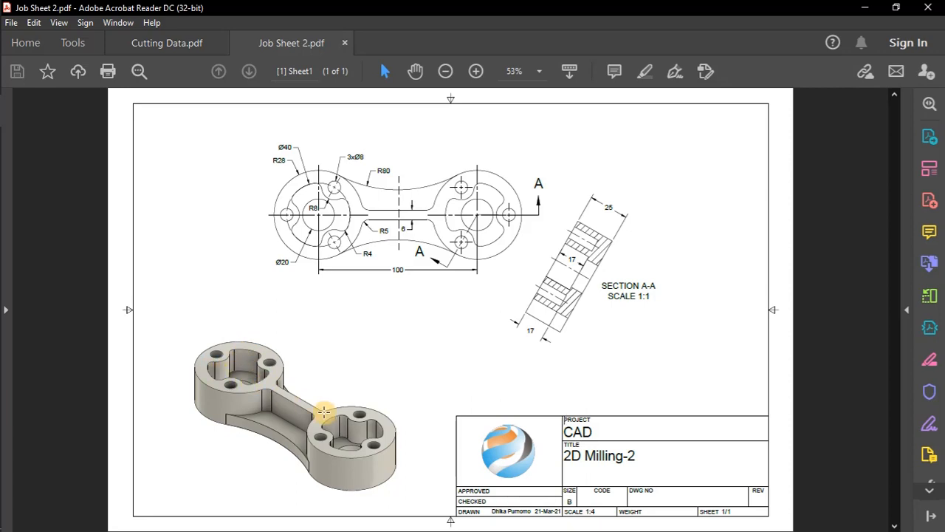
Check the R4 radius on the Job Sheet 2 drawing and examine the end mill and drill tables in Cutting Data.pdf
{"action": "double_click", "coordinate": [366, 253]}
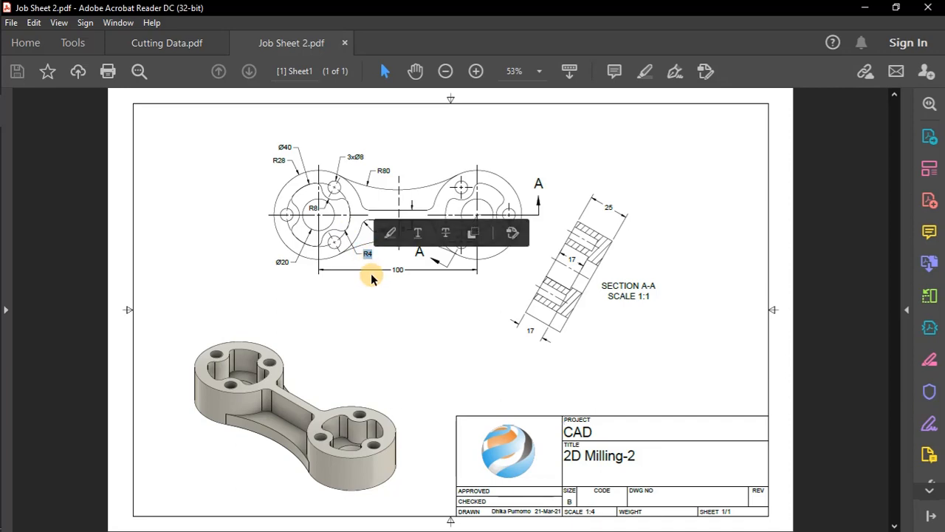
{"action": "left_click", "coordinate": [370, 277]}
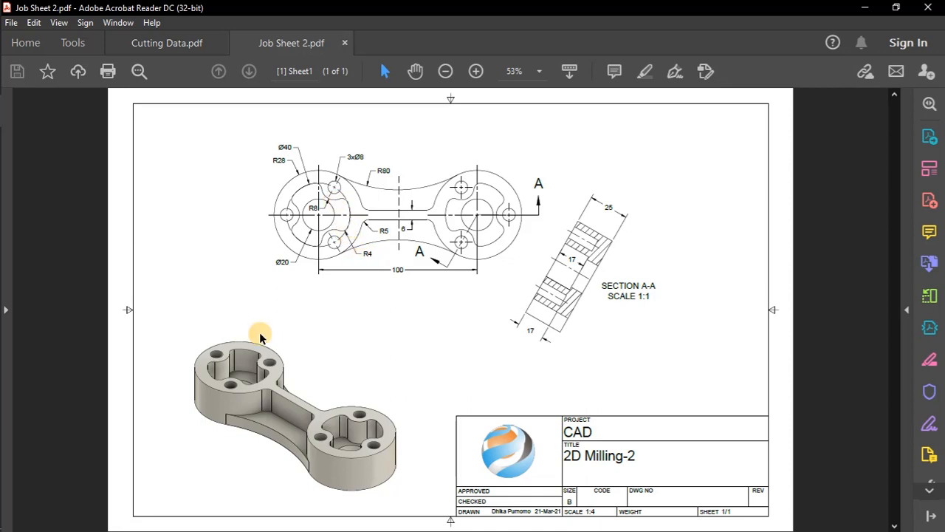
{"action": "left_click", "coordinate": [165, 43]}
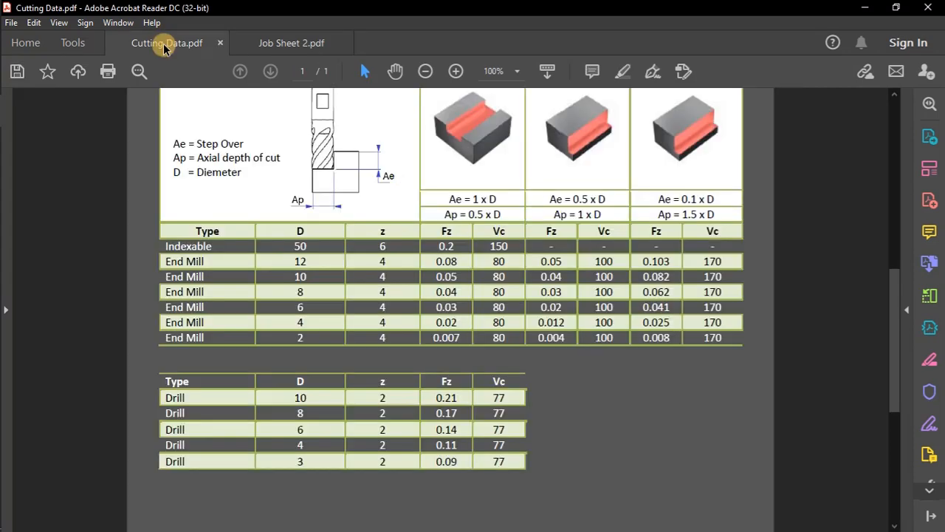
{"action": "scroll", "coordinate": [408, 277], "scroll_direction": "up", "scroll_amount": 4}
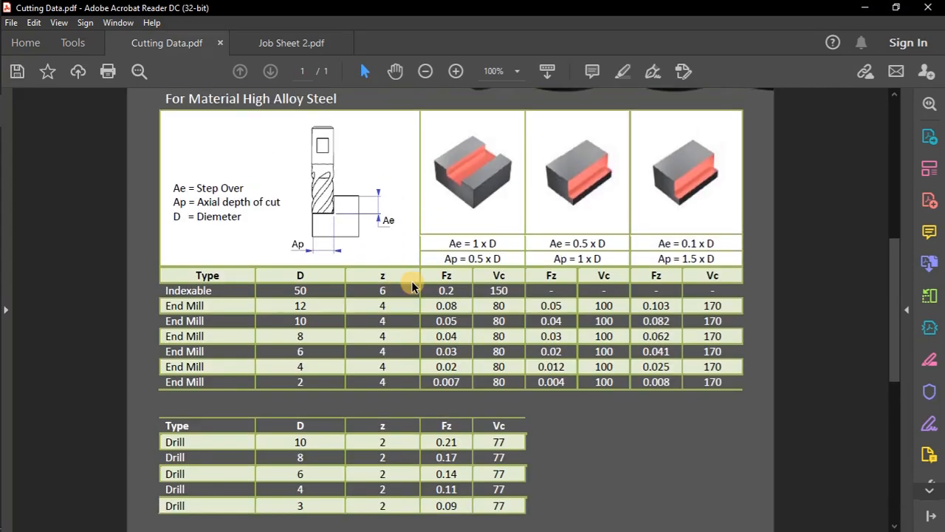
{"action": "scroll", "coordinate": [407, 272], "scroll_direction": "up", "scroll_amount": 2}
{"action": "scroll", "coordinate": [406, 266], "scroll_direction": "down", "scroll_amount": 3}
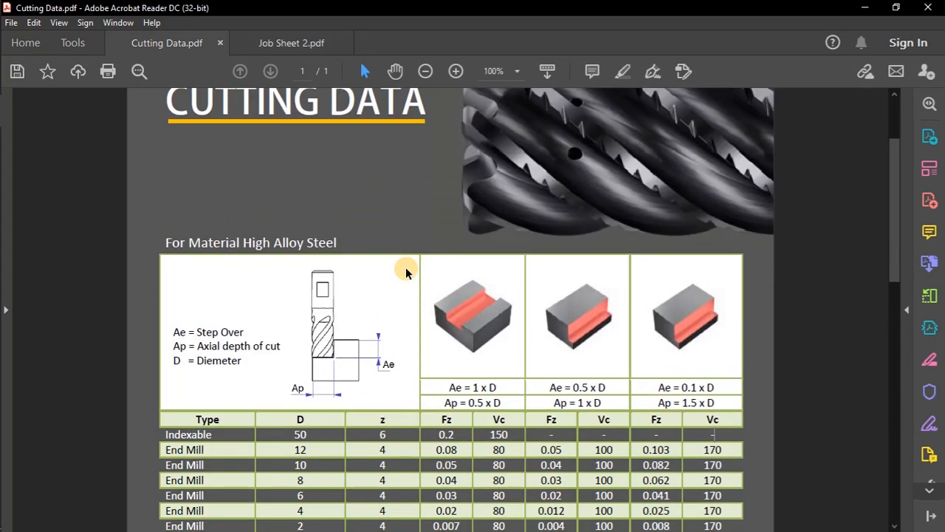
{"action": "scroll", "coordinate": [404, 258], "scroll_direction": "down", "scroll_amount": 5}
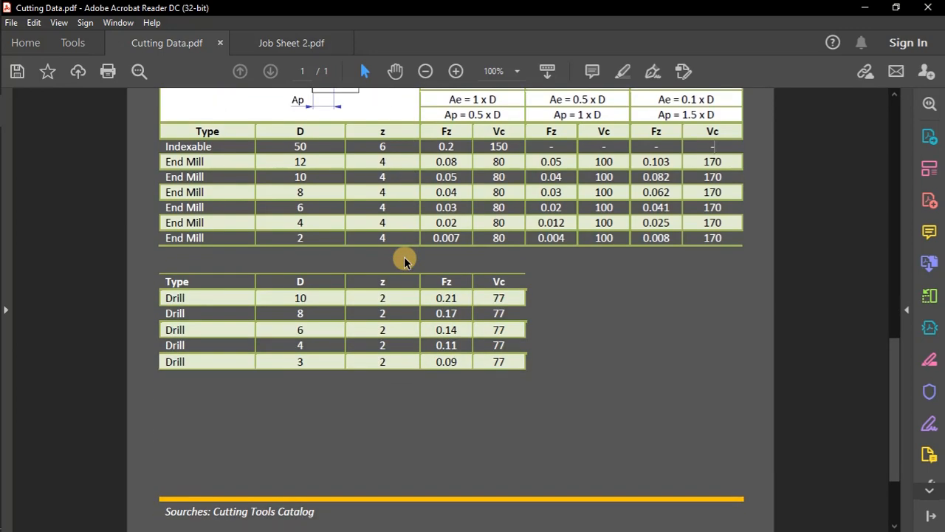
{"action": "scroll", "coordinate": [405, 261], "scroll_direction": "up", "scroll_amount": 2}
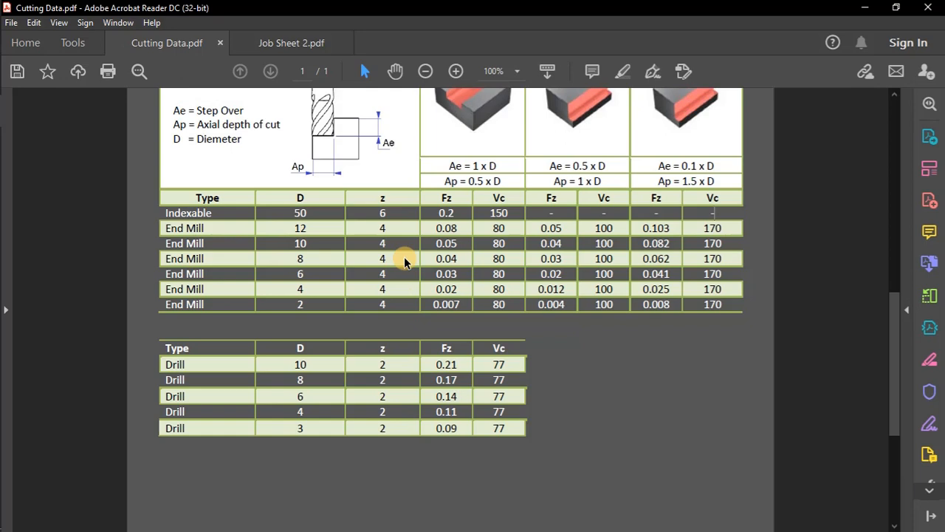
{"action": "scroll", "coordinate": [404, 258], "scroll_direction": "up", "scroll_amount": 1}
{"action": "scroll", "coordinate": [404, 256], "scroll_direction": "up", "scroll_amount": 1}
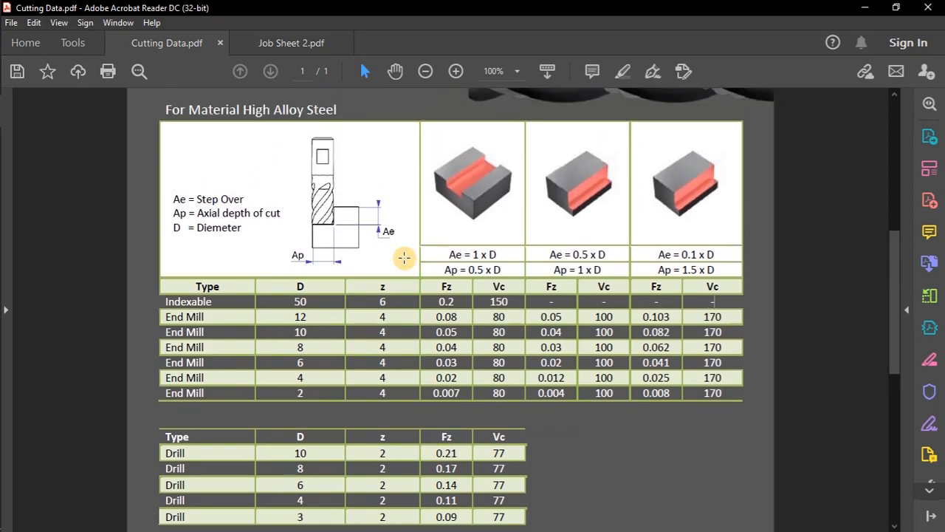
{"action": "scroll", "coordinate": [402, 255], "scroll_direction": "down", "scroll_amount": 1}
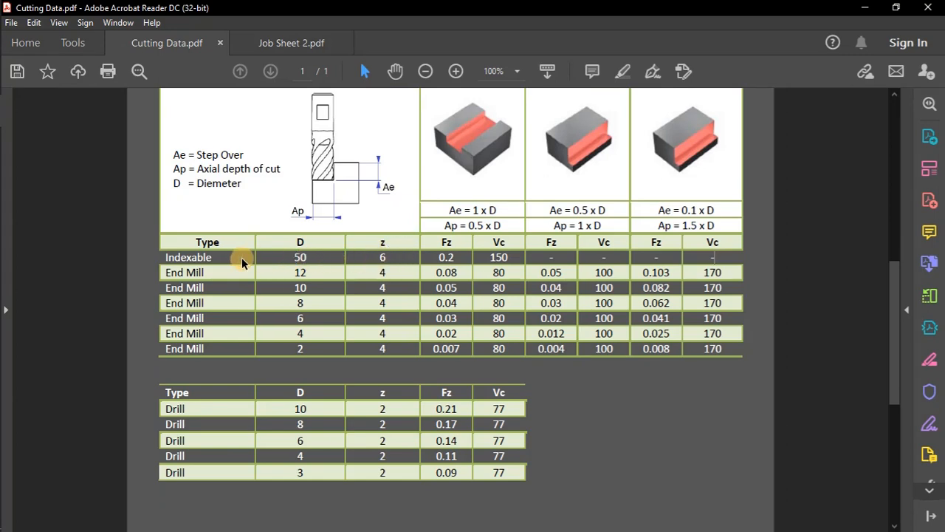
{"action": "left_click", "coordinate": [204, 271]}
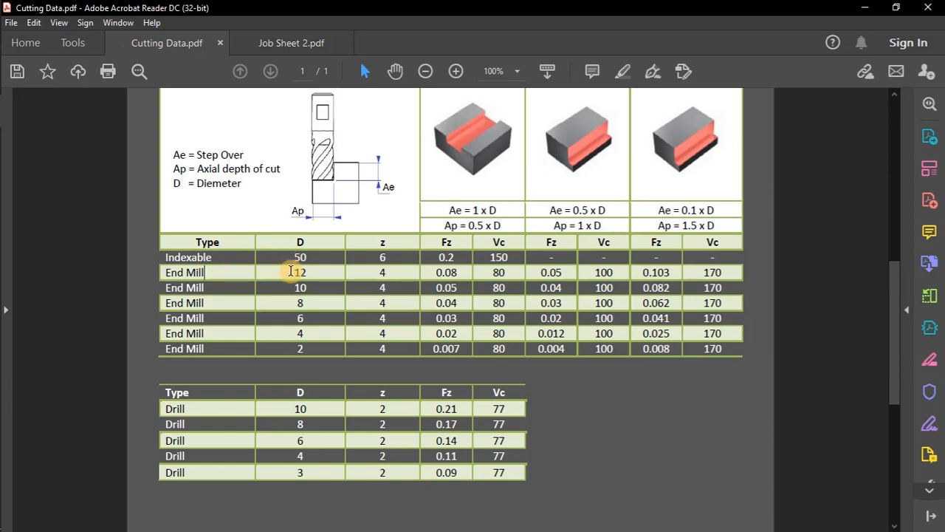
{"action": "left_click", "coordinate": [302, 349]}
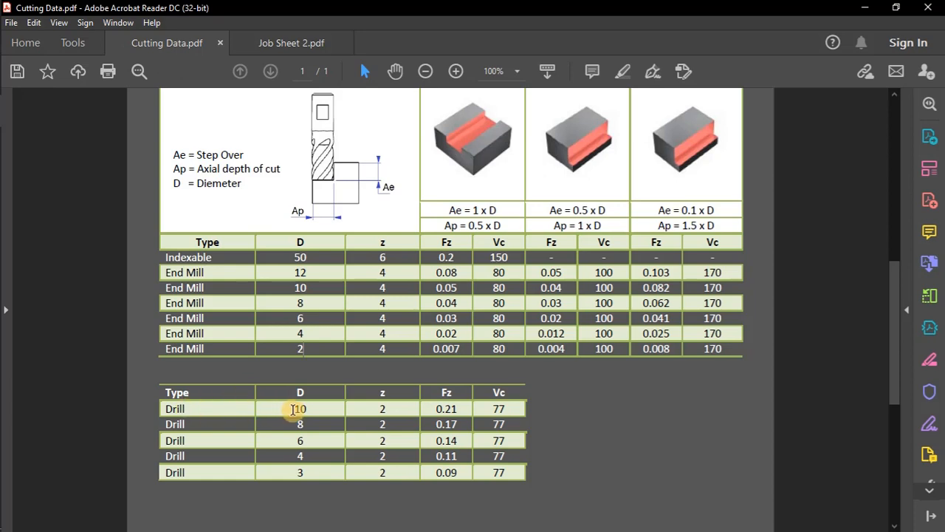
Examine the material heading and the step-over, depth-of-cut, Fz and Vc data, comparing them with the Job Sheet 2 drawing
{"action": "scroll", "coordinate": [488, 297], "scroll_direction": "up", "scroll_amount": 1}
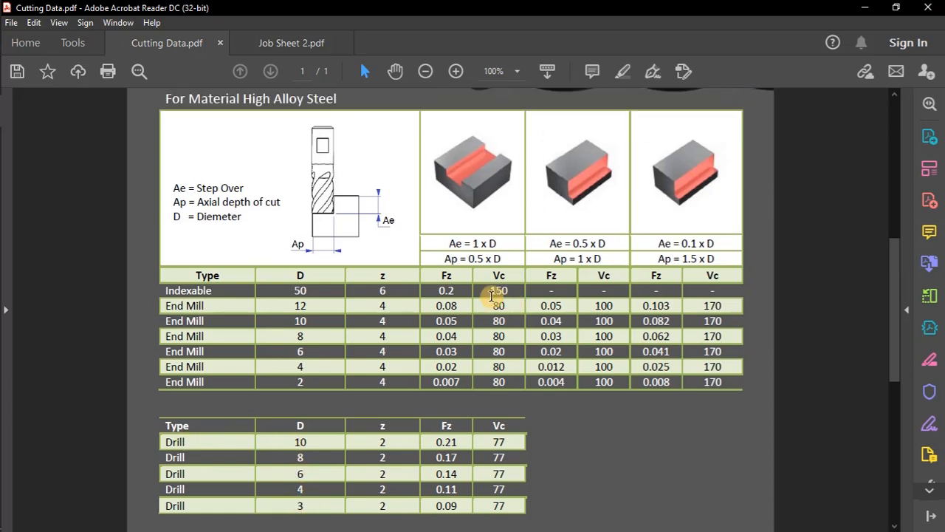
{"action": "scroll", "coordinate": [417, 286], "scroll_direction": "up", "scroll_amount": 1}
{"action": "scroll", "coordinate": [354, 265], "scroll_direction": "up", "scroll_amount": 1}
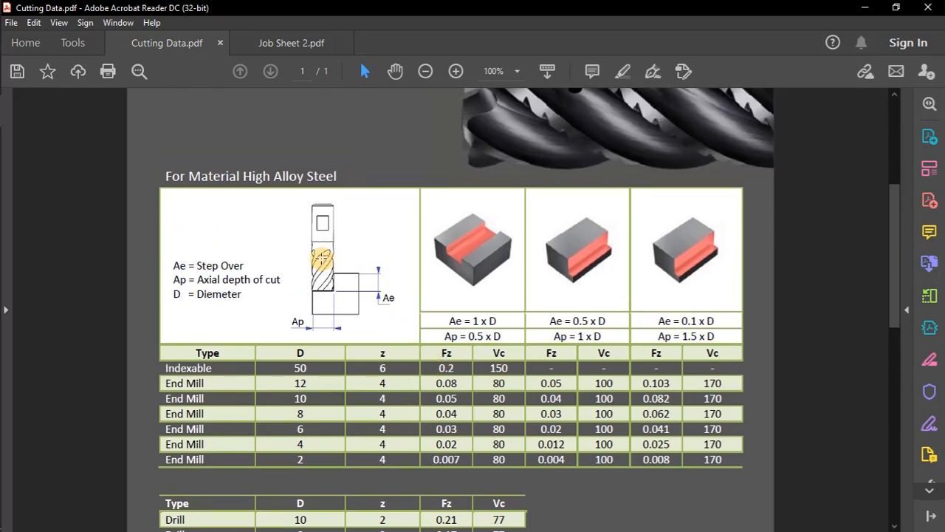
{"action": "scroll", "coordinate": [306, 249], "scroll_direction": "up", "scroll_amount": 1}
{"action": "scroll", "coordinate": [209, 221], "scroll_direction": "up", "scroll_amount": 1}
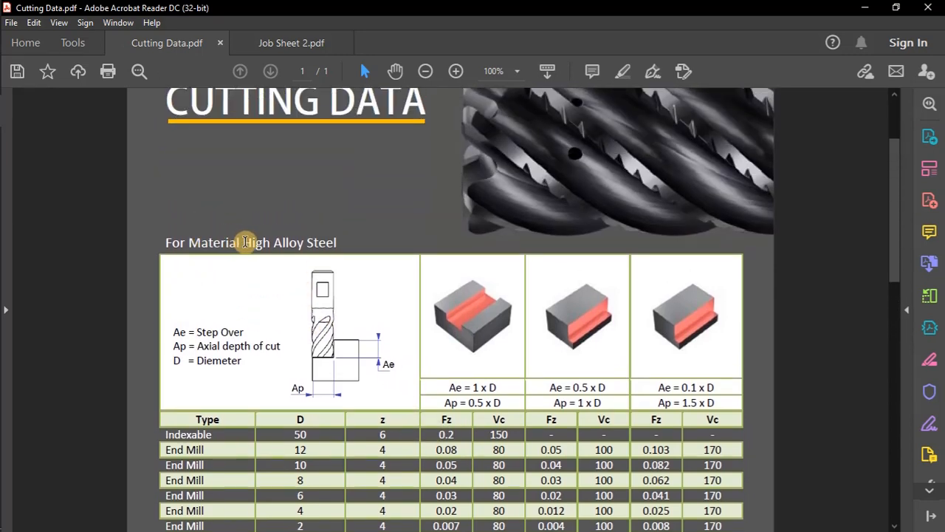
{"action": "scroll", "coordinate": [231, 246], "scroll_direction": "up", "scroll_amount": 1}
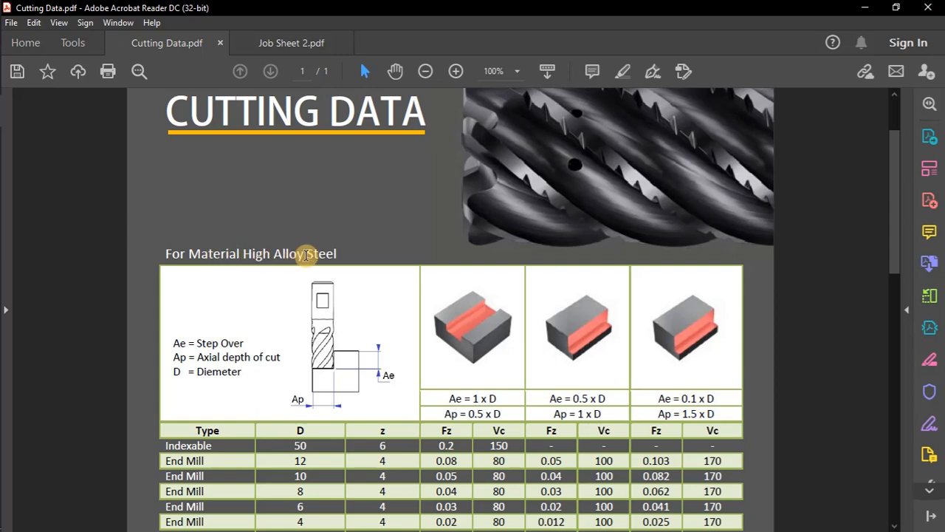
{"action": "scroll", "coordinate": [354, 262], "scroll_direction": "down", "scroll_amount": 1}
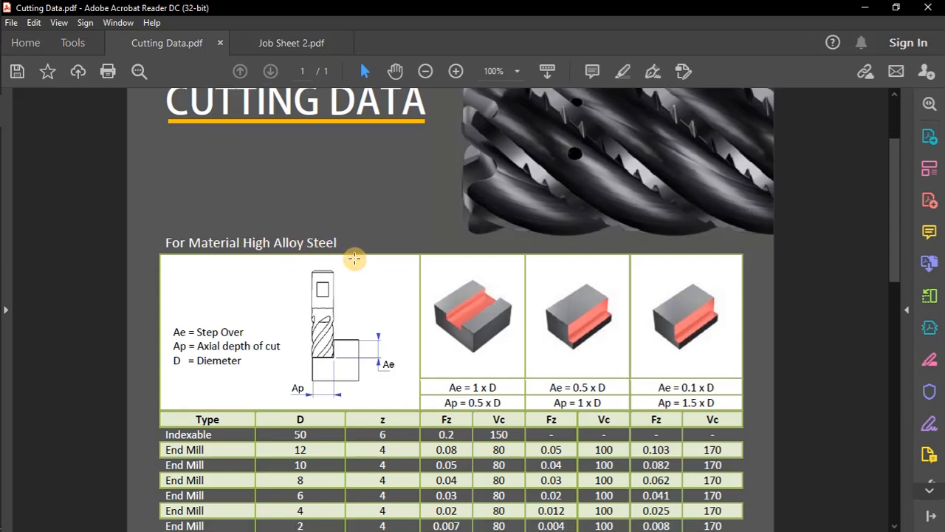
{"action": "key", "text": "ctrl+Tab"}
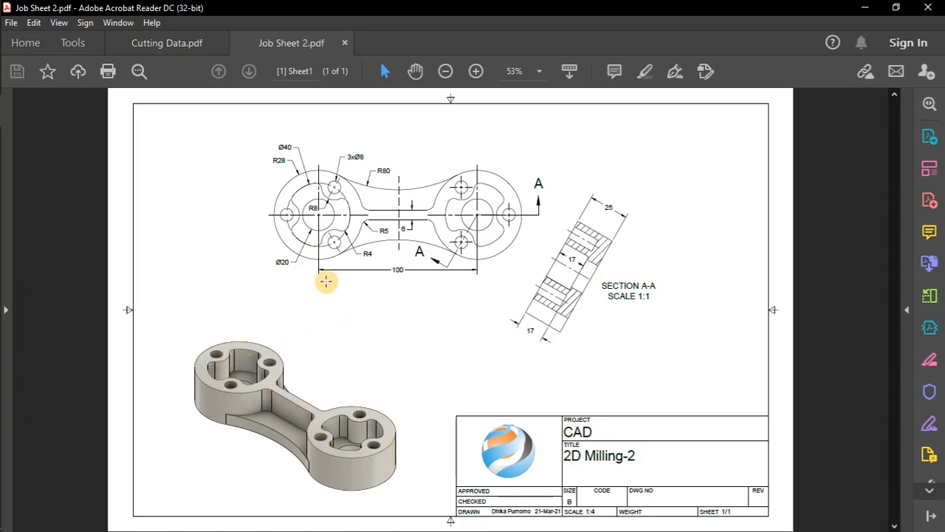
{"action": "left_click", "coordinate": [180, 42]}
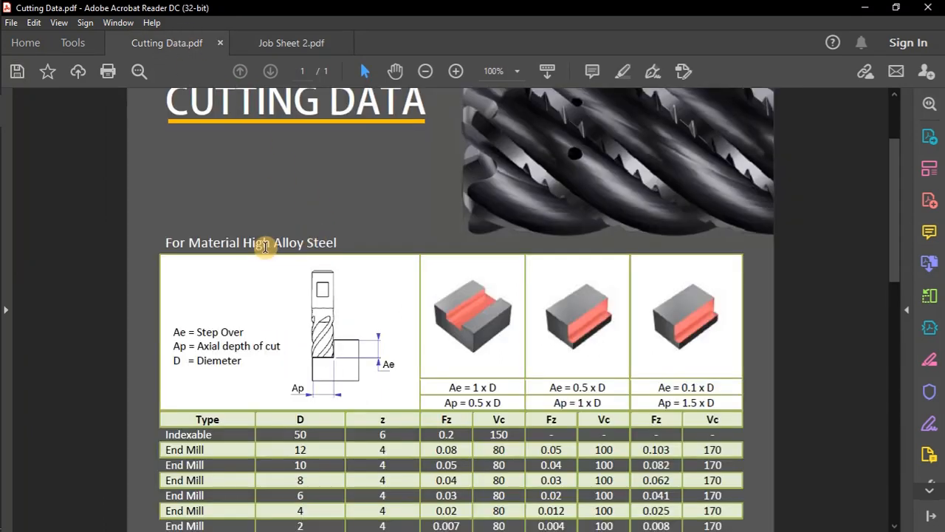
{"action": "scroll", "coordinate": [348, 243], "scroll_direction": "down", "scroll_amount": 3}
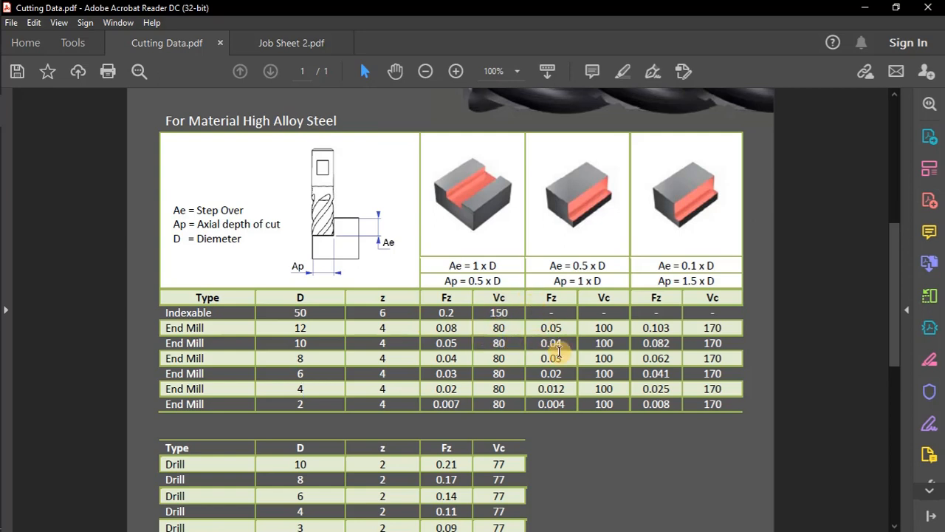
{"action": "scroll", "coordinate": [547, 353], "scroll_direction": "down", "scroll_amount": 1}
{"action": "scroll", "coordinate": [530, 338], "scroll_direction": "up", "scroll_amount": 2}
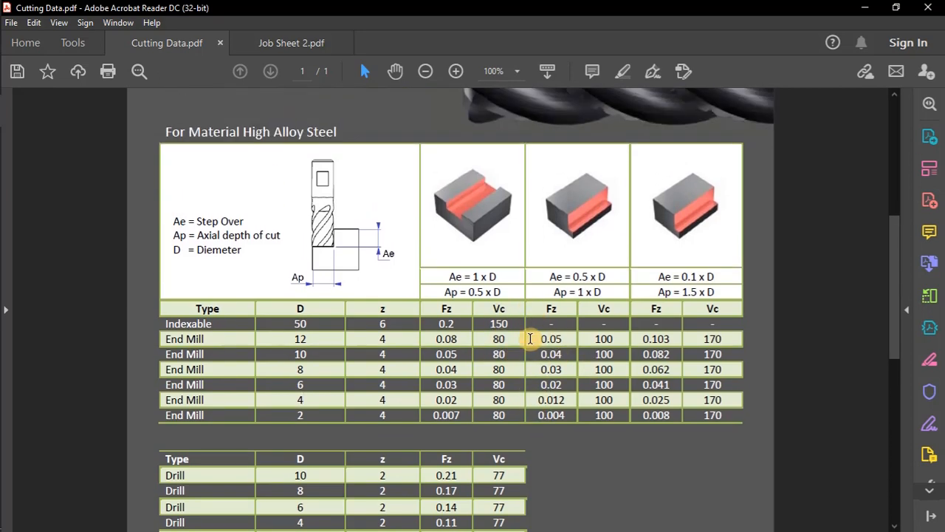
Consult the Job Sheet 2 drawing and highlight the whole 8 mm end mill row in Cutting Data.pdf
{"action": "left_click", "coordinate": [294, 43]}
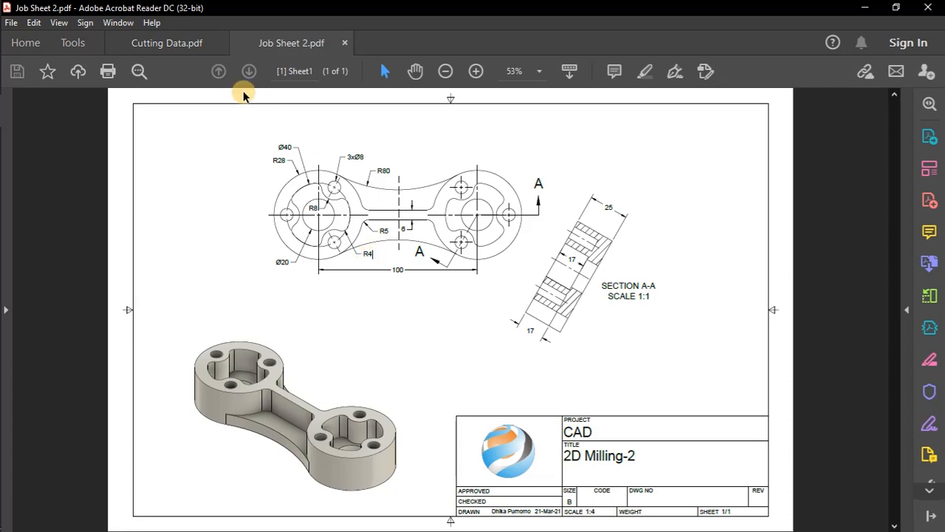
{"action": "left_click", "coordinate": [175, 44]}
{"action": "scroll", "coordinate": [359, 344], "scroll_direction": "down", "scroll_amount": 2}
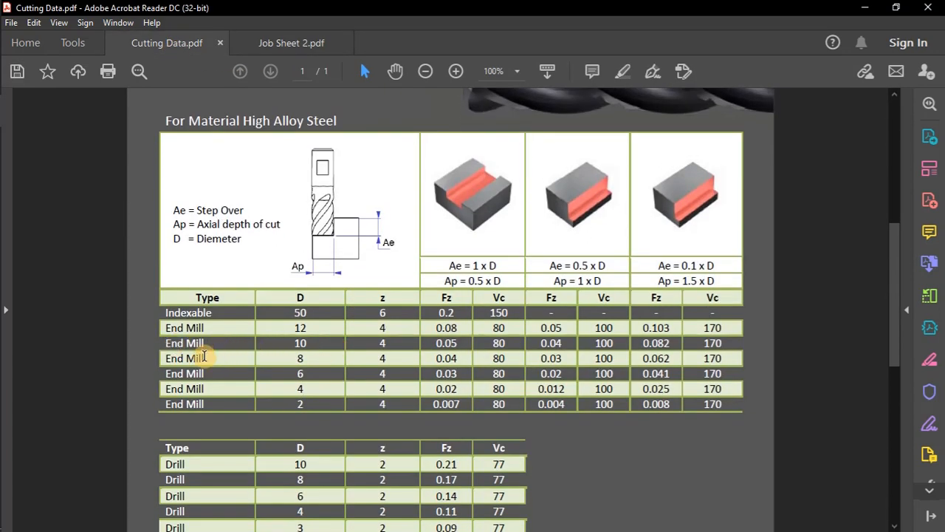
{"action": "left_click_drag", "start_coordinate": [165, 358], "coordinate": [233, 359]}
Check the R5 corner on the drawing and highlight the whole 10 mm end mill row in Cutting Data.pdf
{"action": "left_click", "coordinate": [289, 42]}
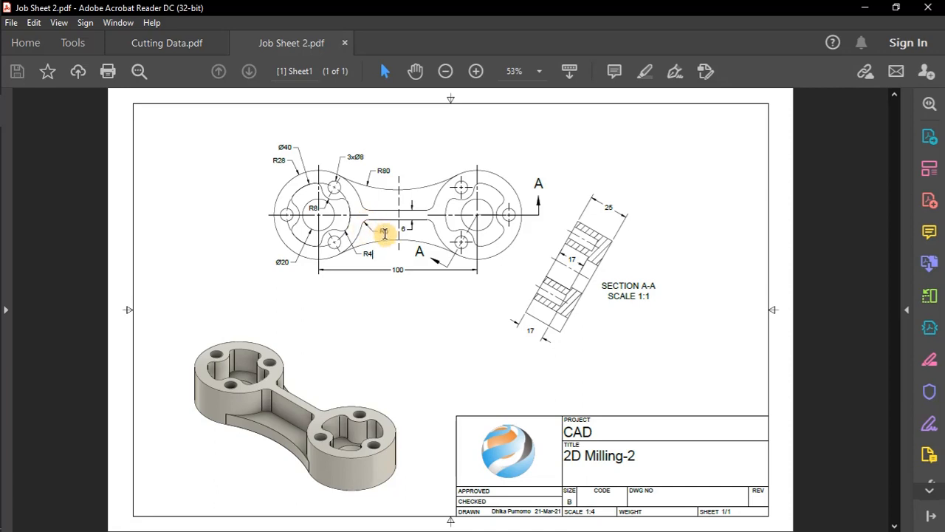
{"action": "left_click", "coordinate": [175, 46]}
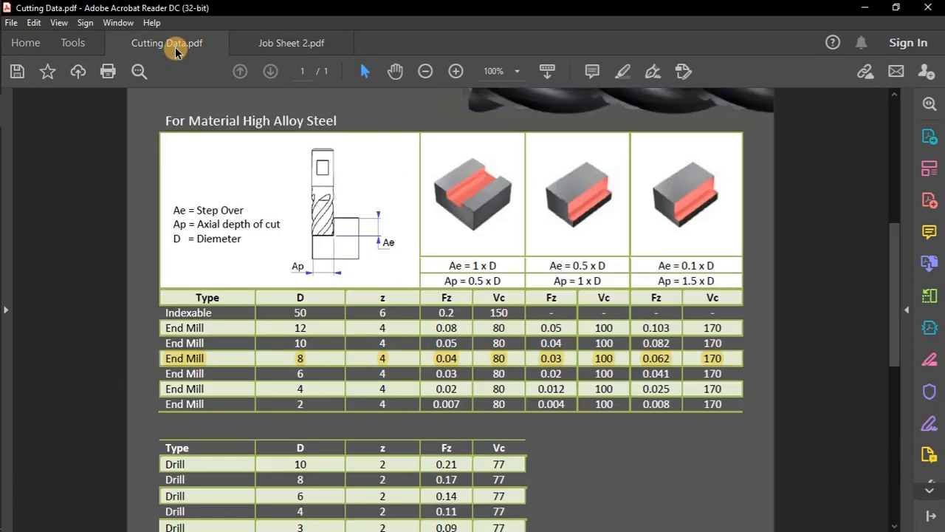
{"action": "left_click_drag", "start_coordinate": [175, 342], "coordinate": [728, 346]}
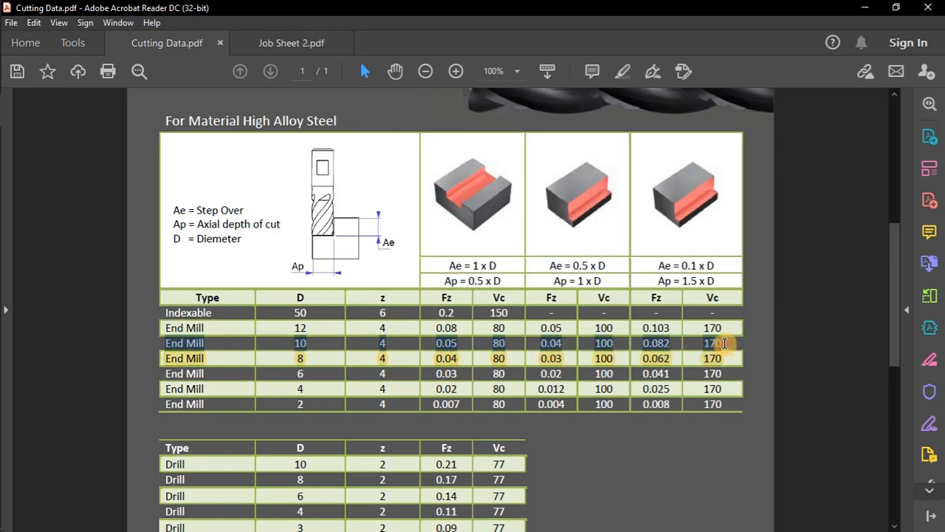
{"action": "left_click", "coordinate": [623, 73]}
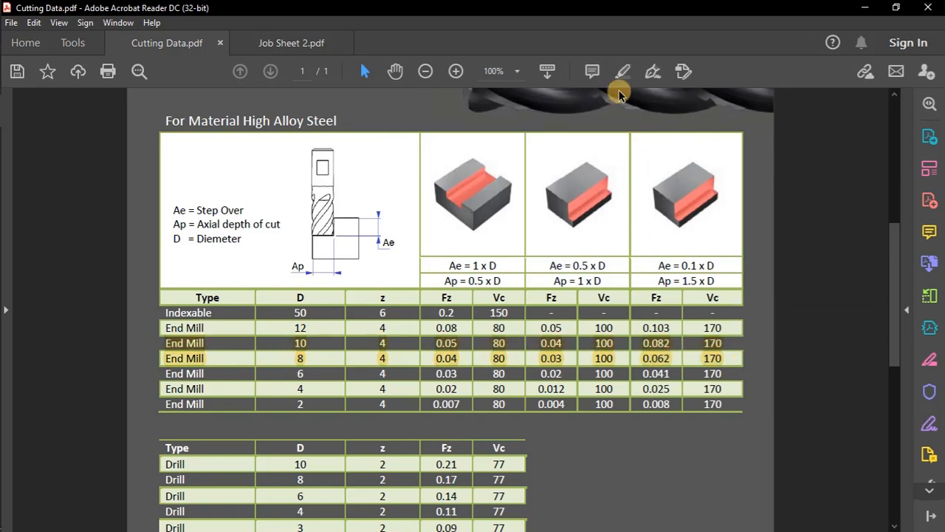
Check the 3xØ8 holes on the drawing and highlight the 8 mm drill row in Cutting Data.pdf
{"action": "left_click", "coordinate": [267, 43]}
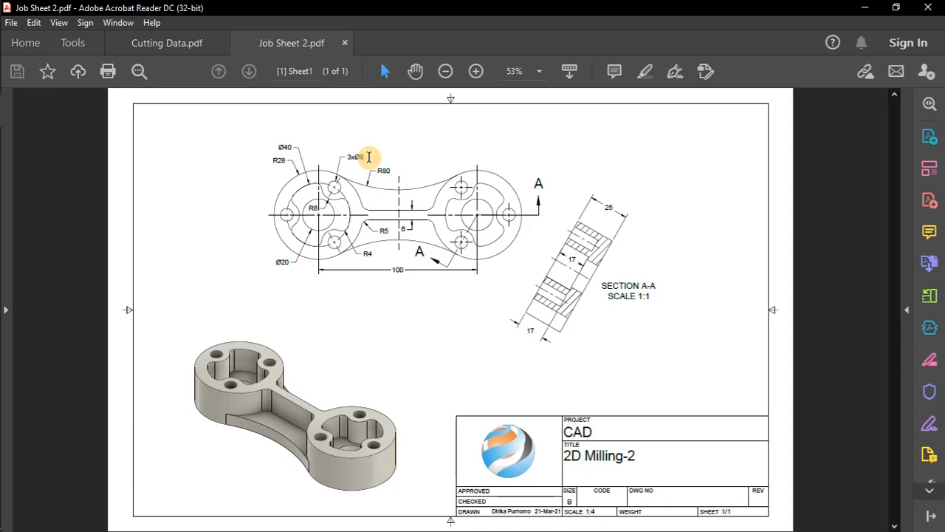
{"action": "left_click", "coordinate": [186, 43]}
{"action": "scroll", "coordinate": [304, 432], "scroll_direction": "down", "scroll_amount": 1}
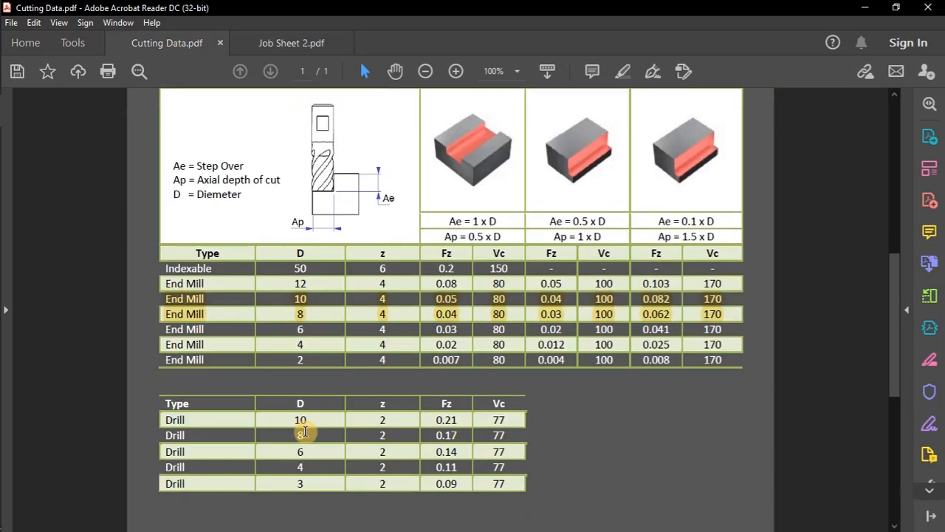
{"action": "scroll", "coordinate": [304, 431], "scroll_direction": "down", "scroll_amount": 1}
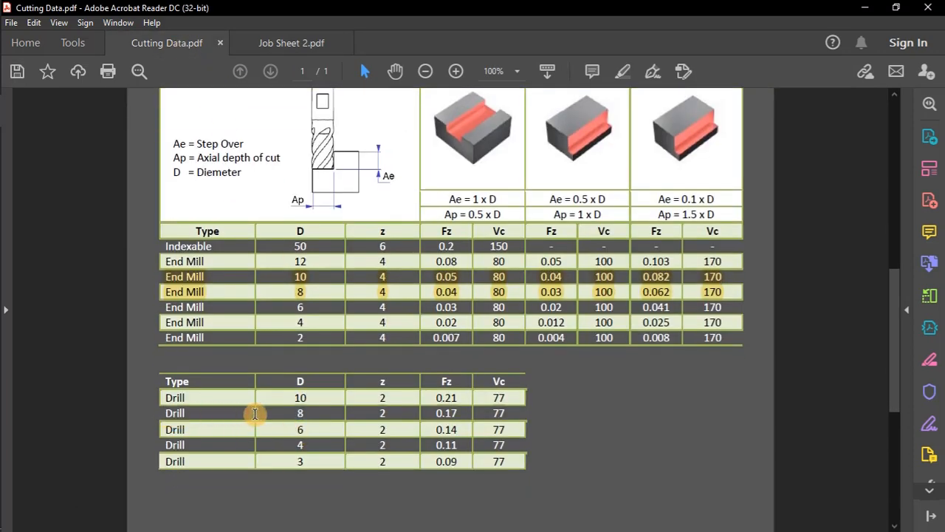
{"action": "left_click_drag", "start_coordinate": [254, 414], "coordinate": [507, 413]}
Compare the radii on the Job Sheet 2 drawing with the highlighted end mill and drill rows in Cutting Data.pdf
{"action": "key", "text": "ctrl+Tab"}
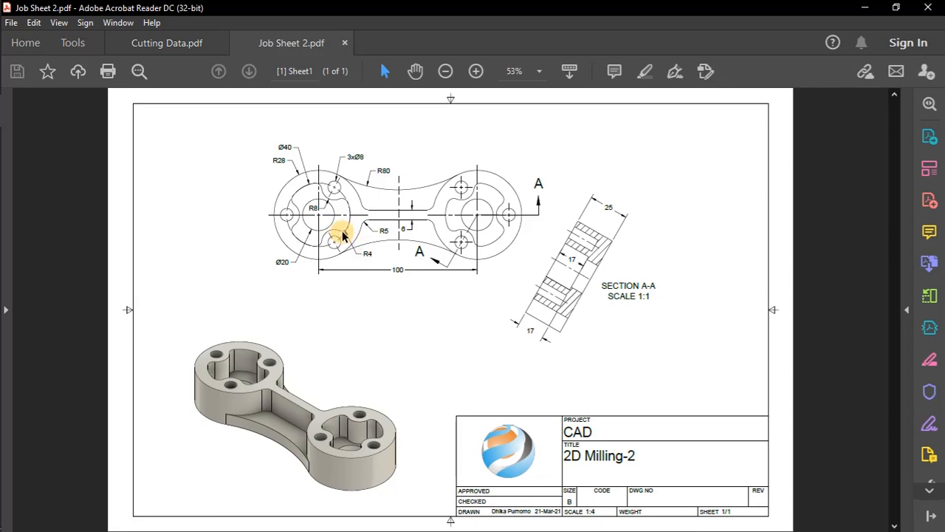
{"action": "left_click", "coordinate": [180, 40]}
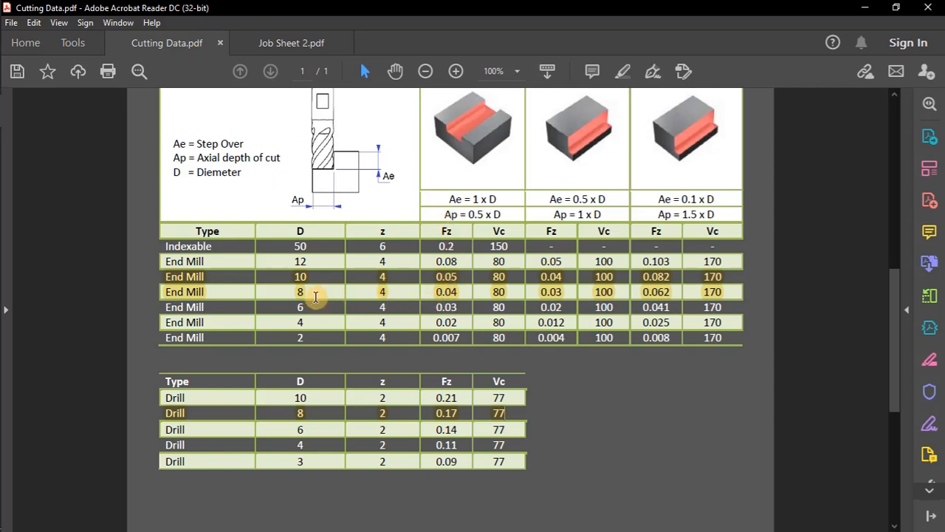
{"action": "scroll", "coordinate": [315, 296], "scroll_direction": "up", "scroll_amount": 1}
{"action": "scroll", "coordinate": [315, 297], "scroll_direction": "up", "scroll_amount": 1}
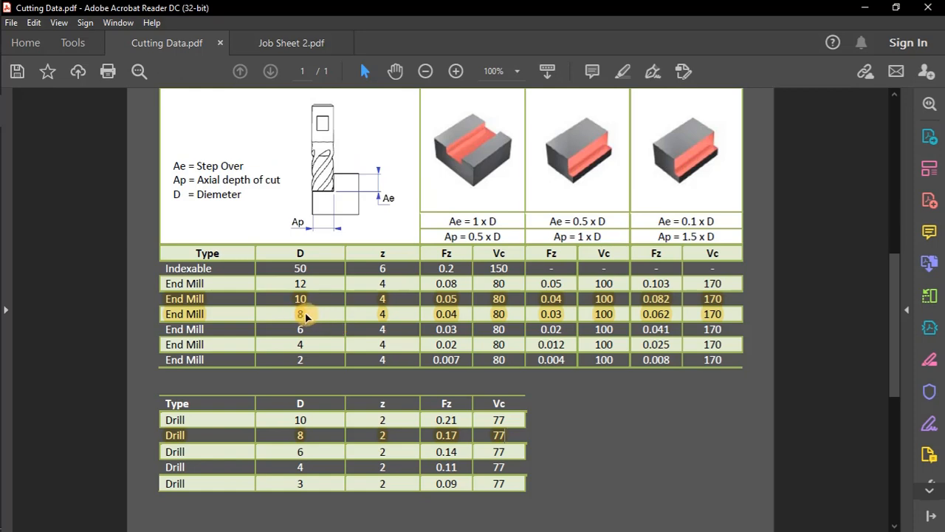
{"action": "scroll", "coordinate": [306, 316], "scroll_direction": "up", "scroll_amount": 1}
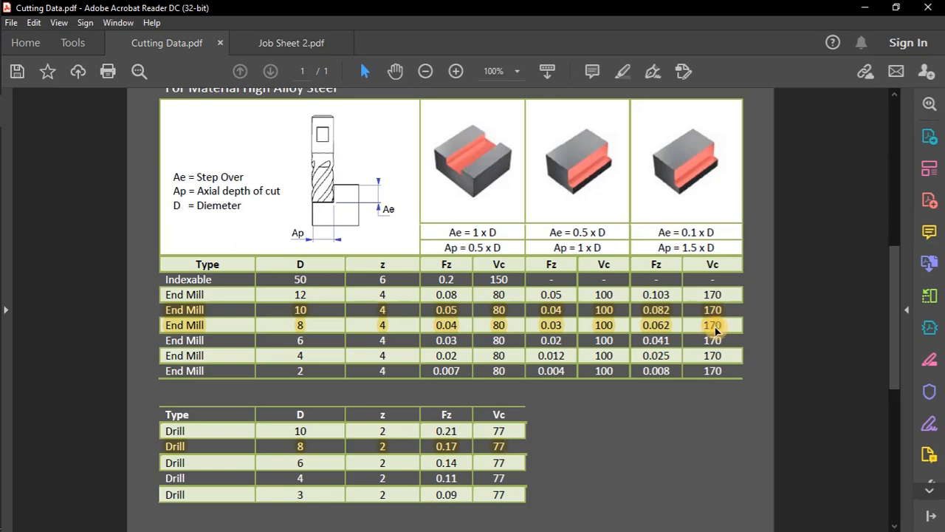
{"action": "left_click", "coordinate": [294, 44]}
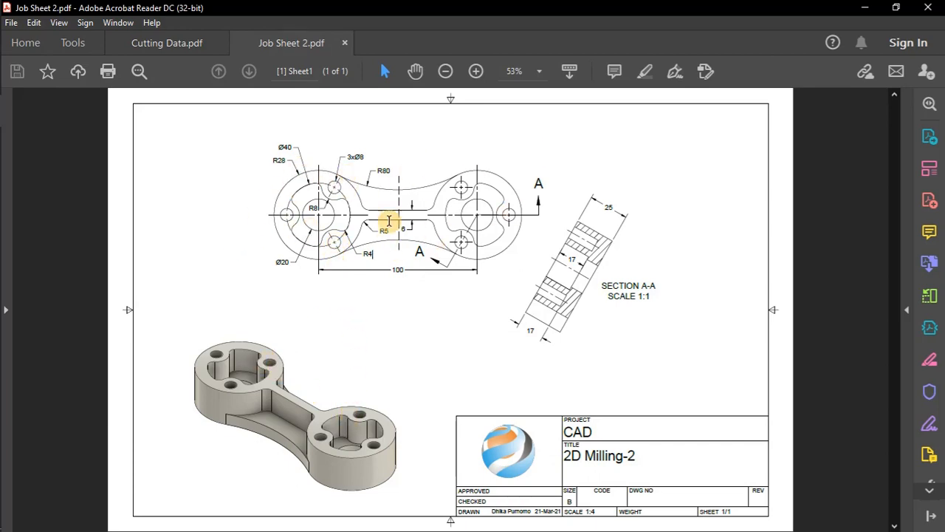
{"action": "left_click", "coordinate": [178, 44]}
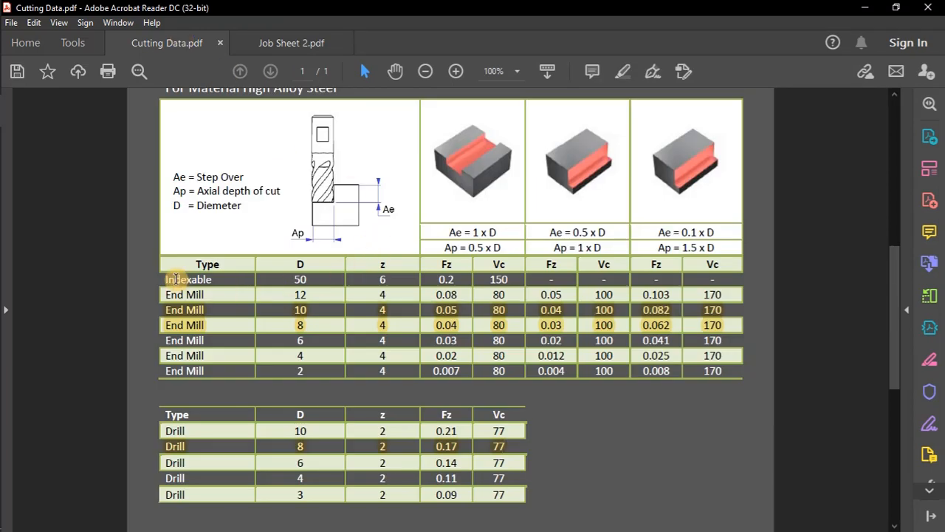
Highlight the whole indexable 50 mm row in Cutting Data.pdf and review the highlighted end mill and drill rows
{"action": "left_click_drag", "start_coordinate": [167, 279], "coordinate": [708, 277]}
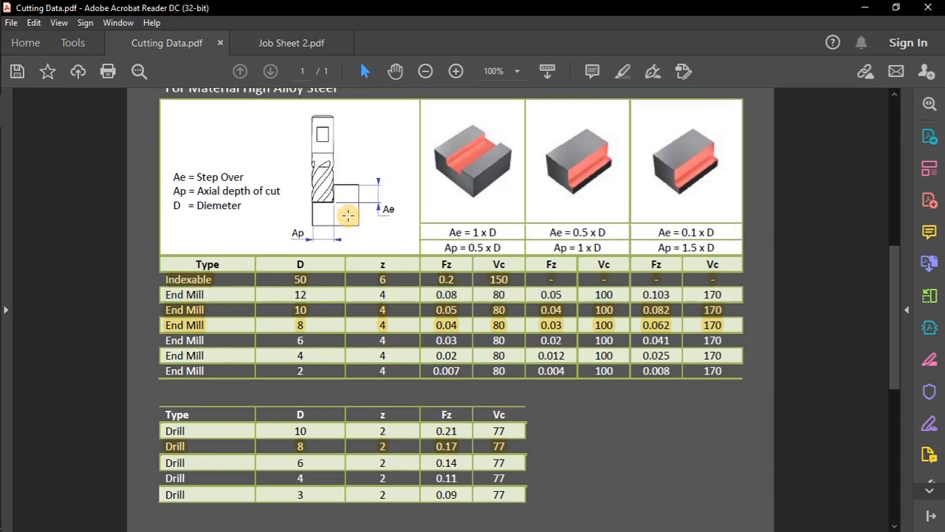
{"action": "left_click", "coordinate": [193, 285]}
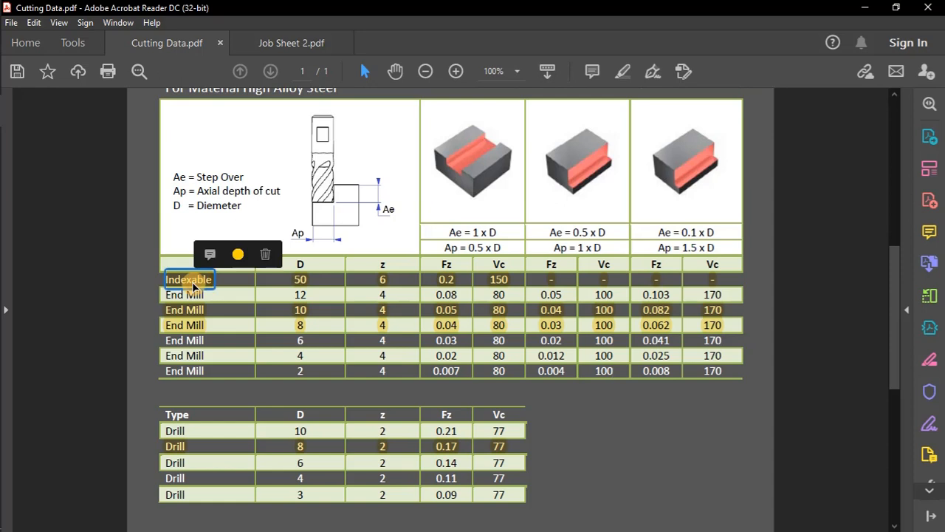
{"action": "left_click", "coordinate": [189, 326]}
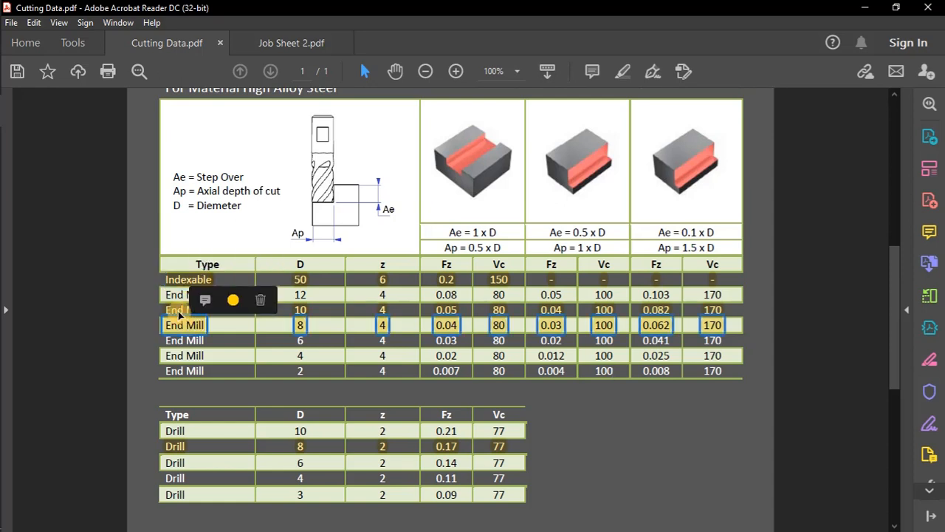
{"action": "left_click", "coordinate": [183, 326]}
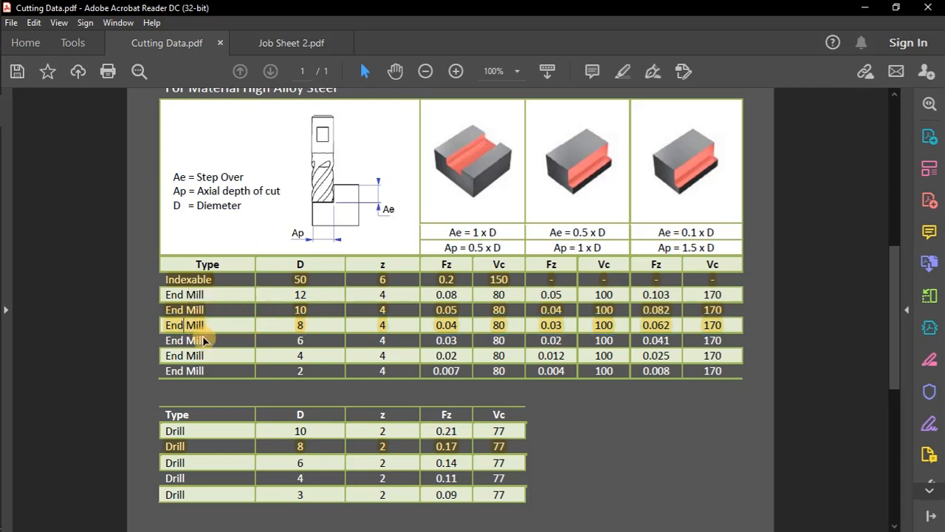
{"action": "left_click", "coordinate": [176, 450]}
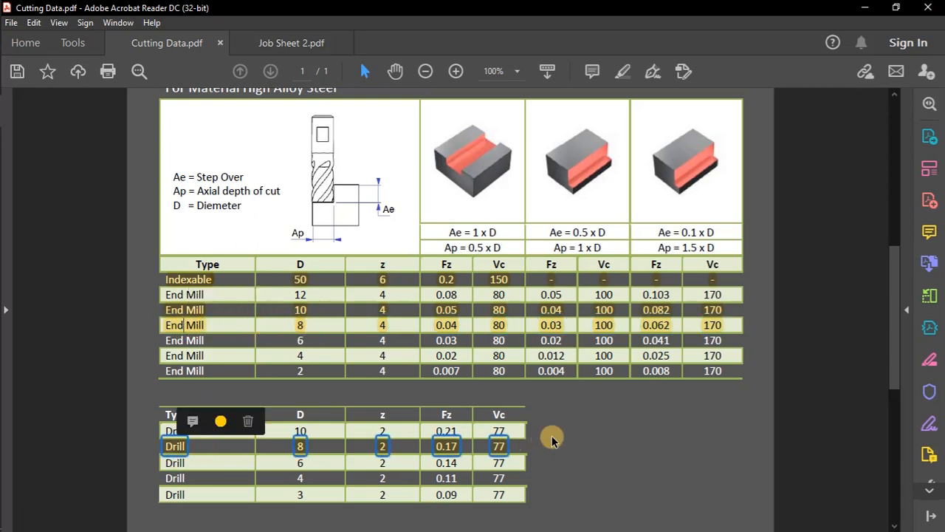
Switch to Mastercam, show the part geometry from the top and set the drawing colour to green, number 10
{"action": "key", "text": "alt+Tab"}
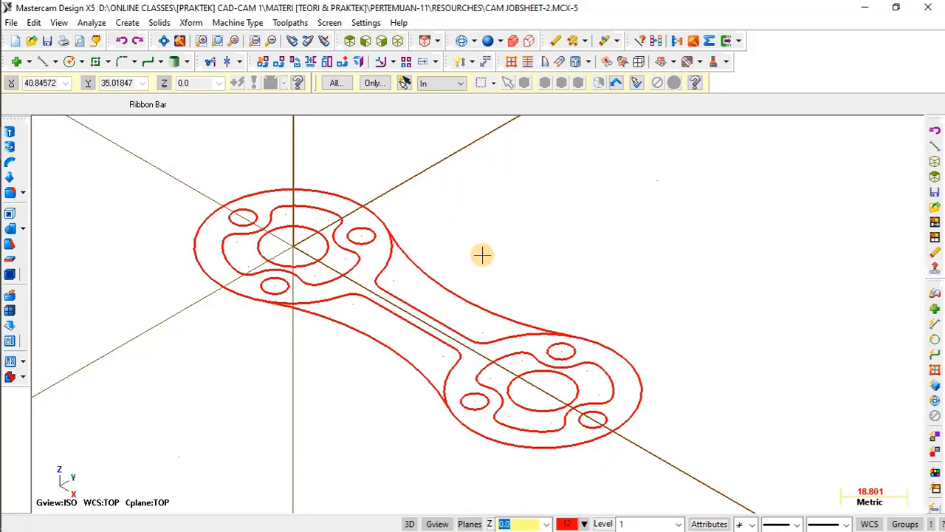
{"action": "scroll", "coordinate": [500, 251], "scroll_direction": "down", "scroll_amount": 1}
{"action": "mouse_move", "coordinate": [500, 251]}
{"action": "middle_mouse_down"}
{"action": "mouse_move", "coordinate": [439, 247]}
{"action": "mouse_move", "coordinate": [433, 255]}
{"action": "mouse_move", "coordinate": [477, 248]}
{"action": "mouse_move", "coordinate": [469, 258]}
{"action": "middle_mouse_up"}
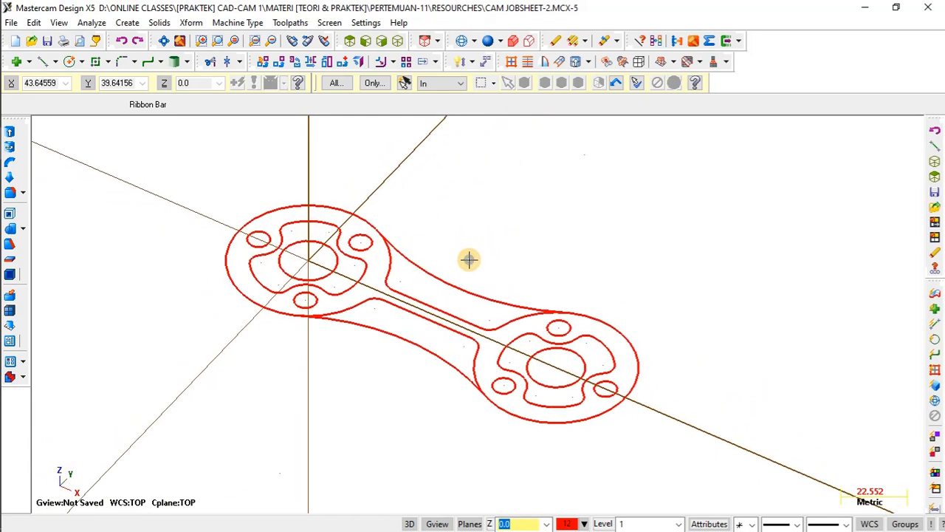
{"action": "middle_click_drag", "start_coordinate": [344, 268], "coordinate": [347, 271]}
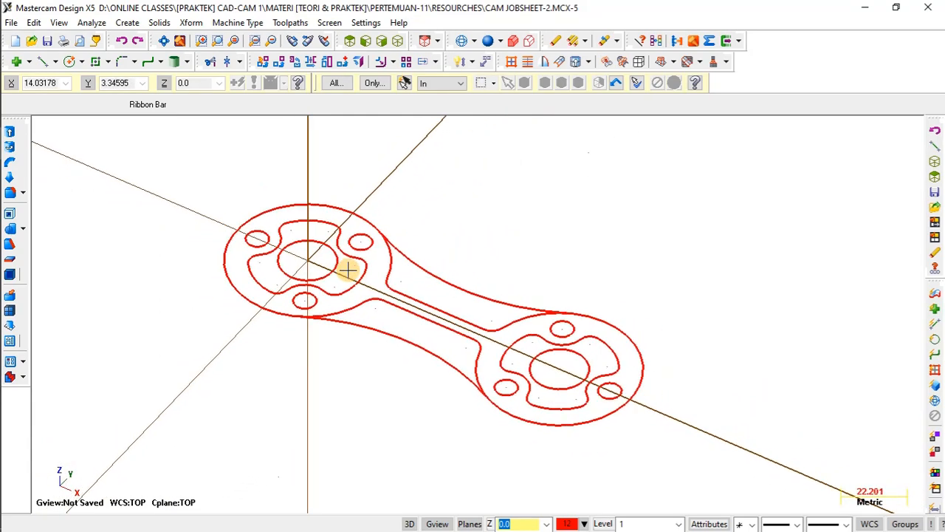
{"action": "mouse_move", "coordinate": [468, 268]}
{"action": "middle_mouse_down"}
{"action": "mouse_move", "coordinate": [429, 261]}
{"action": "mouse_move", "coordinate": [475, 264]}
{"action": "mouse_move", "coordinate": [477, 251]}
{"action": "middle_mouse_up"}
{"action": "left_click", "coordinate": [350, 42]}
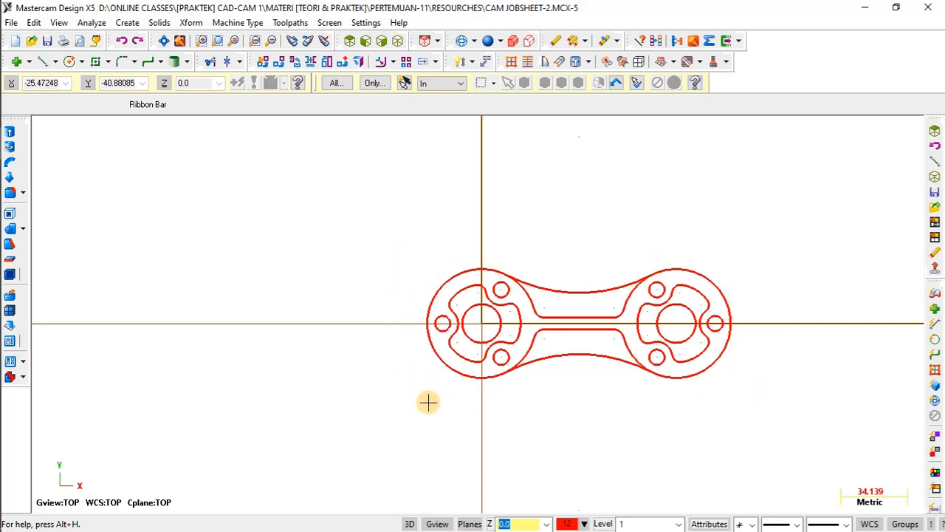
{"action": "scroll", "coordinate": [743, 314], "scroll_direction": "up", "scroll_amount": 2}
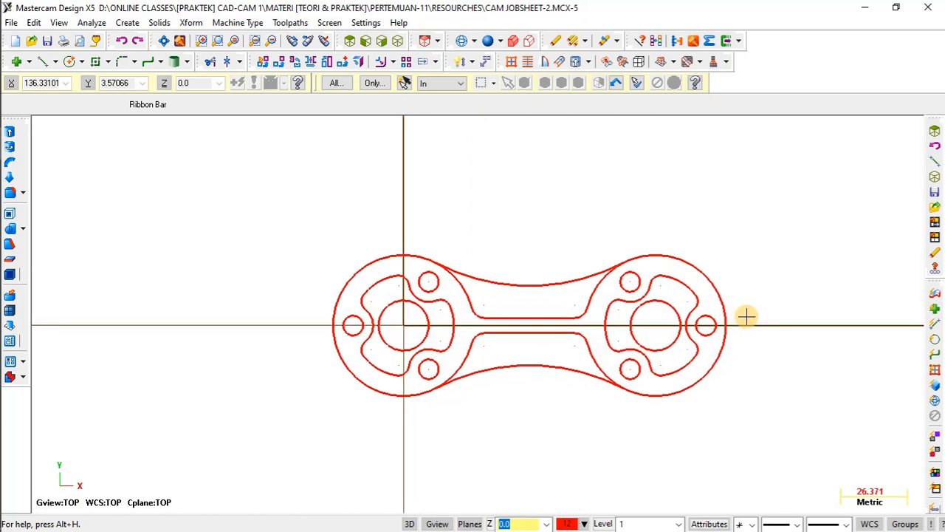
{"action": "scroll", "coordinate": [744, 379], "scroll_direction": "up", "scroll_amount": 2}
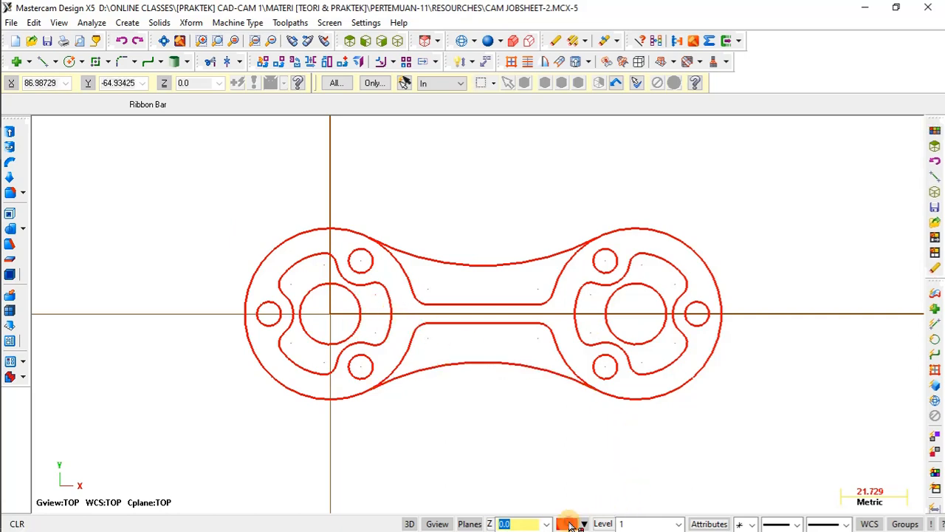
{"action": "left_click", "coordinate": [566, 524]}
{"action": "left_click", "coordinate": [199, 193]}
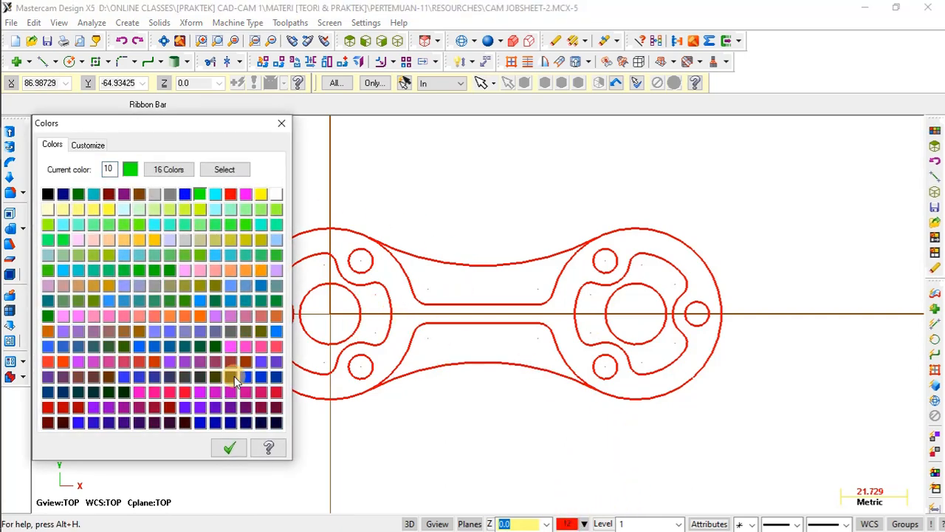
{"action": "left_click", "coordinate": [230, 448]}
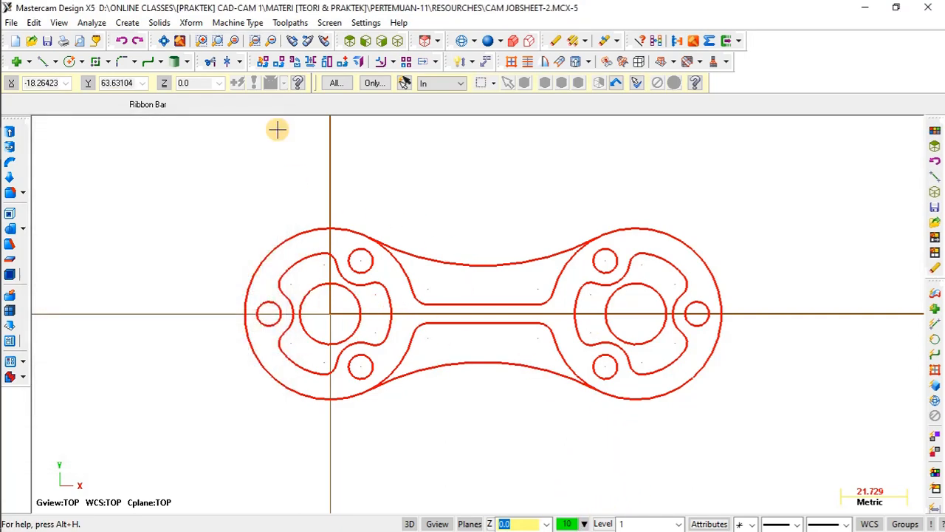
Draw a 100 mm horizontal line from the origin to the centre of the other boss circle
{"action": "left_click", "coordinate": [43, 62]}
{"action": "left_click", "coordinate": [330, 314]}
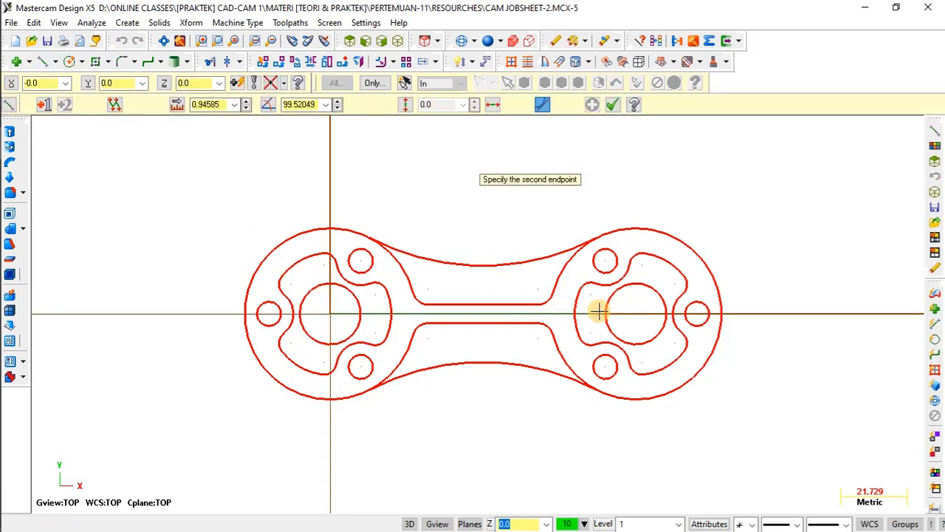
{"action": "left_click", "coordinate": [634, 315]}
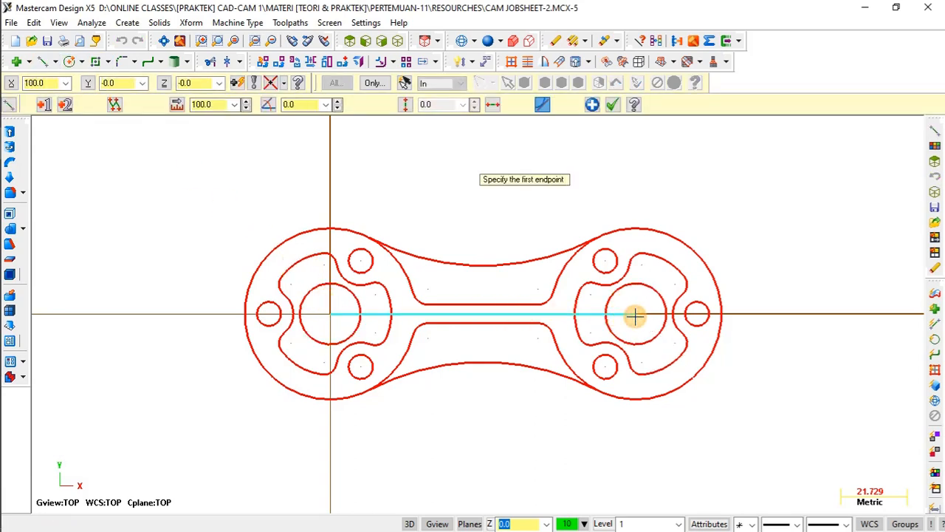
{"action": "left_click", "coordinate": [611, 104]}
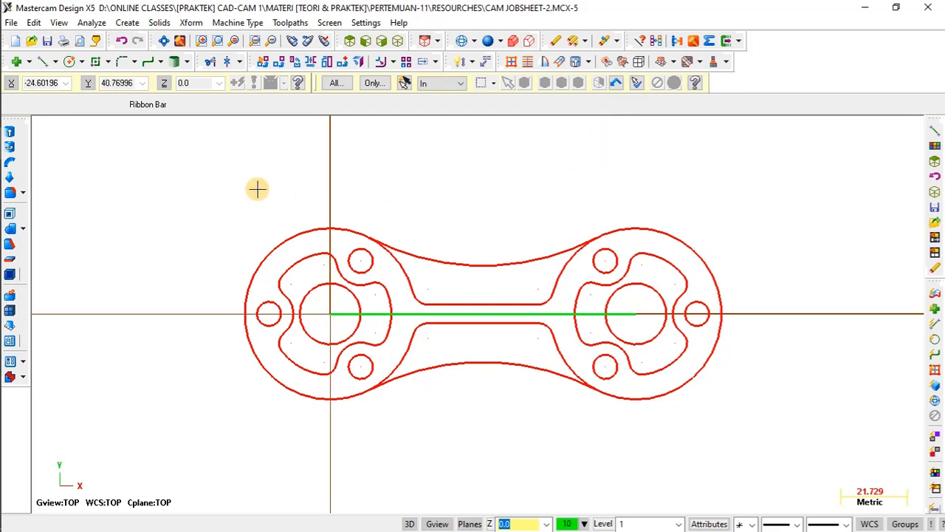
Translate all geometry by -50 mm in X, moving the centre line's midpoint to the origin, and clear the result colours
{"action": "left_click_drag", "start_coordinate": [184, 183], "coordinate": [749, 429]}
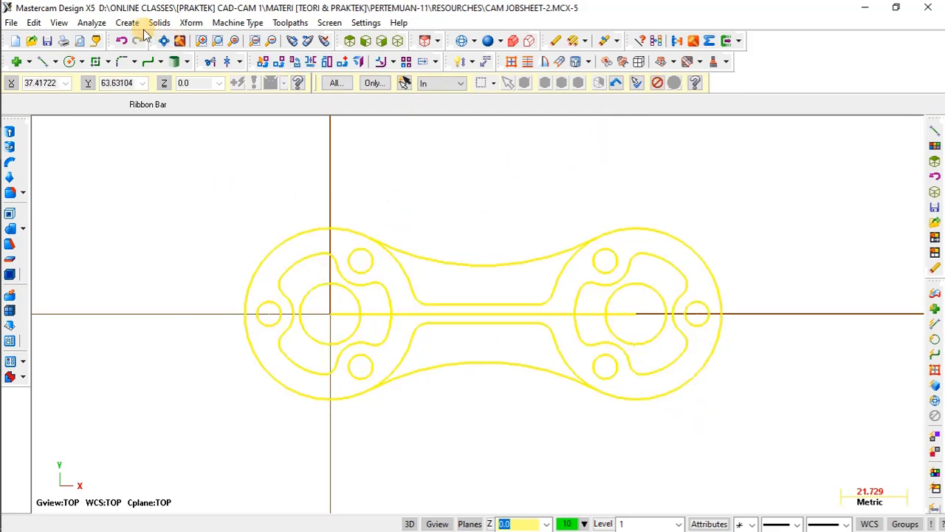
{"action": "left_click", "coordinate": [189, 23]}
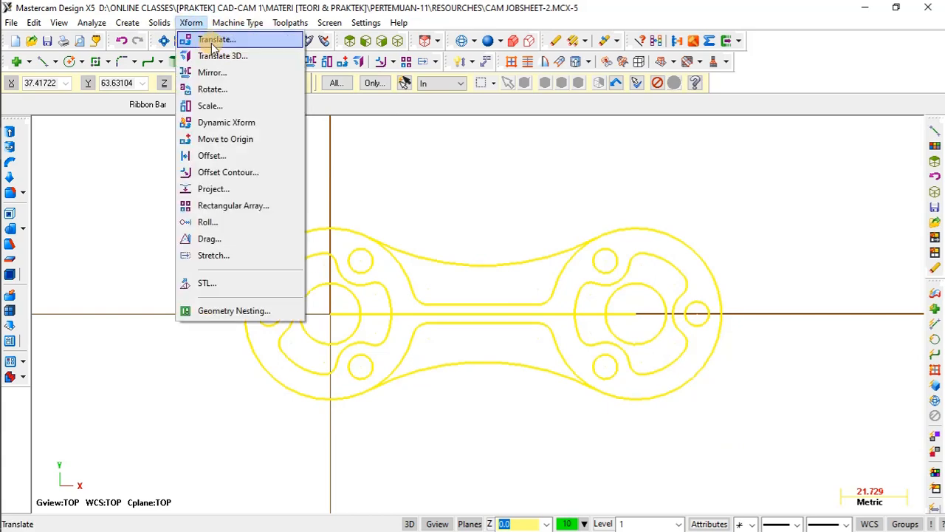
{"action": "left_click", "coordinate": [214, 44]}
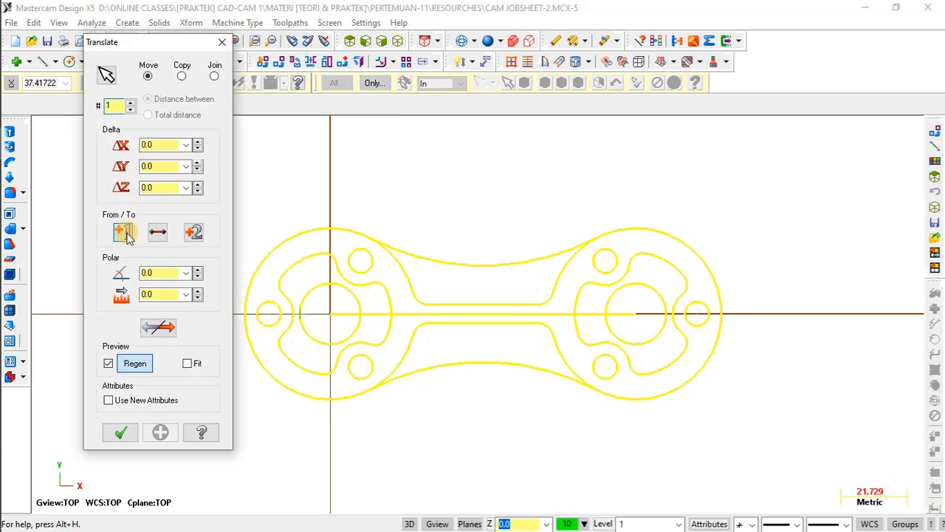
{"action": "left_click", "coordinate": [124, 232]}
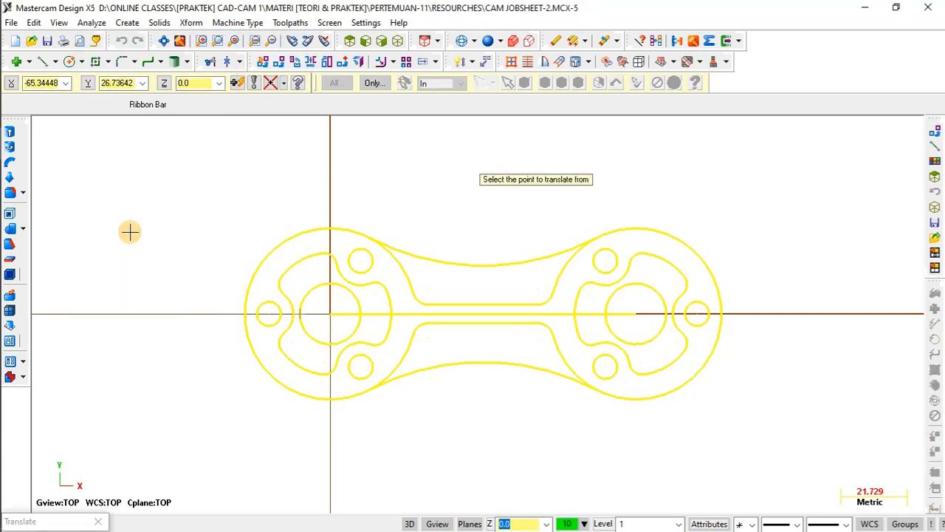
{"action": "left_click", "coordinate": [483, 314]}
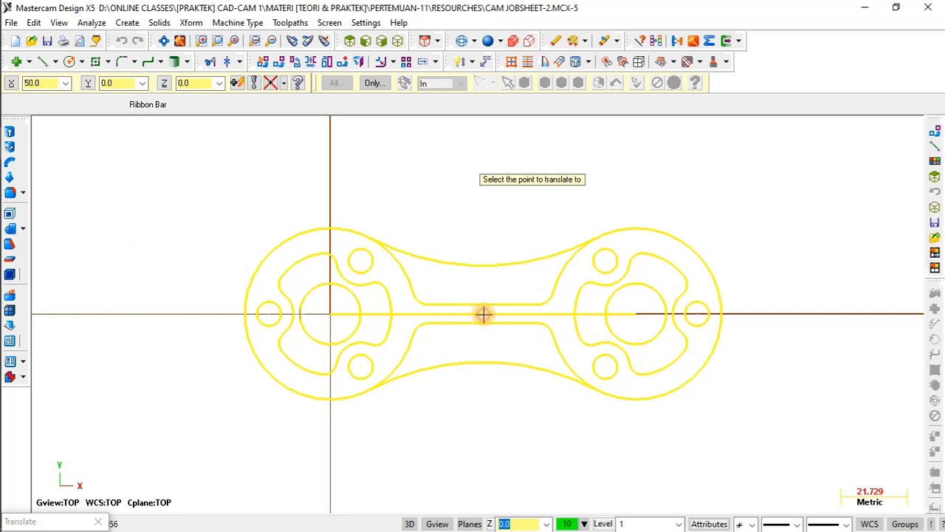
{"action": "left_click", "coordinate": [426, 351]}
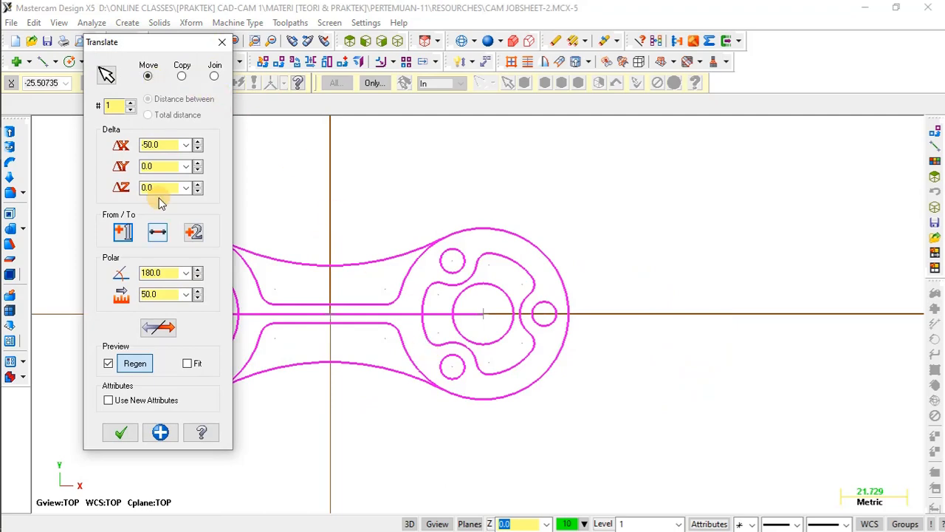
{"action": "left_click", "coordinate": [121, 432]}
{"action": "scroll", "coordinate": [397, 385], "scroll_direction": "down", "scroll_amount": 1}
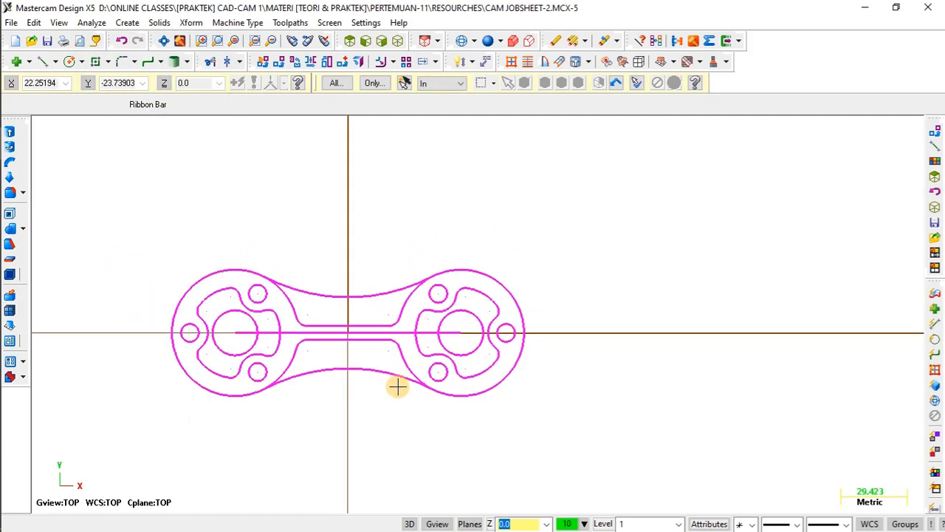
{"action": "left_click", "coordinate": [656, 40]}
Delete the green centre line connecting the two boss centres
{"action": "middle_click_drag", "start_coordinate": [481, 189], "coordinate": [389, 338]}
{"action": "left_click", "coordinate": [392, 336]}
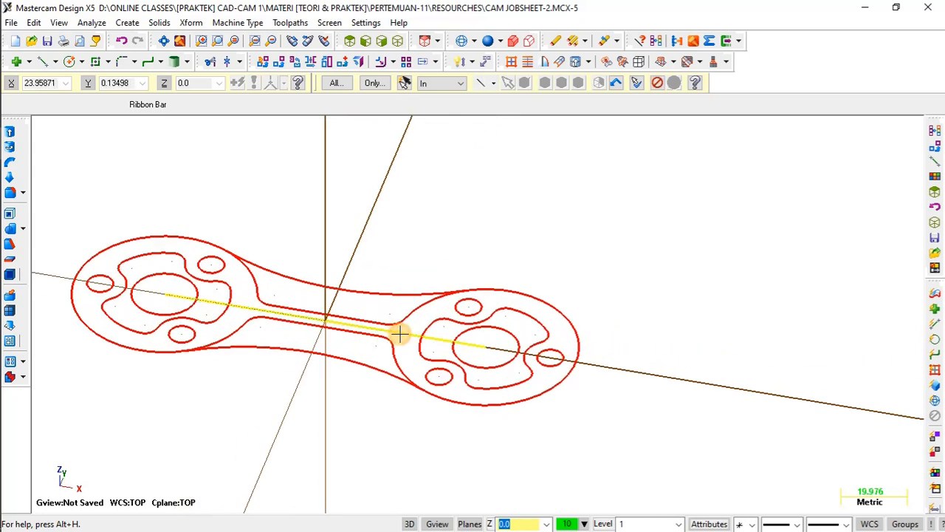
{"action": "key", "text": "Delete"}
Inspect the centred wireframe and compare its side arcs with the part shape on the Job Sheet 2 drawing
{"action": "scroll", "coordinate": [603, 248], "scroll_direction": "down", "scroll_amount": 1}
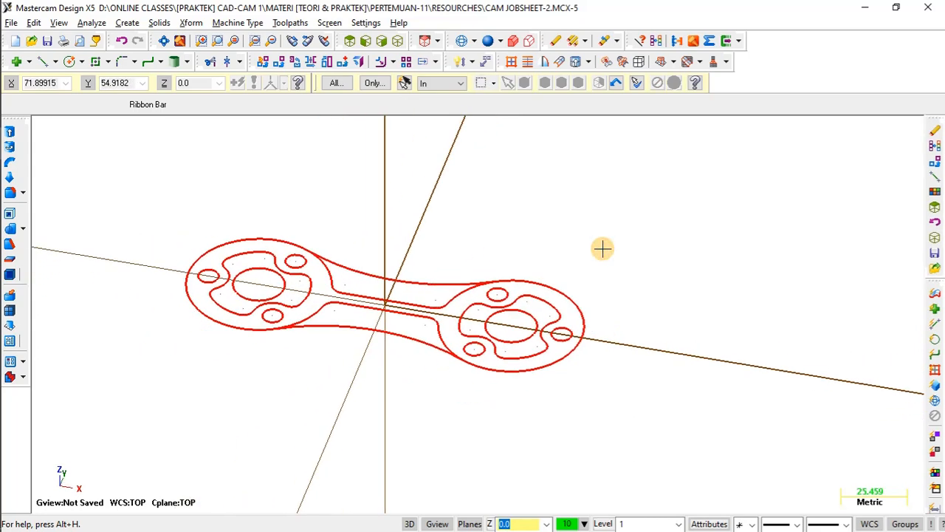
{"action": "scroll", "coordinate": [332, 257], "scroll_direction": "up", "scroll_amount": 2}
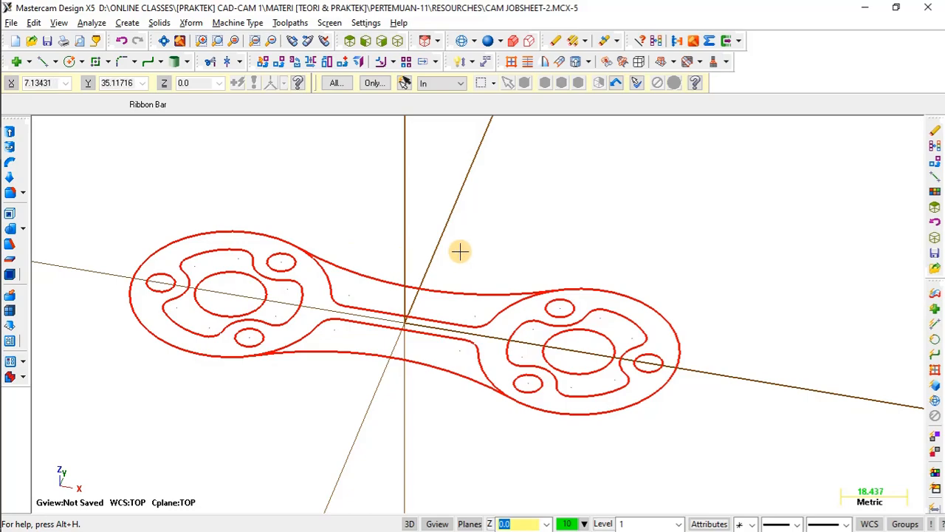
{"action": "mouse_move", "coordinate": [480, 248]}
{"action": "middle_mouse_down"}
{"action": "mouse_move", "coordinate": [405, 263]}
{"action": "mouse_move", "coordinate": [493, 243]}
{"action": "middle_mouse_up"}
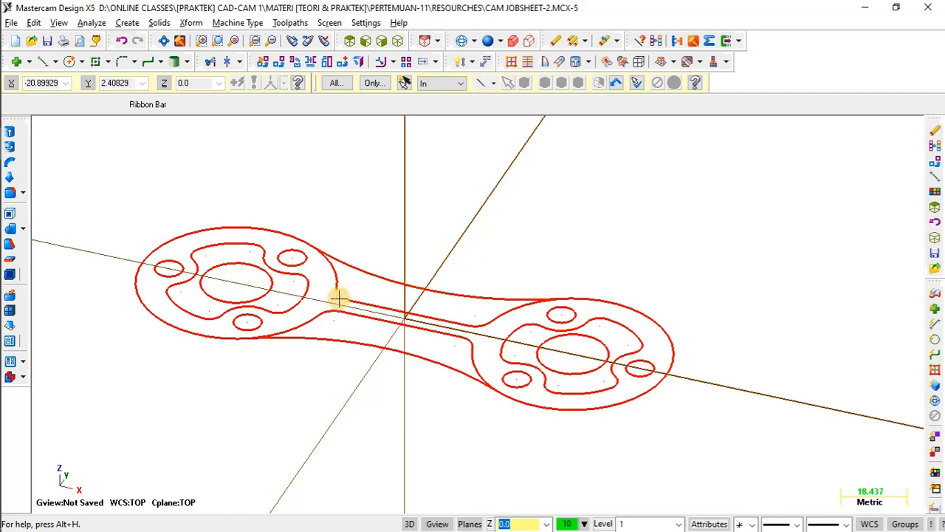
{"action": "scroll", "coordinate": [333, 297], "scroll_direction": "up", "scroll_amount": 1}
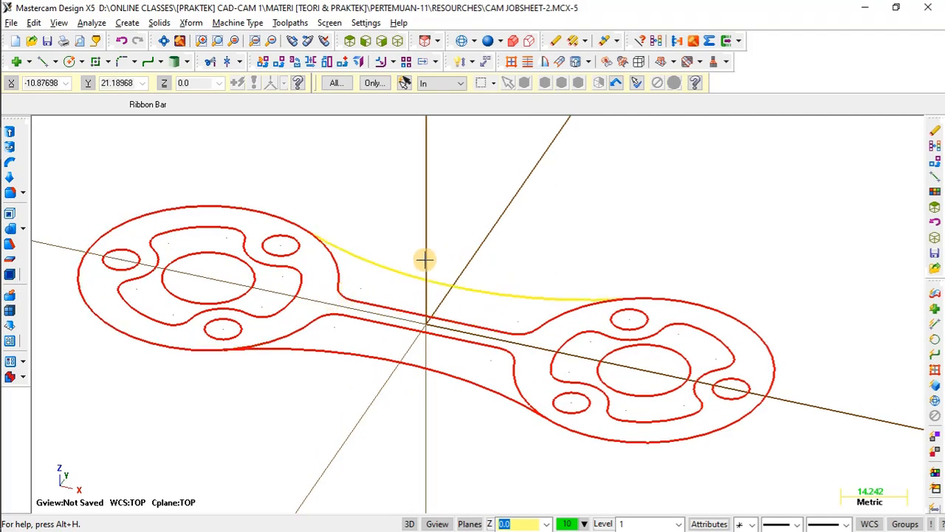
{"action": "scroll", "coordinate": [530, 270], "scroll_direction": "down", "scroll_amount": 1}
{"action": "key", "text": "alt+Tab"}
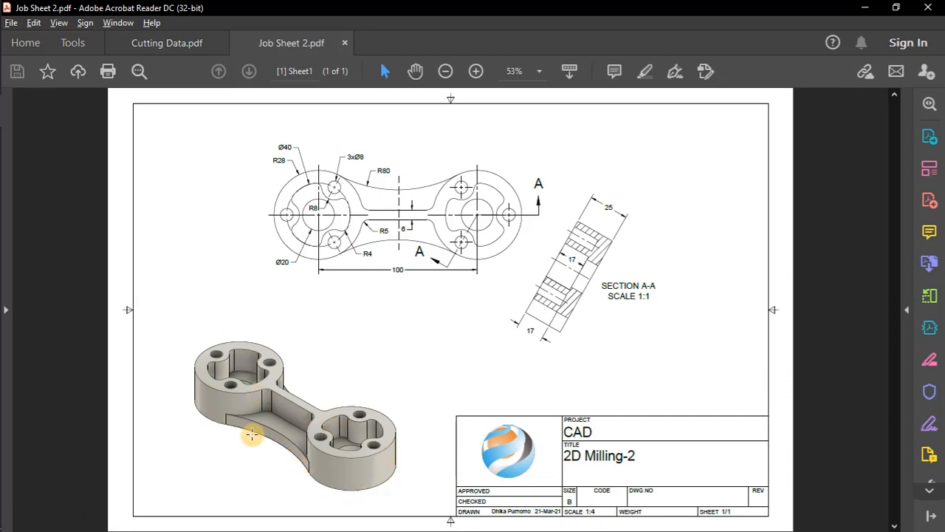
{"action": "key", "text": "alt+Tab"}
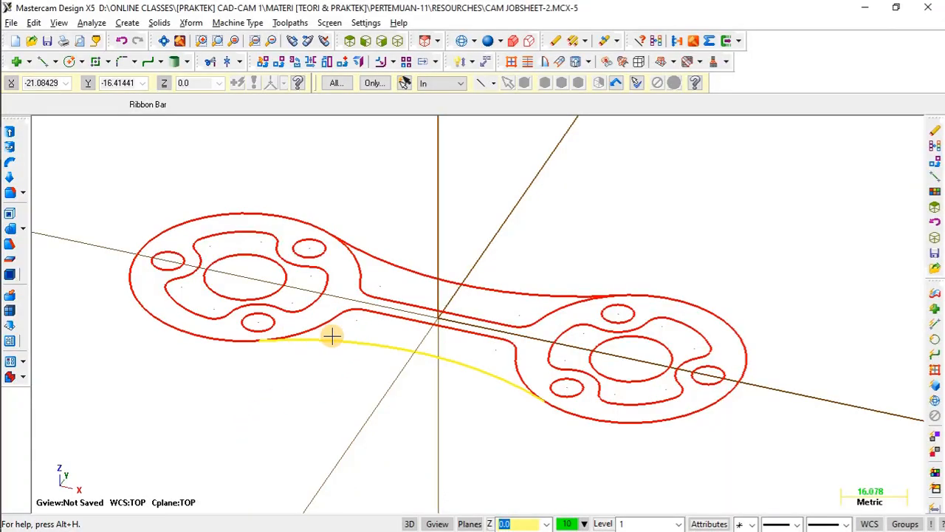
Highlight both outer boss arcs, the web lines and their fillets to examine the web profile, and clear the selection
{"action": "left_click", "coordinate": [134, 298]}
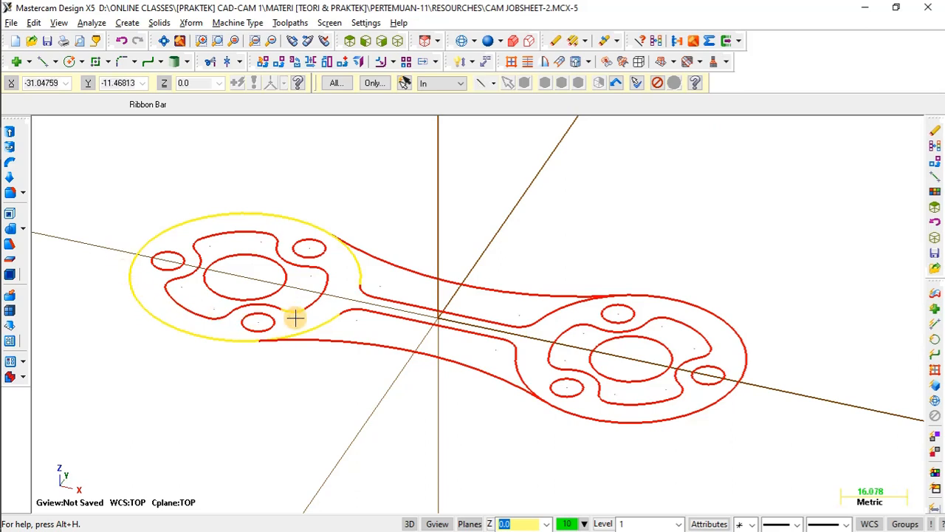
{"action": "left_click", "coordinate": [383, 316]}
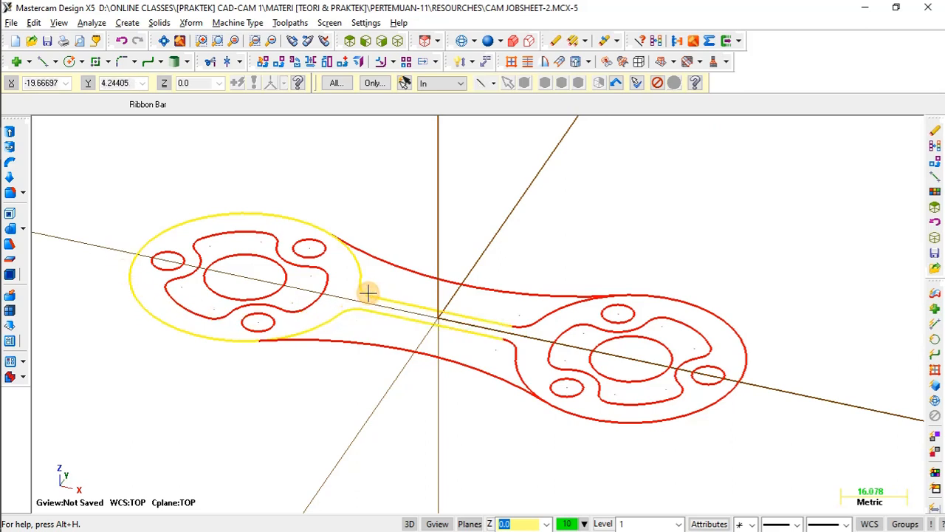
{"action": "left_click", "coordinate": [367, 293]}
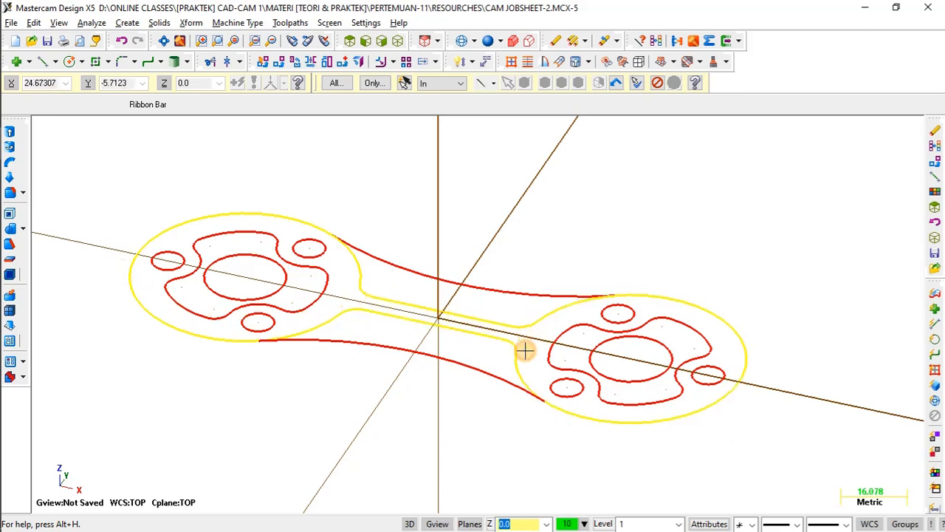
{"action": "left_click", "coordinate": [517, 344]}
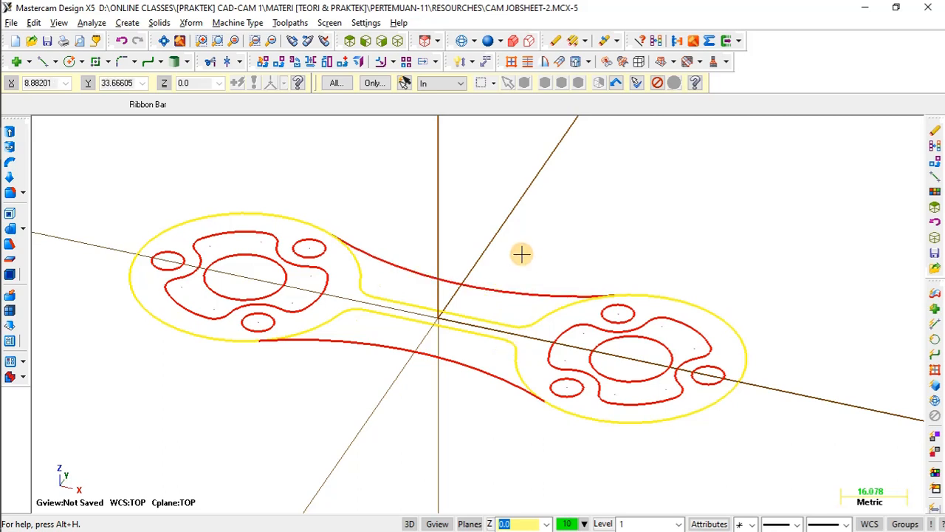
{"action": "key", "text": "Escape"}
Highlight the two long side arcs with the outer boss arcs to examine the base profile, and clear the selection
{"action": "left_click", "coordinate": [366, 347]}
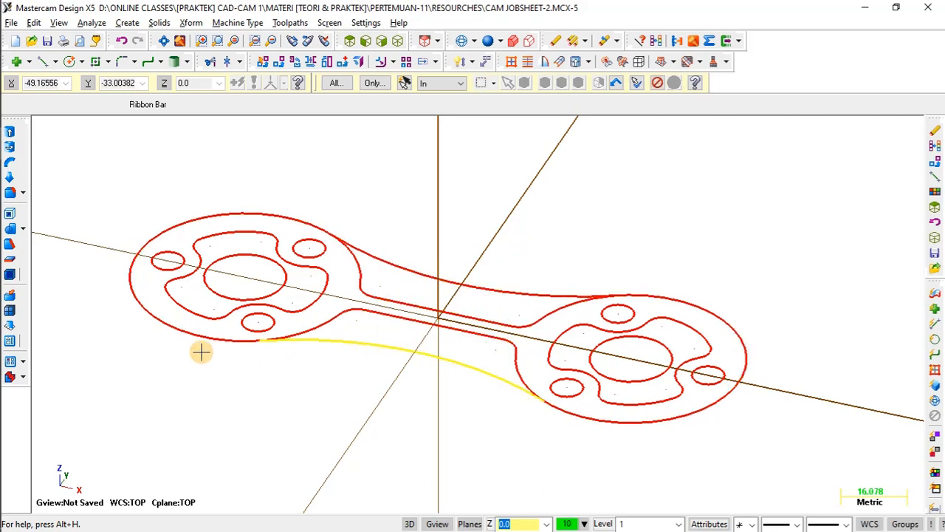
{"action": "left_click", "coordinate": [201, 338]}
{"action": "left_click", "coordinate": [388, 269]}
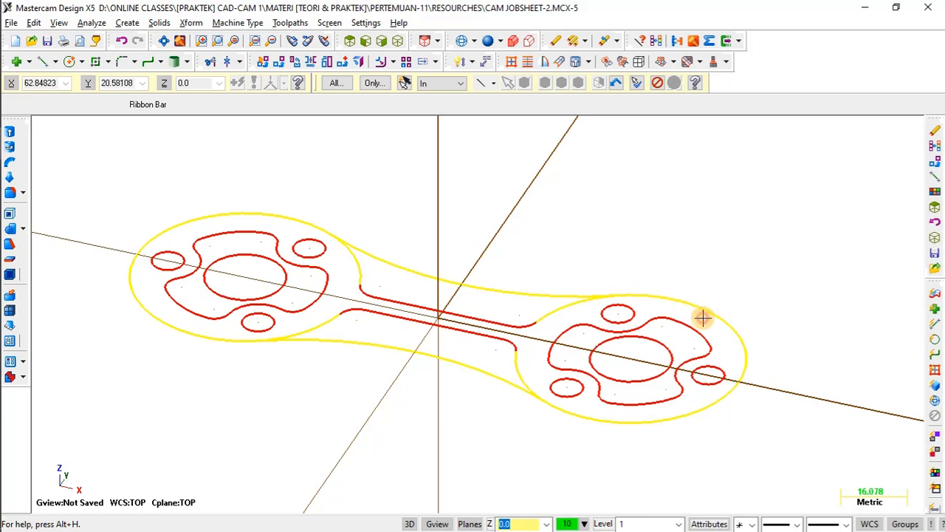
{"action": "key", "text": "Escape"}
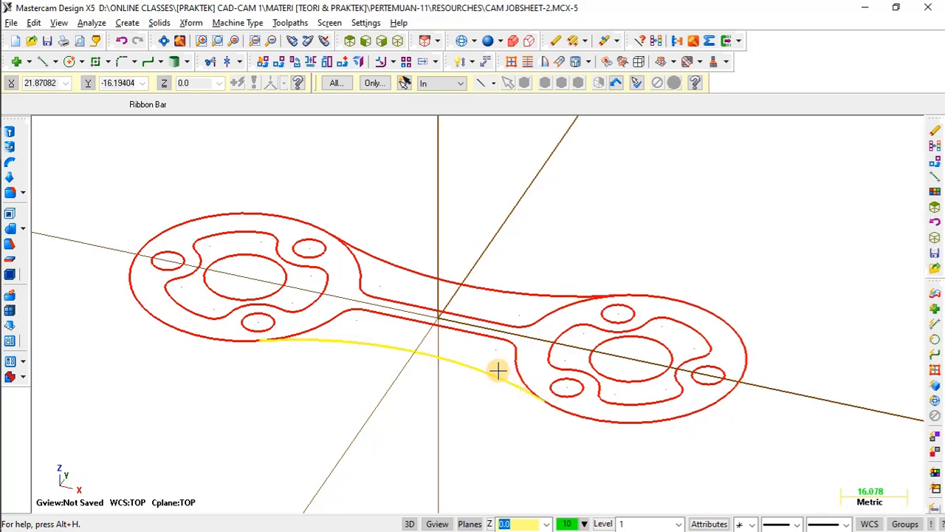
{"action": "scroll", "coordinate": [490, 317], "scroll_direction": "down", "scroll_amount": 3}
{"action": "scroll", "coordinate": [489, 362], "scroll_direction": "up", "scroll_amount": 3}
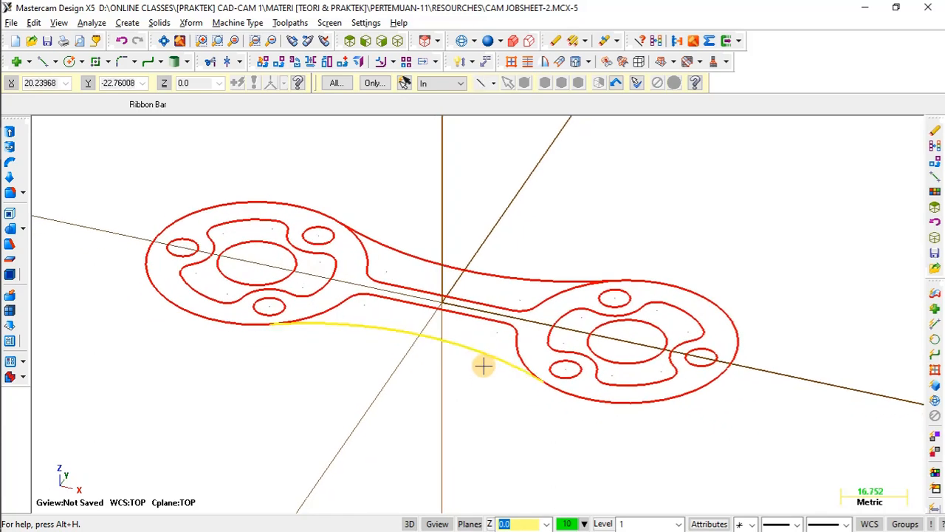
{"action": "left_click", "coordinate": [485, 360]}
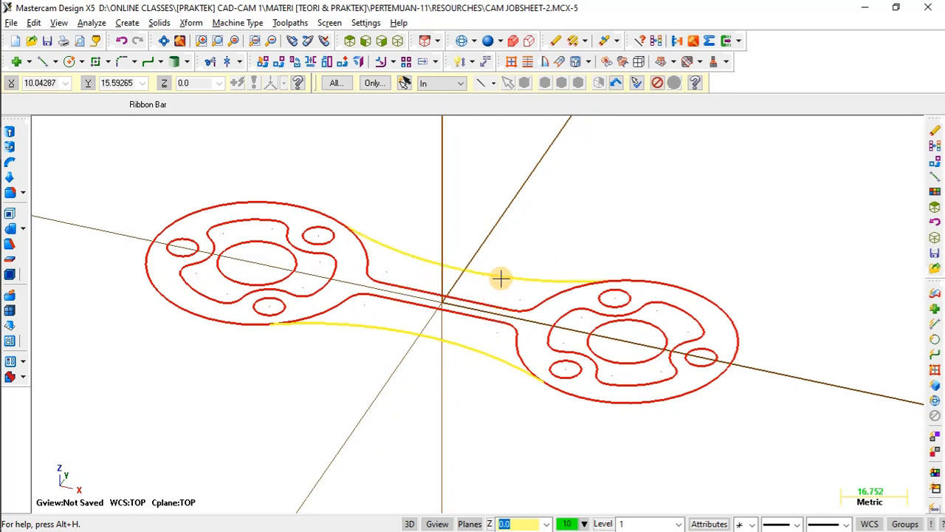
{"action": "key", "text": "Escape"}
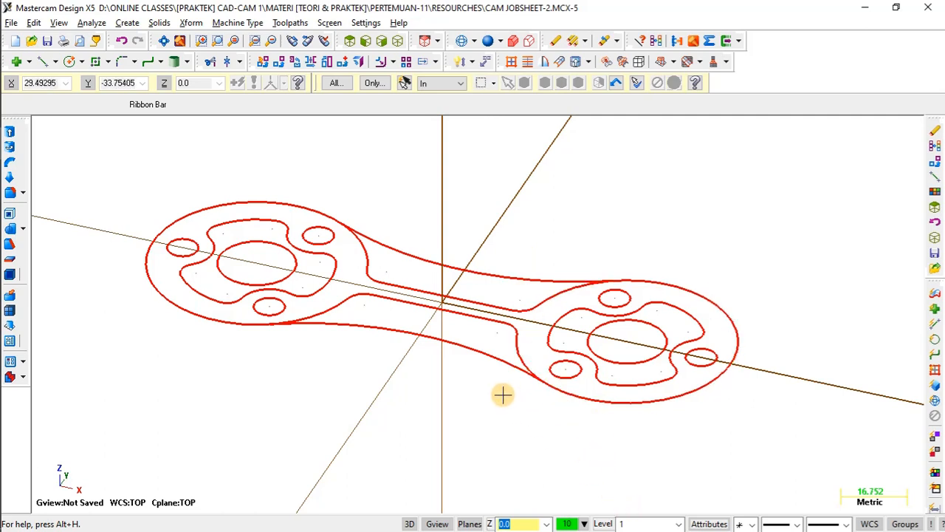
Check the level list and examine the side arcs and boss outlines from a flatter viewing angle
{"action": "middle_click_drag", "start_coordinate": [449, 337], "coordinate": [468, 367]}
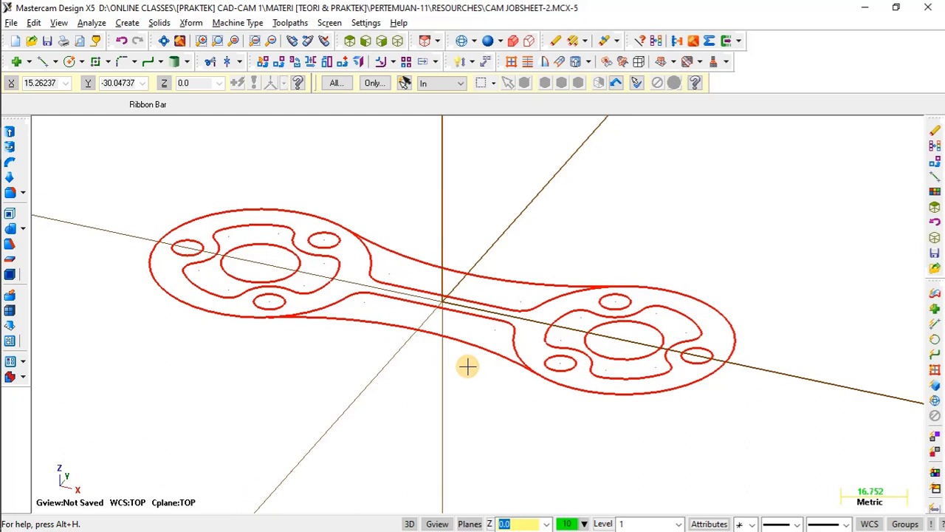
{"action": "left_click", "coordinate": [604, 524]}
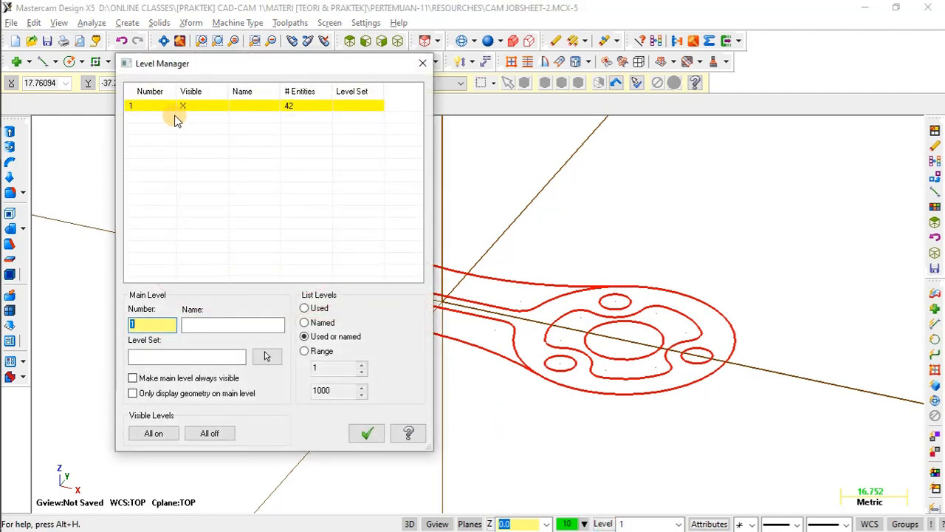
{"action": "key", "text": "Return"}
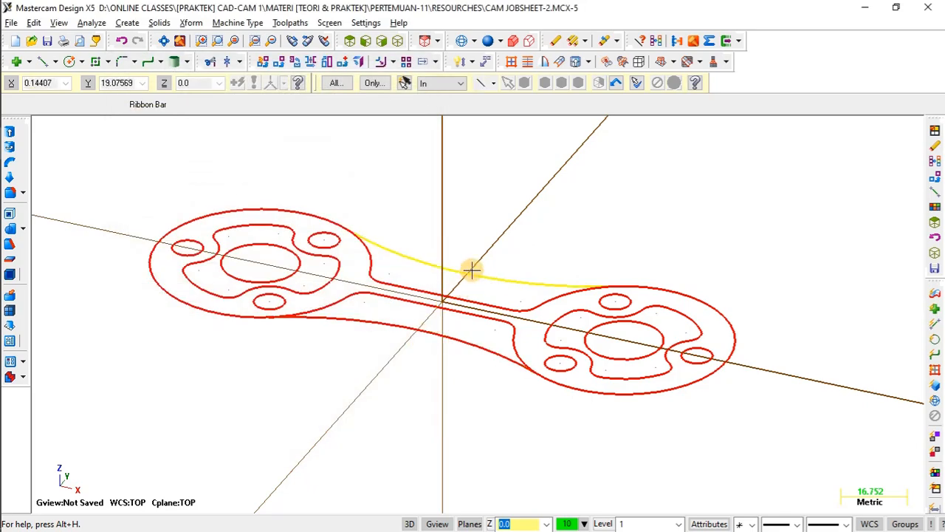
{"action": "left_click", "coordinate": [465, 279]}
{"action": "middle_click_drag", "start_coordinate": [470, 275], "coordinate": [434, 275]}
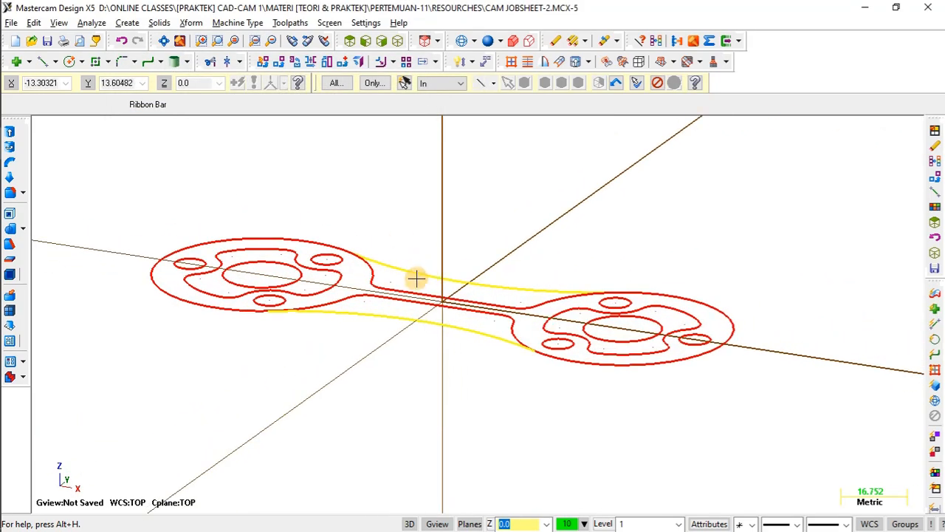
{"action": "key", "text": "Escape"}
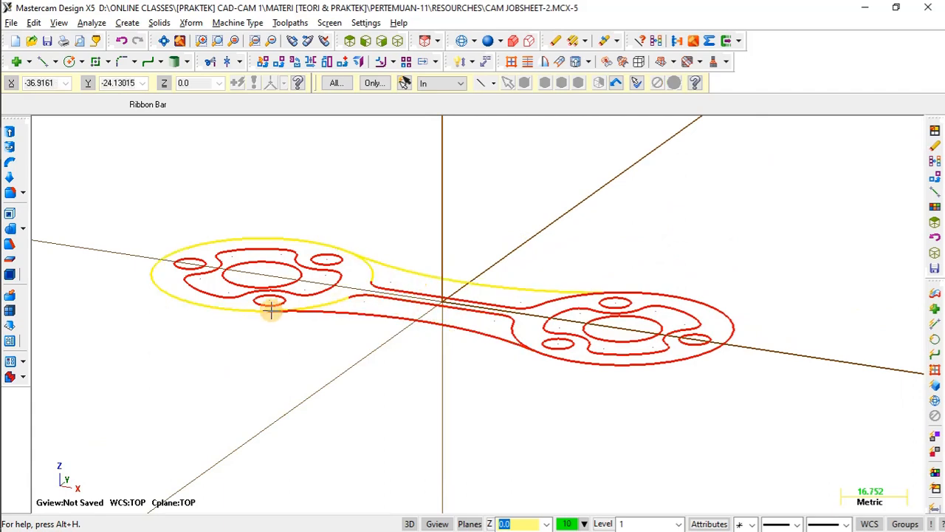
{"action": "middle_click_drag", "start_coordinate": [381, 303], "coordinate": [444, 319]}
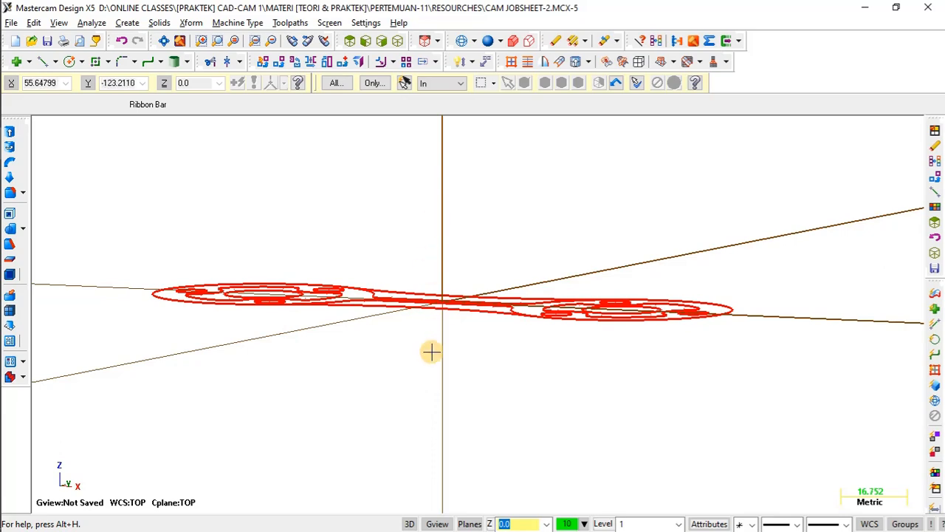
{"action": "middle_click_drag", "start_coordinate": [431, 351], "coordinate": [435, 295]}
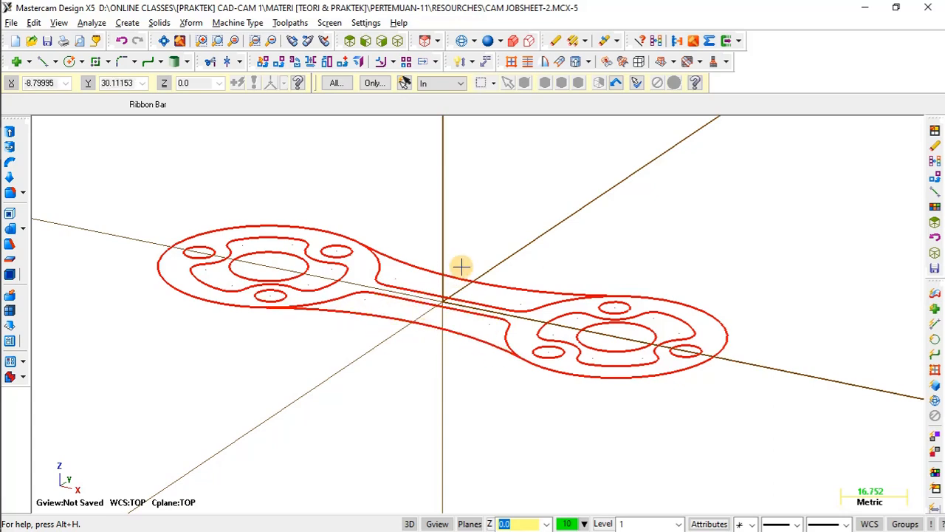
{"action": "mouse_move", "coordinate": [443, 317]}
{"action": "middle_mouse_down"}
{"action": "mouse_move", "coordinate": [445, 291]}
{"action": "mouse_move", "coordinate": [443, 305]}
{"action": "middle_mouse_up"}
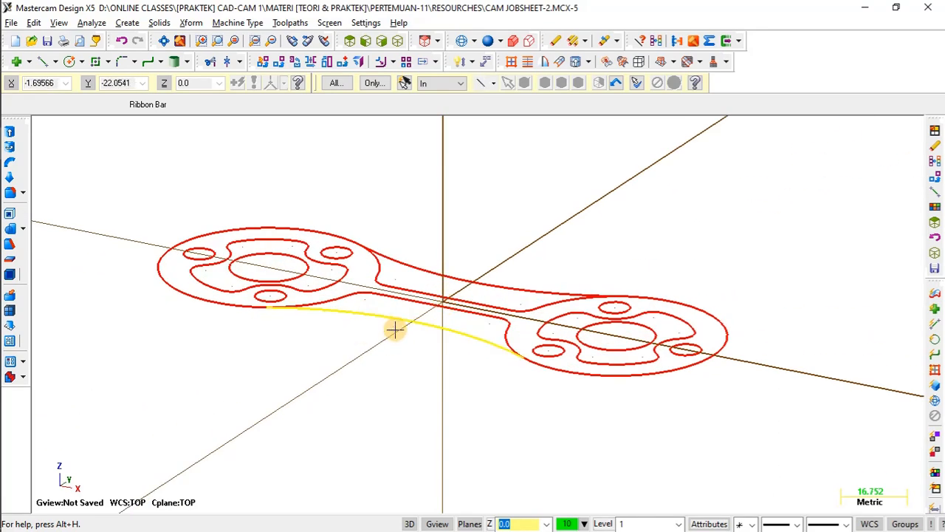
Start a Translate of the two long side arcs and both outer boss arcs, viewed from the front
{"action": "left_click", "coordinate": [395, 325]}
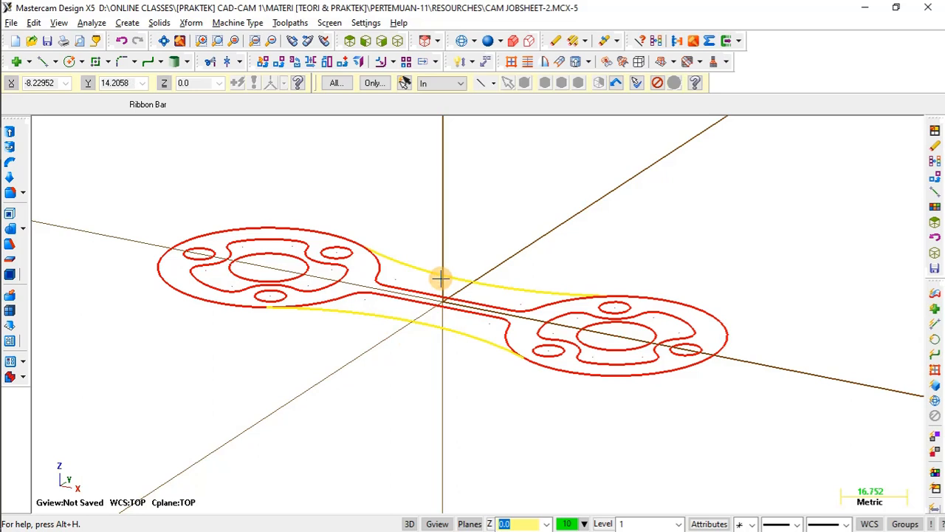
{"action": "left_click", "coordinate": [440, 278]}
{"action": "left_click", "coordinate": [338, 298]}
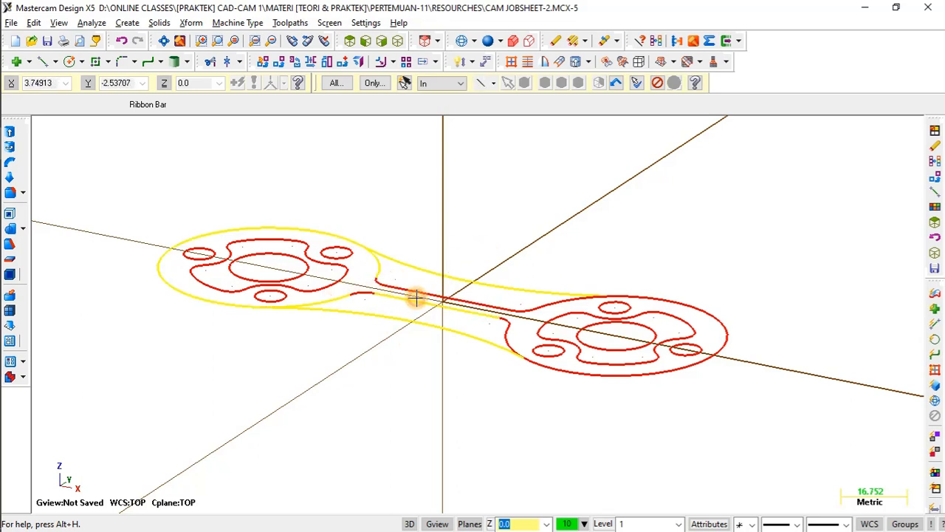
{"action": "left_click", "coordinate": [558, 377]}
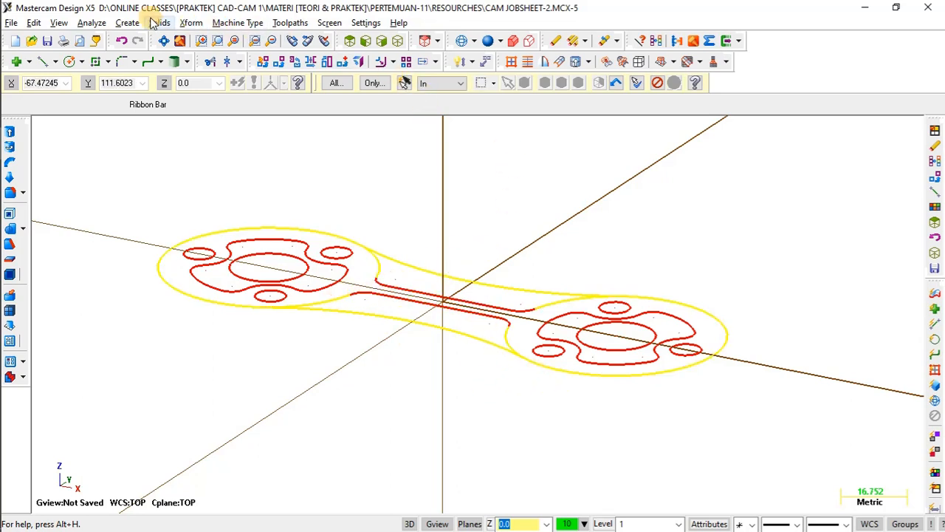
{"action": "left_click", "coordinate": [190, 23]}
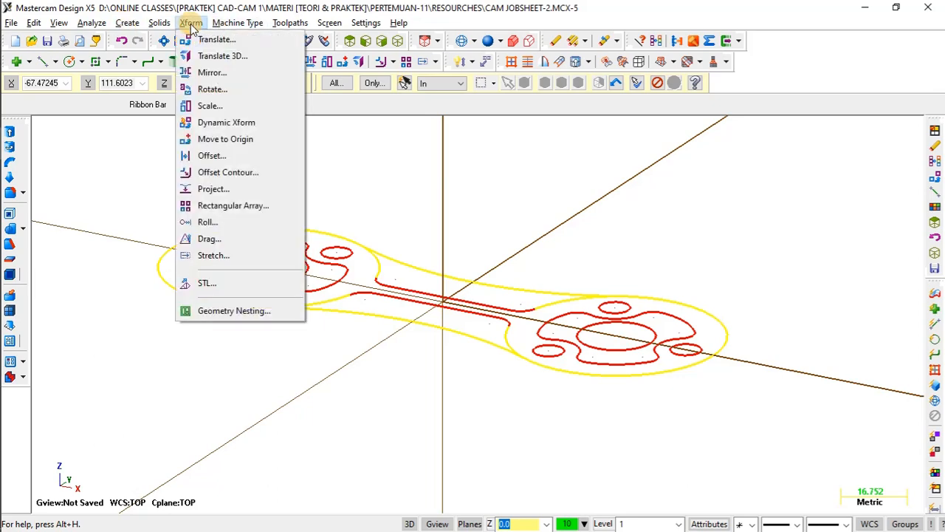
{"action": "left_click", "coordinate": [225, 44]}
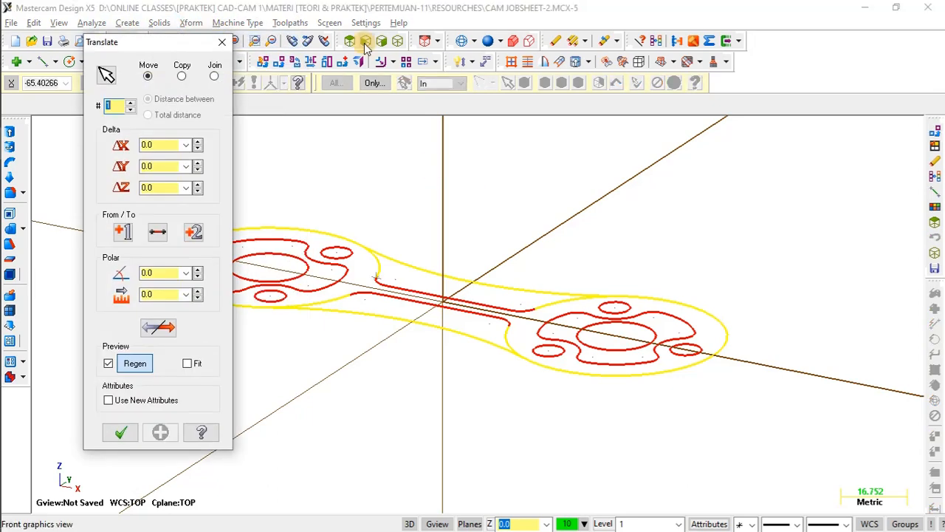
{"action": "left_click", "coordinate": [365, 45]}
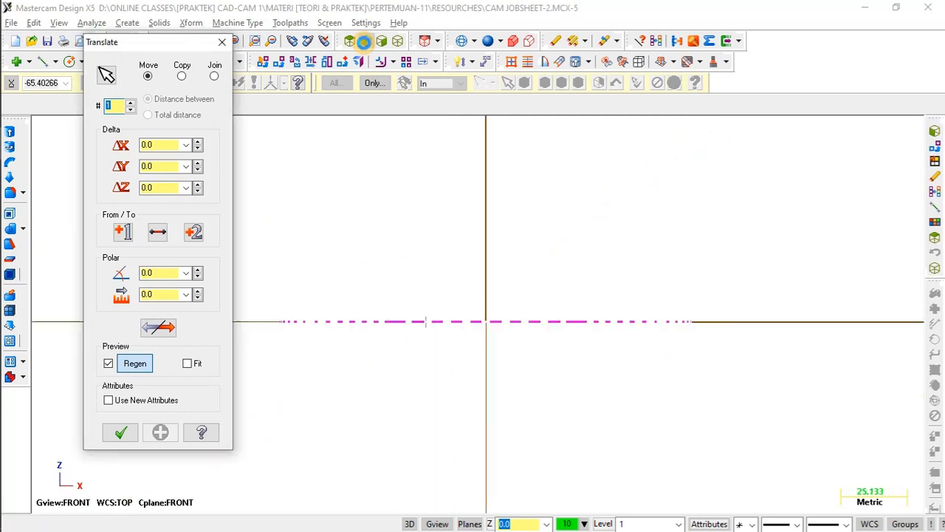
Try a Z translation of -7 mm on the Front construction plane, and reset the Z delta to 0
{"action": "left_click", "coordinate": [198, 191]}
{"action": "left_click", "coordinate": [198, 190]}
{"action": "left_click", "coordinate": [197, 191]}
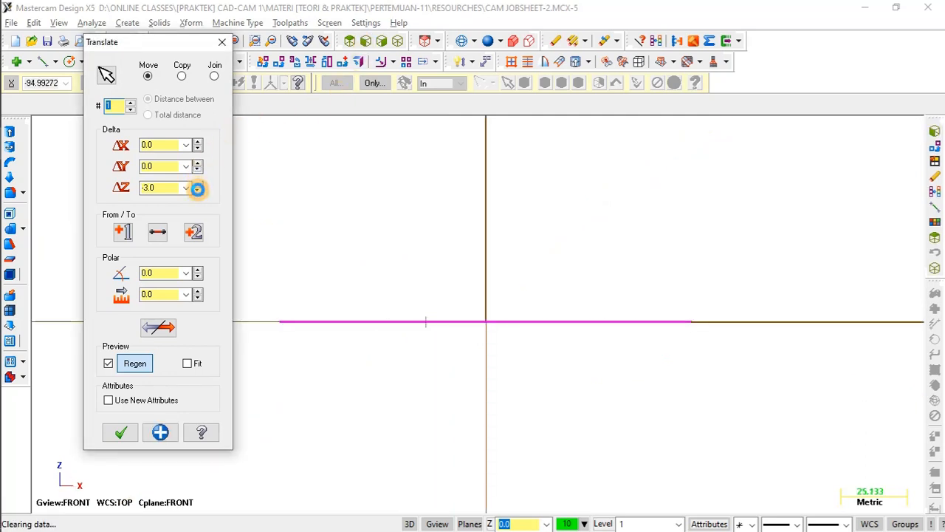
{"action": "left_click", "coordinate": [198, 191]}
{"action": "left_click", "coordinate": [198, 190]}
{"action": "left_click", "coordinate": [198, 191]}
{"action": "left_click", "coordinate": [198, 191]}
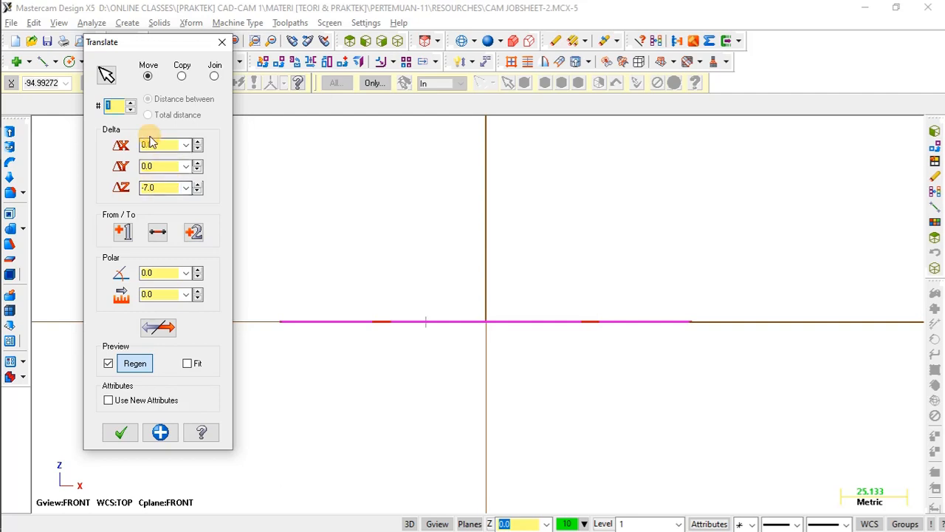
{"action": "left_click", "coordinate": [198, 184]}
{"action": "left_click", "coordinate": [198, 185]}
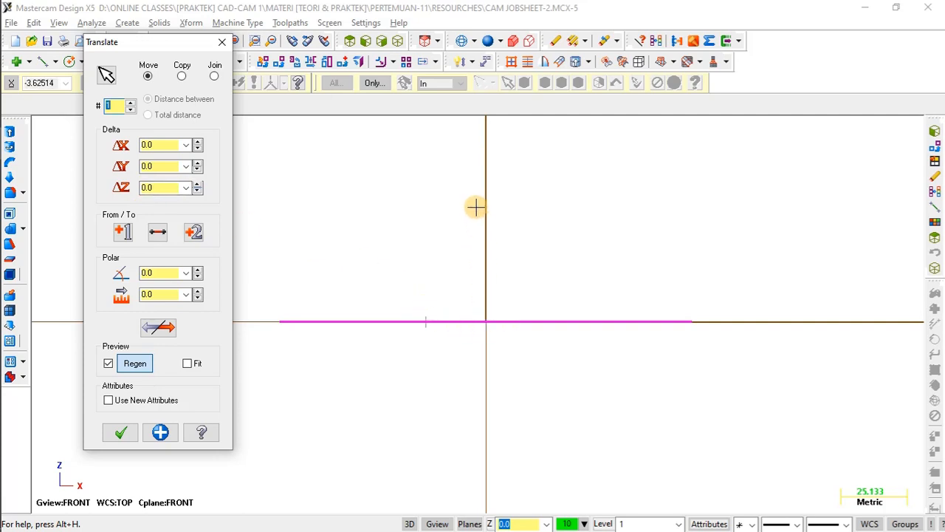
On the Top construction plane, copy the selected base outline -10 mm in Z and clear the result colours
{"action": "left_click", "coordinate": [426, 42]}
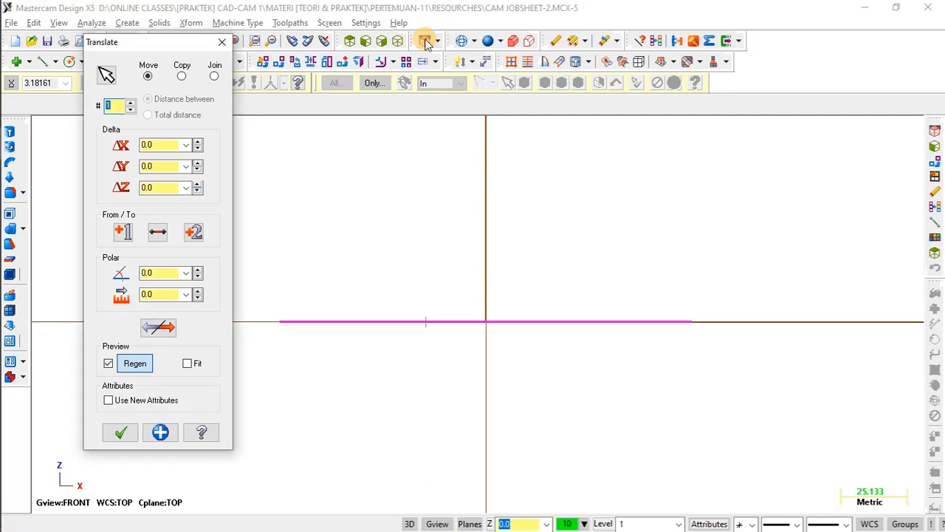
{"action": "left_click", "coordinate": [198, 192]}
{"action": "left_click", "coordinate": [198, 191]}
{"action": "left_click", "coordinate": [198, 191]}
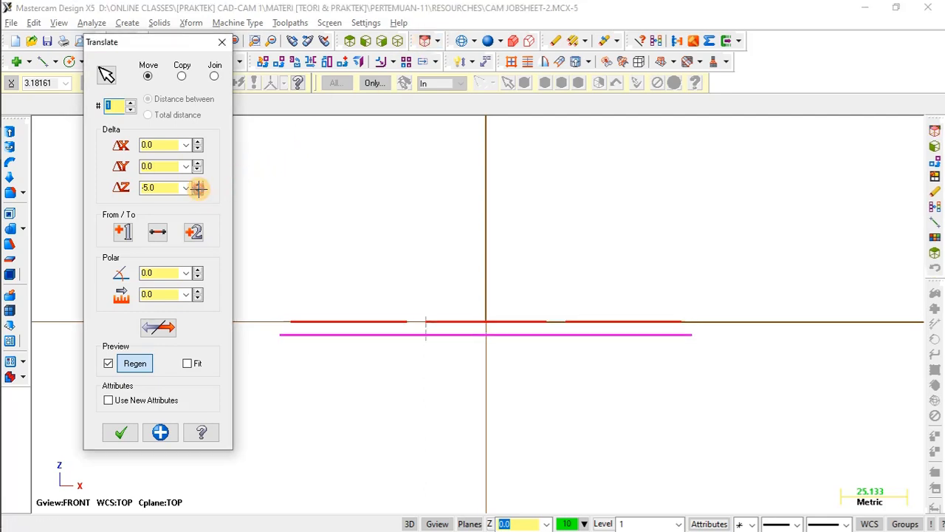
{"action": "left_click", "coordinate": [198, 192]}
{"action": "left_click", "coordinate": [198, 191]}
{"action": "left_click", "coordinate": [199, 190]}
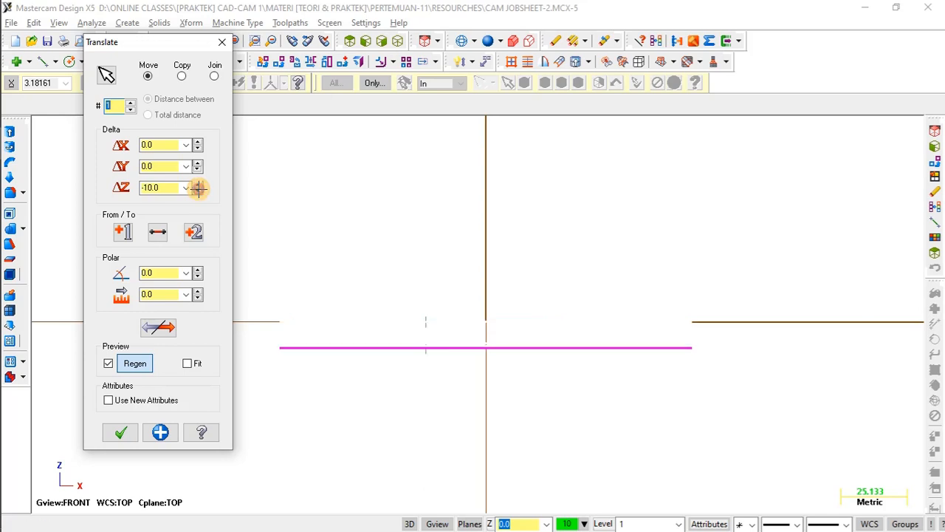
{"action": "left_click", "coordinate": [199, 191]}
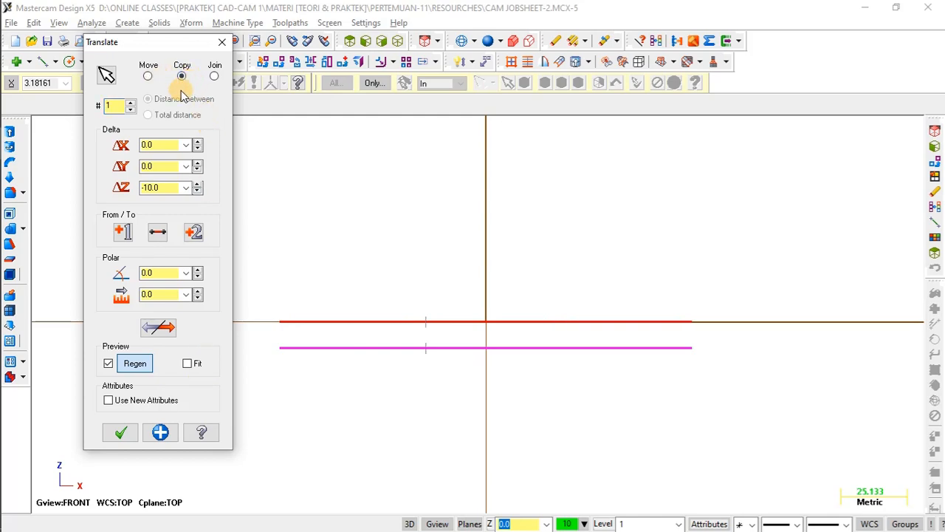
{"action": "left_click", "coordinate": [121, 431]}
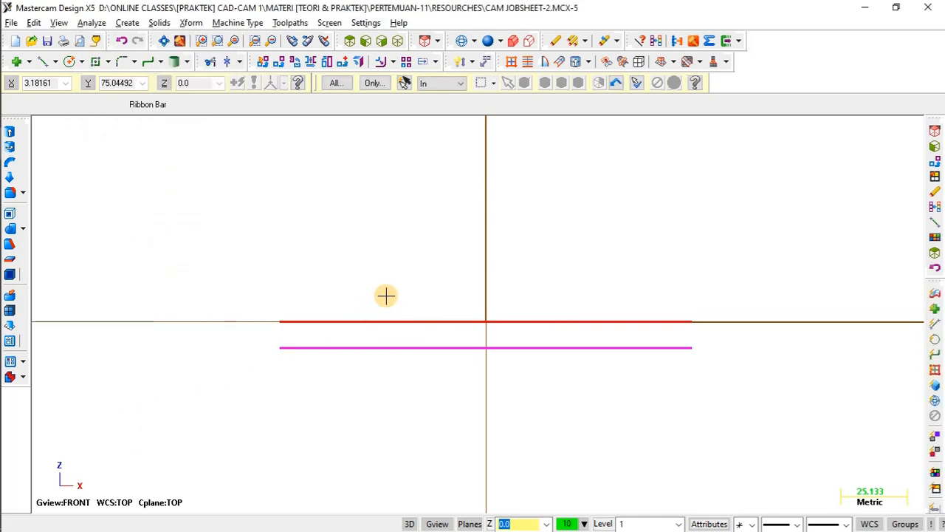
{"action": "middle_click_drag", "start_coordinate": [408, 260], "coordinate": [491, 285]}
{"action": "scroll", "coordinate": [491, 285], "scroll_direction": "up", "scroll_amount": 1}
{"action": "left_click", "coordinate": [676, 41]}
{"action": "middle_click_drag", "start_coordinate": [488, 372], "coordinate": [488, 355]}
{"action": "scroll", "coordinate": [451, 350], "scroll_direction": "up", "scroll_amount": 2}
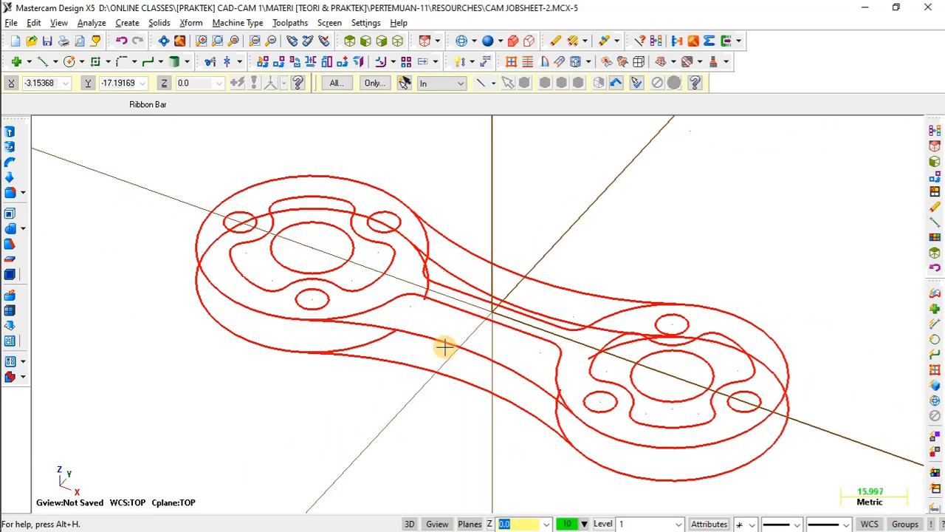
Delete the two long side arcs from the upper profile at Z 0
{"action": "left_click", "coordinate": [443, 346]}
{"action": "key", "text": "Delete"}
{"action": "middle_click_drag", "start_coordinate": [484, 268], "coordinate": [556, 243]}
{"action": "left_click", "coordinate": [514, 275]}
{"action": "key", "text": "Delete"}
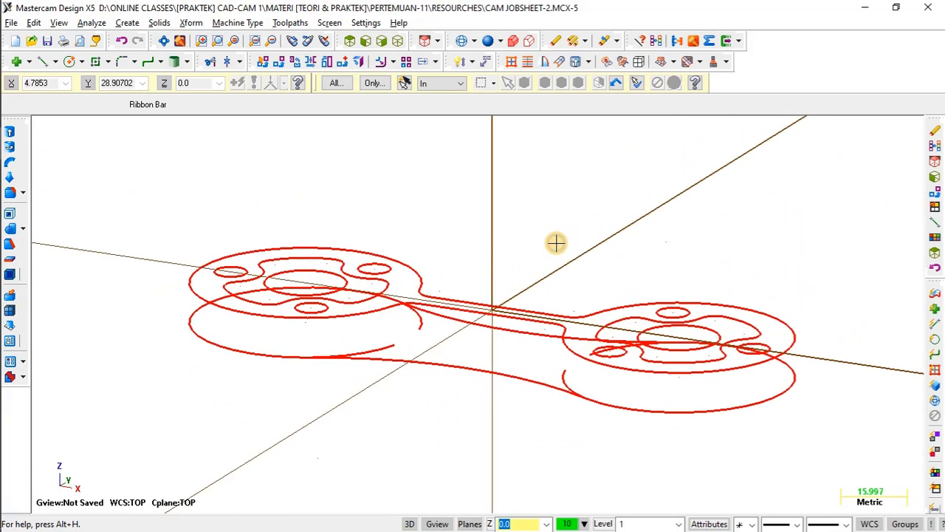
{"action": "scroll", "coordinate": [510, 373], "scroll_direction": "up", "scroll_amount": 2}
{"action": "middle_click_drag", "start_coordinate": [510, 373], "coordinate": [499, 363]}
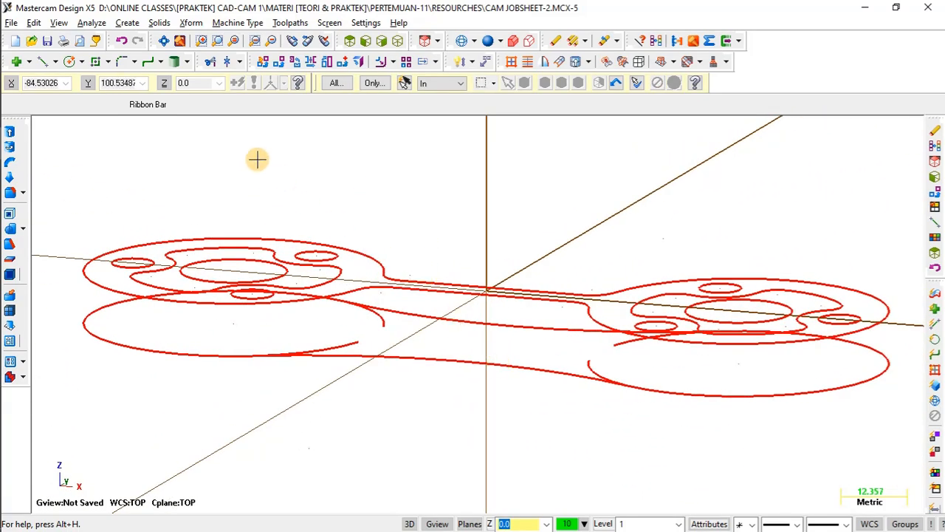
Trim the front side arc and both outer boss arcs of the Z -10 base outline to each other with two-entity trimming
{"action": "left_click", "coordinate": [210, 61]}
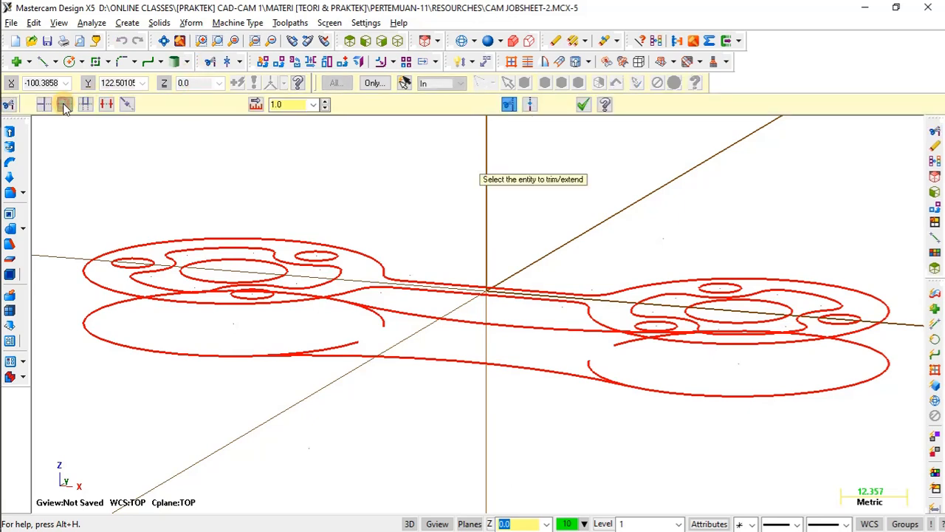
{"action": "left_click", "coordinate": [64, 104]}
{"action": "left_click", "coordinate": [192, 354]}
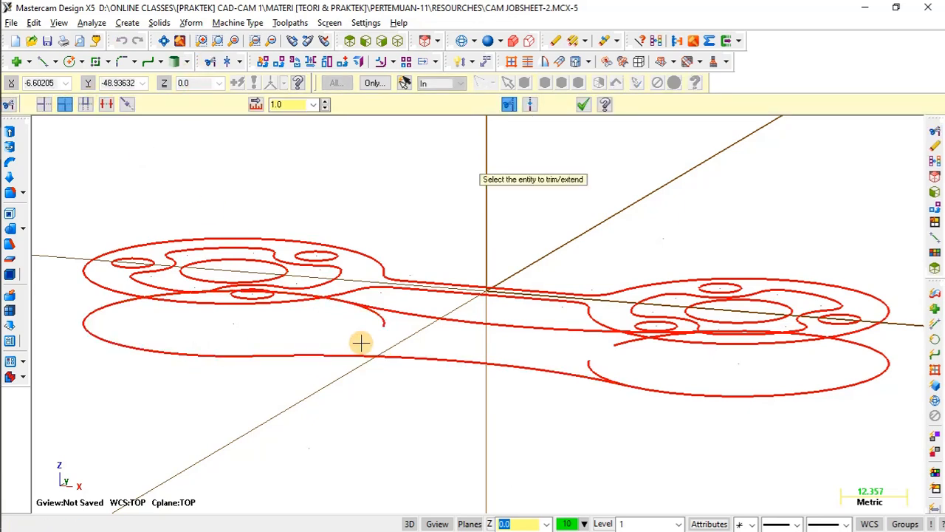
{"action": "middle_click_drag", "start_coordinate": [405, 338], "coordinate": [441, 323]}
{"action": "left_click", "coordinate": [677, 403]}
{"action": "left_click", "coordinate": [541, 379]}
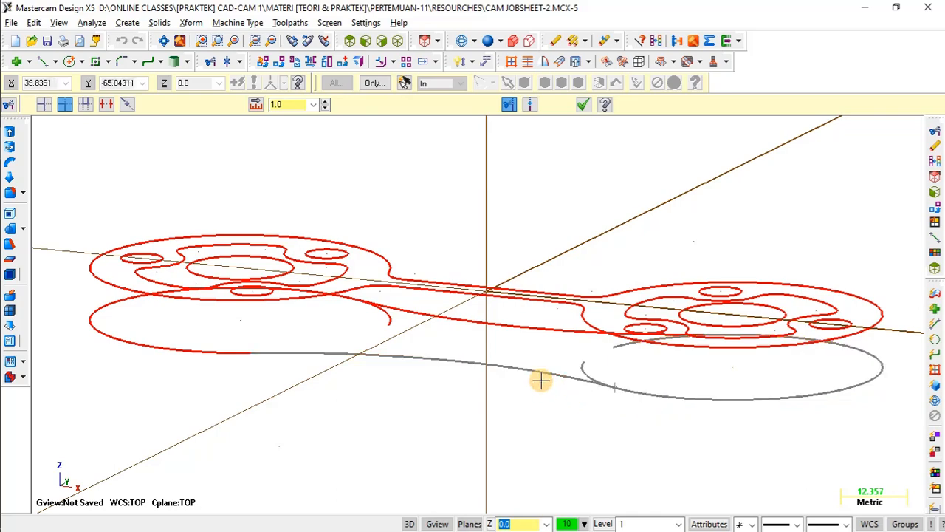
Trim the rear side arc of the base outline with the adjoining boss arc and end the trimming
{"action": "middle_click_drag", "start_coordinate": [472, 356], "coordinate": [650, 347]}
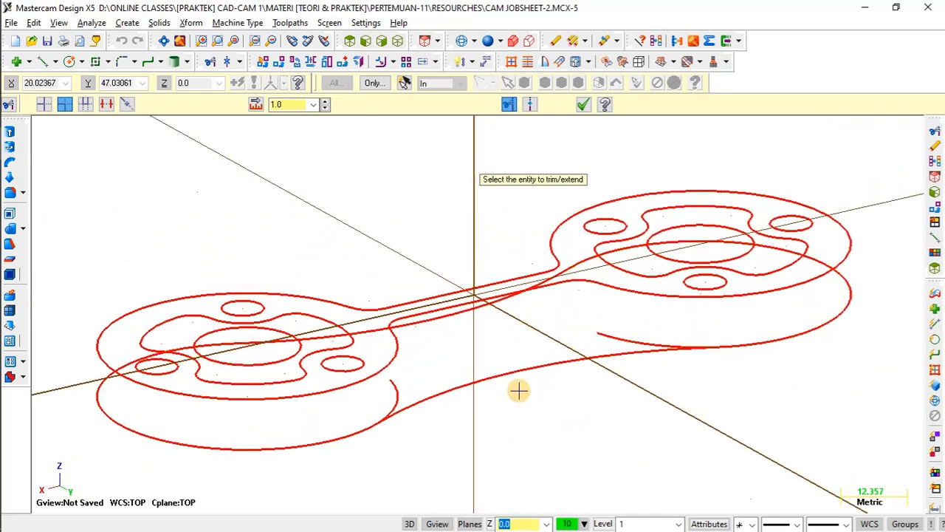
{"action": "left_click", "coordinate": [599, 357]}
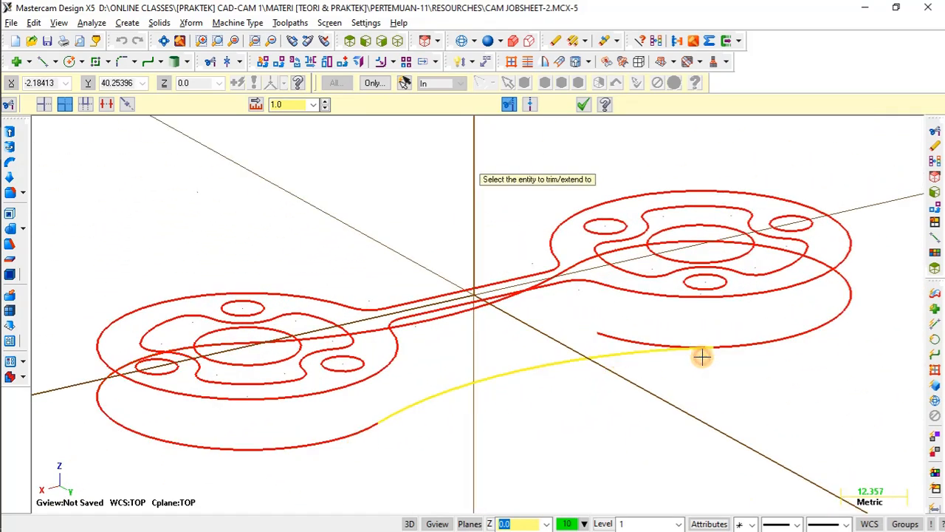
{"action": "left_click", "coordinate": [758, 345]}
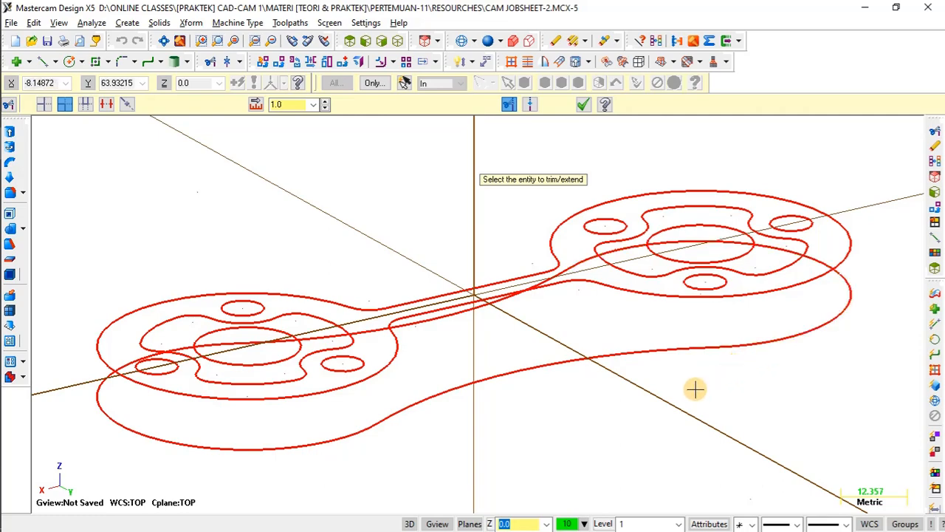
{"action": "key", "text": "Escape"}
{"action": "middle_click_drag", "start_coordinate": [694, 389], "coordinate": [435, 401]}
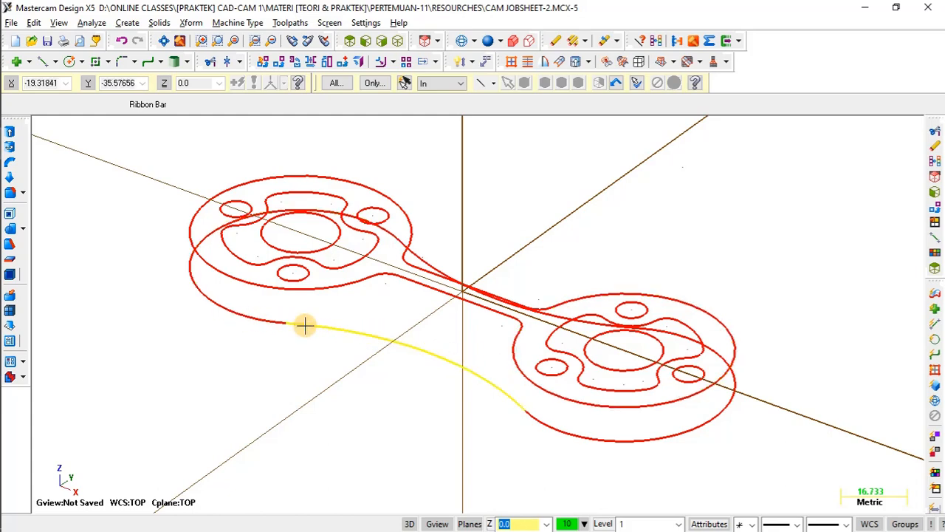
{"action": "middle_click_drag", "start_coordinate": [386, 344], "coordinate": [450, 281]}
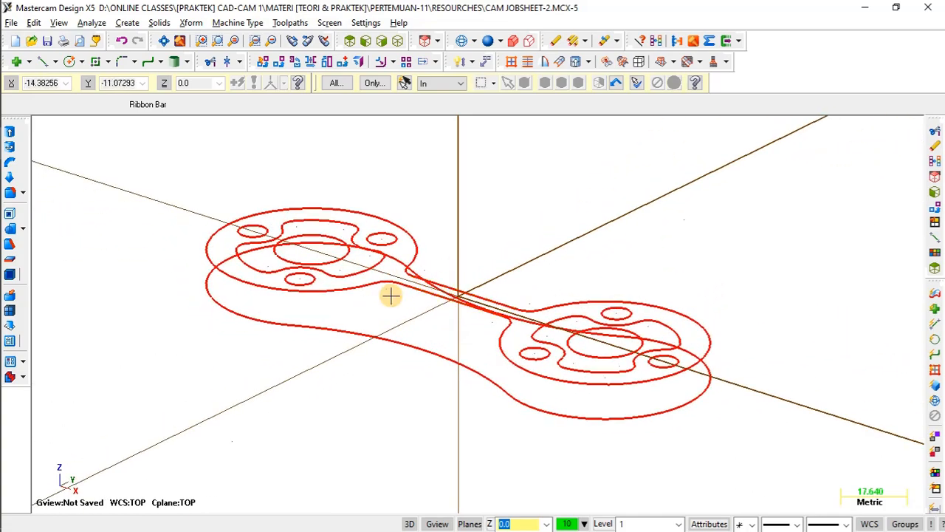
{"action": "scroll", "coordinate": [390, 295], "scroll_direction": "up", "scroll_amount": 2}
{"action": "middle_click_drag", "start_coordinate": [243, 181], "coordinate": [500, 228]}
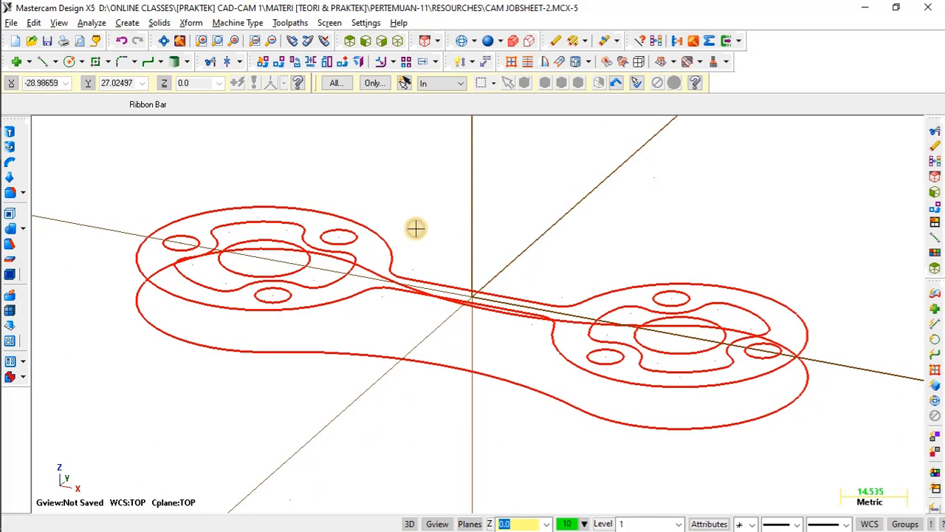
Run Analyze Chain on both pocket contours, the upper outer profile and the Z -10 base outline with the default checks
{"action": "left_click", "coordinate": [92, 26]}
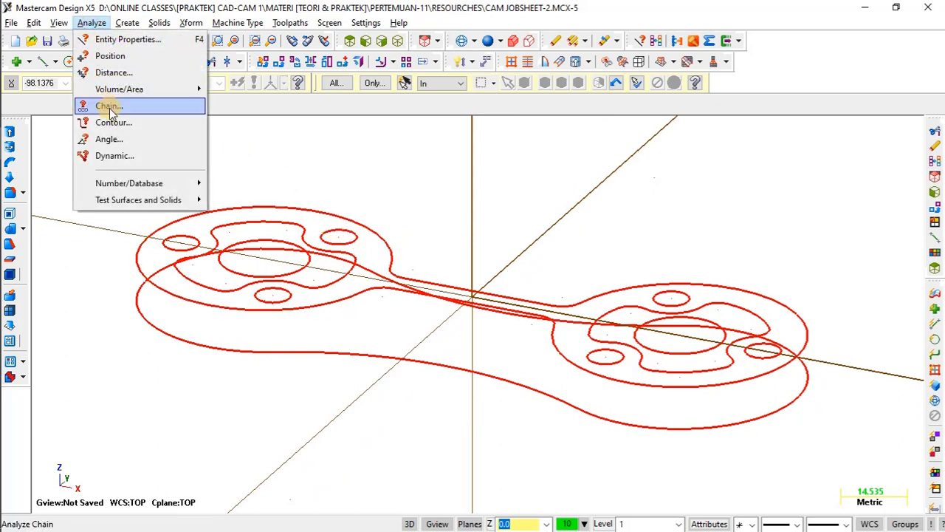
{"action": "left_click", "coordinate": [107, 106]}
{"action": "left_click", "coordinate": [303, 282]}
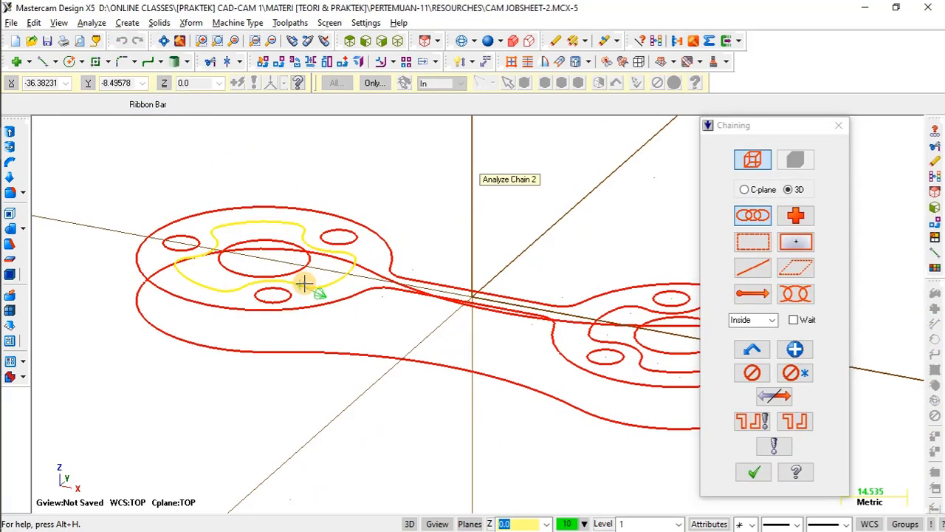
{"action": "scroll", "coordinate": [274, 268], "scroll_direction": "down", "scroll_amount": 2}
{"action": "scroll", "coordinate": [576, 347], "scroll_direction": "up", "scroll_amount": 2}
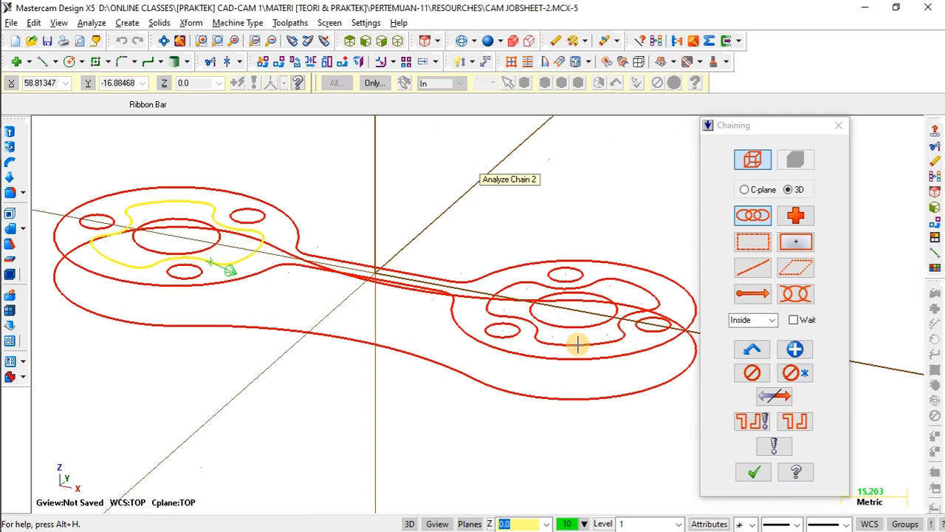
{"action": "left_click", "coordinate": [574, 342]}
{"action": "left_click", "coordinate": [444, 321]}
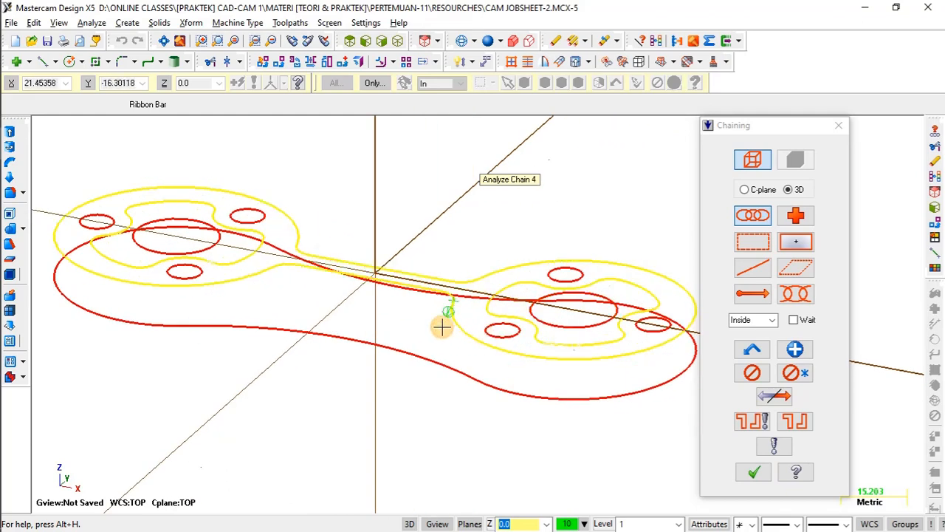
{"action": "mouse_move", "coordinate": [443, 320]}
{"action": "middle_mouse_down"}
{"action": "mouse_move", "coordinate": [415, 338]}
{"action": "mouse_move", "coordinate": [450, 322]}
{"action": "middle_mouse_up"}
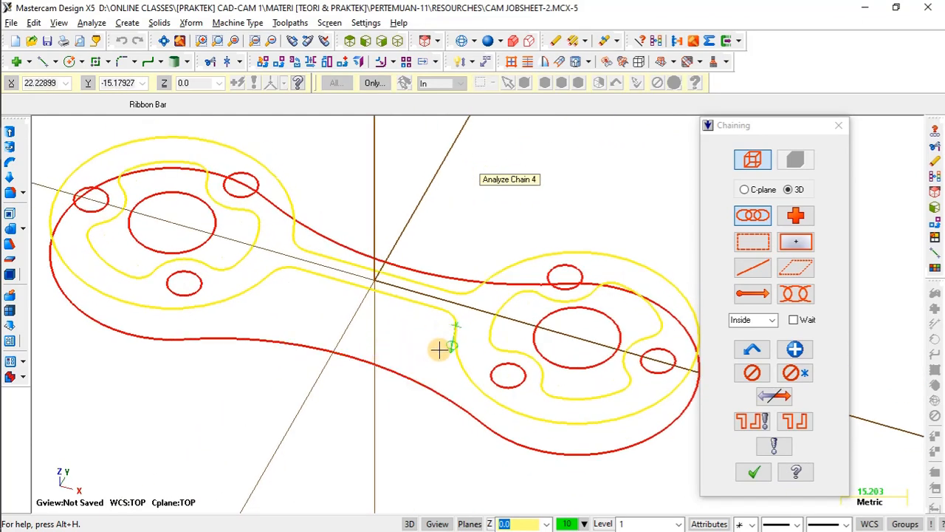
{"action": "middle_click_drag", "start_coordinate": [394, 342], "coordinate": [539, 369]}
{"action": "left_click", "coordinate": [384, 351]}
{"action": "scroll", "coordinate": [538, 369], "scroll_direction": "down", "scroll_amount": 2}
{"action": "left_click", "coordinate": [752, 469]}
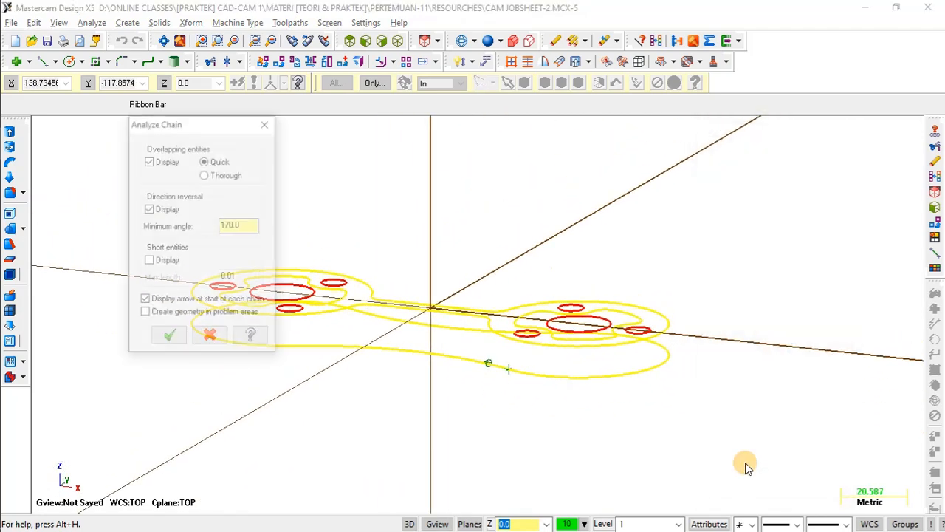
{"action": "key", "text": "Return"}
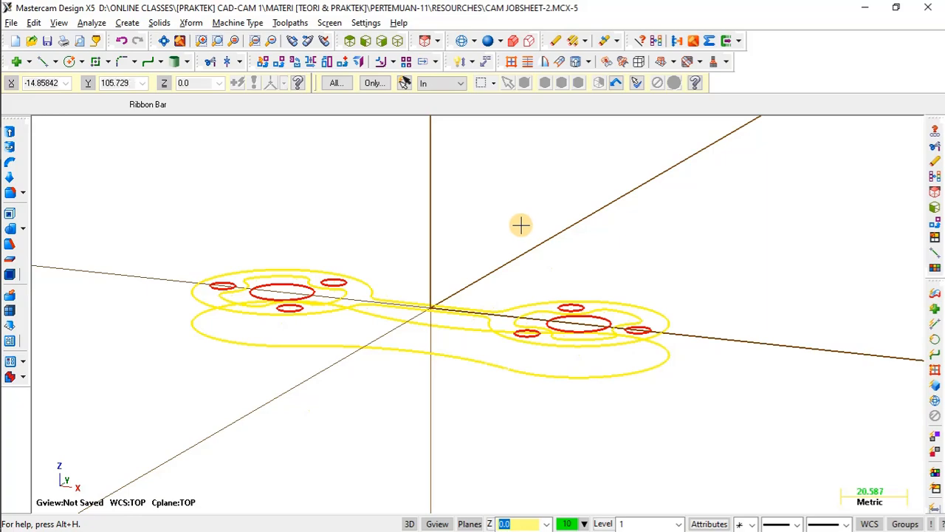
Show the Operations Manager and set the machine type to the default mill
{"action": "middle_click_drag", "start_coordinate": [481, 231], "coordinate": [502, 248]}
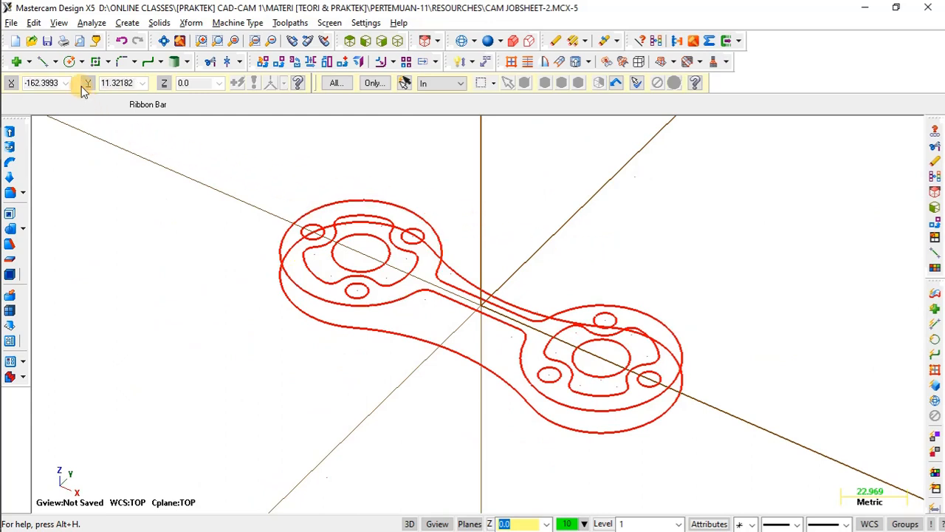
{"action": "left_click", "coordinate": [60, 25]}
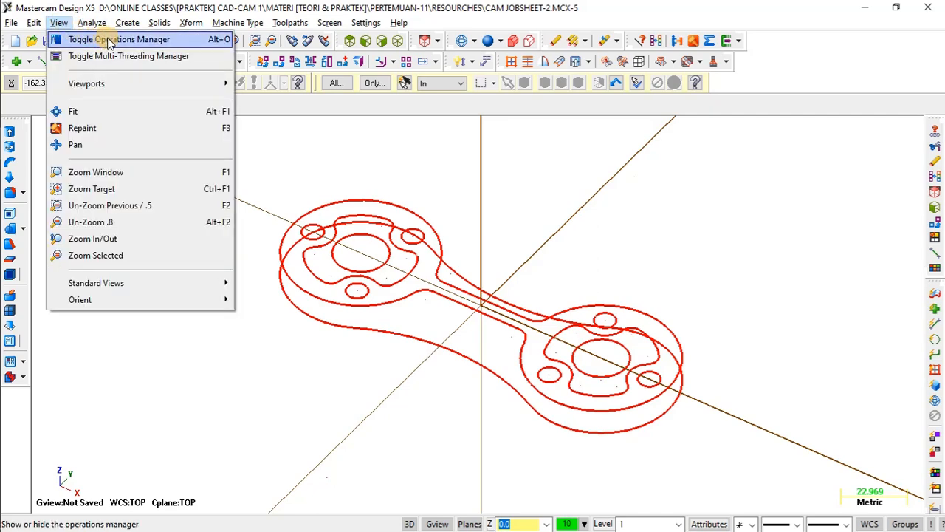
{"action": "left_click", "coordinate": [135, 43]}
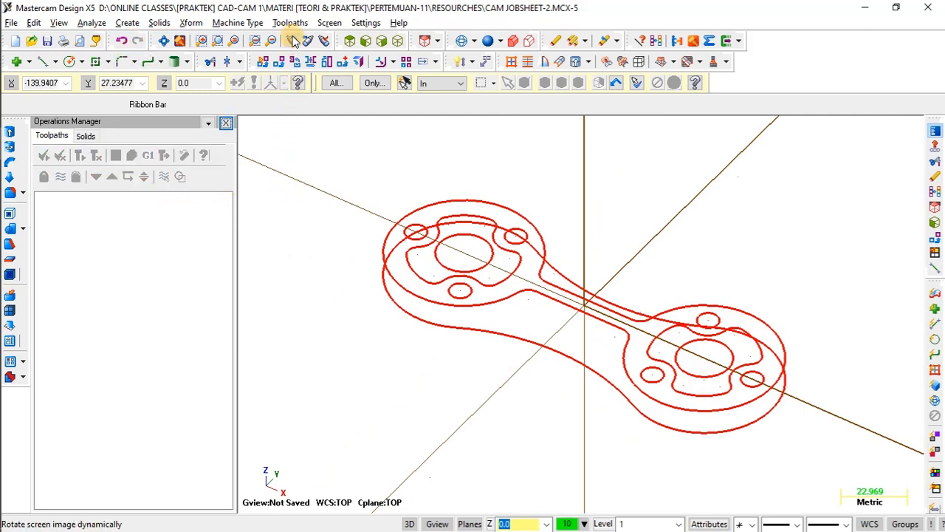
{"action": "left_click", "coordinate": [244, 26]}
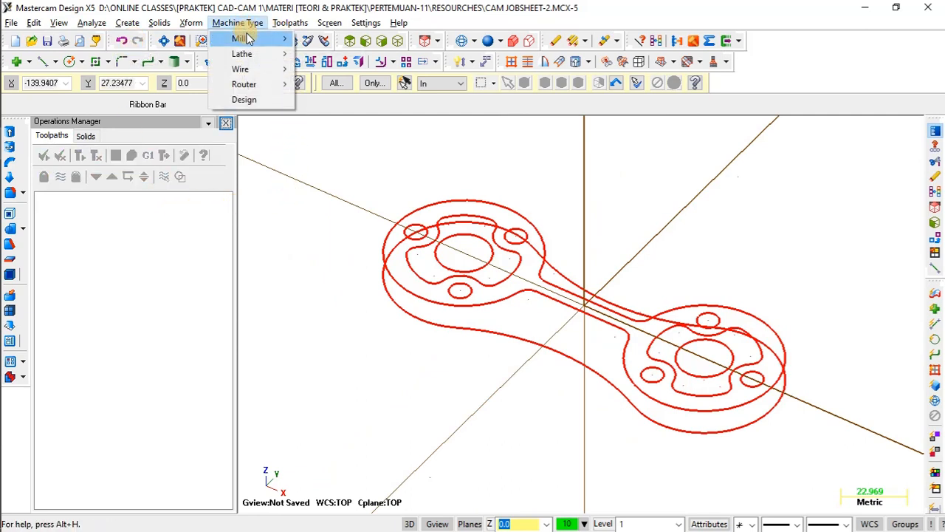
{"action": "mouse_move", "coordinate": [244, 38]}
{"action": "left_click", "coordinate": [325, 40]}
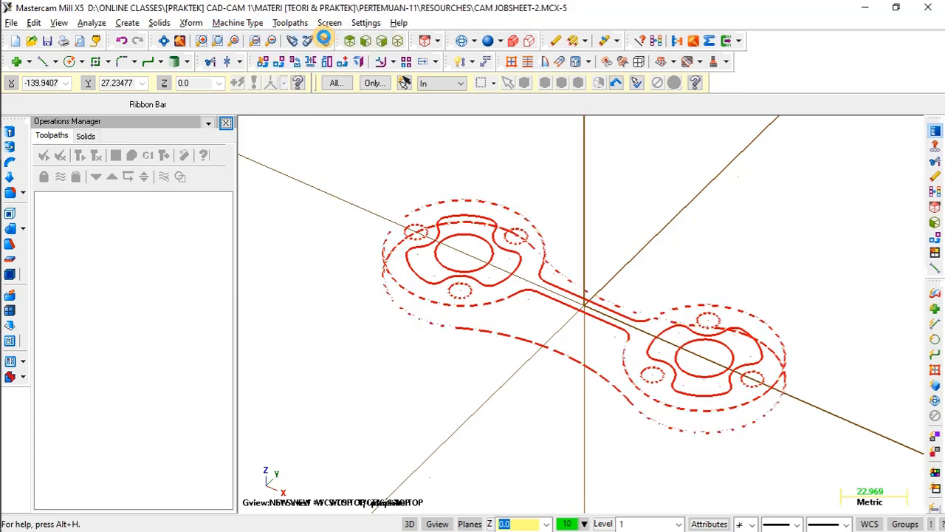
Open the stock setup of Machine Group-1 and size the rectangular stock from all entities
{"action": "scroll", "coordinate": [633, 302], "scroll_direction": "up", "scroll_amount": 1}
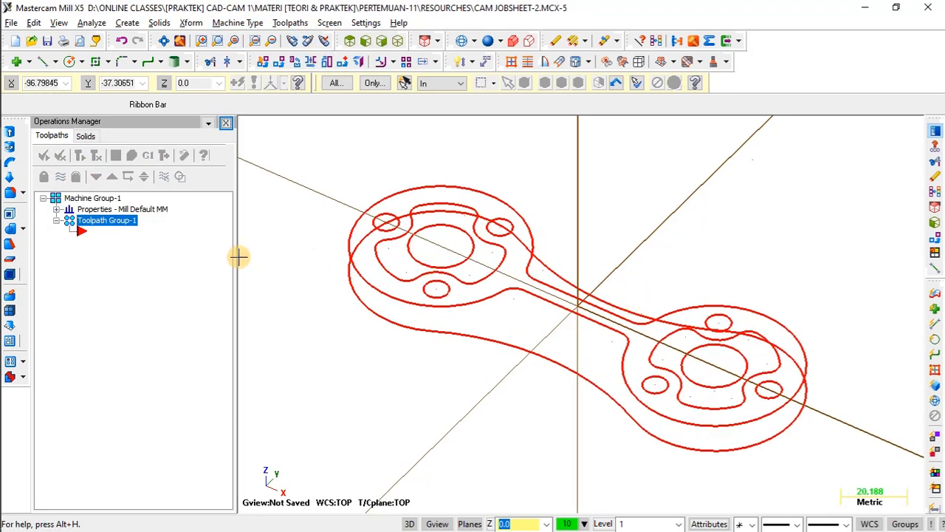
{"action": "left_click", "coordinate": [57, 209]}
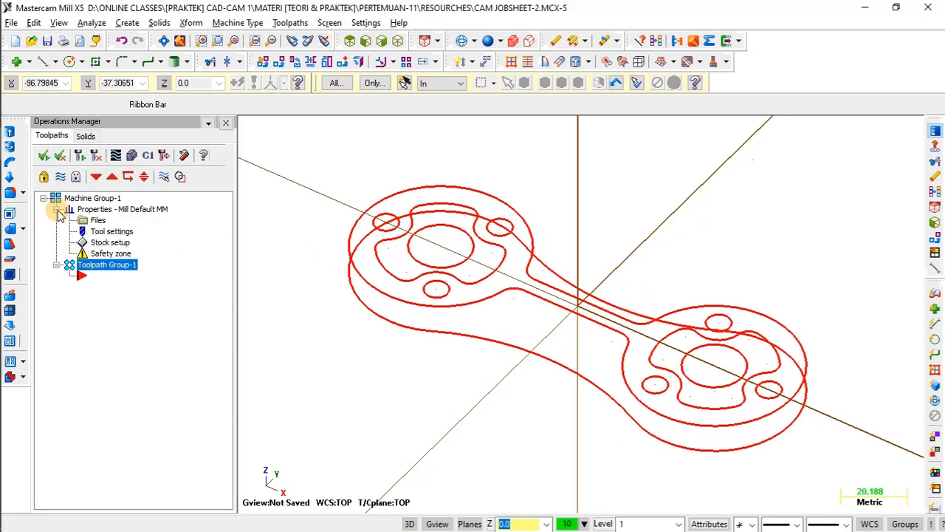
{"action": "left_click", "coordinate": [120, 243]}
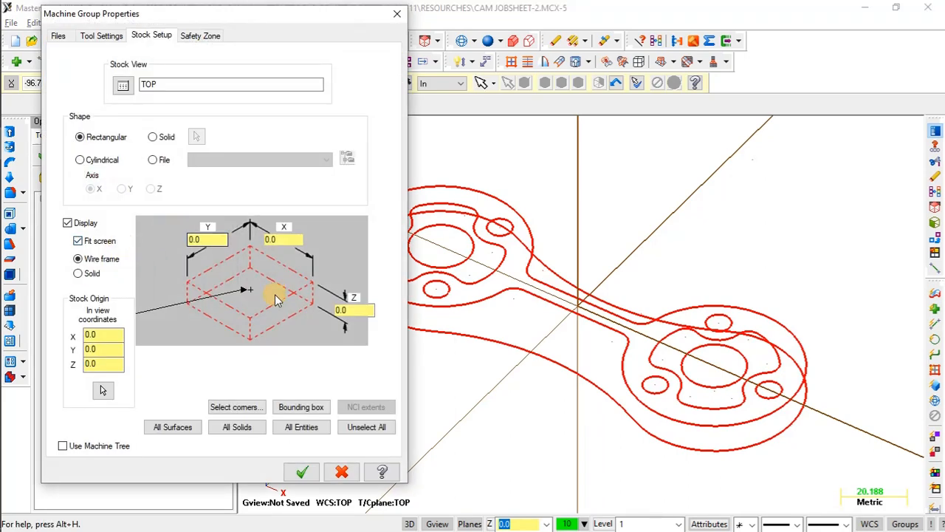
{"action": "left_click", "coordinate": [308, 432]}
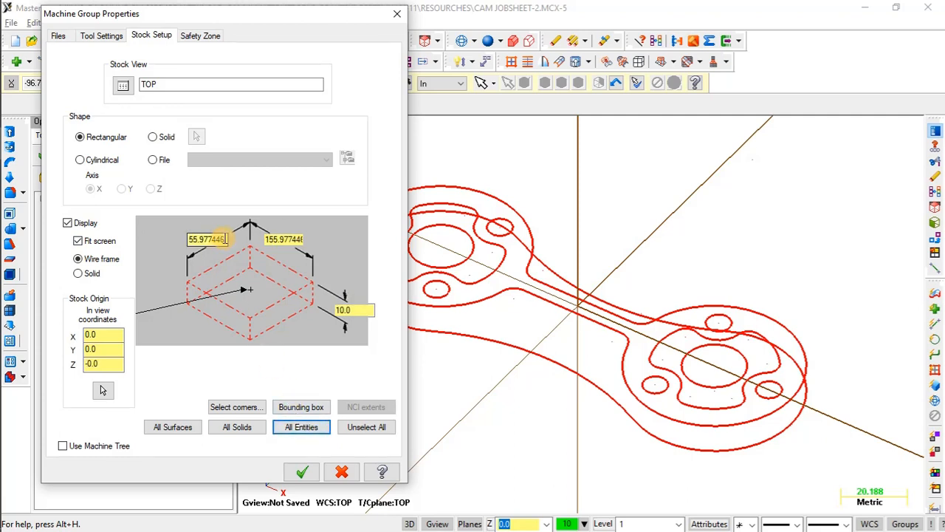
Add 10 mm to the stock's Y and X sizes, giving 65.977446 mm and 165.977446 mm
{"action": "left_click", "coordinate": [224, 239]}
{"action": "type", "text": "10"}
{"action": "left_click_drag", "start_coordinate": [290, 237], "coordinate": [306, 237]}
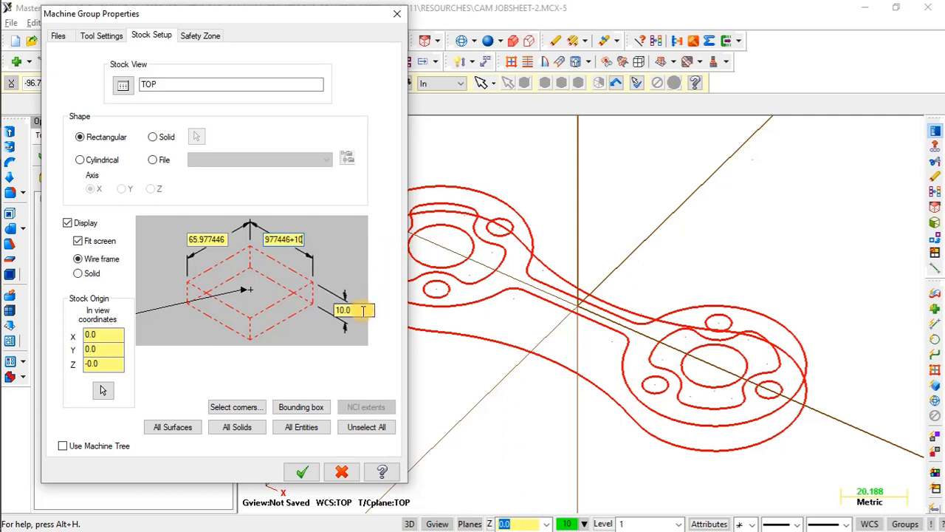
Check the part height on the job sheet in Adobe Reader, set the stock's Z size to 35 and origin Z to 5, and apply
{"action": "left_click_drag", "start_coordinate": [362, 310], "coordinate": [341, 310]}
{"action": "key", "text": "alt+Tab"}
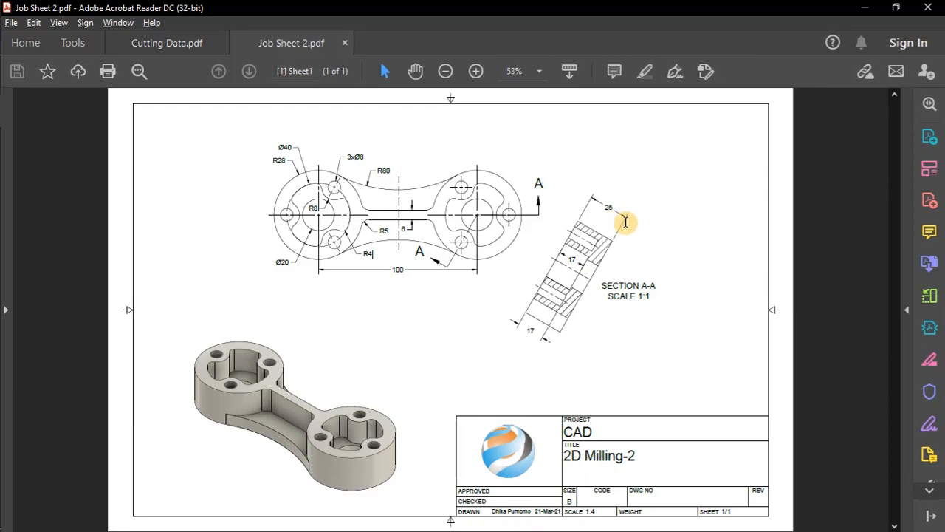
{"action": "key", "text": "alt+Tab"}
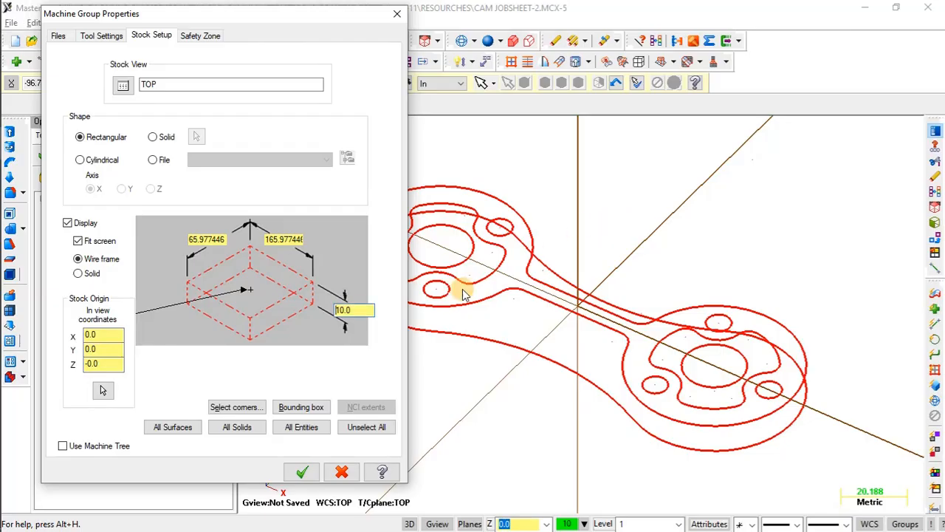
{"action": "left_click_drag", "start_coordinate": [363, 311], "coordinate": [323, 311]}
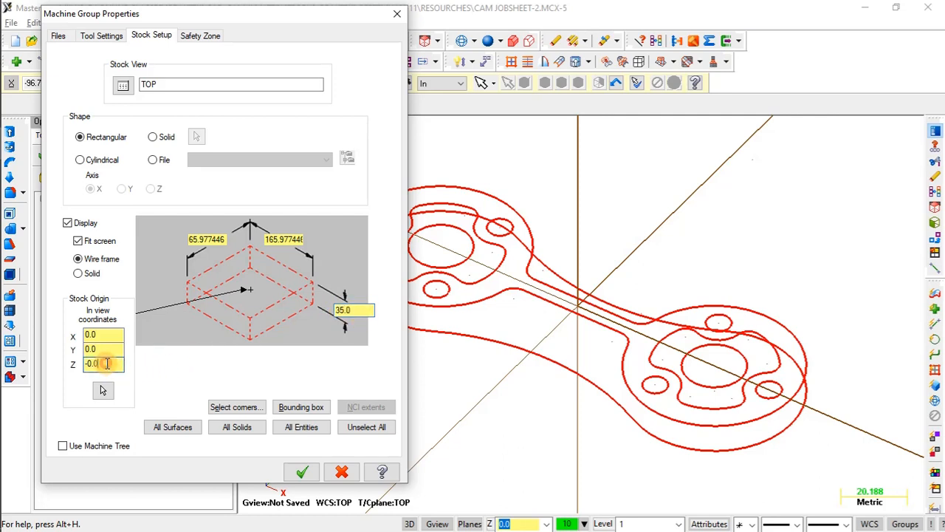
{"action": "left_click_drag", "start_coordinate": [110, 363], "coordinate": [81, 366]}
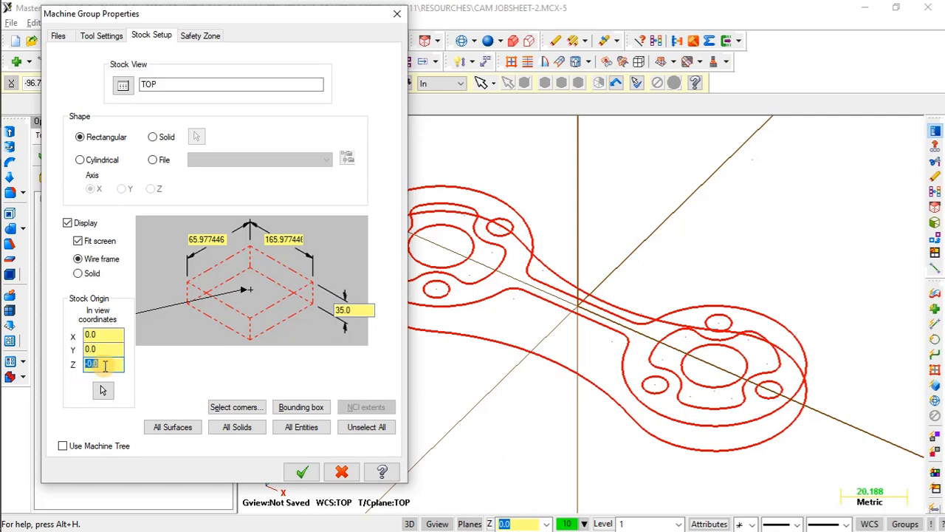
{"action": "type", "text": "5"}
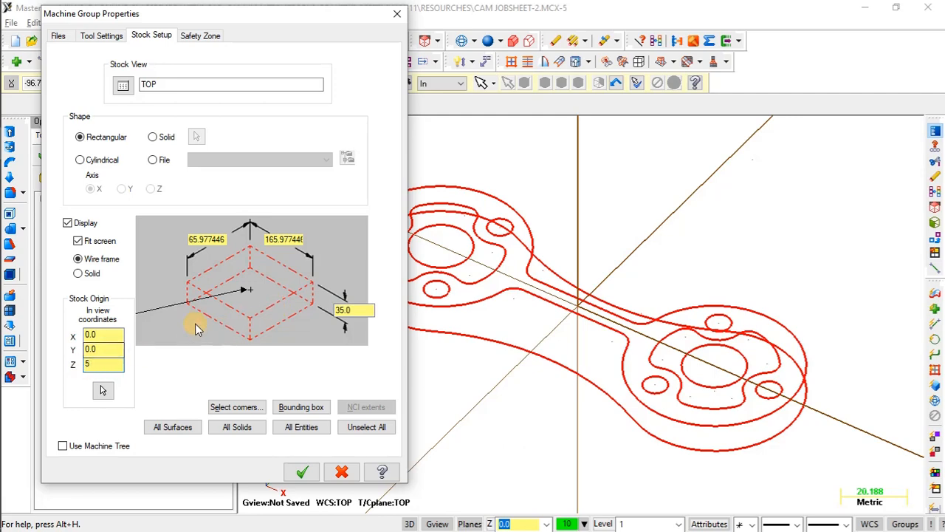
{"action": "left_click", "coordinate": [302, 471]}
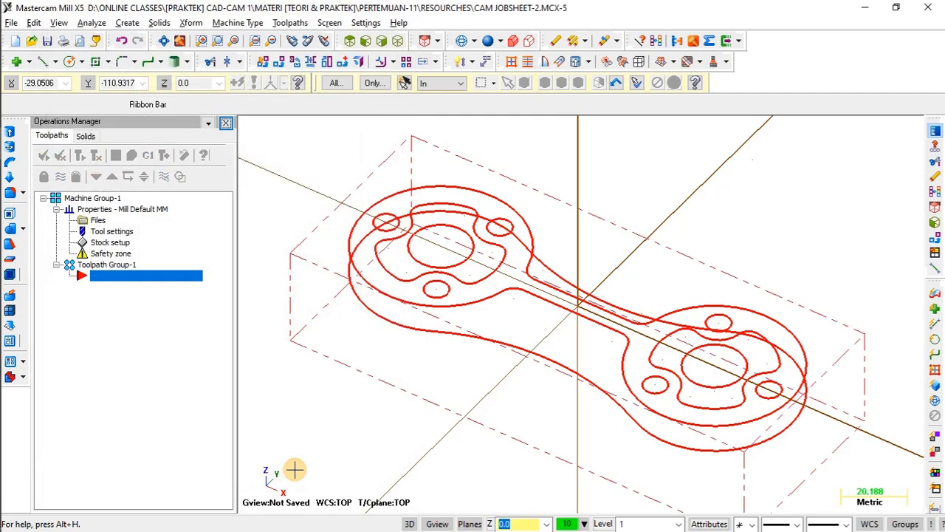
Fit the model in view and inspect the stock boundary around the two profile levels from the front
{"action": "key", "text": "alt+F1"}
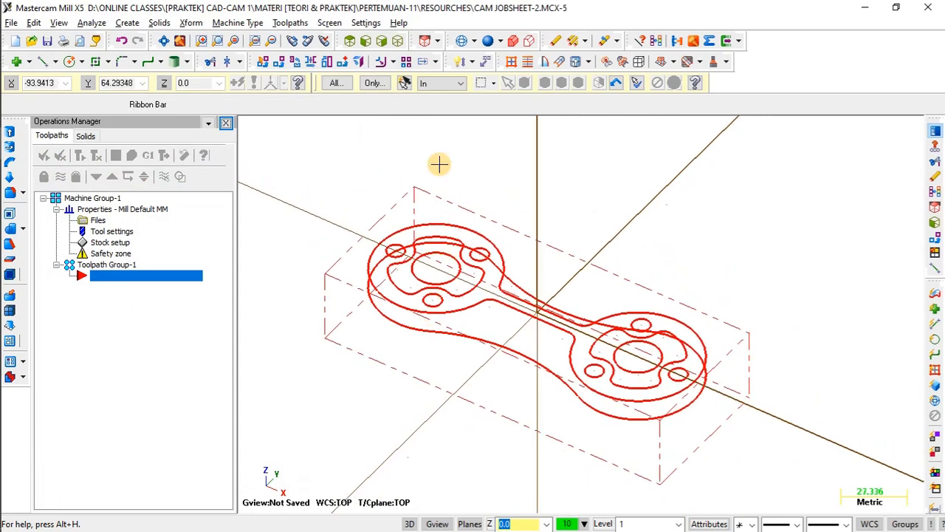
{"action": "left_click", "coordinate": [365, 41]}
{"action": "scroll", "coordinate": [584, 297], "scroll_direction": "up", "scroll_amount": 1}
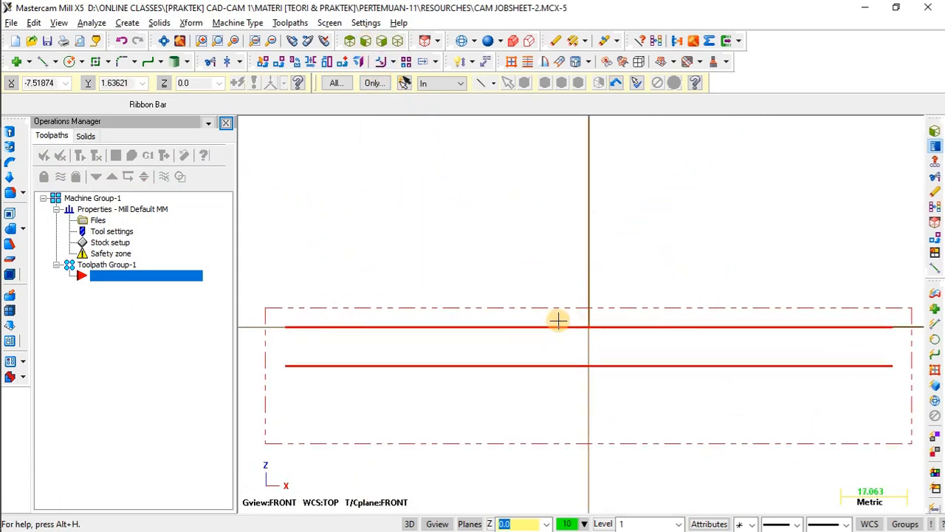
{"action": "scroll", "coordinate": [633, 296], "scroll_direction": "down", "scroll_amount": 1}
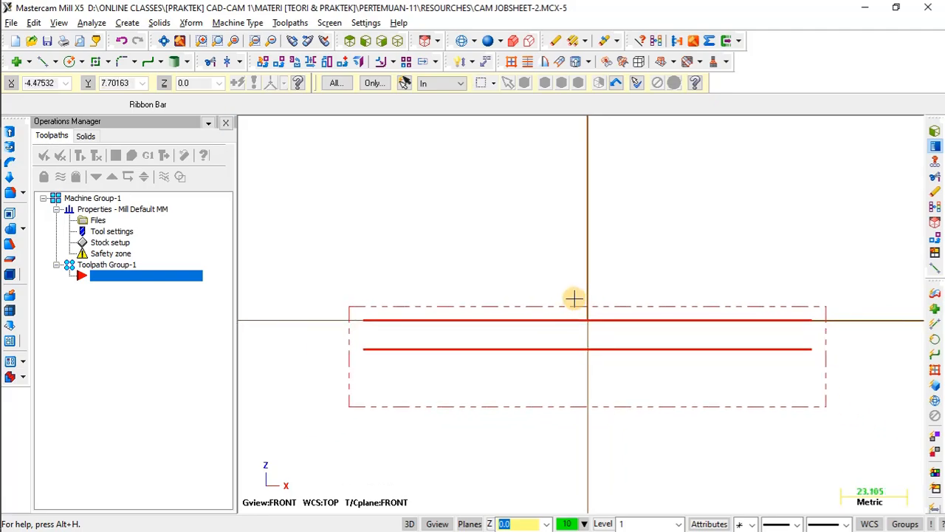
Create a Face toolpath with the NC name CAM JOBSHEET-2, using the defined stock as its boundary
{"action": "middle_click_drag", "start_coordinate": [632, 296], "coordinate": [557, 251]}
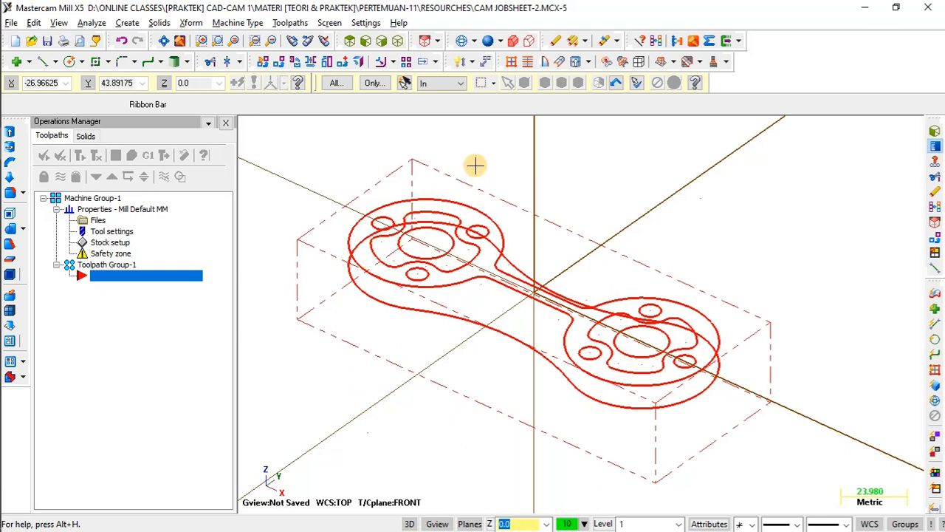
{"action": "left_click", "coordinate": [295, 23]}
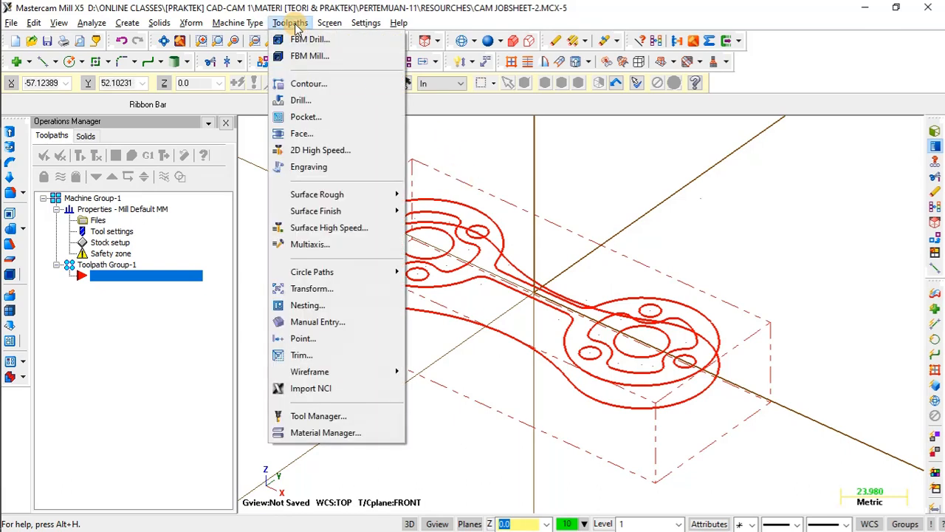
{"action": "left_click", "coordinate": [300, 134]}
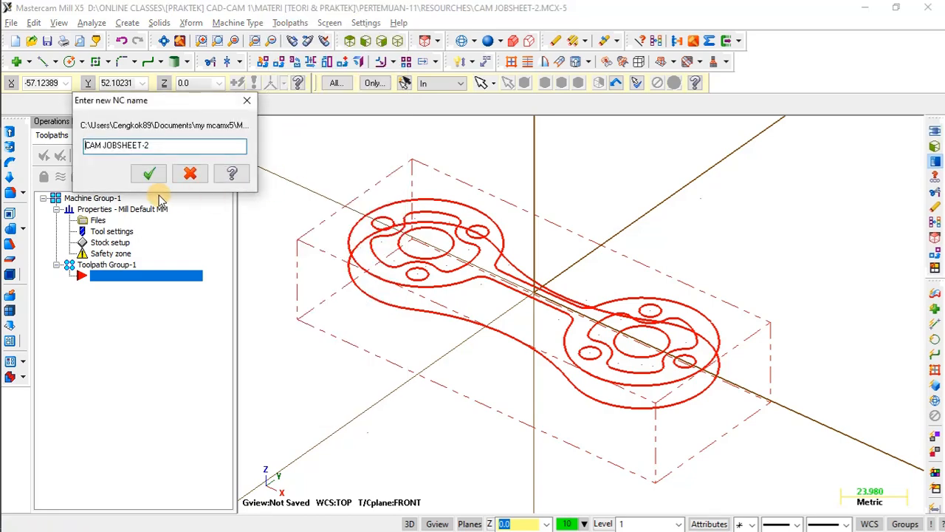
{"action": "left_click", "coordinate": [150, 175]}
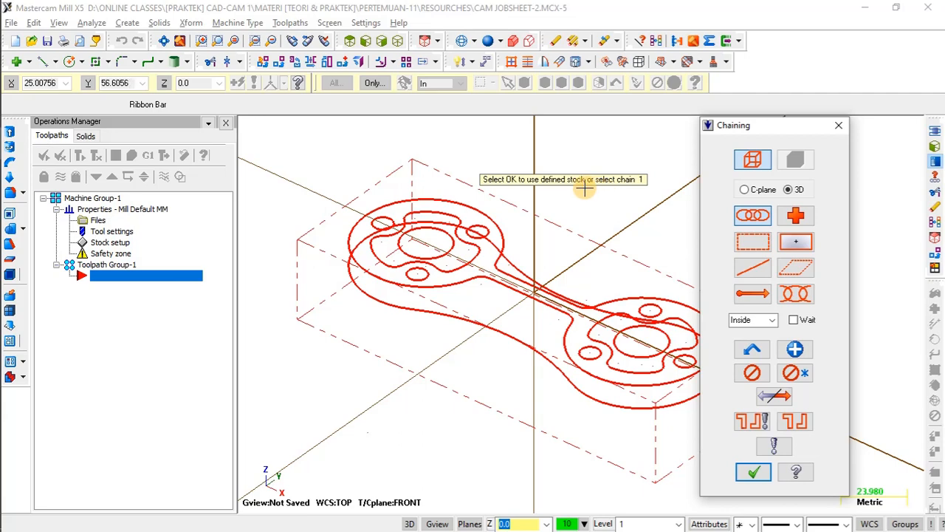
{"action": "left_click", "coordinate": [753, 472]}
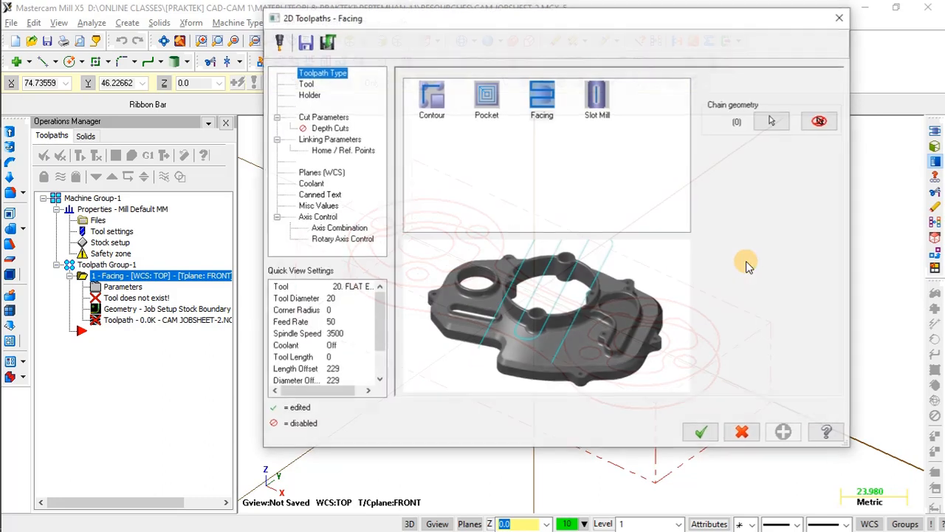
Create a new face mill tool for the facing operation and set its diameter to 50
{"action": "left_click", "coordinate": [305, 84]}
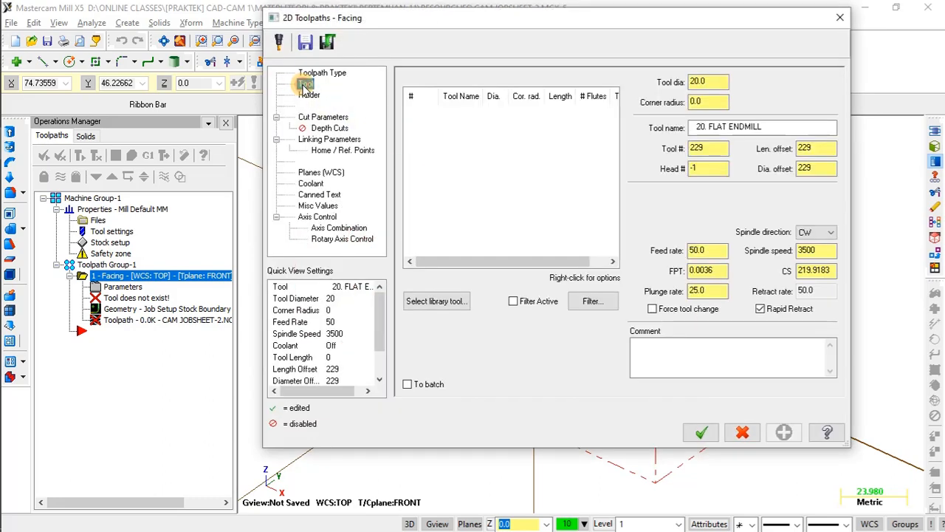
{"action": "right_click", "coordinate": [487, 140]}
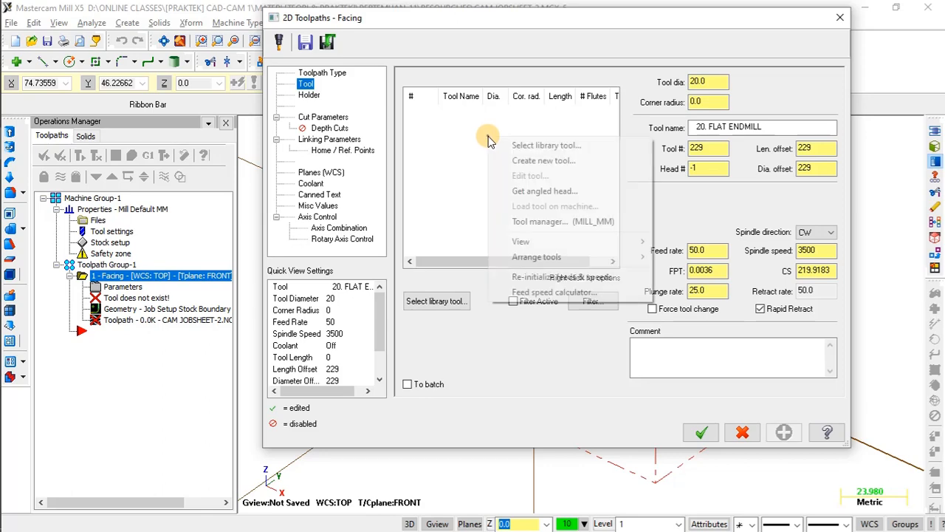
{"action": "left_click", "coordinate": [527, 161]}
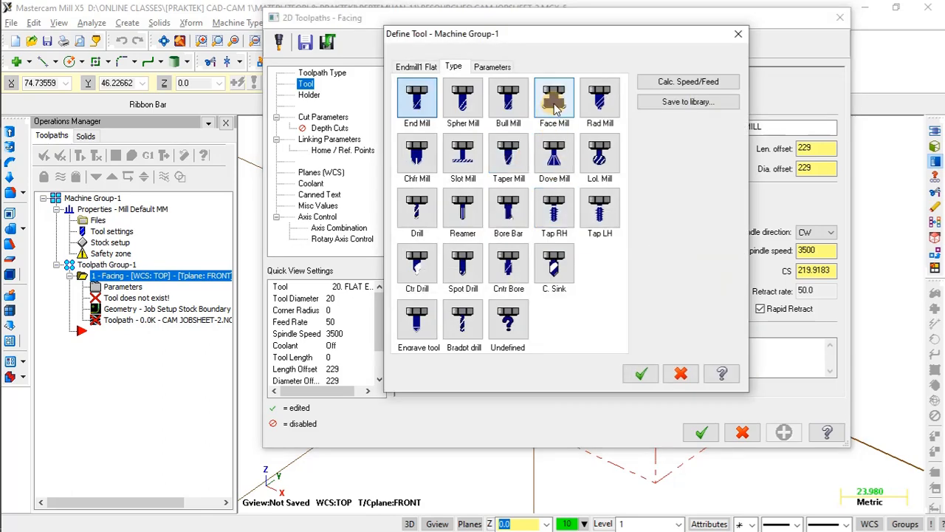
{"action": "left_click", "coordinate": [555, 103]}
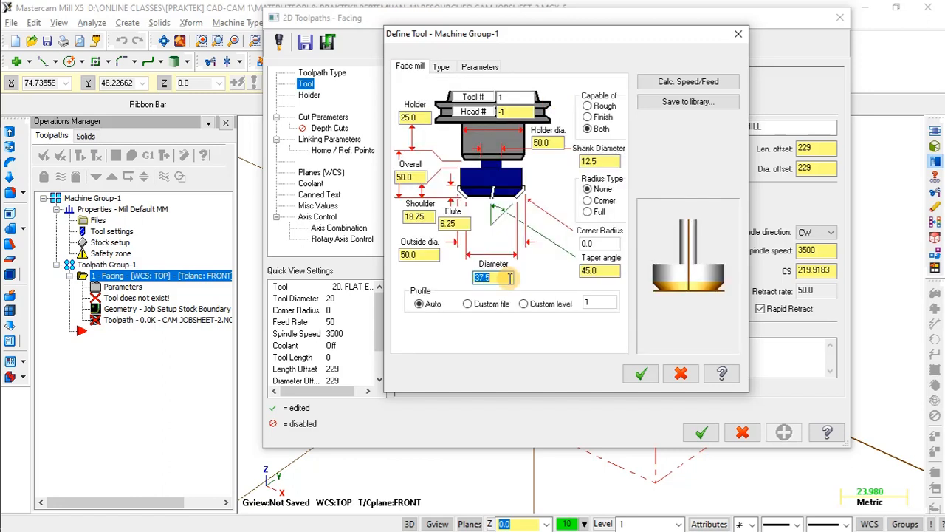
{"action": "left_click_drag", "start_coordinate": [499, 279], "coordinate": [472, 282]}
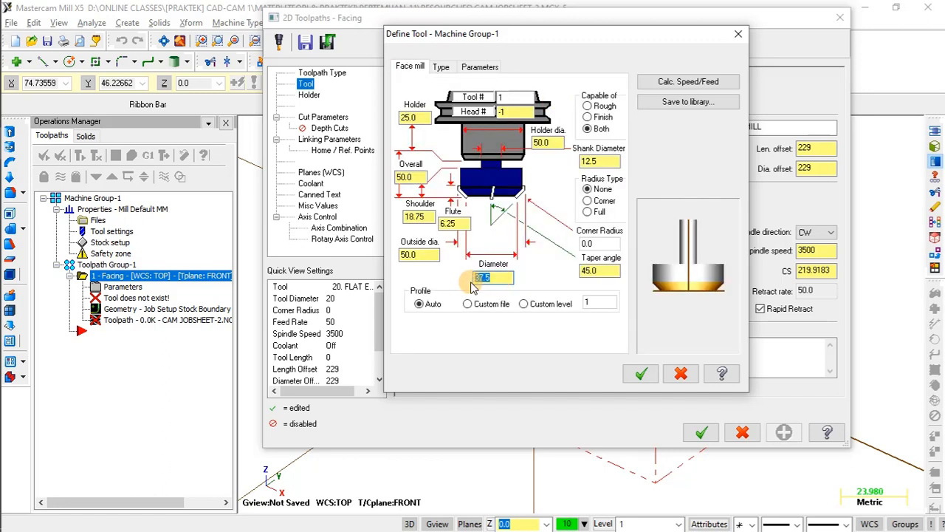
{"action": "type", "text": "50"}
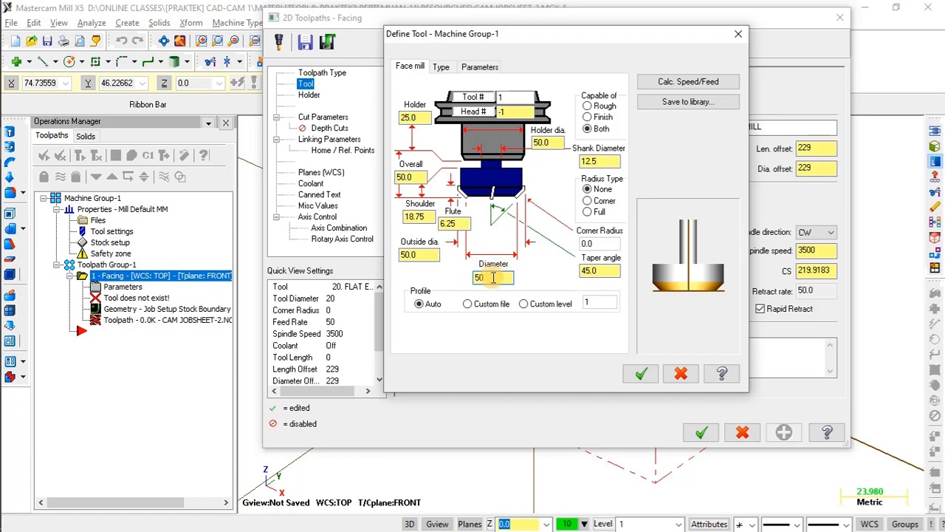
{"action": "left_click_drag", "start_coordinate": [501, 278], "coordinate": [479, 277]}
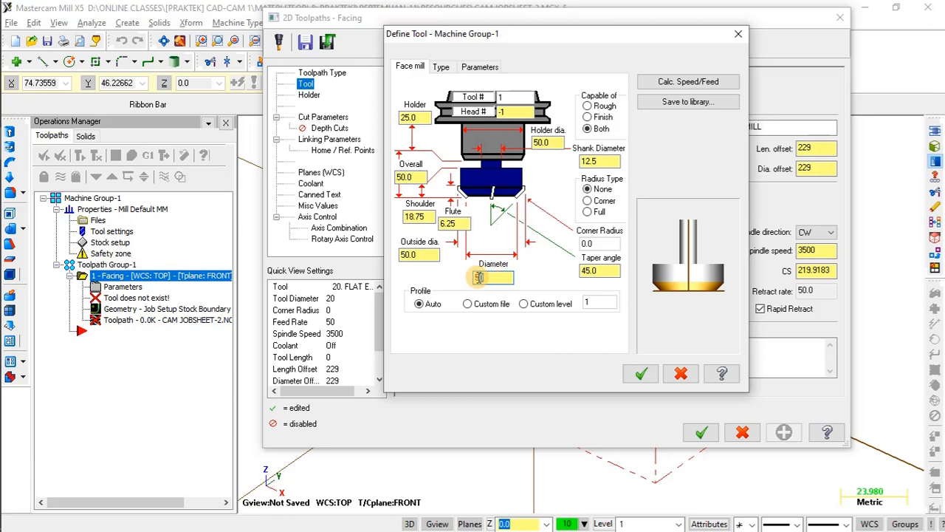
{"action": "left_click_drag", "start_coordinate": [581, 271], "coordinate": [595, 270]}
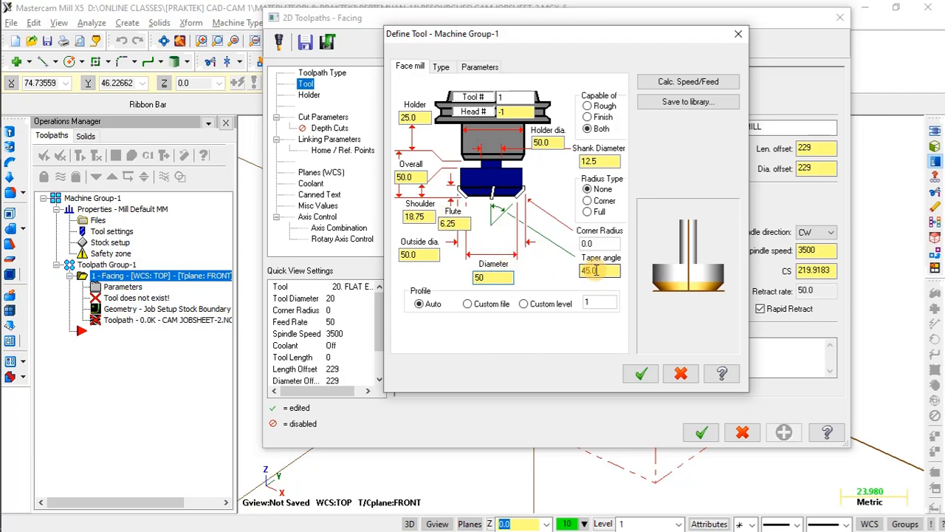
{"action": "left_click", "coordinate": [502, 277]}
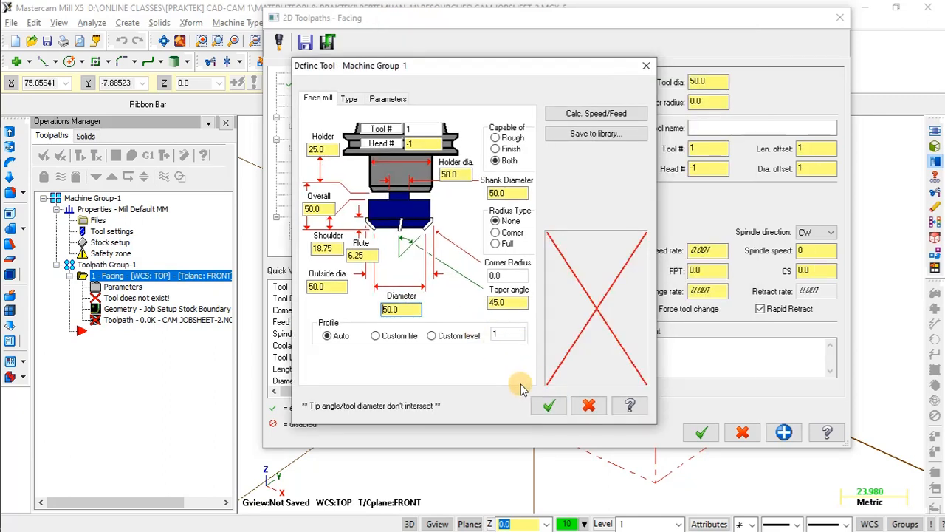
Look up the indexable cutter's flute count in Cutting Data.pdf in Adobe Reader, set the face mill to 6 flutes in Mastercam, and accept
{"action": "left_click", "coordinate": [388, 98]}
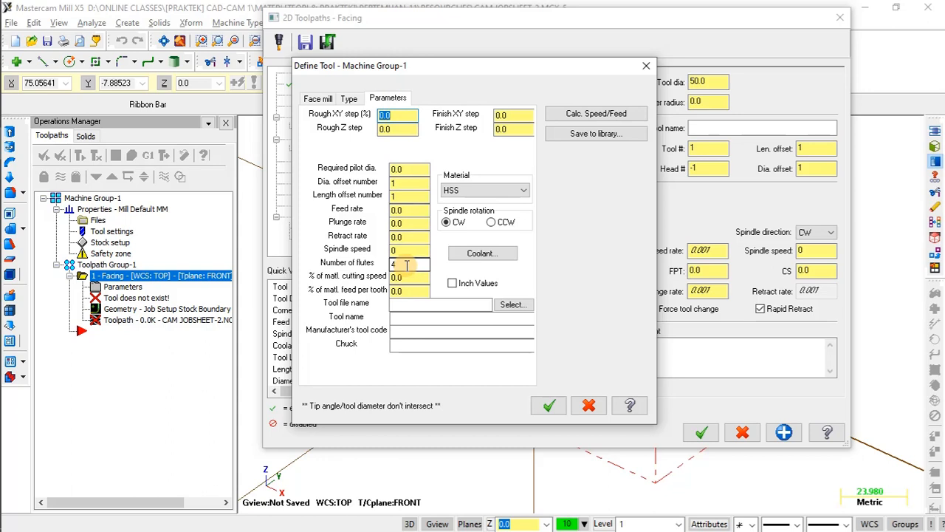
{"action": "left_click", "coordinate": [391, 263]}
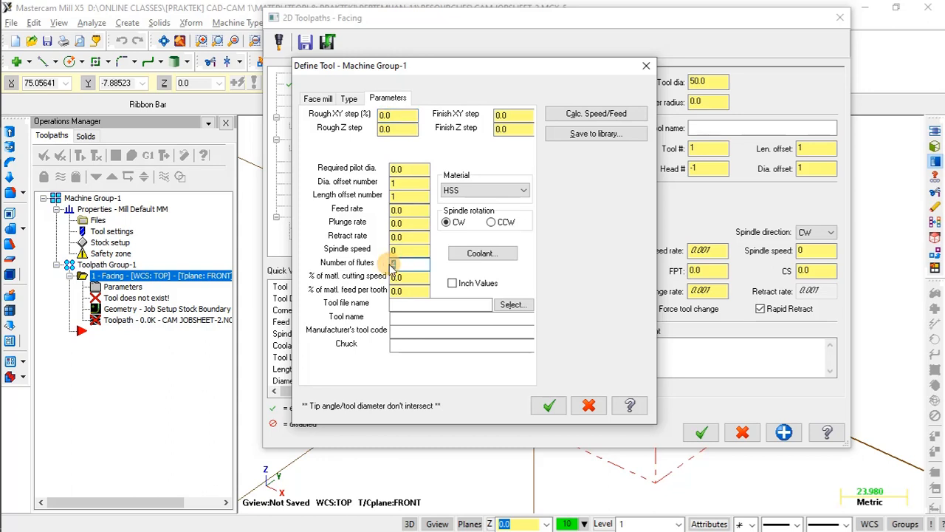
{"action": "key", "text": "alt+Tab"}
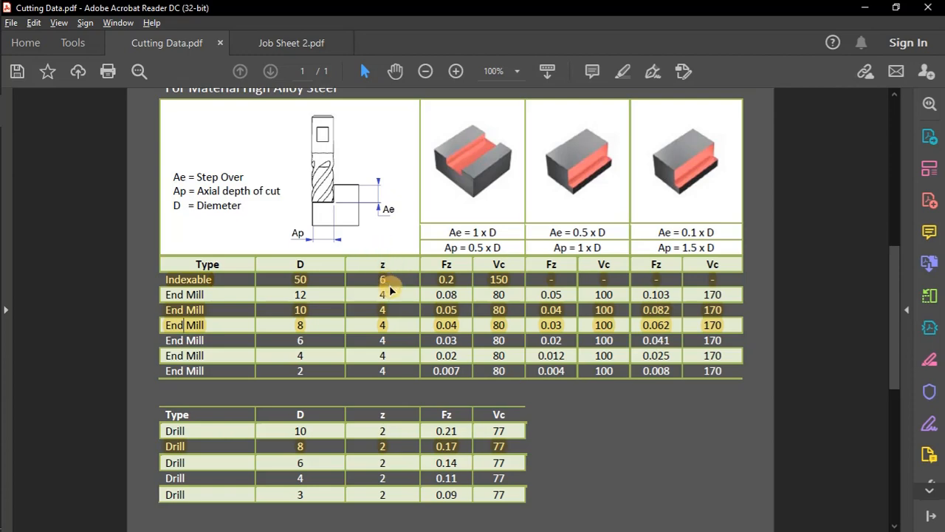
{"action": "key", "text": "alt+Tab"}
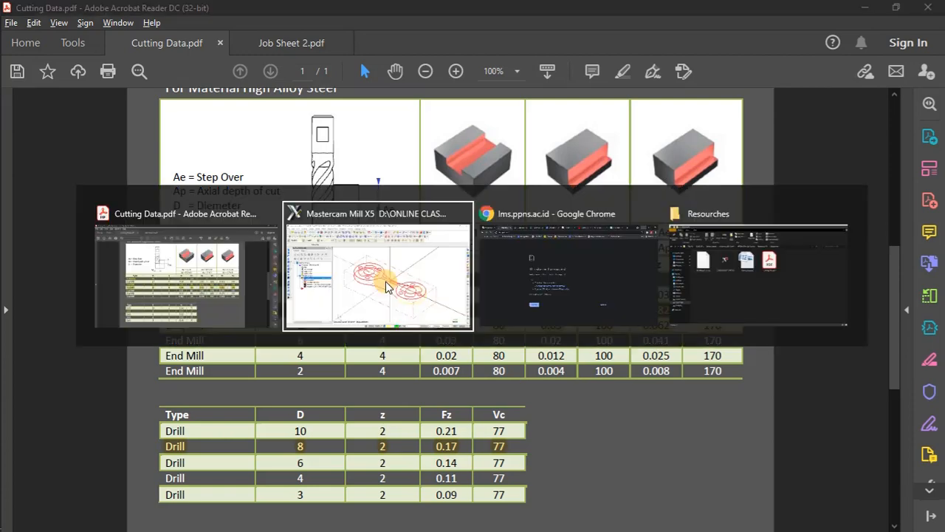
{"action": "type", "text": "6"}
{"action": "left_click", "coordinate": [550, 403]}
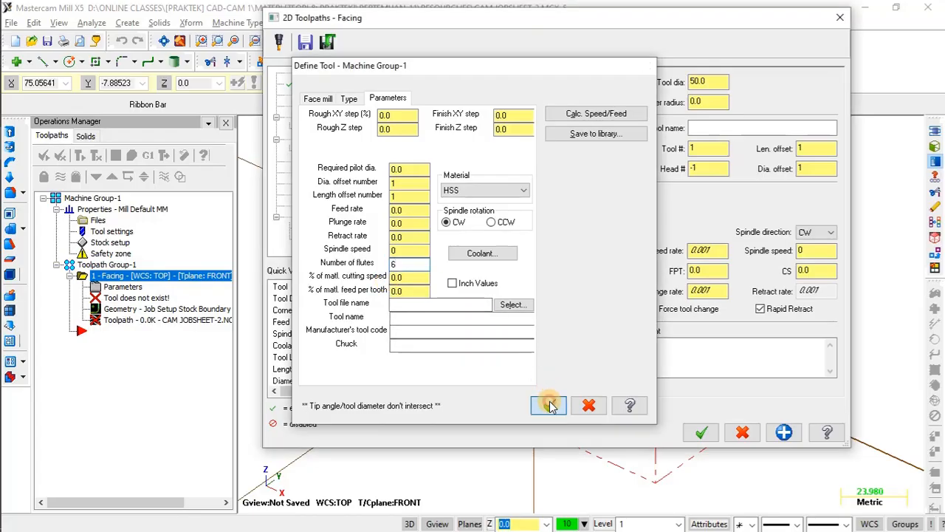
Check the indexable cutter's row in Cutting Data.pdf and set the face mill's FPT to 0.2, CS to 150 and plunge rate to 500
{"action": "left_click", "coordinate": [715, 271]}
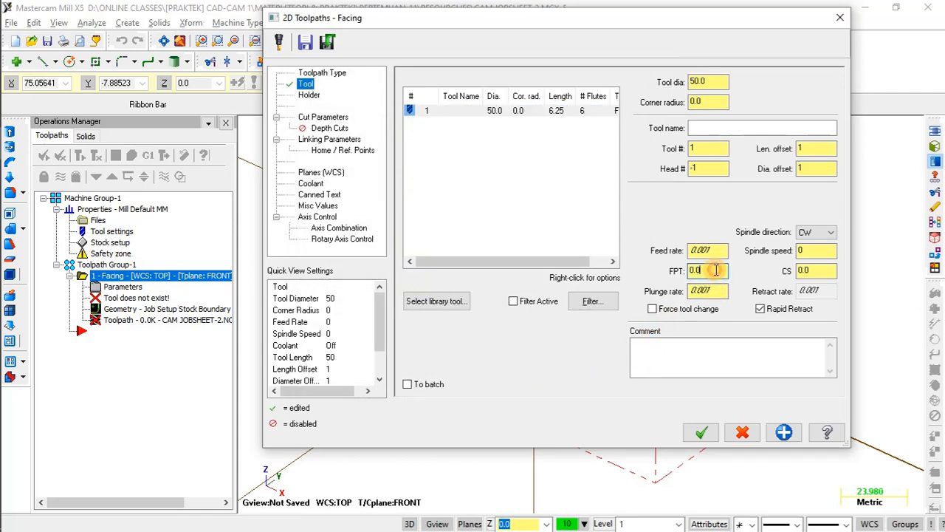
{"action": "key", "text": "alt+Tab"}
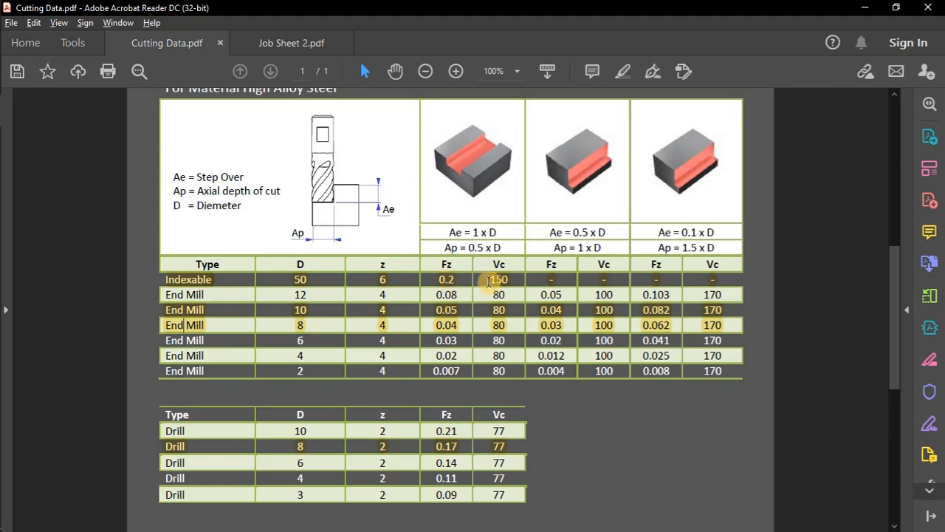
{"action": "key", "text": "alt+Tab"}
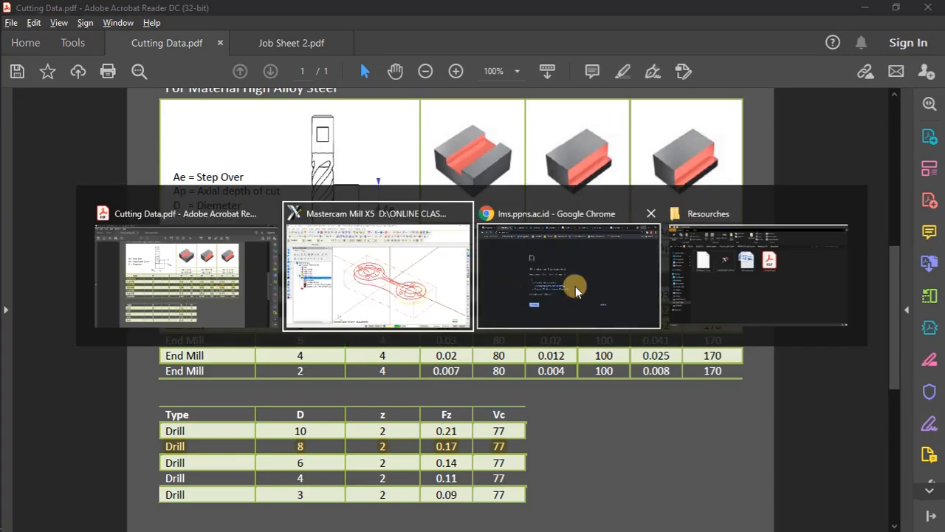
{"action": "type", "text": "0.2"}
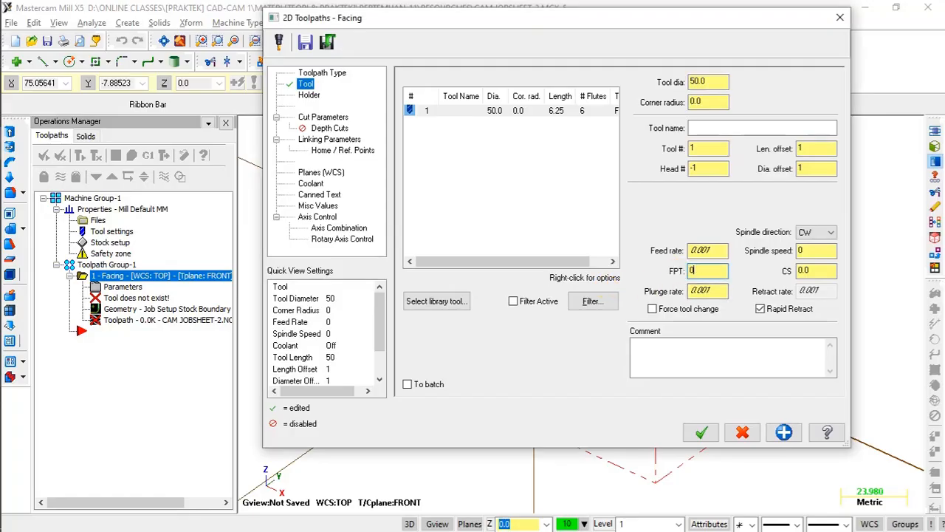
{"action": "left_click", "coordinate": [808, 270]}
{"action": "type", "text": "150"}
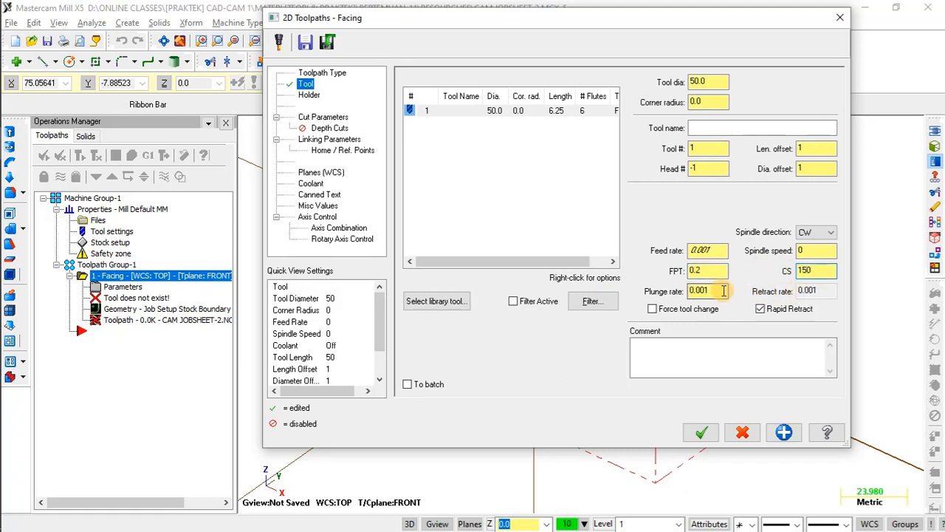
{"action": "left_click_drag", "start_coordinate": [721, 291], "coordinate": [664, 292]}
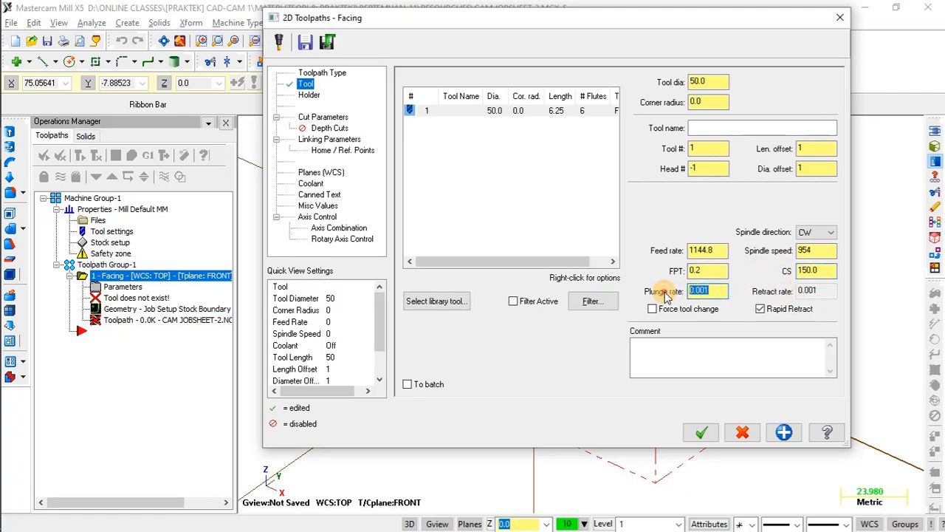
{"action": "left_click", "coordinate": [710, 270]}
{"action": "left_click", "coordinate": [719, 251]}
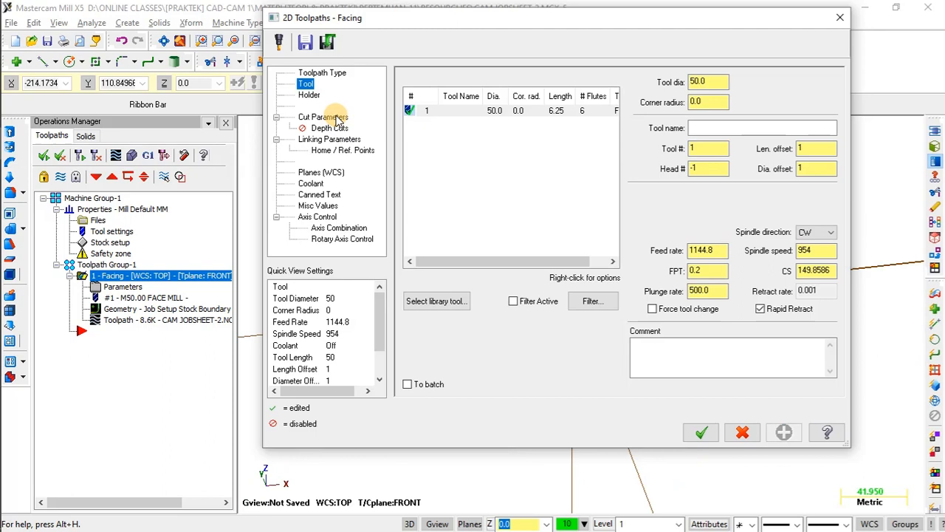
Set the facing cut style to Zigzag and review the depth cuts settings
{"action": "left_click", "coordinate": [336, 118]}
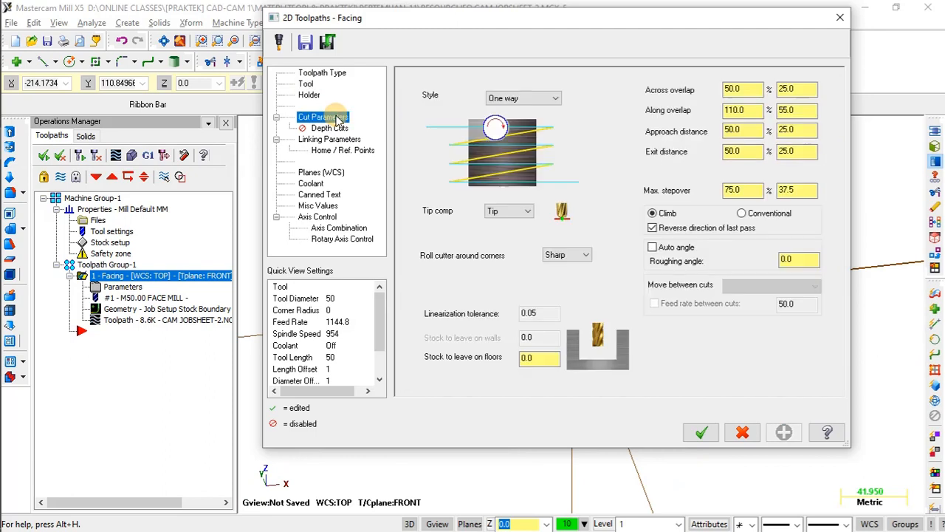
{"action": "left_click", "coordinate": [523, 98]}
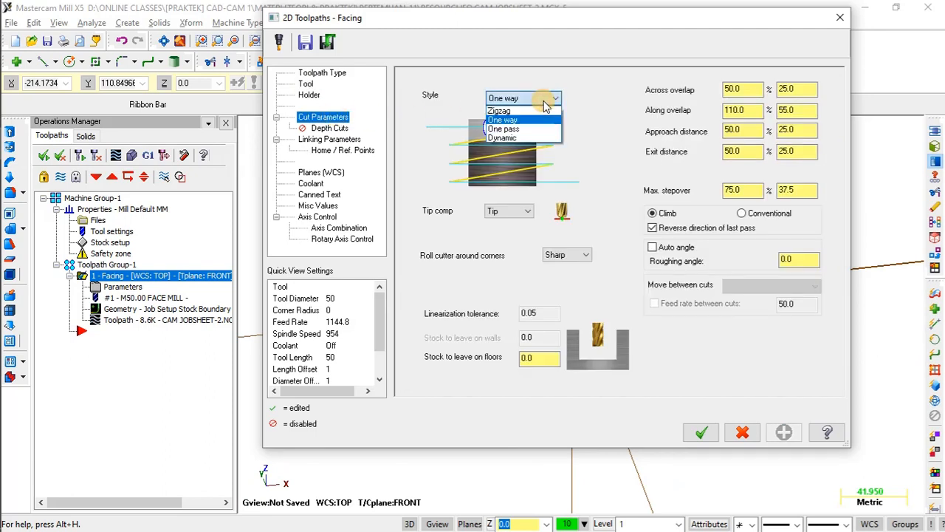
{"action": "left_click", "coordinate": [509, 111]}
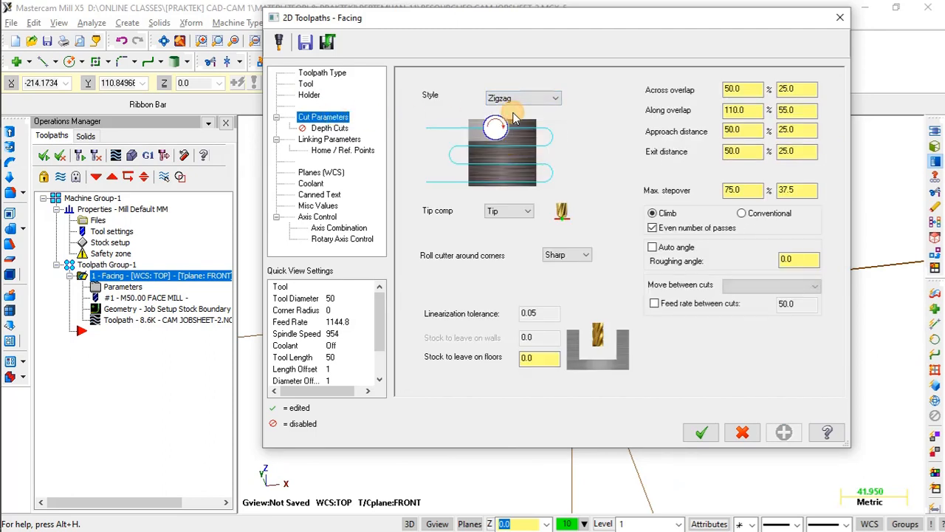
{"action": "left_click", "coordinate": [329, 130]}
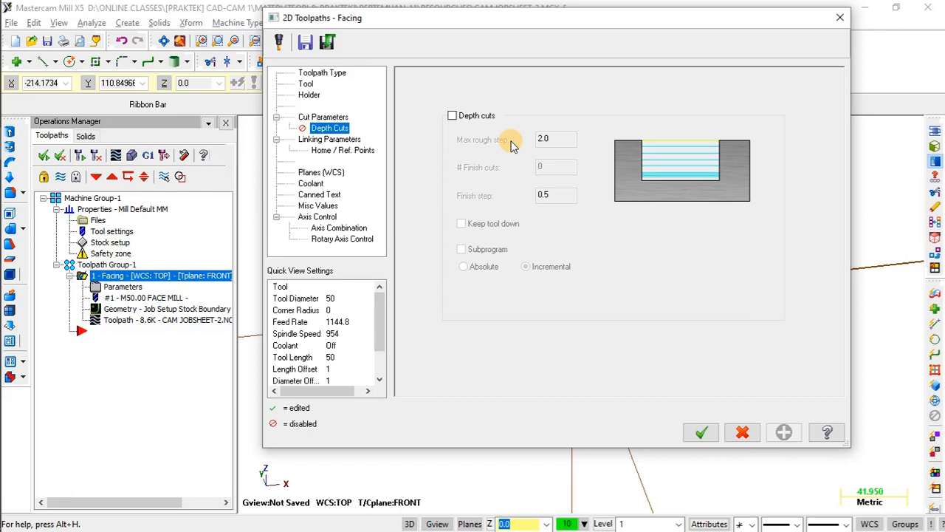
{"action": "left_click", "coordinate": [325, 117]}
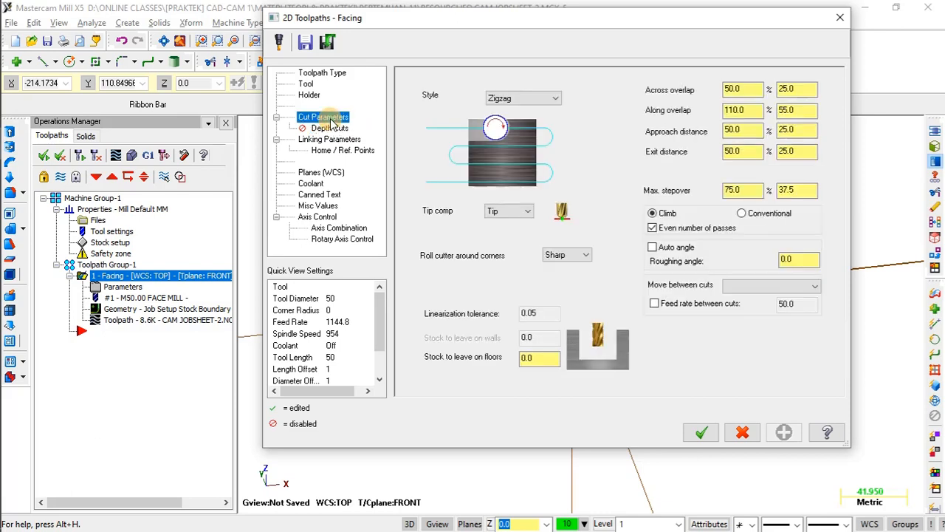
Set the facing operation's top of stock to 0 and switch its depth to absolute
{"action": "left_click", "coordinate": [329, 139]}
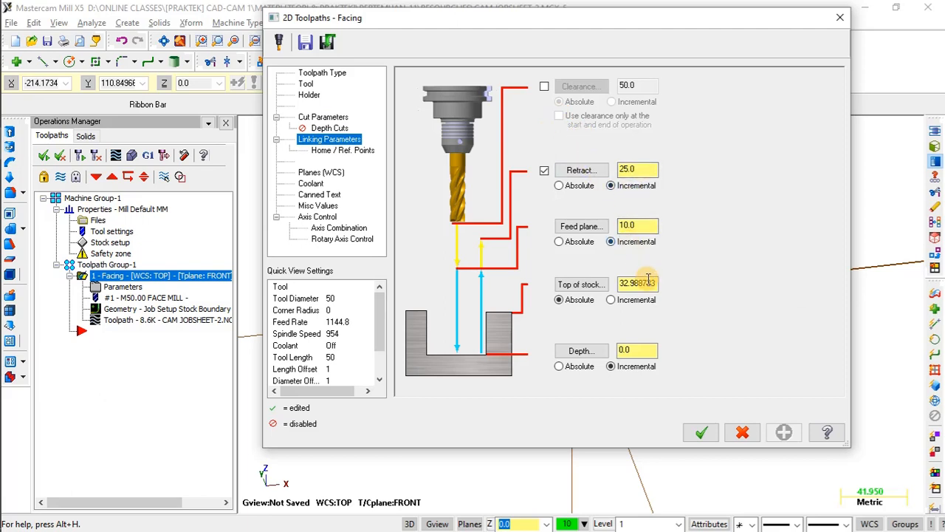
{"action": "left_click_drag", "start_coordinate": [620, 284], "coordinate": [666, 292]}
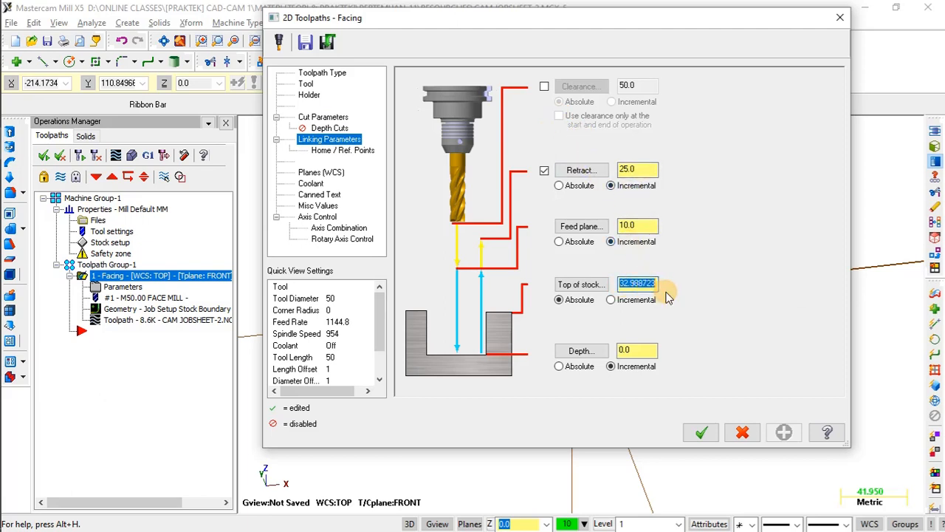
{"action": "type", "text": "0"}
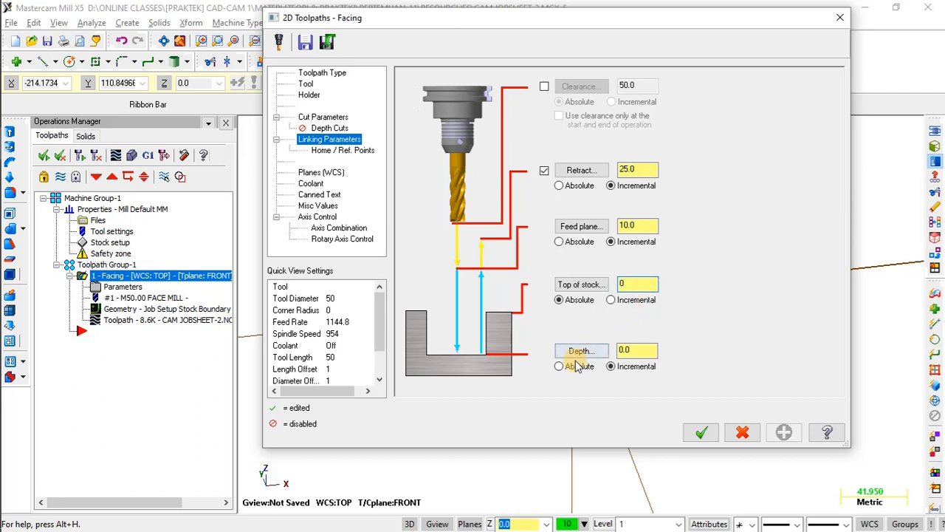
{"action": "left_click", "coordinate": [560, 367]}
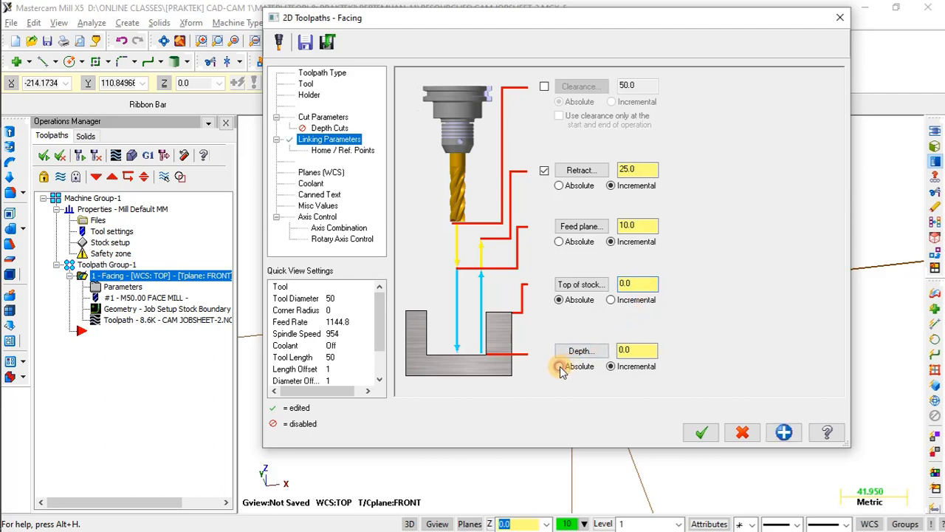
Set the facing operation's absolute depth to 0 and accept the facing parameters
{"action": "left_click", "coordinate": [625, 351]}
{"action": "left_click", "coordinate": [631, 284]}
{"action": "left_click_drag", "start_coordinate": [634, 350], "coordinate": [597, 349]}
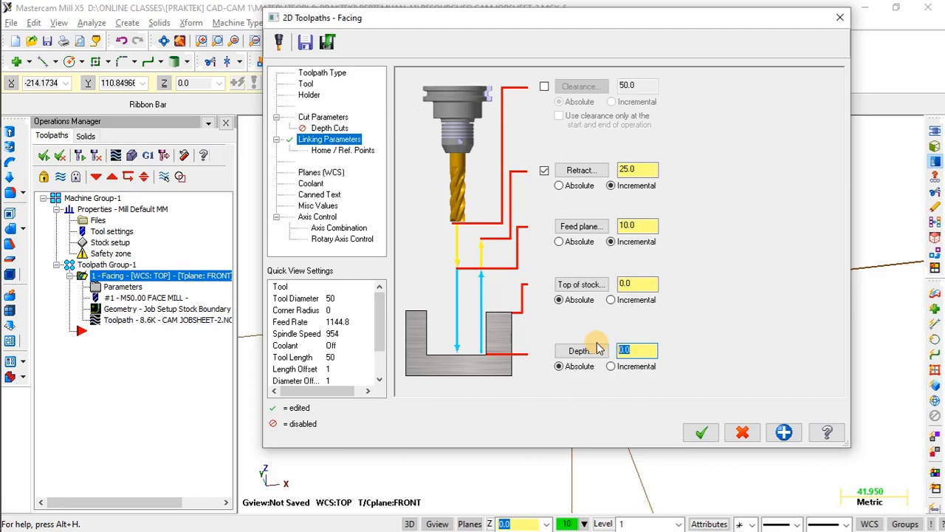
{"action": "left_click", "coordinate": [700, 434]}
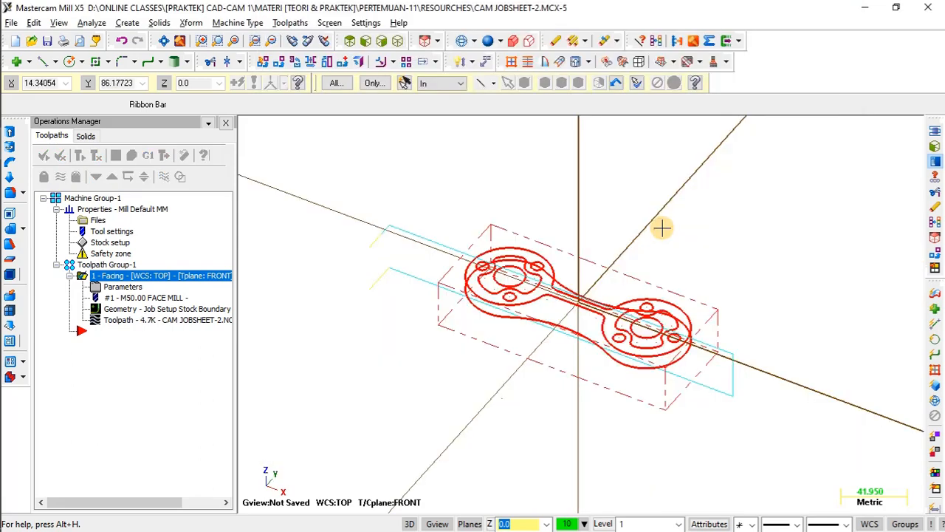
Set the facing operation's tool plane and construction plane to TOP, and accept
{"action": "middle_click_drag", "start_coordinate": [566, 306], "coordinate": [527, 376]}
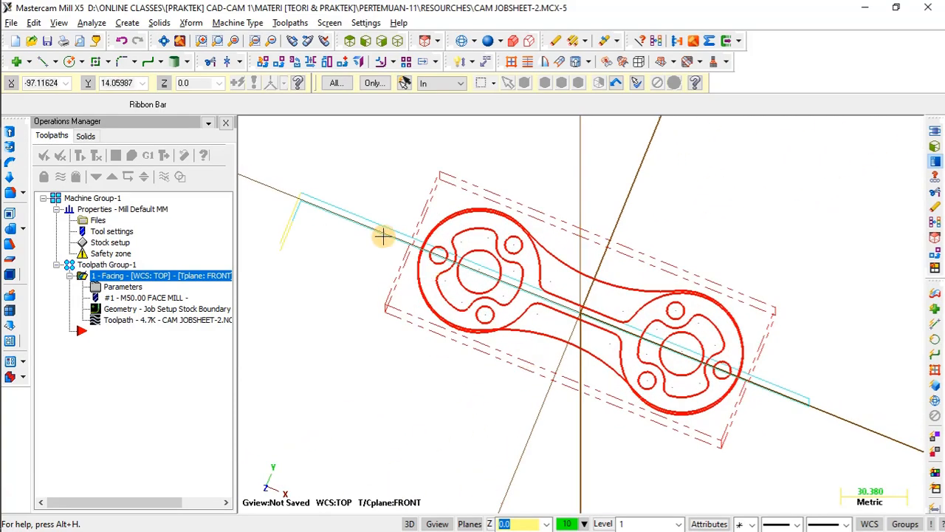
{"action": "middle_click_drag", "start_coordinate": [532, 295], "coordinate": [553, 217]}
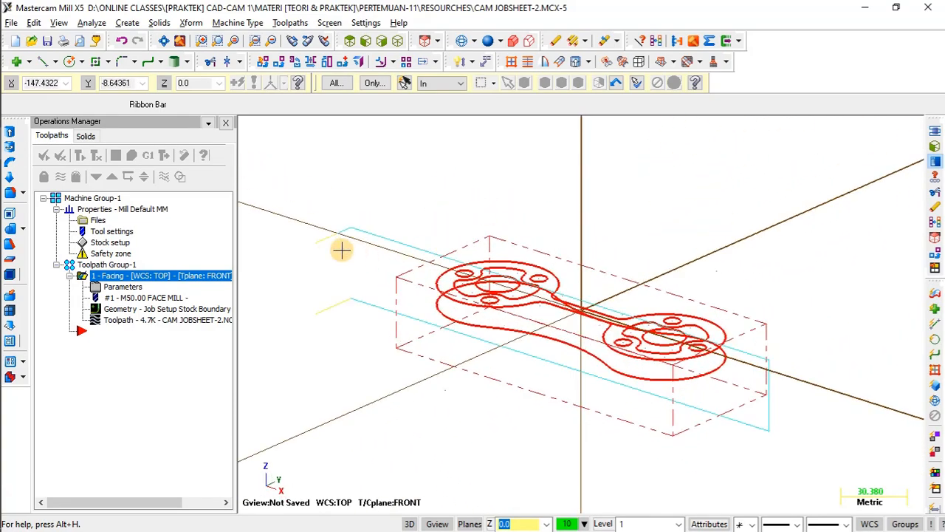
{"action": "middle_click_drag", "start_coordinate": [362, 261], "coordinate": [456, 303]}
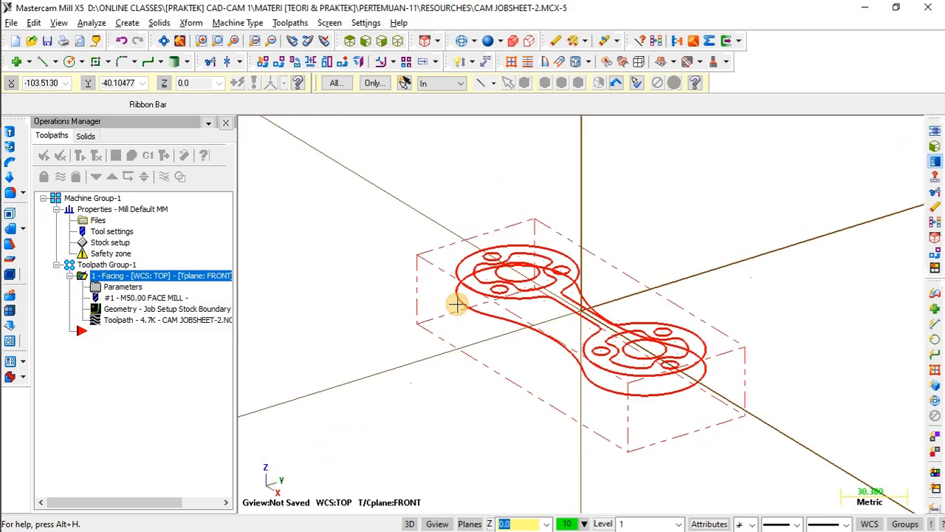
{"action": "mouse_move", "coordinate": [401, 267]}
{"action": "middle_mouse_down"}
{"action": "mouse_move", "coordinate": [403, 280]}
{"action": "mouse_move", "coordinate": [407, 261]}
{"action": "middle_mouse_up"}
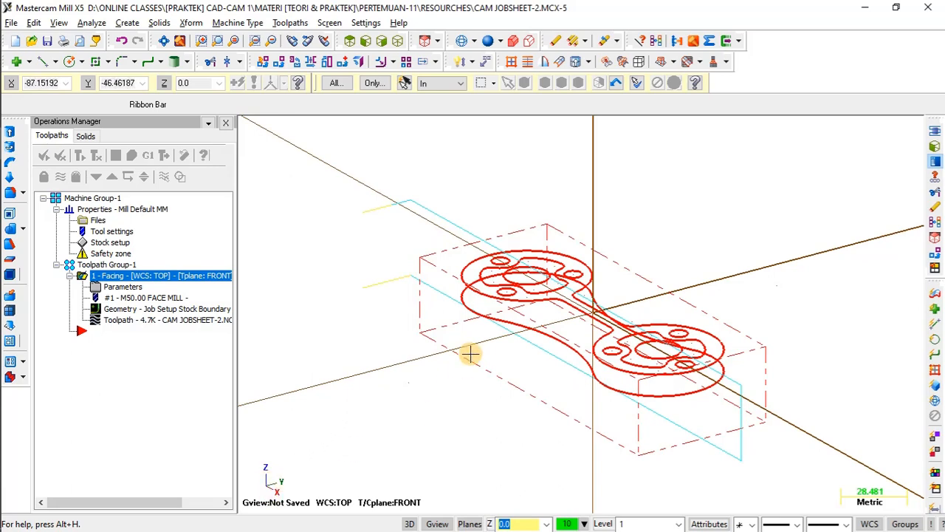
{"action": "mouse_move", "coordinate": [468, 352]}
{"action": "middle_mouse_down"}
{"action": "mouse_move", "coordinate": [480, 374]}
{"action": "mouse_move", "coordinate": [477, 355]}
{"action": "middle_mouse_up"}
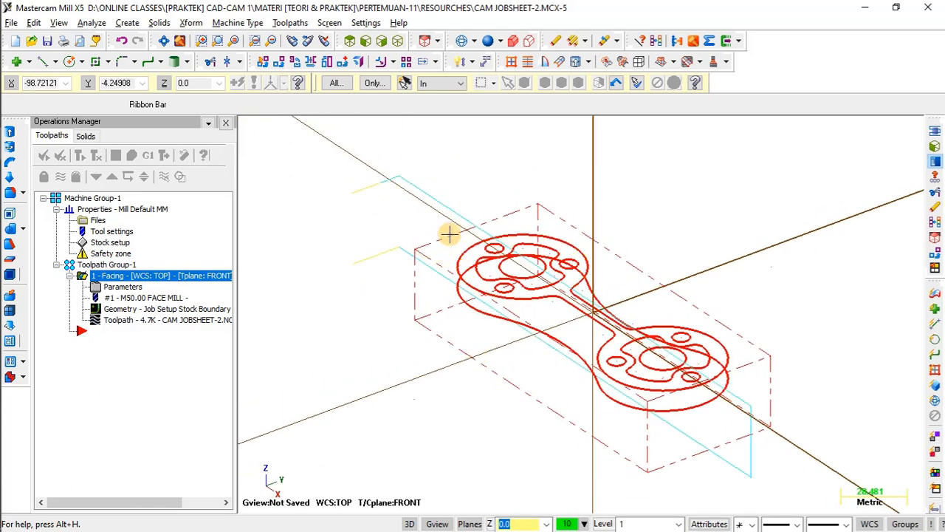
{"action": "mouse_move", "coordinate": [662, 311]}
{"action": "middle_mouse_down"}
{"action": "mouse_move", "coordinate": [654, 279]}
{"action": "mouse_move", "coordinate": [656, 301]}
{"action": "middle_mouse_up"}
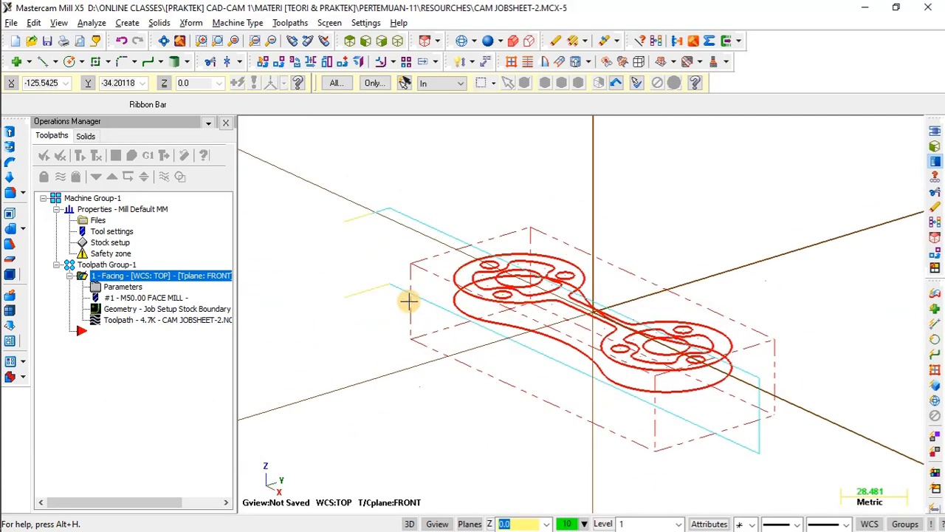
{"action": "left_click", "coordinate": [128, 287]}
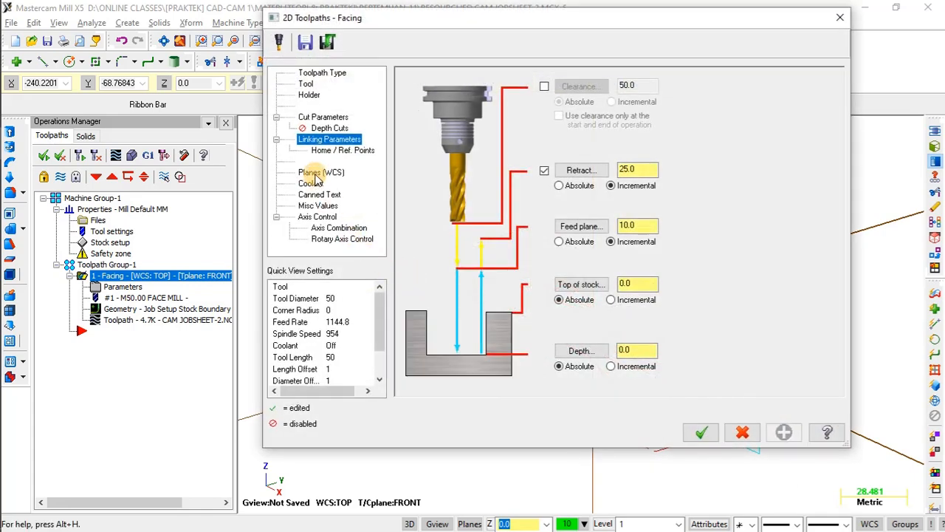
{"action": "left_click", "coordinate": [318, 172]}
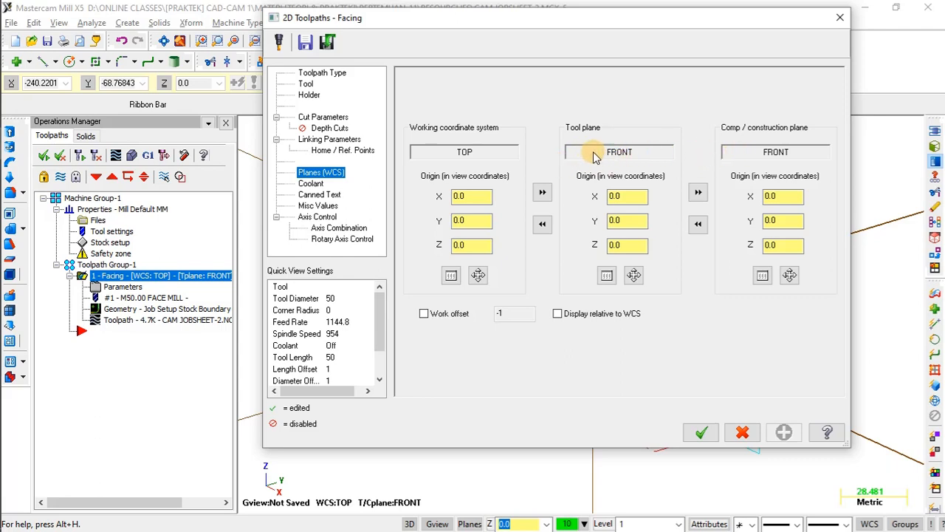
{"action": "left_click", "coordinate": [606, 279]}
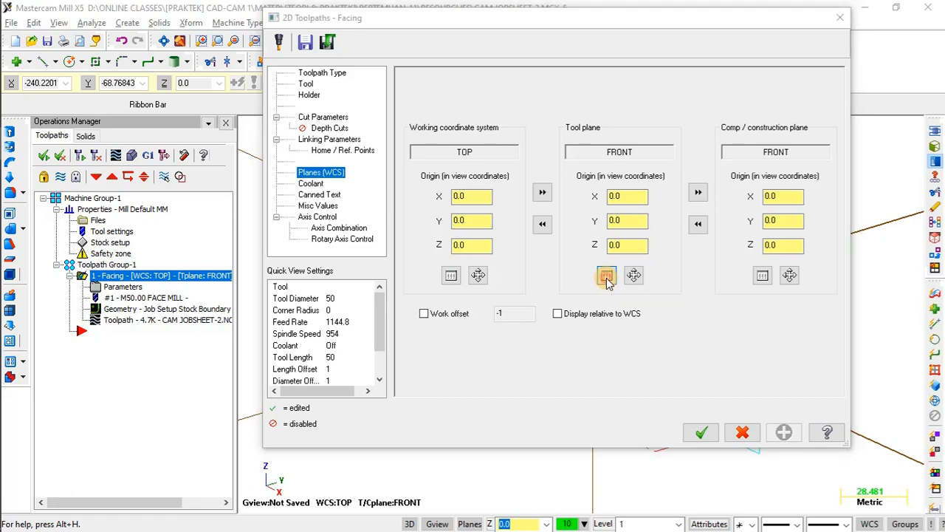
{"action": "left_click", "coordinate": [69, 172]}
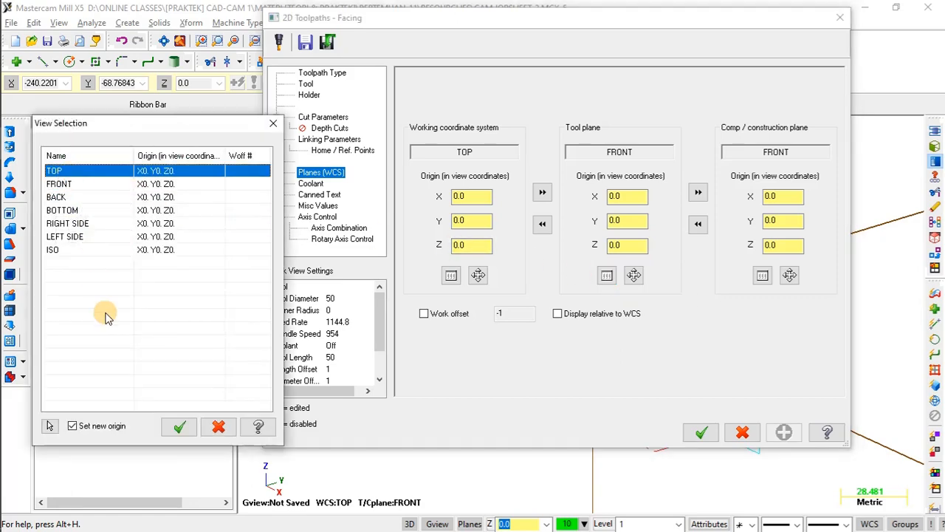
{"action": "left_click", "coordinate": [177, 425]}
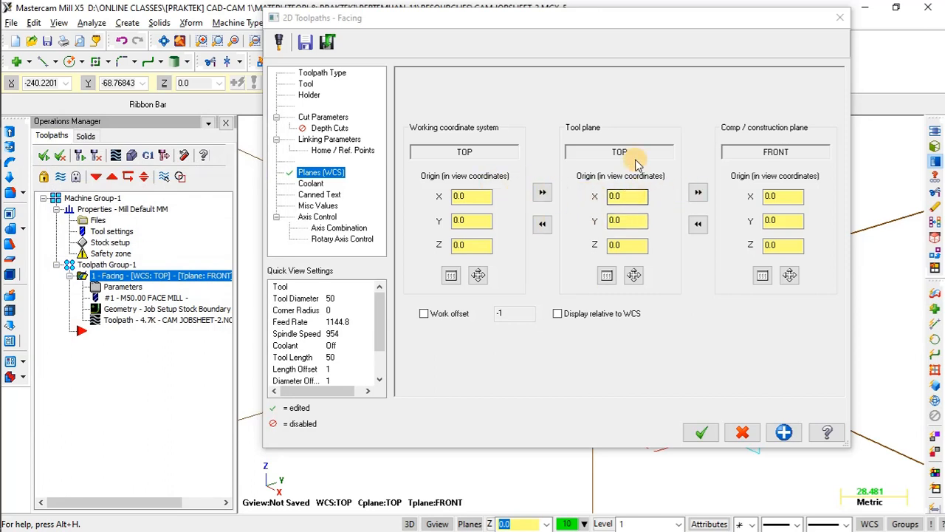
{"action": "left_click", "coordinate": [698, 192]}
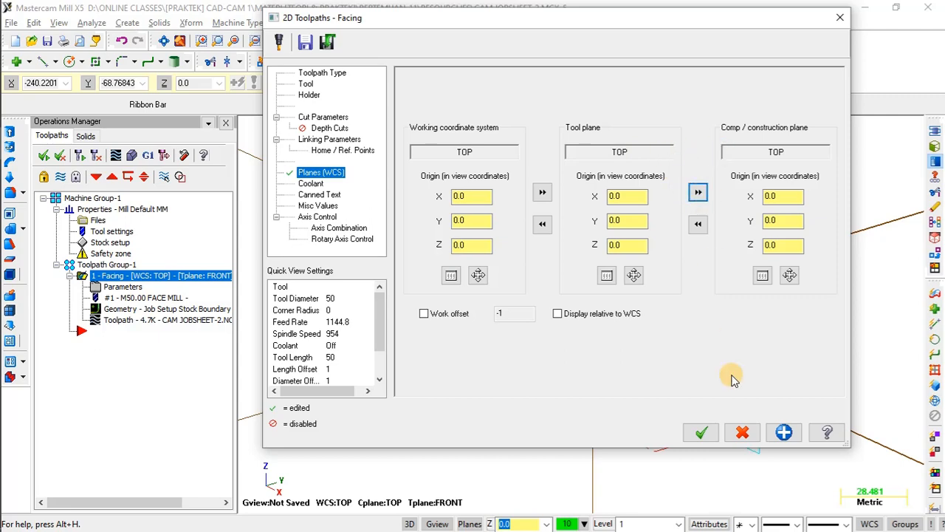
{"action": "left_click", "coordinate": [703, 433]}
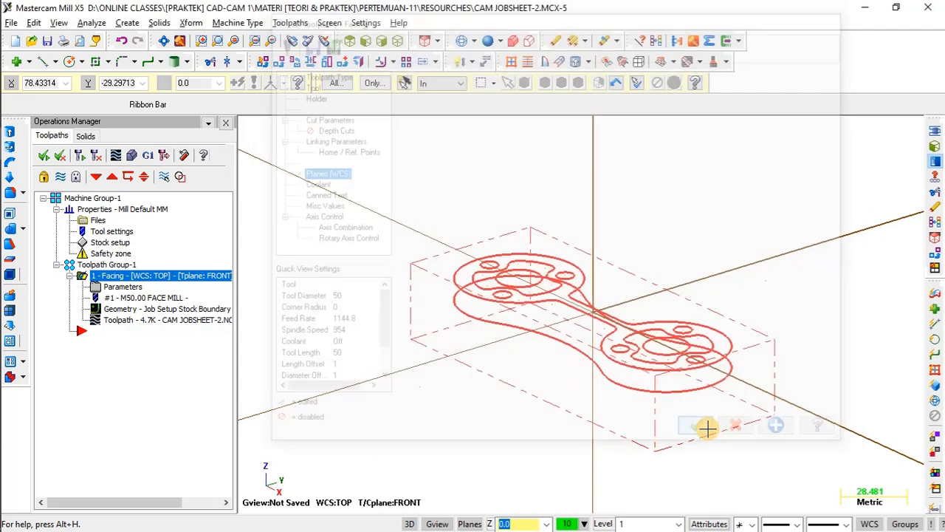
Regenerate the facing toolpath and inspect it over the stock from the front and in 3D
{"action": "left_click", "coordinate": [79, 155]}
{"action": "middle_click_drag", "start_coordinate": [671, 250], "coordinate": [619, 225]}
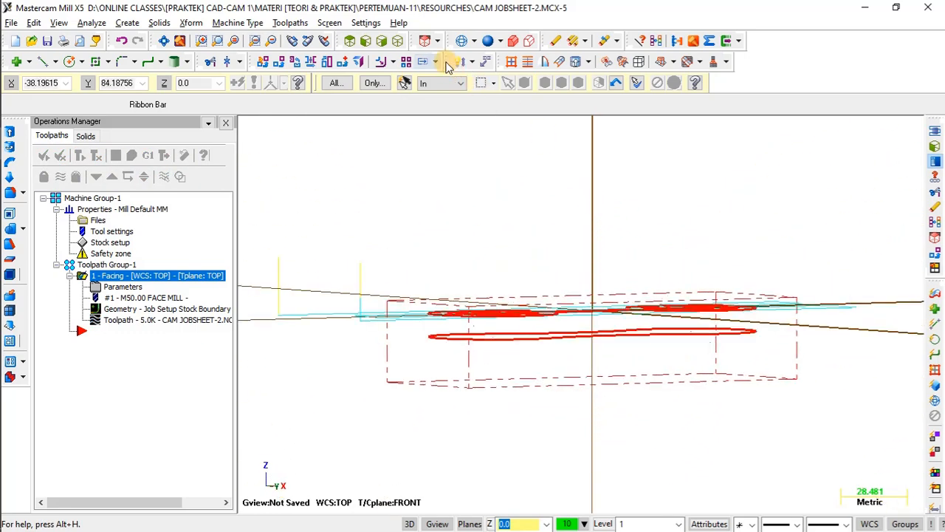
{"action": "left_click", "coordinate": [365, 40]}
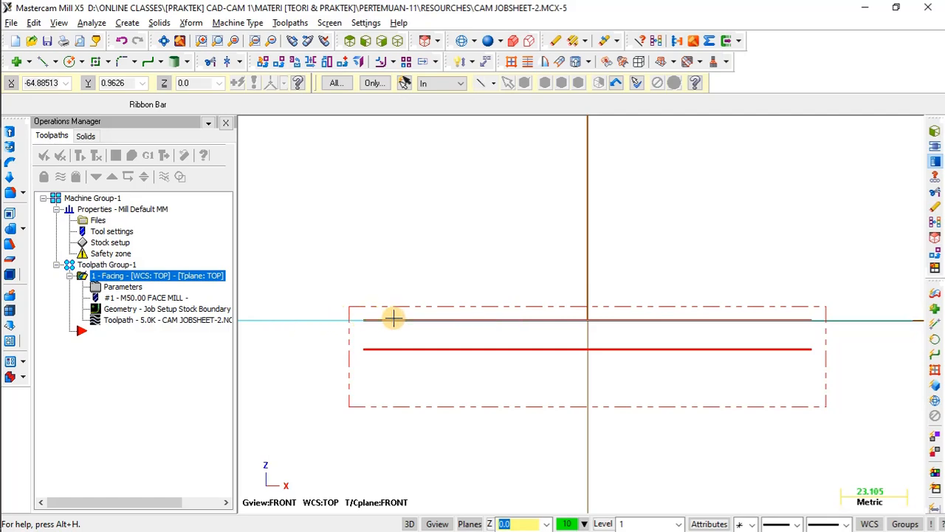
{"action": "scroll", "coordinate": [787, 323], "scroll_direction": "down", "scroll_amount": 2}
{"action": "middle_click_drag", "start_coordinate": [722, 306], "coordinate": [681, 347]}
{"action": "scroll", "coordinate": [680, 347], "scroll_direction": "down", "scroll_amount": 1}
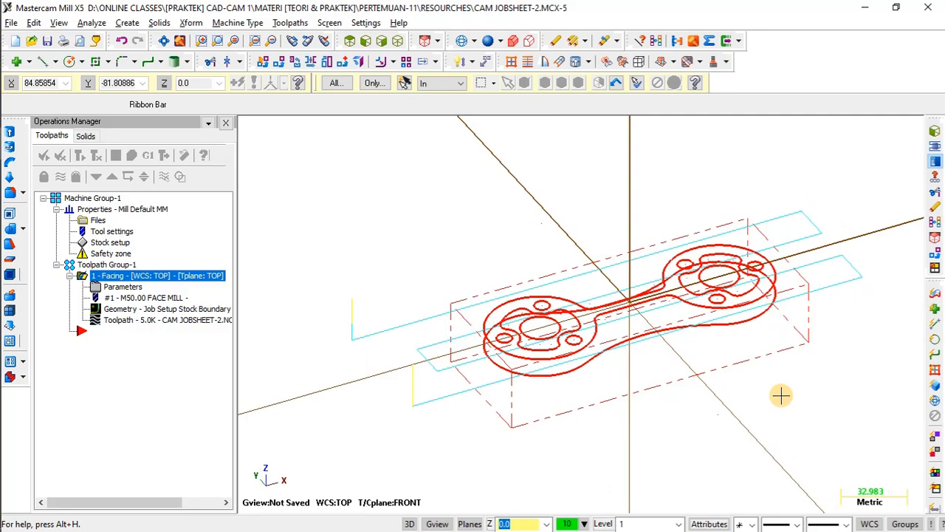
{"action": "middle_click_drag", "start_coordinate": [781, 396], "coordinate": [805, 390]}
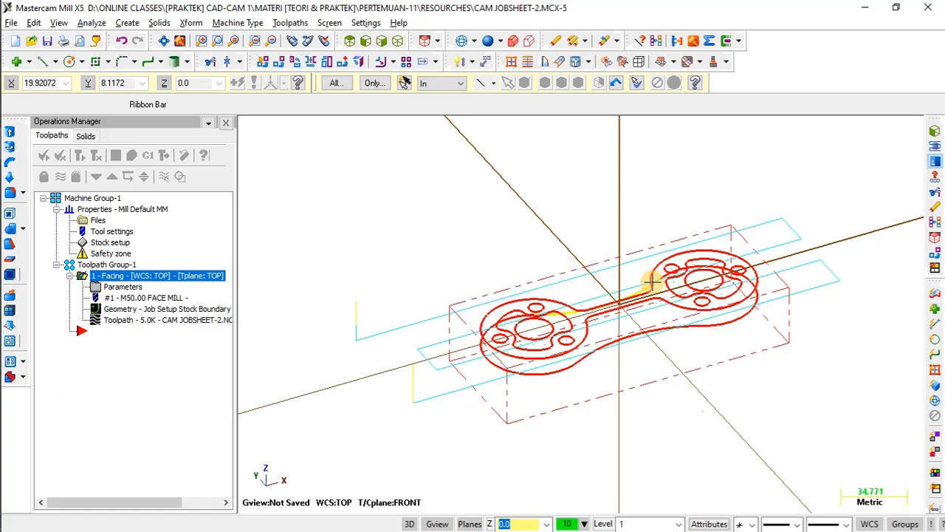
Check the part shape in Job Sheet 2.pdf in Adobe Reader, and return to Mastercam
{"action": "key", "text": "alt+Tab"}
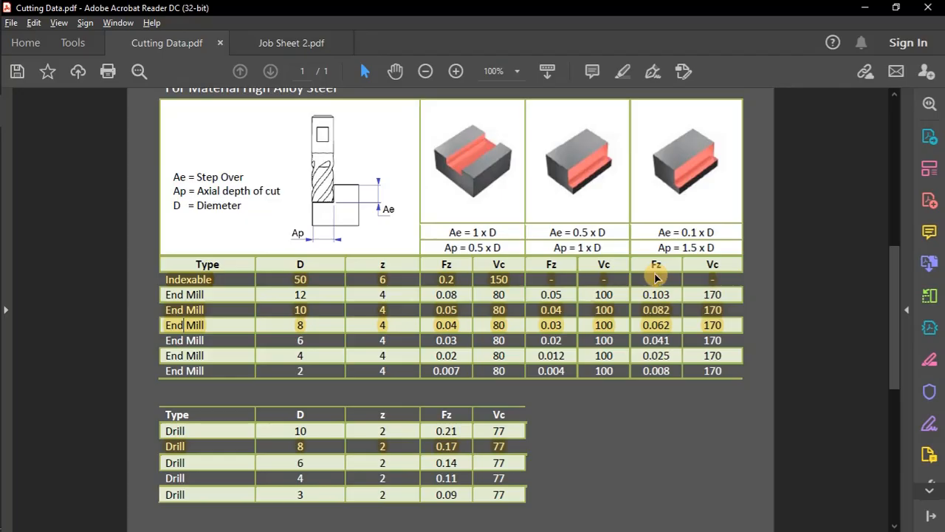
{"action": "left_click", "coordinate": [297, 46]}
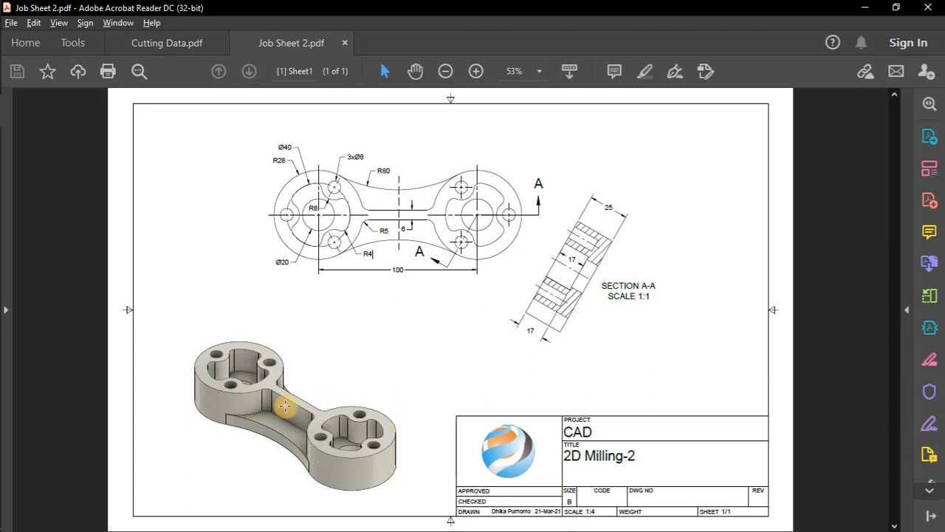
{"action": "key", "text": "alt+Tab"}
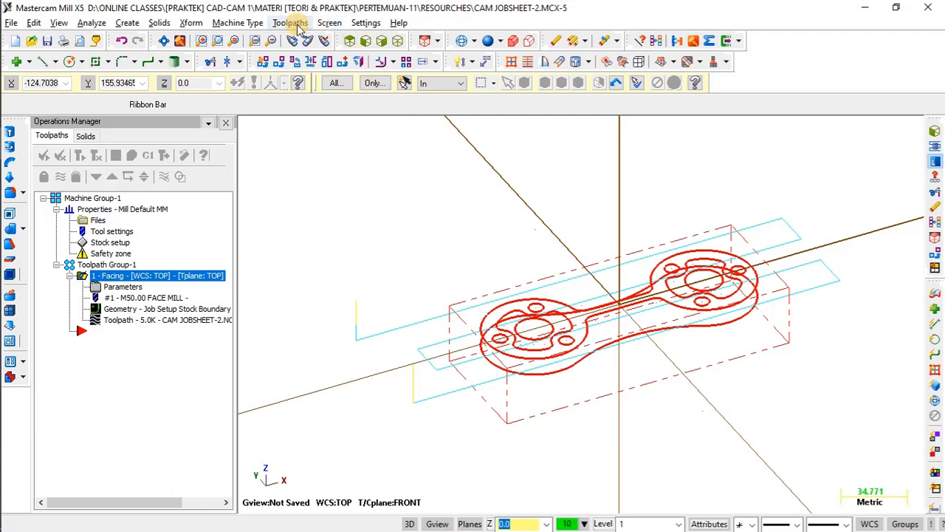
Start a Contour toolpath and chain the part's upper outline that runs around both round ends and the narrow rib
{"action": "left_click", "coordinate": [296, 23]}
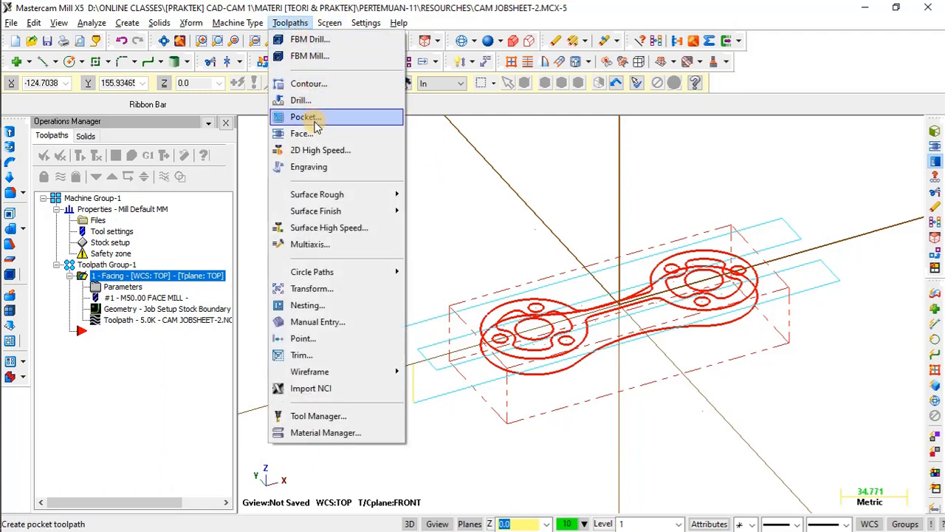
{"action": "left_click", "coordinate": [310, 84]}
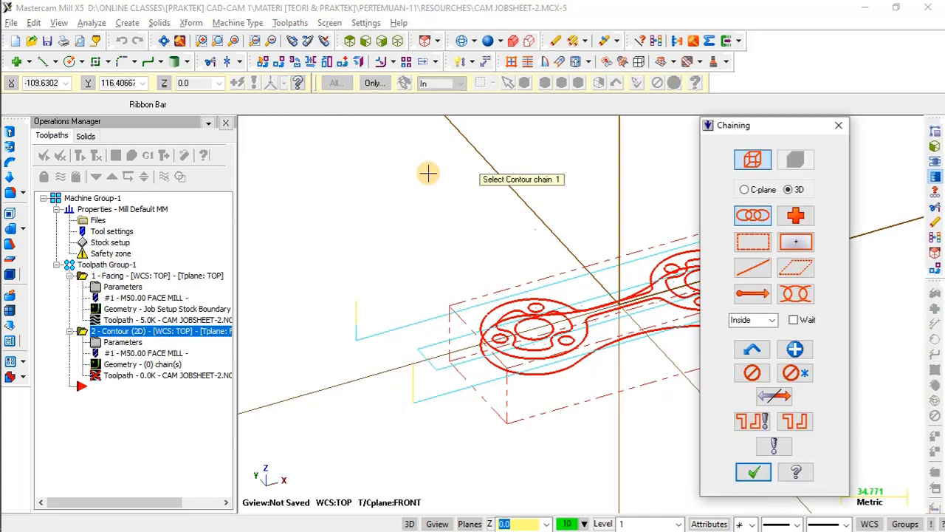
{"action": "middle_click_drag", "start_coordinate": [428, 173], "coordinate": [665, 294]}
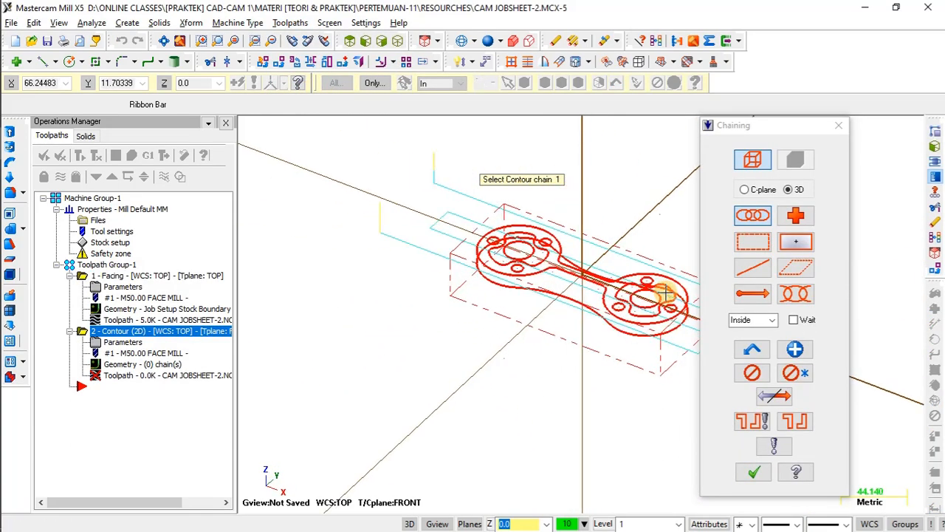
{"action": "scroll", "coordinate": [664, 294], "scroll_direction": "up", "scroll_amount": 3}
{"action": "left_click", "coordinate": [501, 276]}
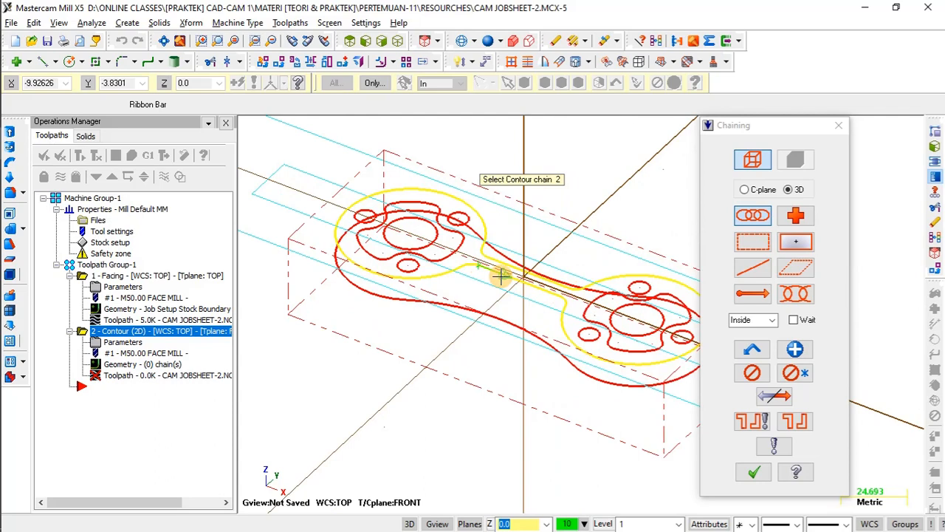
Examine the selected outline's chain direction against the stock and the lower profile, and accept the chain
{"action": "scroll", "coordinate": [511, 277], "scroll_direction": "down", "scroll_amount": 2}
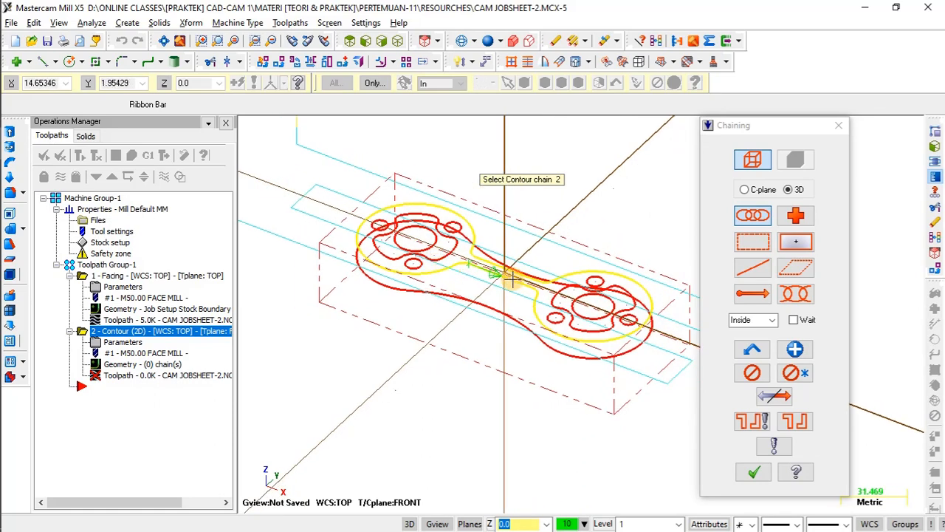
{"action": "scroll", "coordinate": [547, 271], "scroll_direction": "up", "scroll_amount": 2}
{"action": "middle_click_drag", "start_coordinate": [409, 291], "coordinate": [413, 273]}
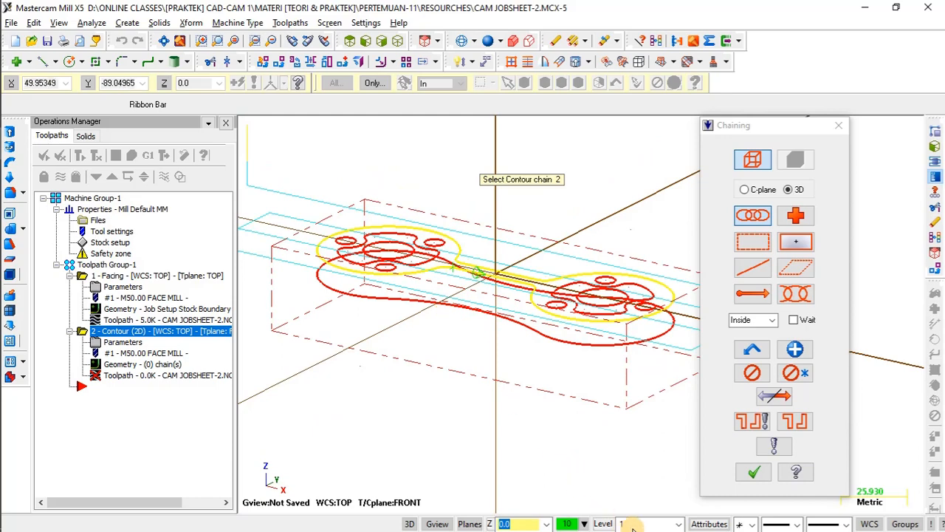
{"action": "mouse_move", "coordinate": [500, 395]}
{"action": "middle_mouse_down"}
{"action": "mouse_move", "coordinate": [494, 371]}
{"action": "mouse_move", "coordinate": [502, 388]}
{"action": "middle_mouse_up"}
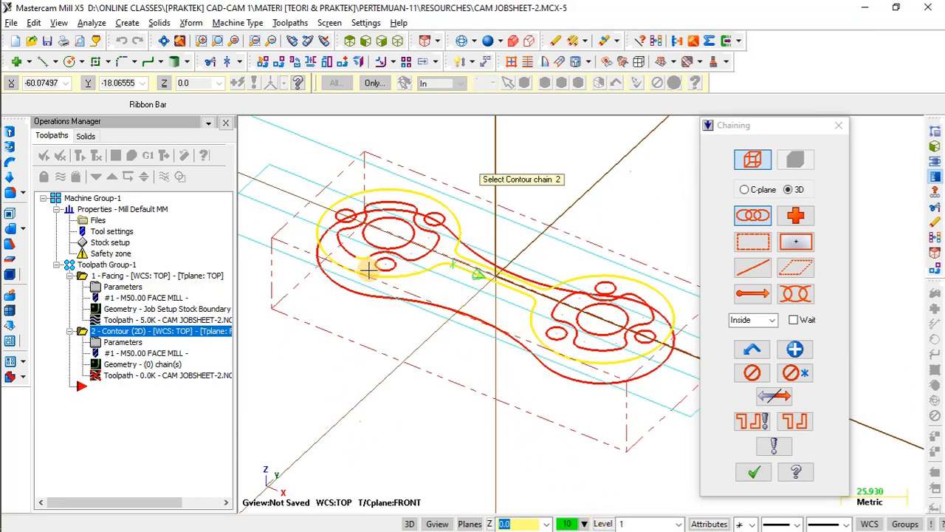
{"action": "mouse_move", "coordinate": [347, 283]}
{"action": "middle_mouse_down"}
{"action": "mouse_move", "coordinate": [347, 310]}
{"action": "mouse_move", "coordinate": [352, 281]}
{"action": "middle_mouse_up"}
{"action": "middle_click_drag", "start_coordinate": [458, 273], "coordinate": [489, 277]}
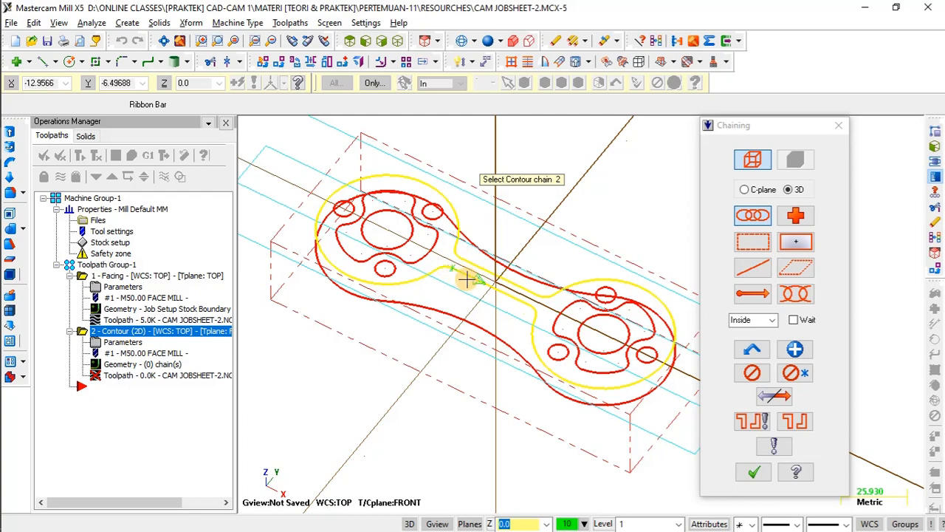
{"action": "scroll", "coordinate": [466, 274], "scroll_direction": "up", "scroll_amount": 3}
{"action": "scroll", "coordinate": [487, 285], "scroll_direction": "up", "scroll_amount": 3}
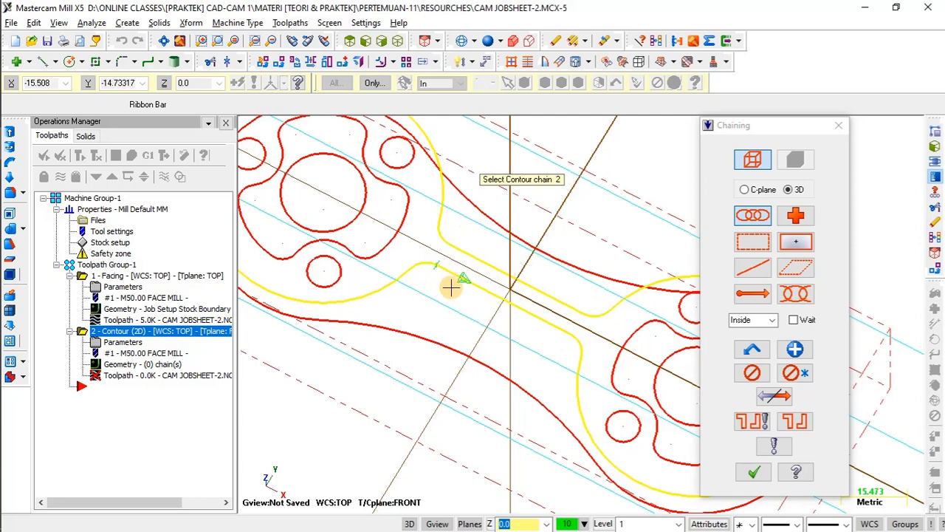
{"action": "left_click", "coordinate": [744, 470]}
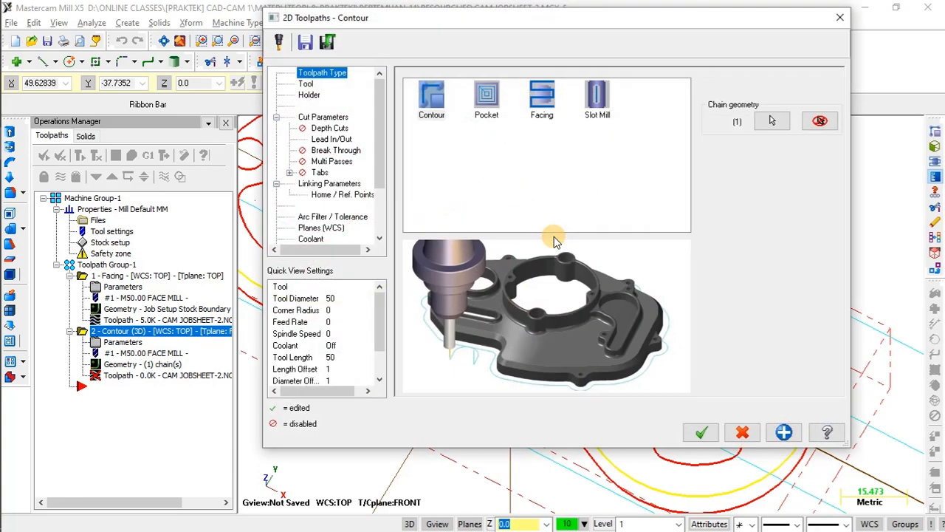
Create a new flat end mill for the contour with 10 mm diameter and 4 flutes
{"action": "left_click", "coordinate": [305, 83]}
{"action": "right_click", "coordinate": [471, 157]}
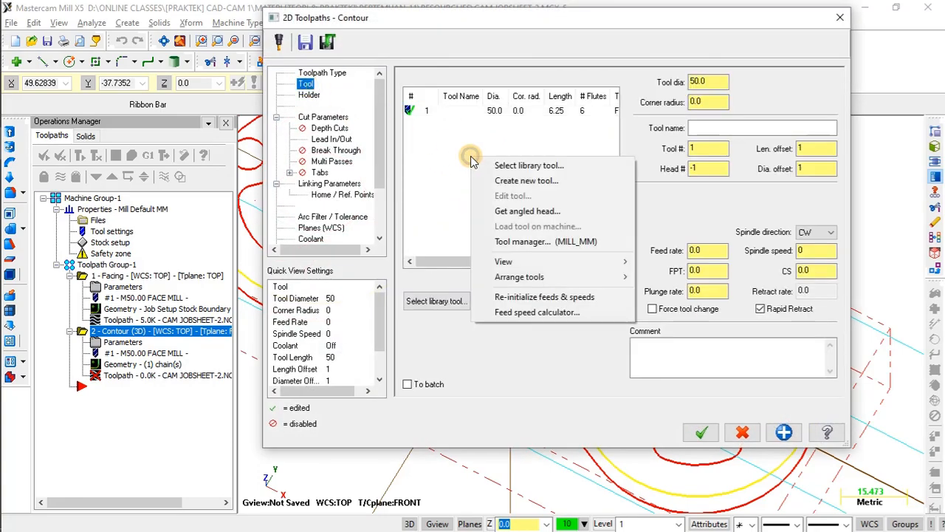
{"action": "left_click", "coordinate": [527, 178]}
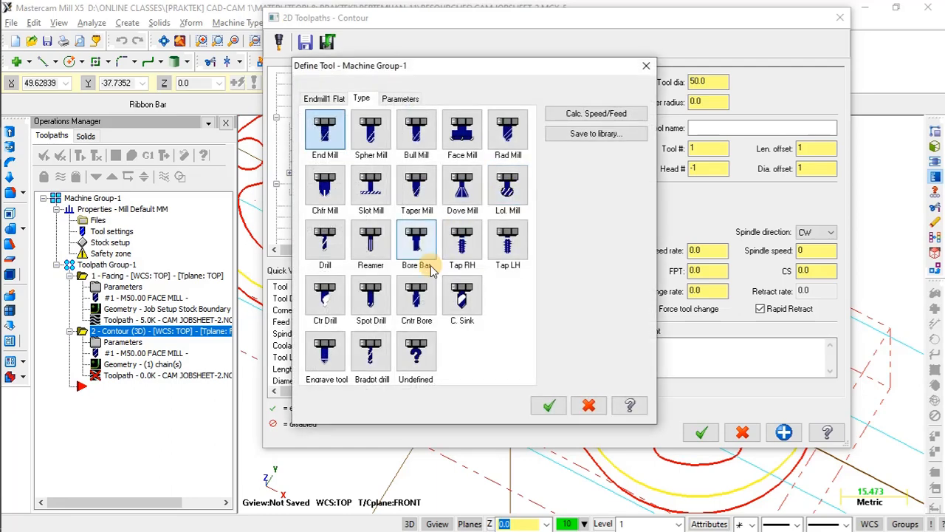
{"action": "left_click", "coordinate": [327, 131]}
{"action": "left_click", "coordinate": [413, 310]}
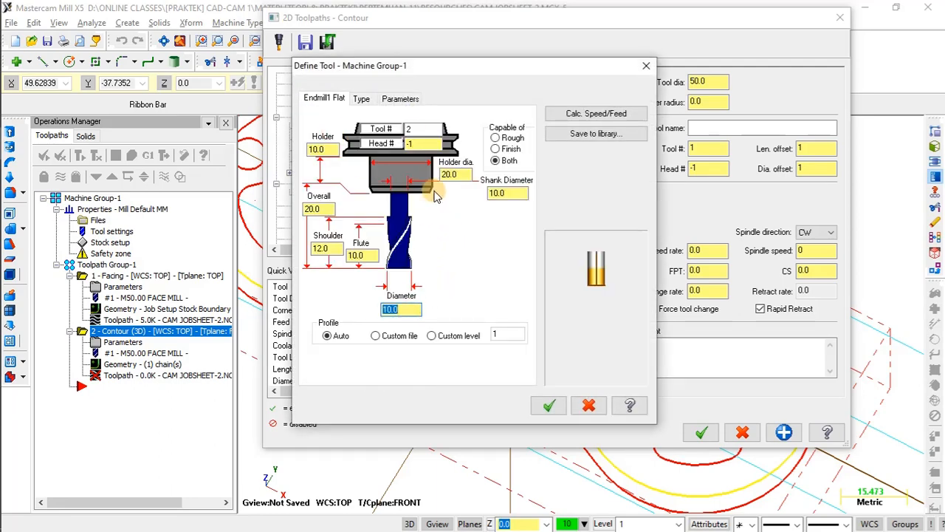
{"action": "left_click", "coordinate": [403, 100]}
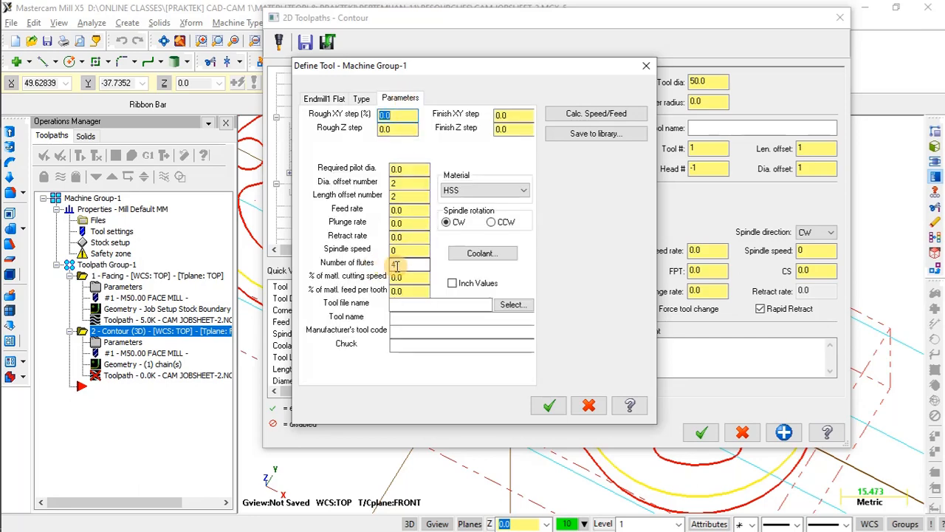
{"action": "left_click", "coordinate": [548, 405]}
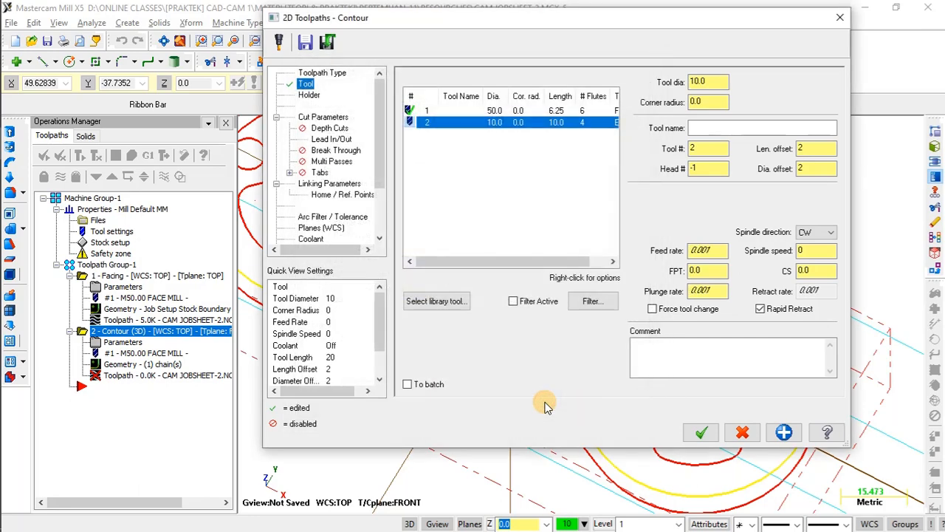
Look up the 10 mm end mill in Cutting Data.pdf and set FPT to 0.05, CS to 80 and the plunge rate to 500
{"action": "left_click", "coordinate": [711, 270]}
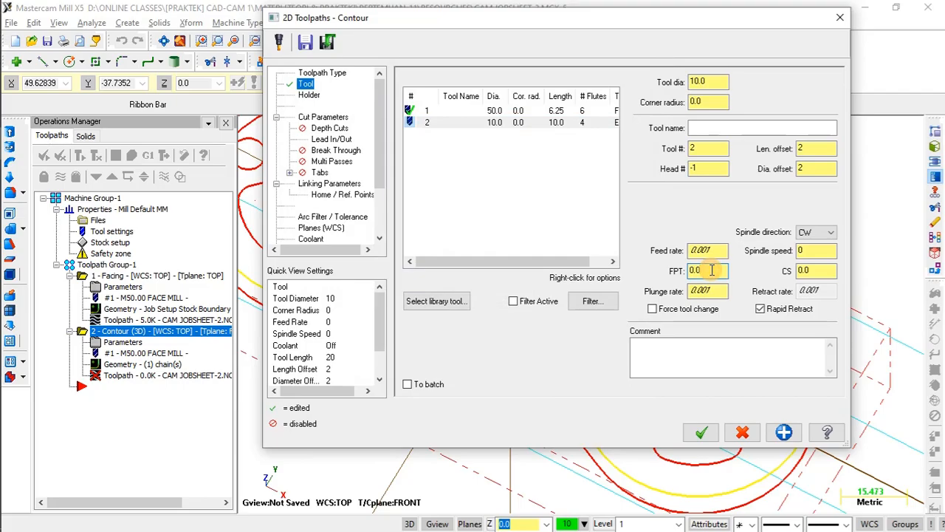
{"action": "key", "text": "alt+Tab"}
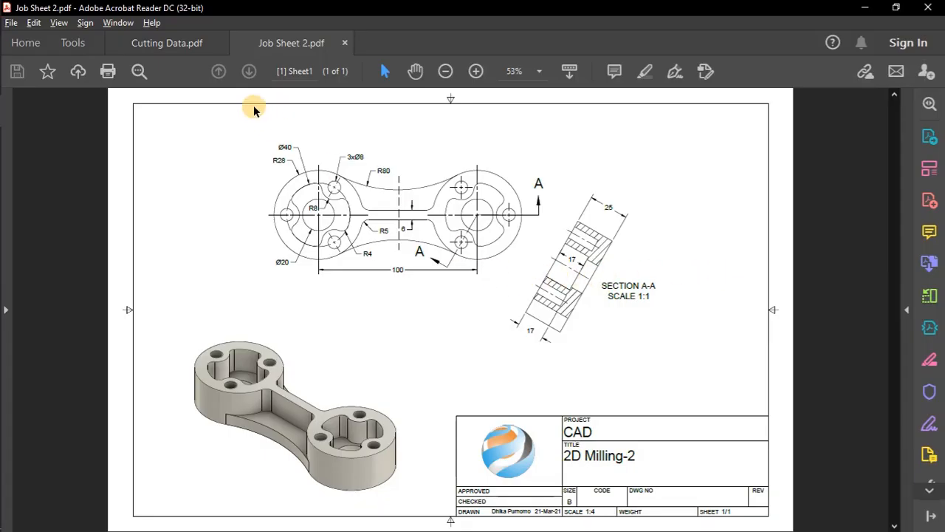
{"action": "left_click", "coordinate": [191, 48]}
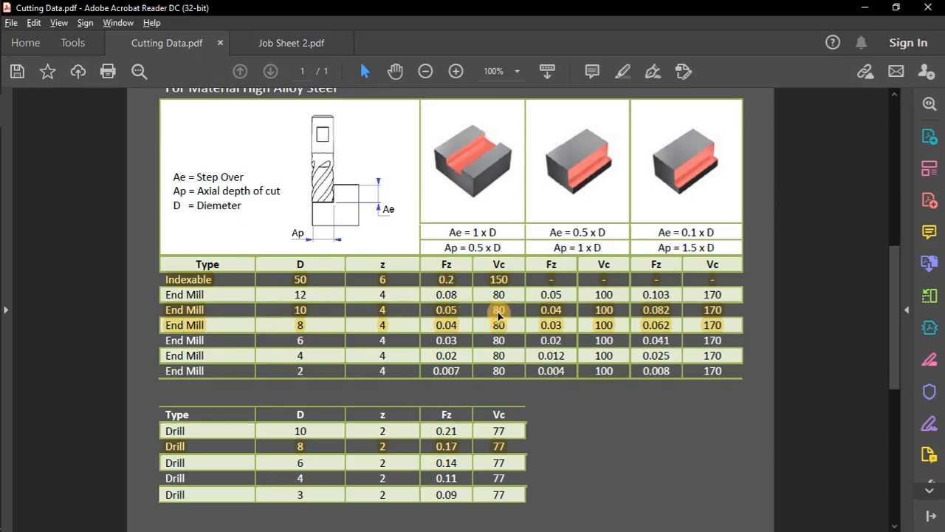
{"action": "key", "text": "alt+Tab"}
{"action": "left_click_drag", "start_coordinate": [707, 270], "coordinate": [673, 272]}
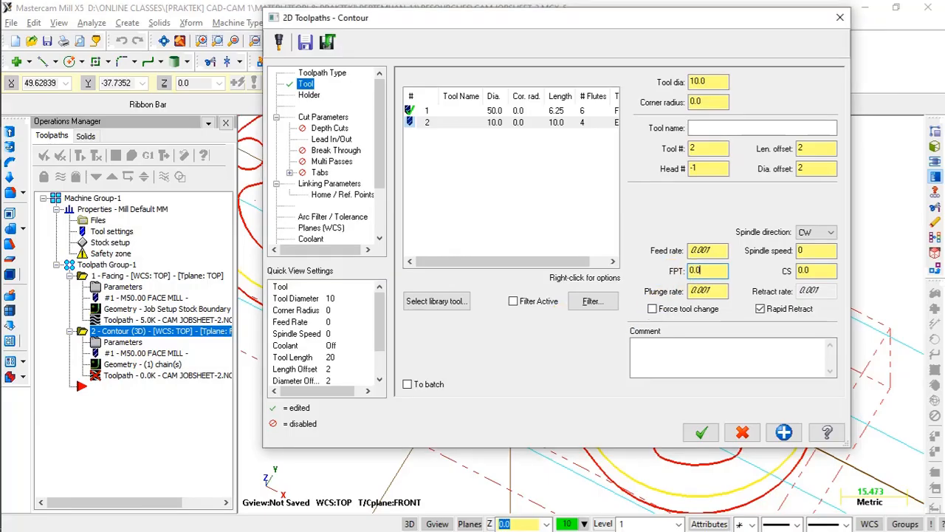
{"action": "left_click", "coordinate": [811, 270]}
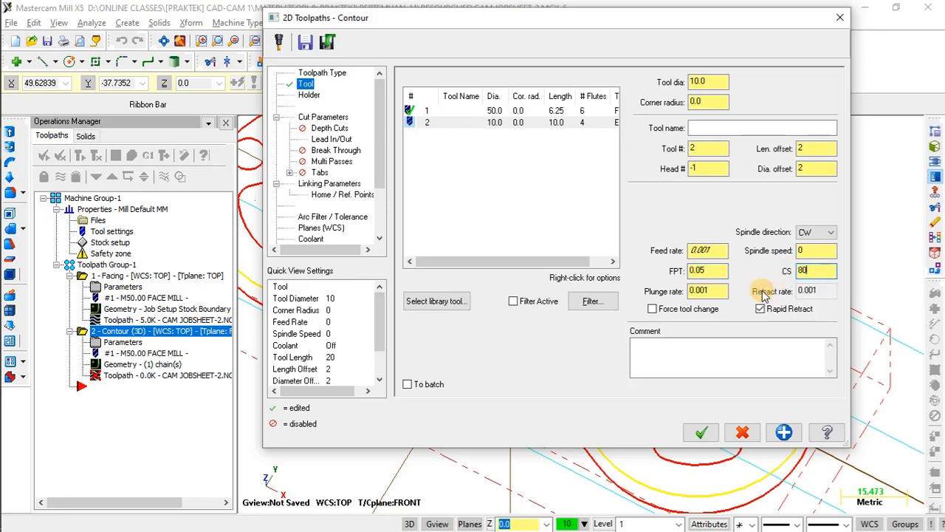
{"action": "left_click_drag", "start_coordinate": [723, 291], "coordinate": [674, 291]}
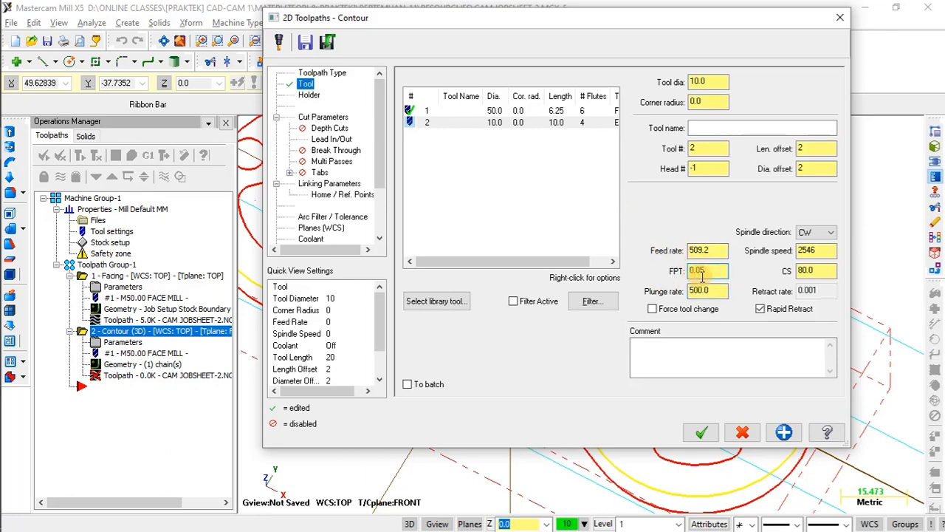
Enable depth cuts with a max rough step of 5 per Cutting Data.pdf, and review the lead in/out and multi-pass settings
{"action": "left_click", "coordinate": [321, 118]}
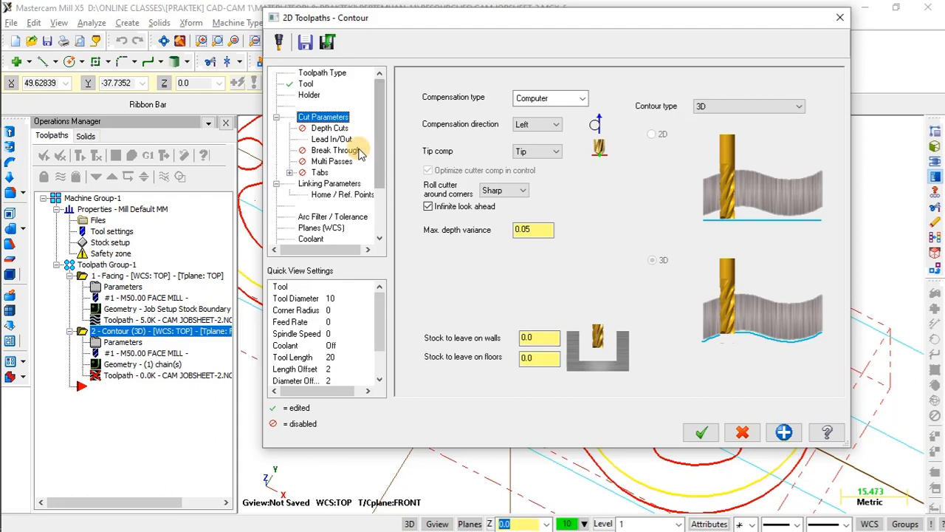
{"action": "left_click", "coordinate": [330, 129]}
{"action": "left_click", "coordinate": [452, 116]}
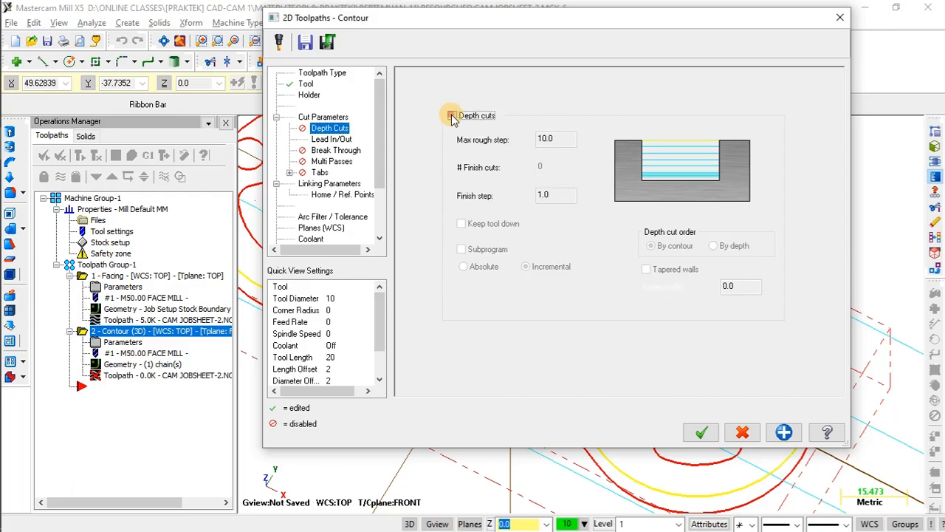
{"action": "key", "text": "alt+Tab"}
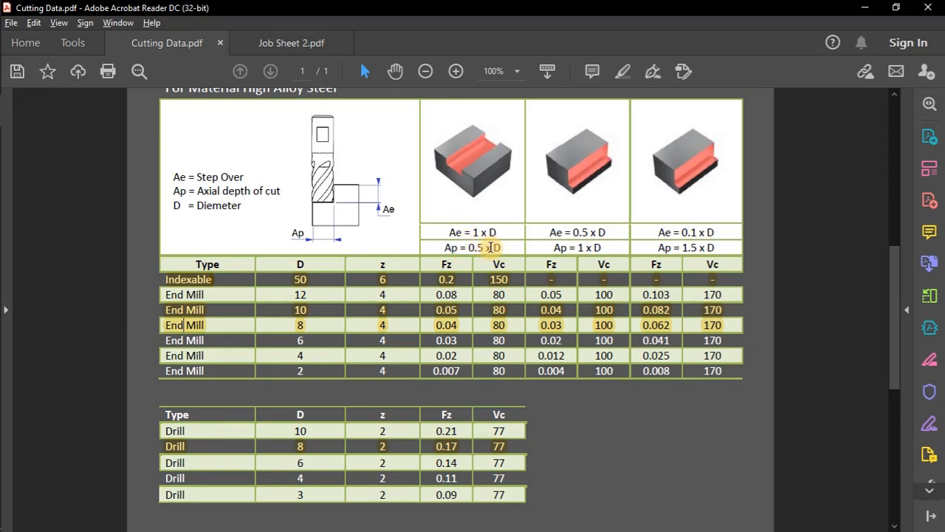
{"action": "key", "text": "alt+Tab"}
{"action": "double_click", "coordinate": [543, 140]}
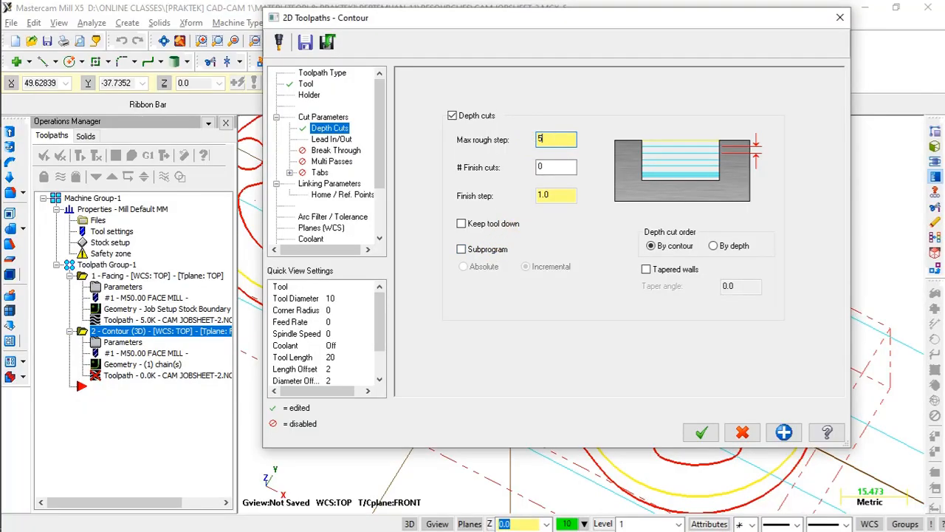
{"action": "left_click", "coordinate": [336, 141]}
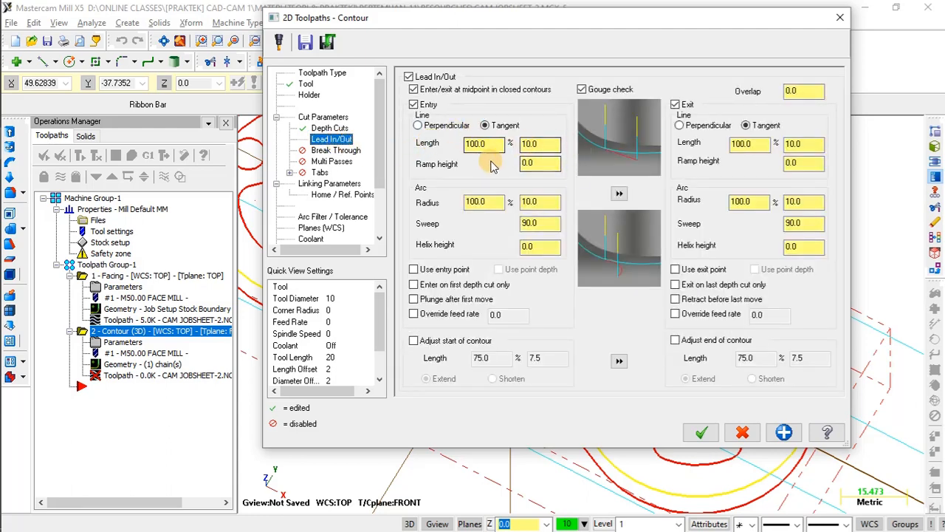
{"action": "left_click", "coordinate": [333, 162]}
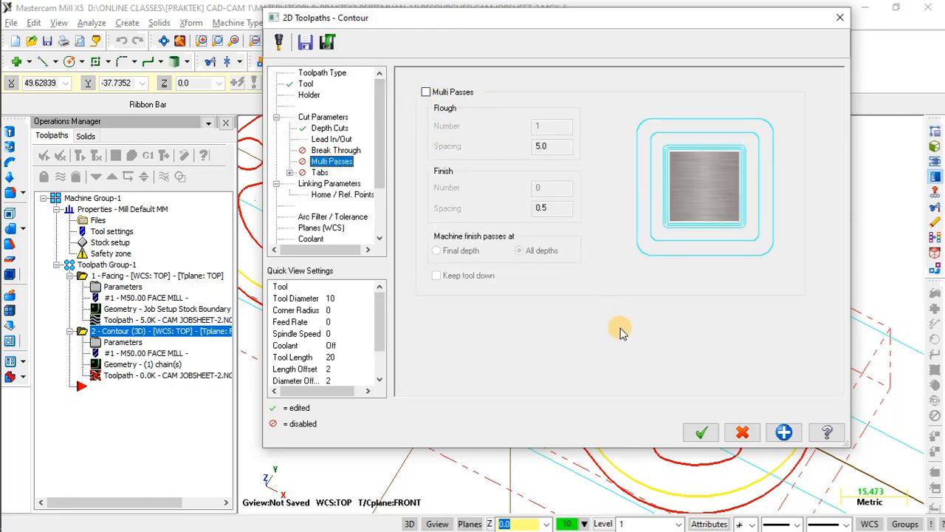
In the linking parameters, make the feed plane absolute at 10 and set the top of stock to 0
{"action": "left_click", "coordinate": [329, 184]}
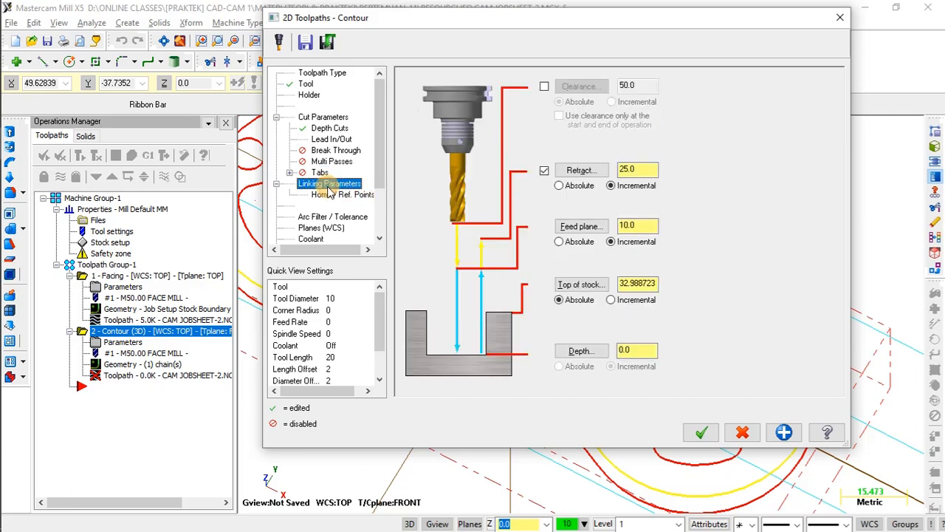
{"action": "left_click", "coordinate": [561, 242]}
{"action": "double_click", "coordinate": [616, 224]}
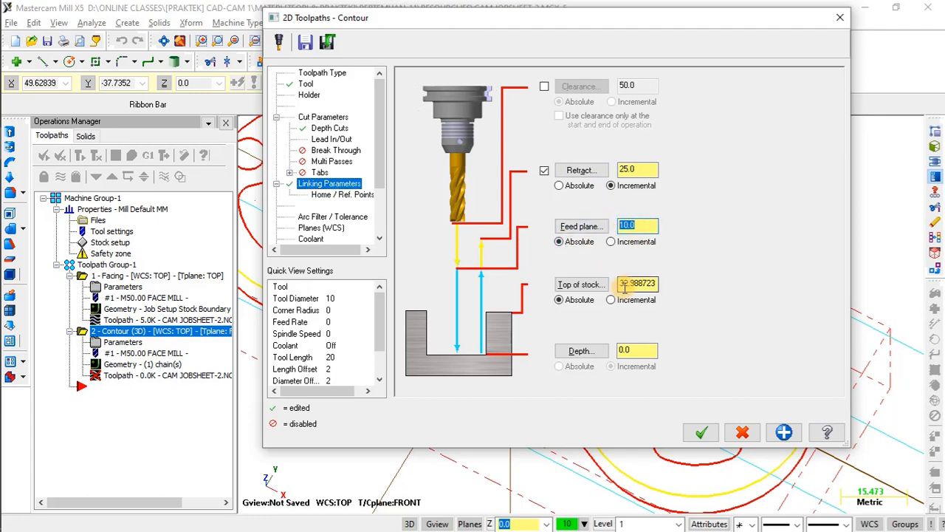
{"action": "left_click_drag", "start_coordinate": [653, 283], "coordinate": [616, 287]}
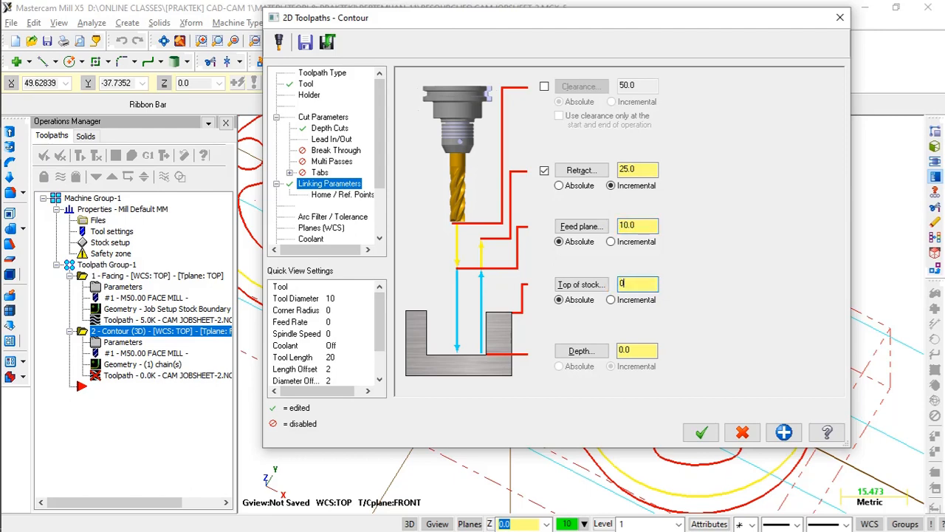
Check the section view in Job Sheet 2.pdf and enter the contour's negative cutting depth from the 17 mm dimension
{"action": "double_click", "coordinate": [627, 351]}
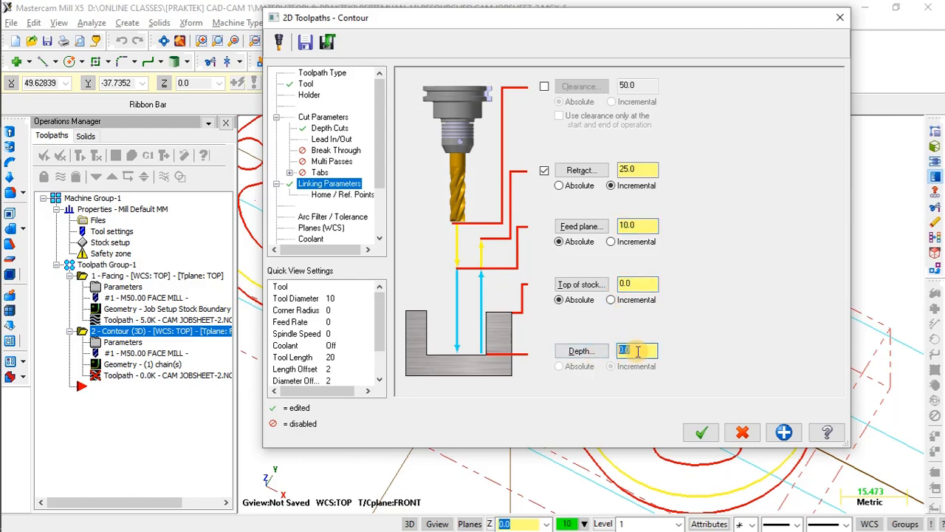
{"action": "key", "text": "alt+Tab"}
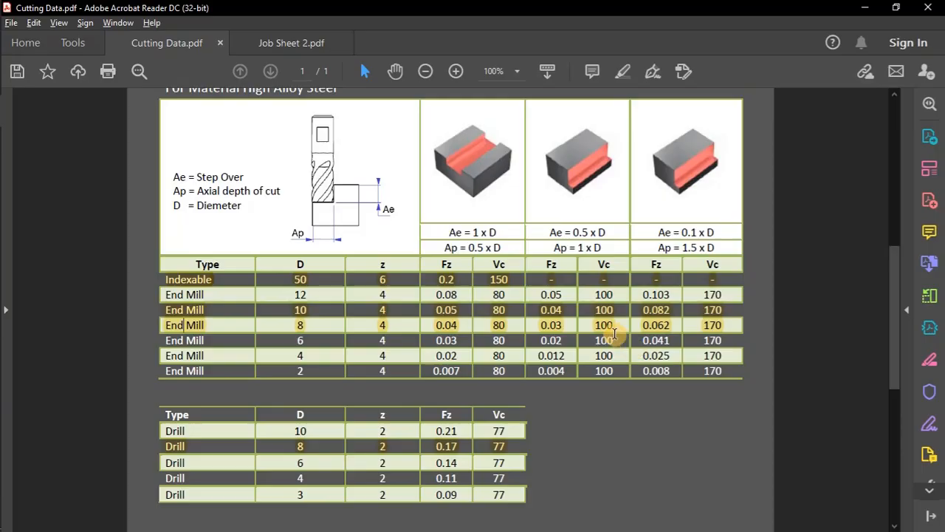
{"action": "left_click", "coordinate": [268, 45]}
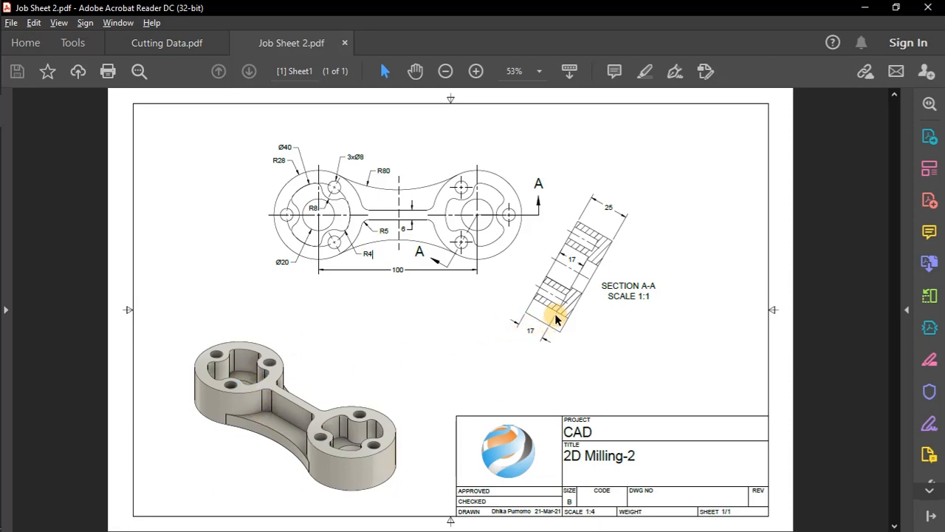
{"action": "key", "text": "alt+Tab"}
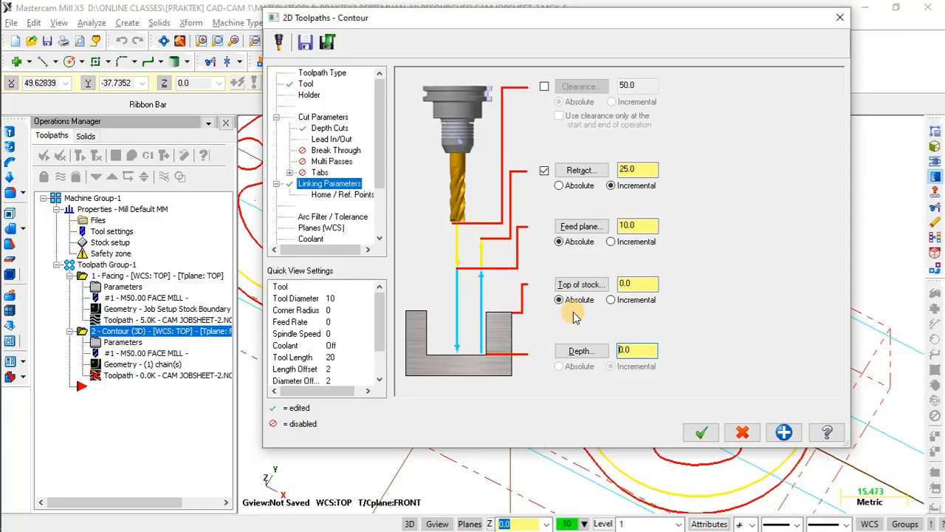
{"action": "left_click_drag", "start_coordinate": [635, 350], "coordinate": [607, 355]}
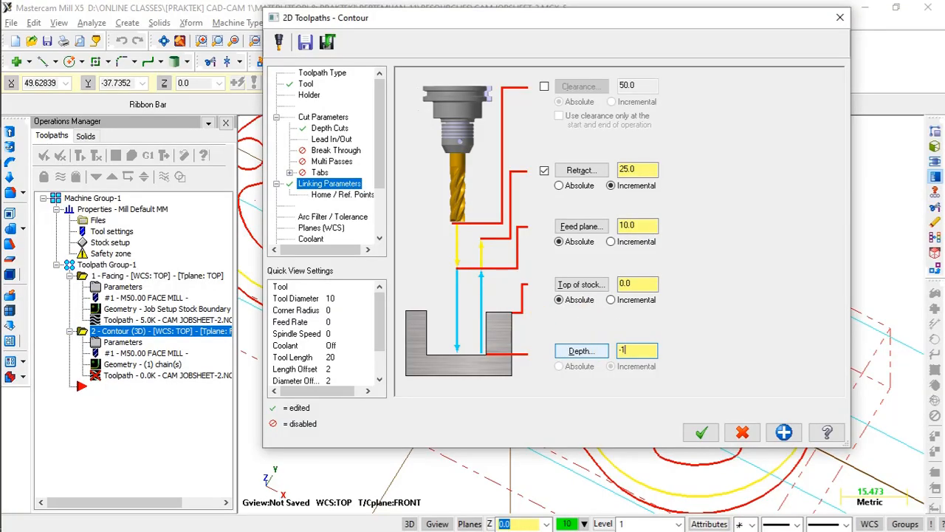
Set the contour's tool plane and construction plane to TOP, matching the working coordinate system, and generate the toolpath
{"action": "left_click", "coordinate": [321, 228]}
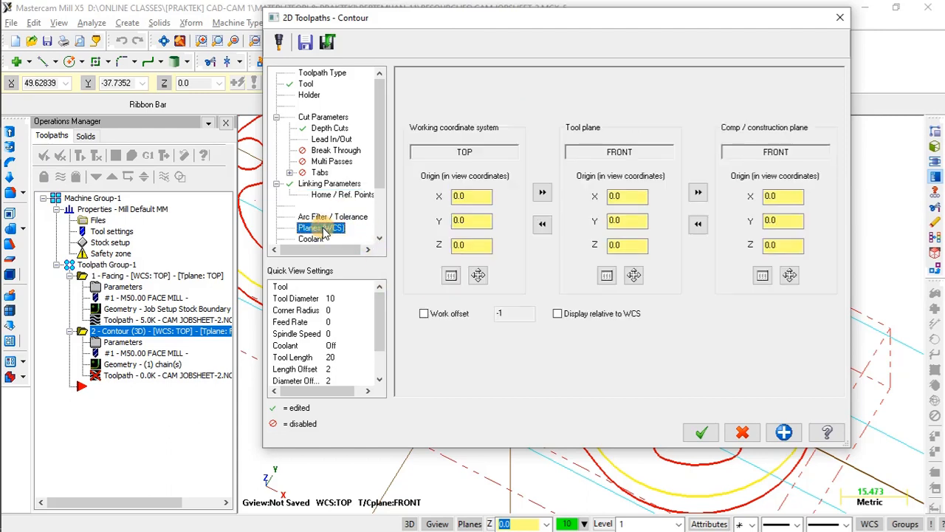
{"action": "left_click", "coordinate": [542, 194]}
{"action": "left_click", "coordinate": [697, 192]}
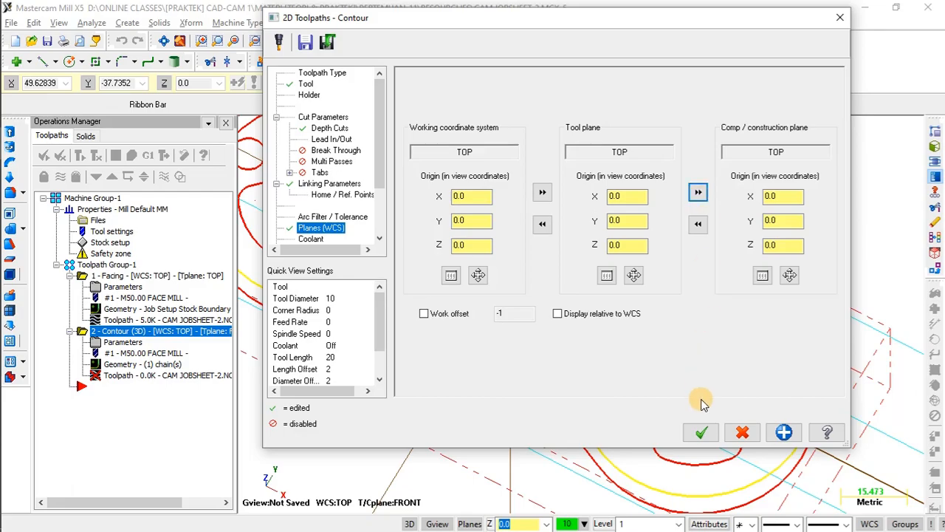
{"action": "left_click", "coordinate": [701, 433]}
Inspect which side of the outline the contour cuts, set its compensation direction to Right, and regenerate the toolpath
{"action": "scroll", "coordinate": [643, 309], "scroll_direction": "down", "scroll_amount": 3}
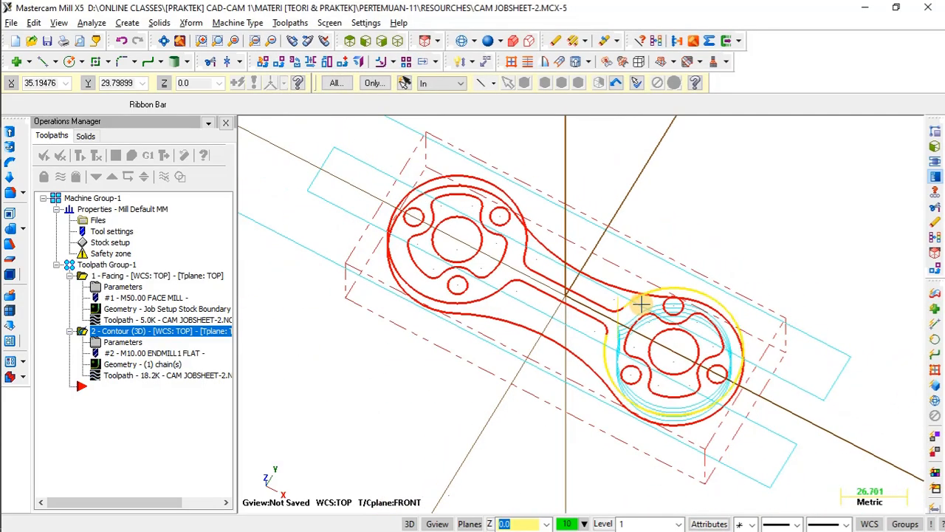
{"action": "middle_click_drag", "start_coordinate": [641, 305], "coordinate": [640, 356]}
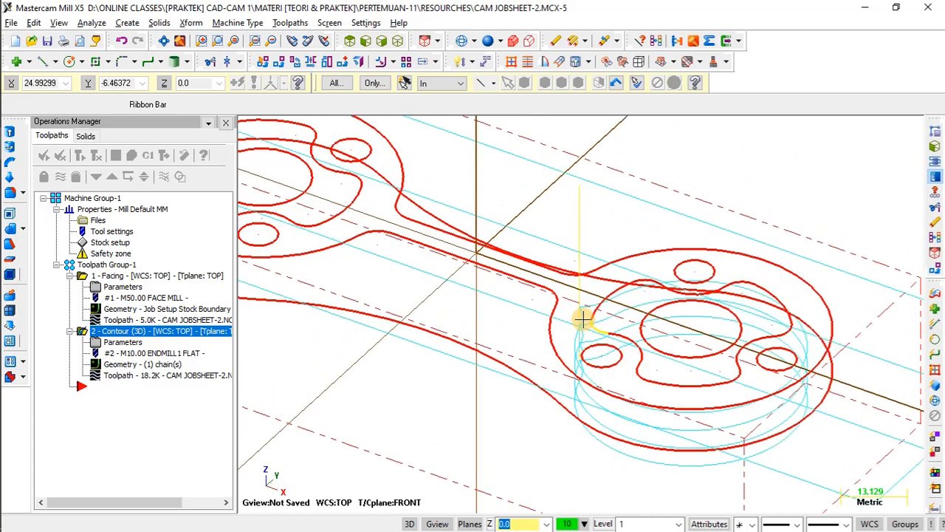
{"action": "middle_click_drag", "start_coordinate": [586, 317], "coordinate": [653, 299]}
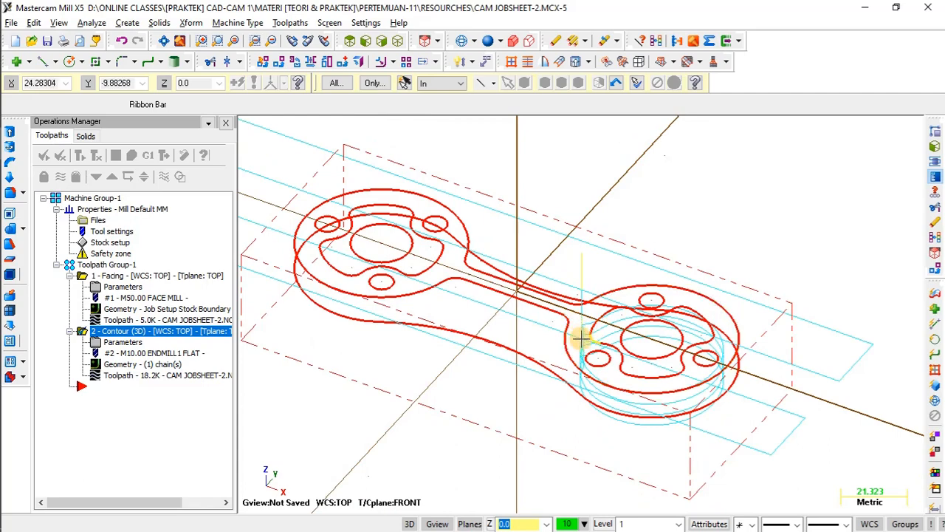
{"action": "double_click", "coordinate": [131, 342]}
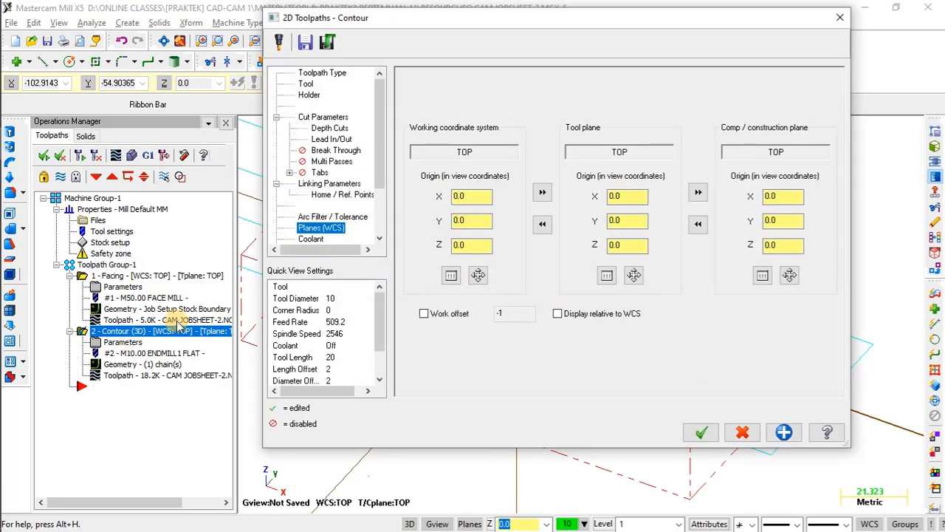
{"action": "left_click", "coordinate": [328, 118]}
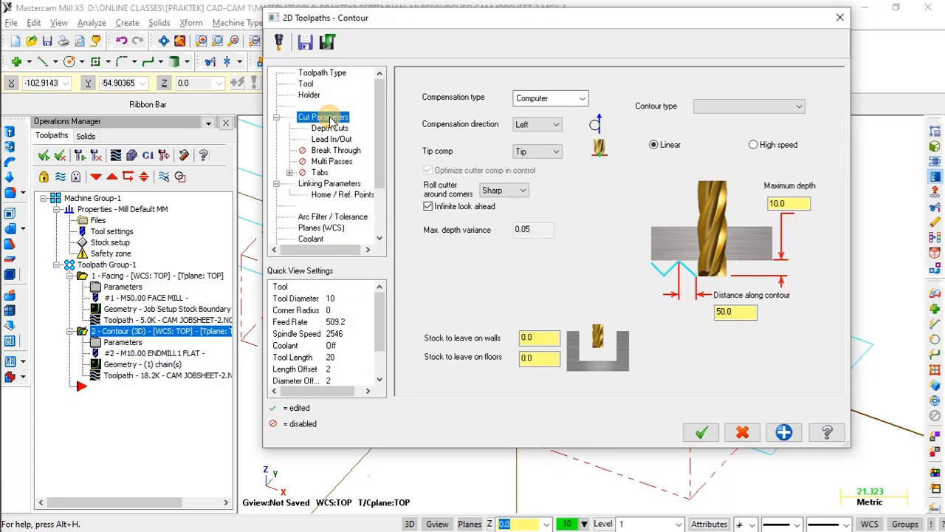
{"action": "left_click", "coordinate": [547, 126]}
{"action": "left_click", "coordinate": [527, 146]}
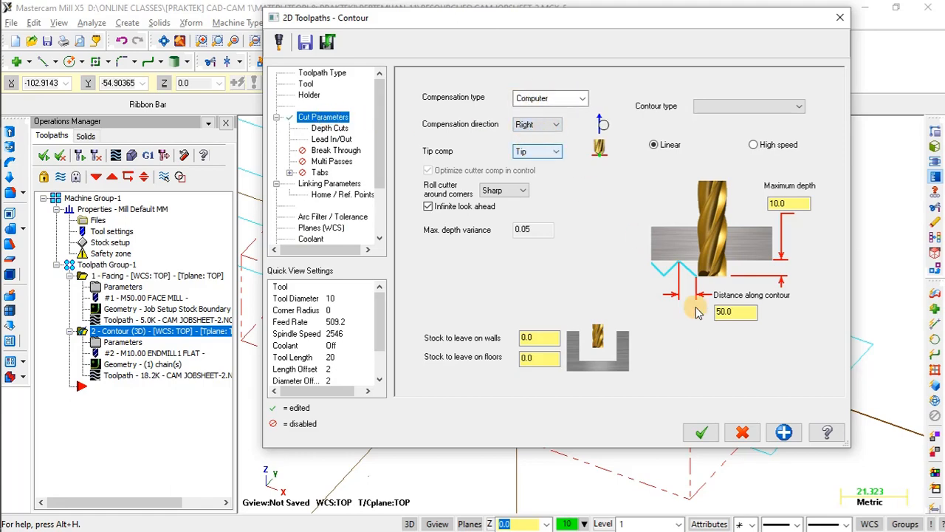
{"action": "left_click", "coordinate": [700, 432]}
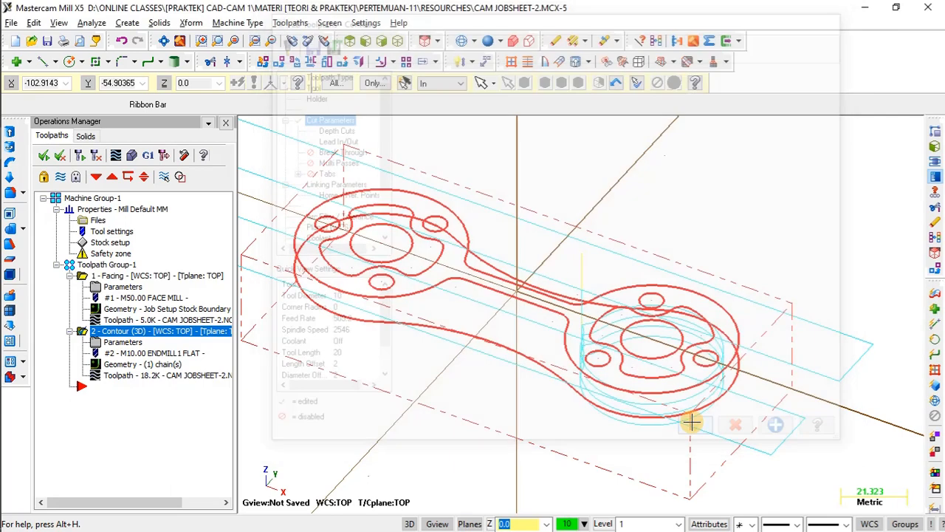
{"action": "left_click", "coordinate": [80, 157]}
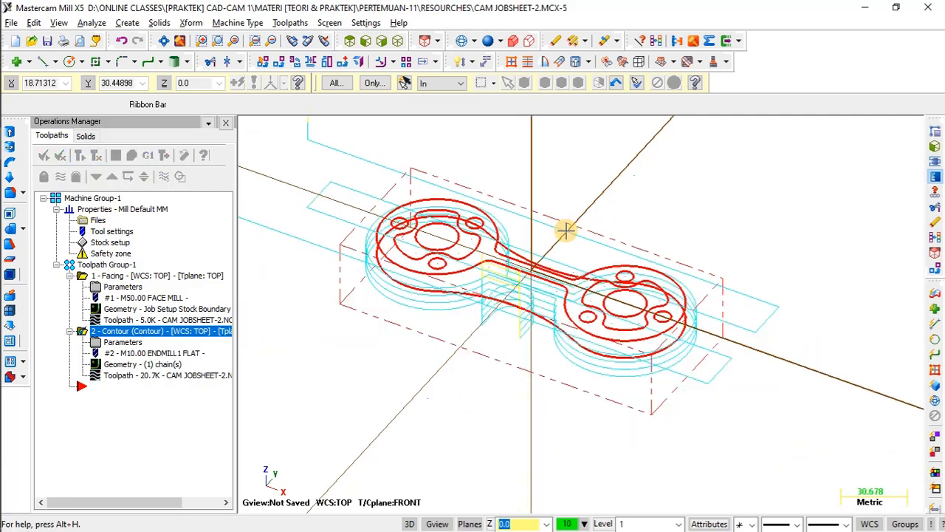
Hide the displayed toolpaths of the Facing and Contour operations so only the part wireframe and stock outline are drawn
{"action": "middle_click_drag", "start_coordinate": [566, 230], "coordinate": [572, 226]}
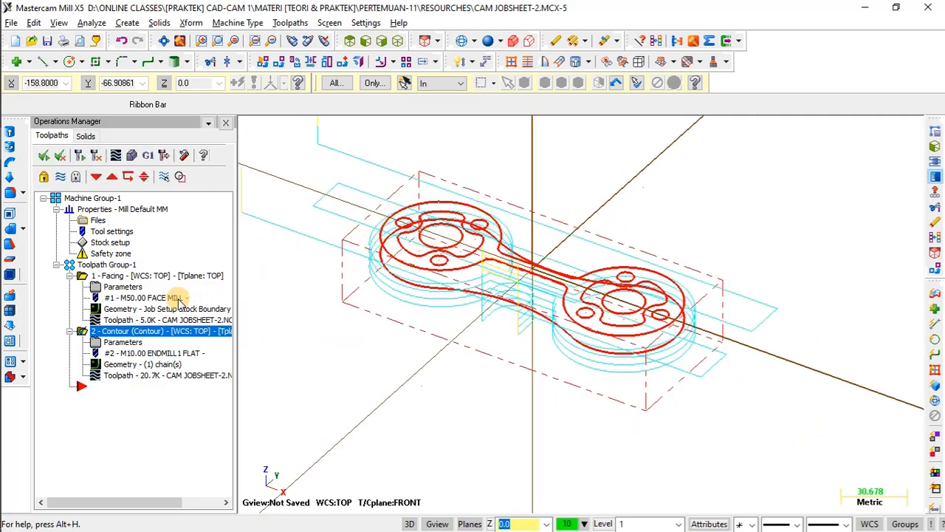
{"action": "left_click", "coordinate": [127, 275]}
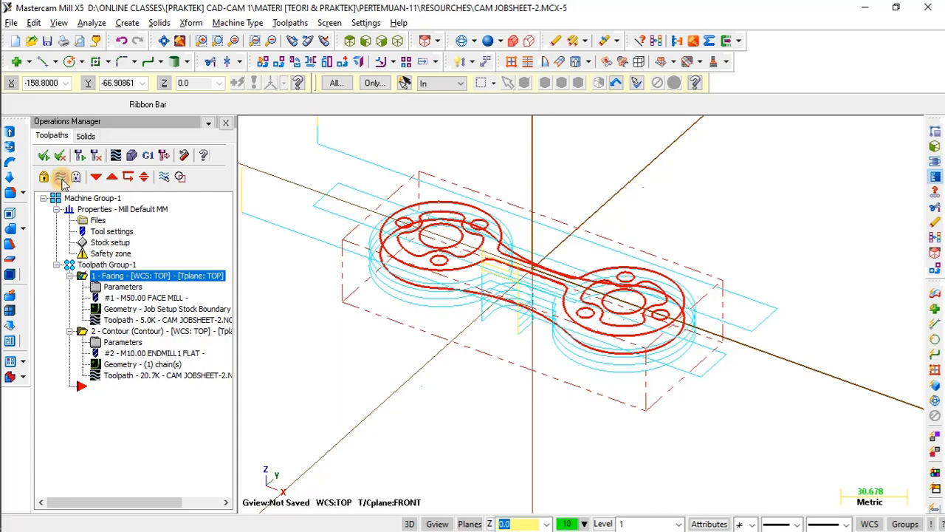
{"action": "middle_click_drag", "start_coordinate": [521, 299], "coordinate": [505, 281]}
{"action": "scroll", "coordinate": [490, 344], "scroll_direction": "up", "scroll_amount": 1}
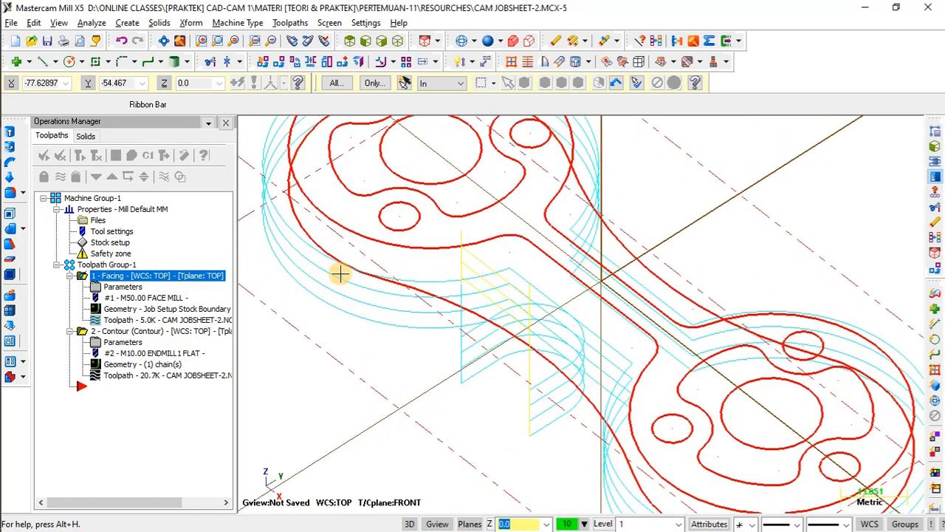
{"action": "middle_click_drag", "start_coordinate": [339, 274], "coordinate": [427, 238]}
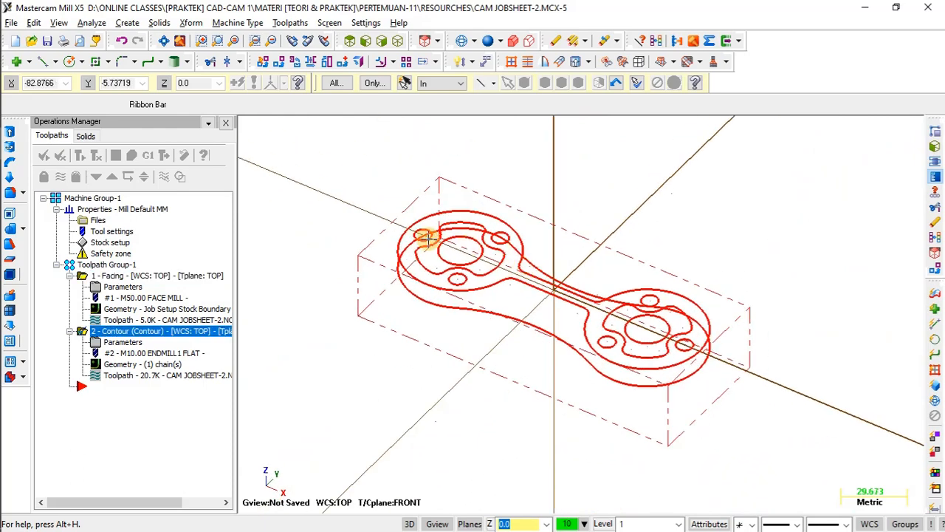
Open Verify for all operations in Toolpath Group-1, take the stock boundaries from the Stock Setup values and enable Change tool/color
{"action": "left_click", "coordinate": [109, 264]}
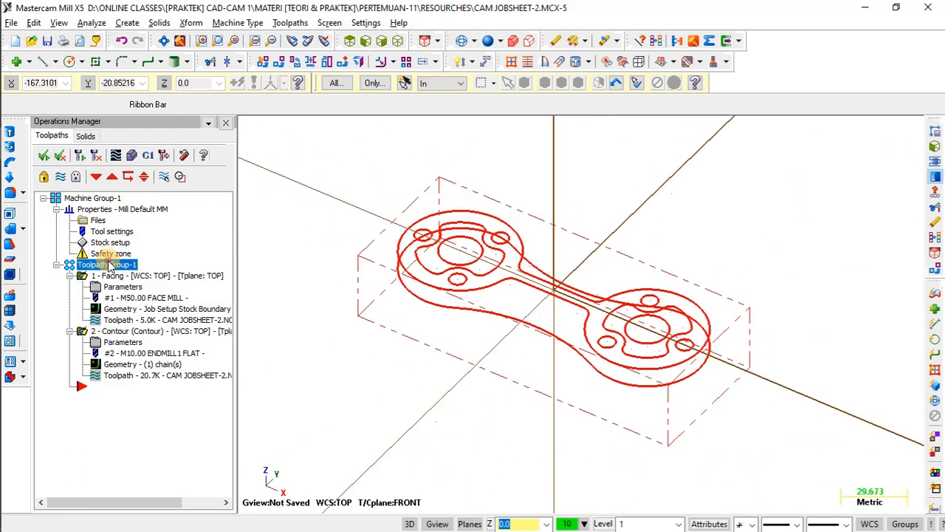
{"action": "middle_click_drag", "start_coordinate": [498, 296], "coordinate": [481, 310]}
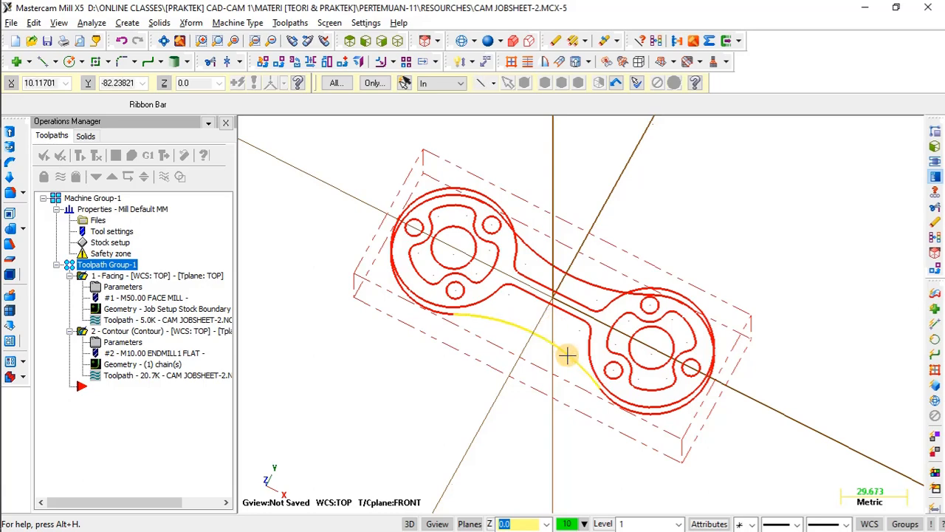
{"action": "middle_click_drag", "start_coordinate": [506, 317], "coordinate": [512, 331]}
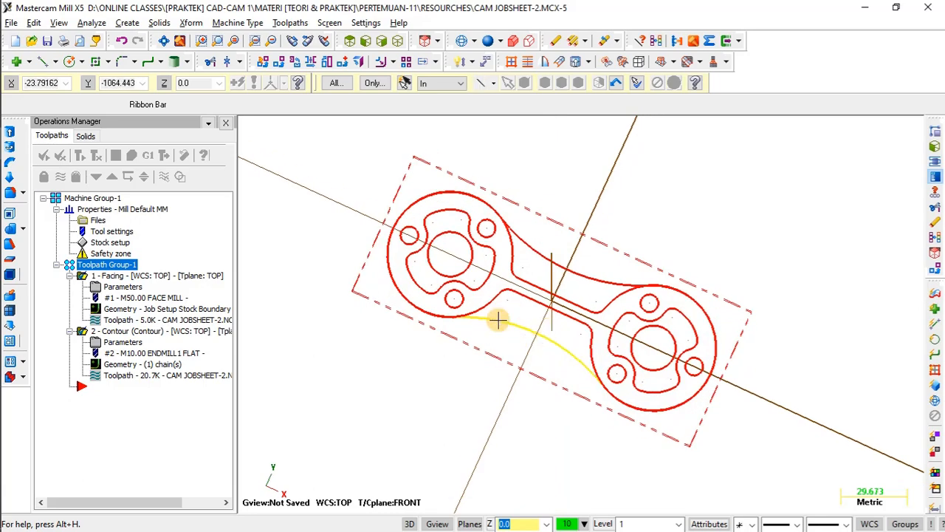
{"action": "middle_click_drag", "start_coordinate": [547, 331], "coordinate": [558, 289]}
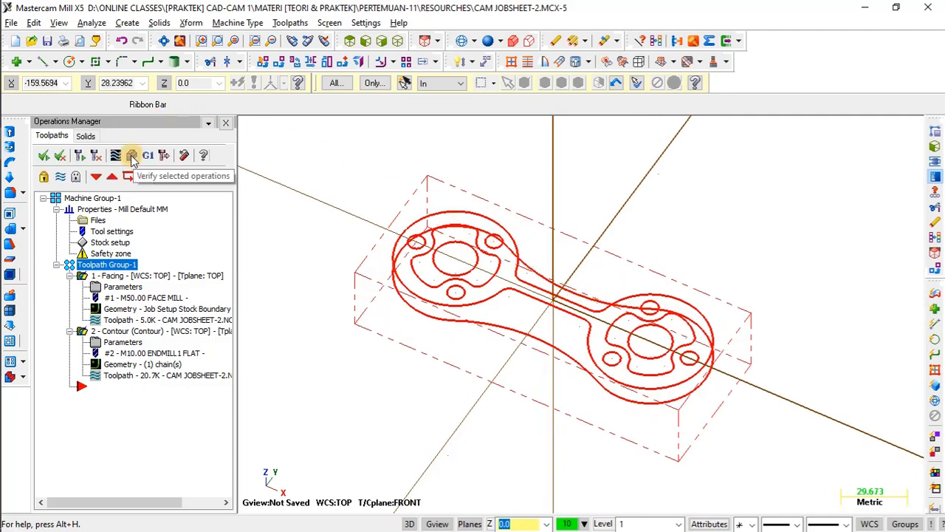
{"action": "left_click", "coordinate": [132, 158]}
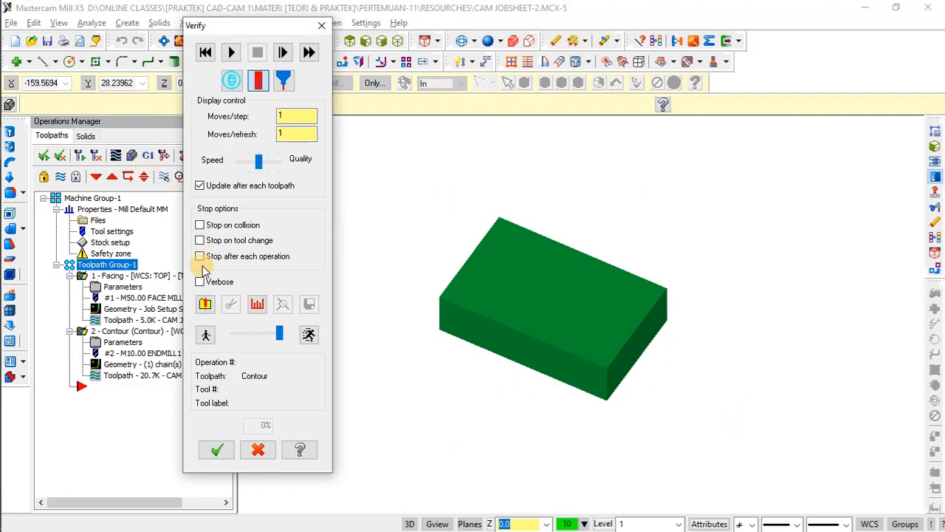
{"action": "left_click", "coordinate": [206, 304]}
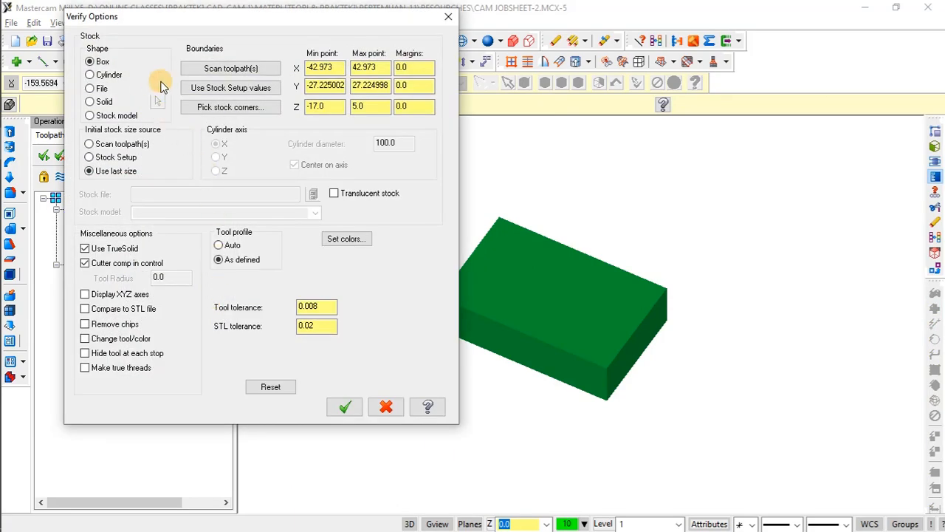
{"action": "left_click", "coordinate": [220, 88]}
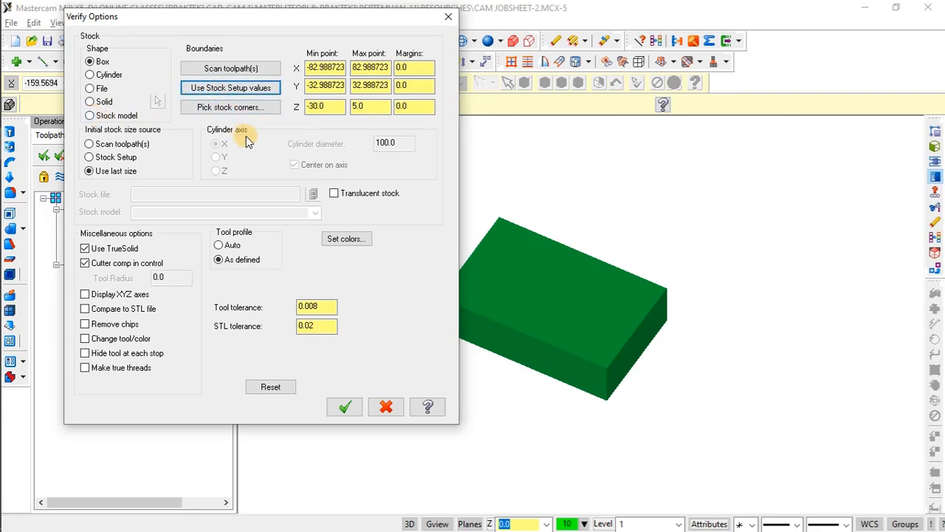
{"action": "left_click", "coordinate": [91, 341]}
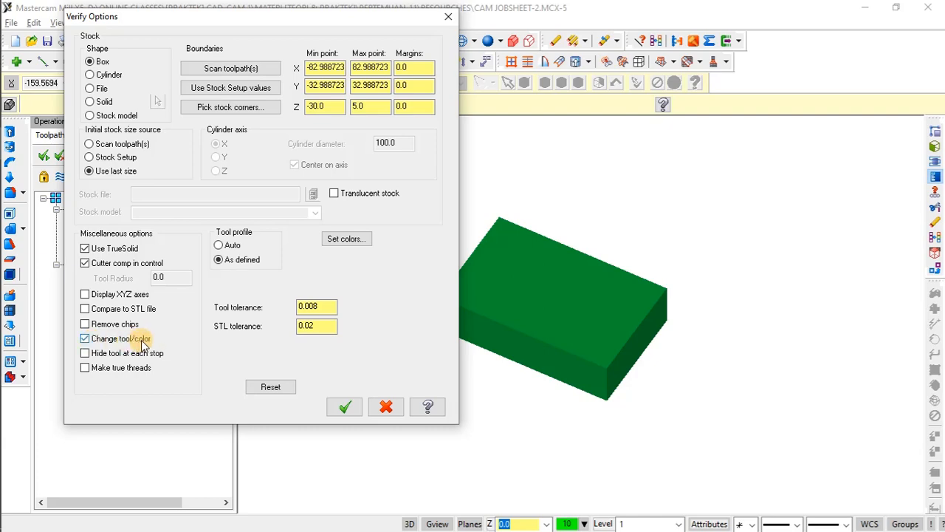
{"action": "left_click", "coordinate": [341, 409]}
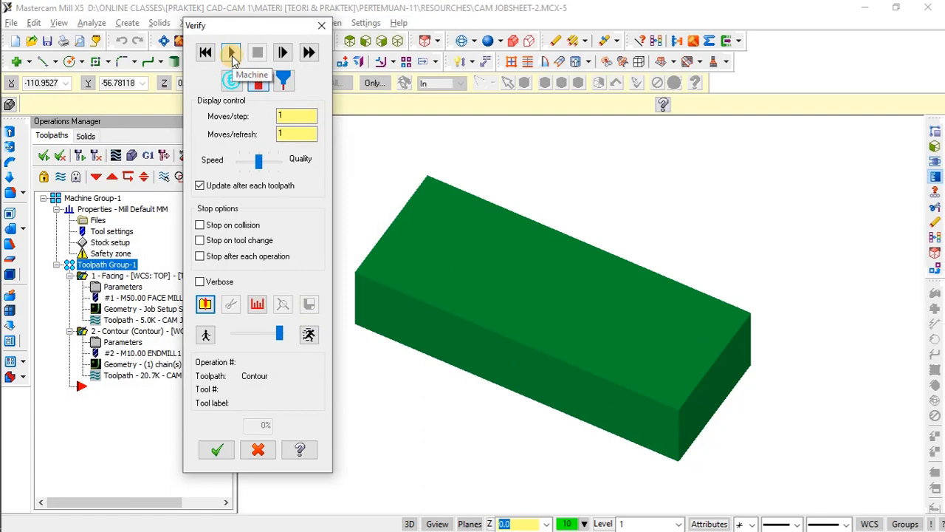
Simulate the facing and contour cuts, inspect the stock left around the part outline, and close the verification
{"action": "left_click", "coordinate": [232, 54]}
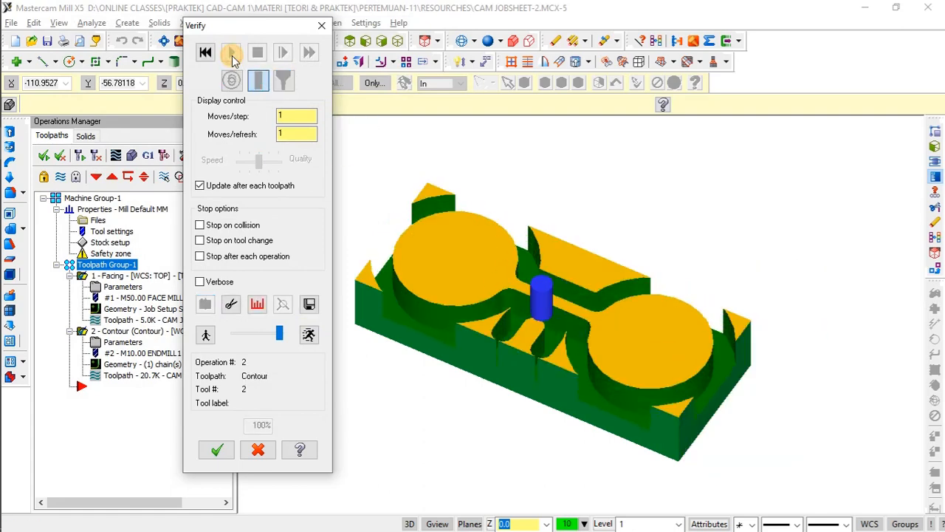
{"action": "mouse_move", "coordinate": [542, 240]}
{"action": "middle_mouse_down"}
{"action": "mouse_move", "coordinate": [519, 289]}
{"action": "mouse_move", "coordinate": [505, 244]}
{"action": "mouse_move", "coordinate": [535, 247]}
{"action": "middle_mouse_up"}
{"action": "scroll", "coordinate": [566, 336], "scroll_direction": "up", "scroll_amount": 2}
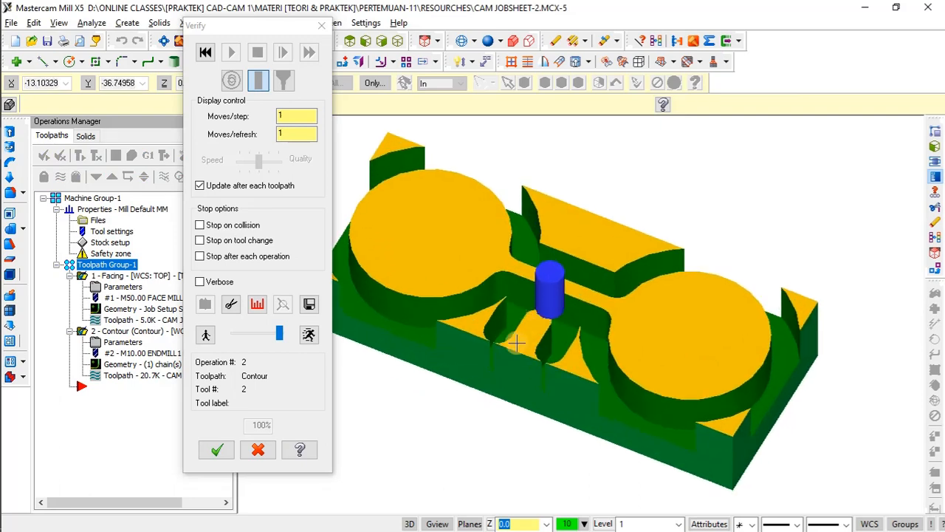
{"action": "middle_click_drag", "start_coordinate": [536, 341], "coordinate": [588, 318]}
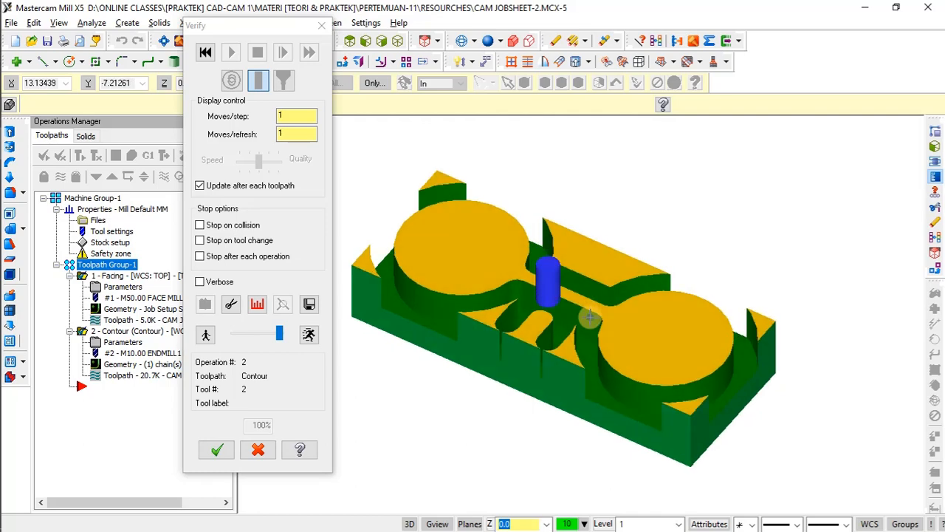
{"action": "left_click", "coordinate": [217, 450]}
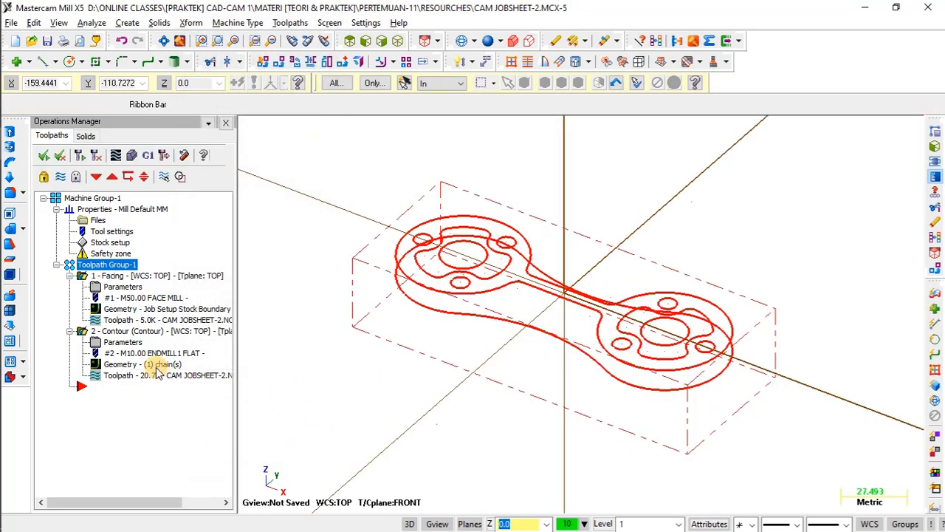
Enable Multi Passes for the contour with 4 rough passes at 5.0 spacing, and regenerate its toolpath
{"action": "left_click", "coordinate": [129, 343]}
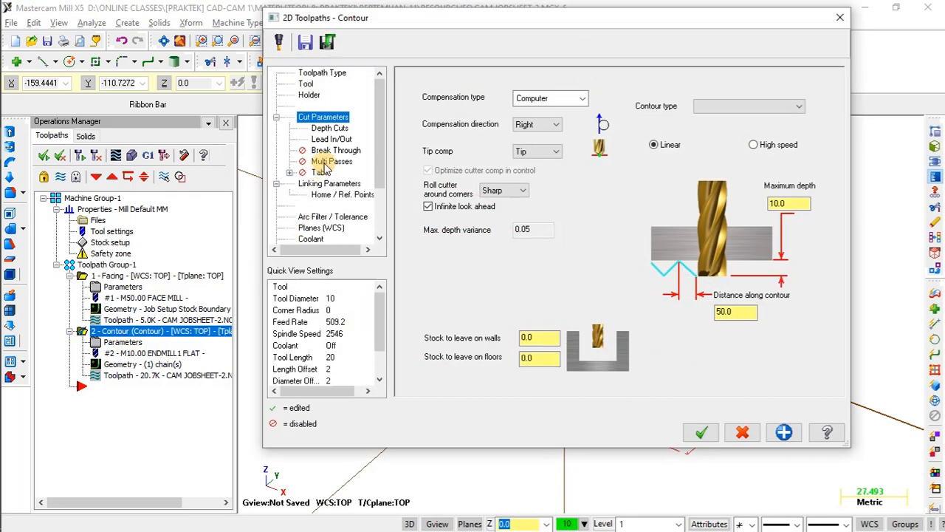
{"action": "left_click", "coordinate": [330, 161]}
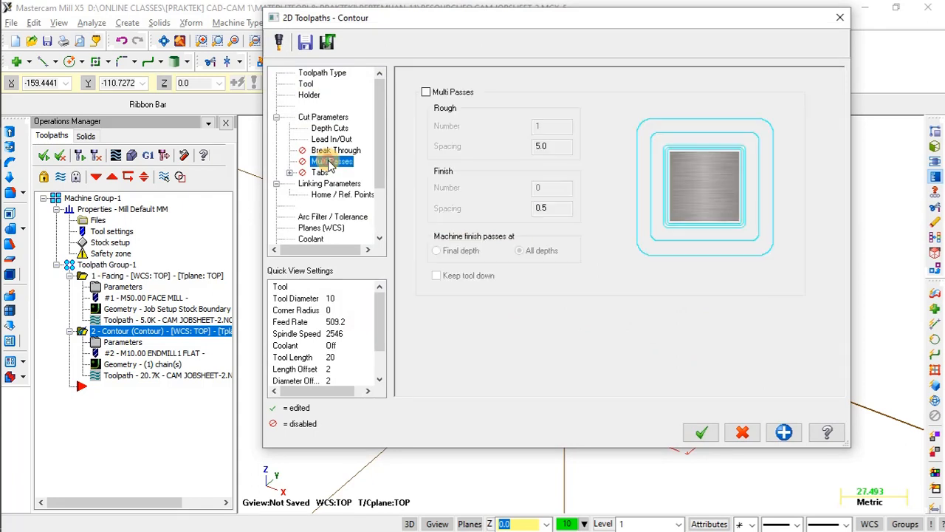
{"action": "left_click", "coordinate": [426, 92]}
{"action": "double_click", "coordinate": [536, 129]}
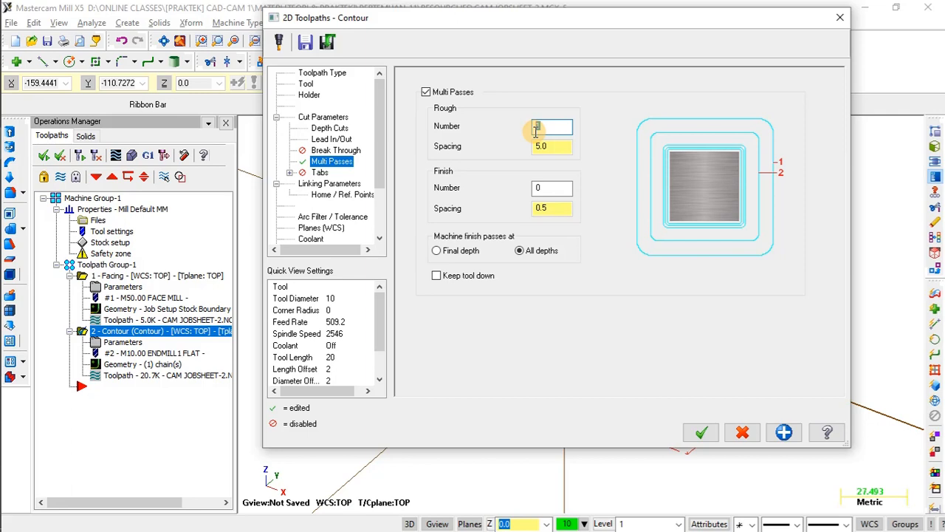
{"action": "double_click", "coordinate": [544, 147]}
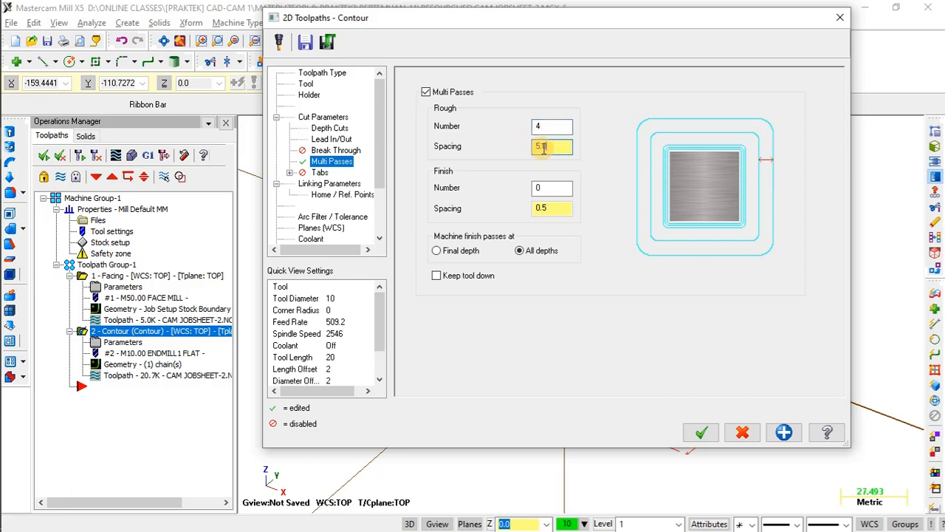
{"action": "left_click", "coordinate": [700, 427]}
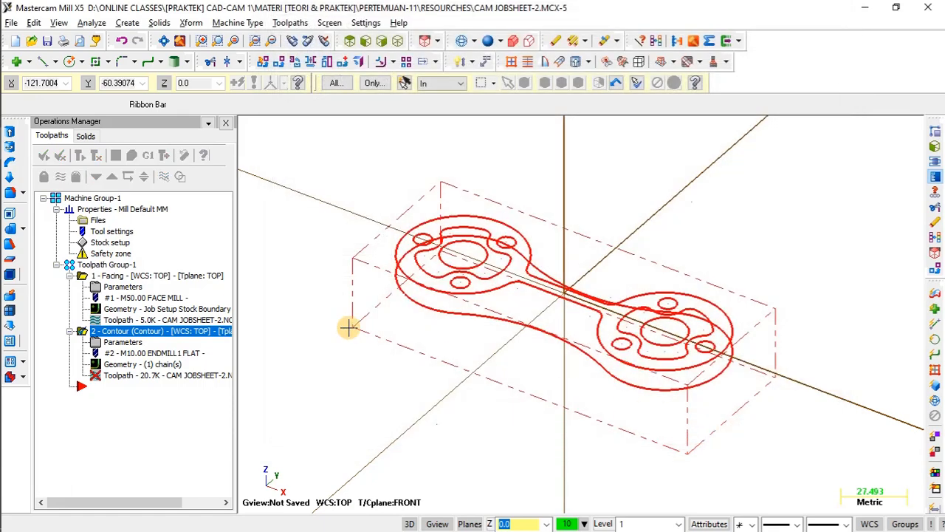
{"action": "left_click", "coordinate": [80, 156]}
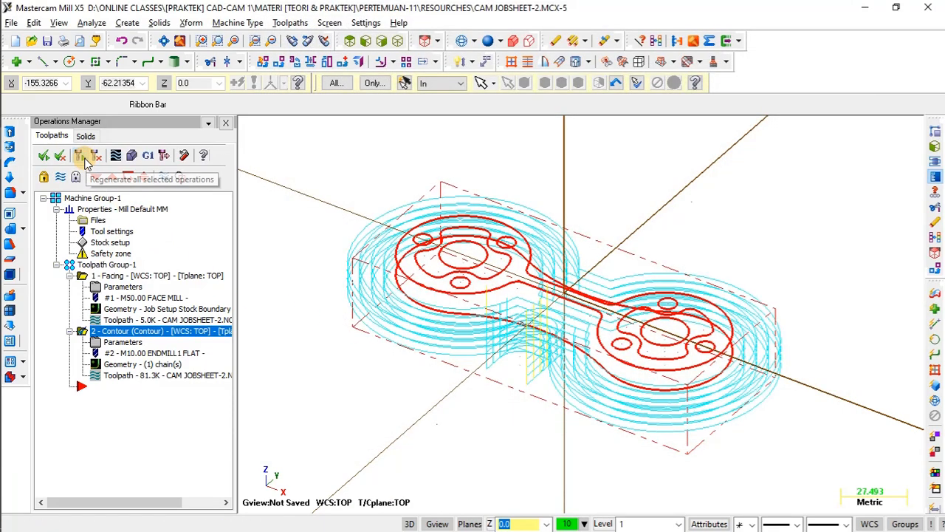
Verify the whole toolpath group with the multi-pass contour and check for material remaining beside the narrow web
{"action": "left_click", "coordinate": [112, 265]}
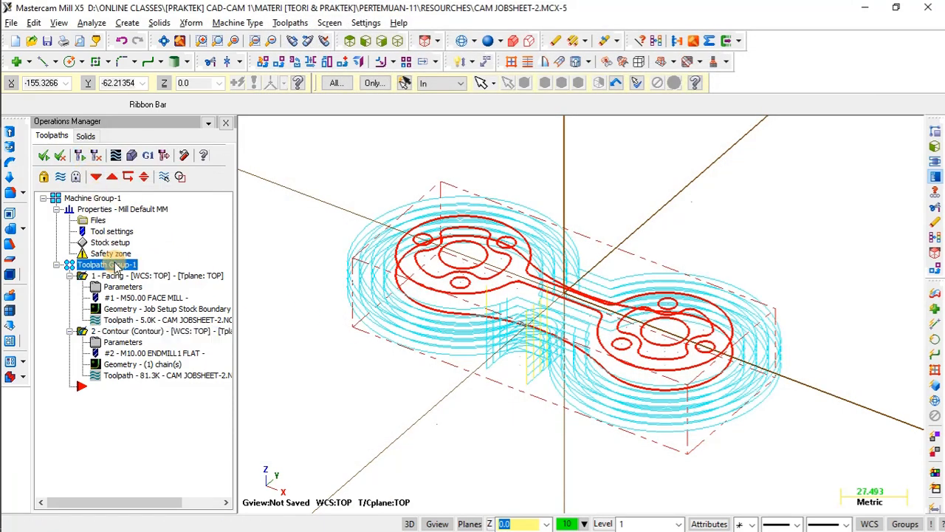
{"action": "left_click", "coordinate": [132, 156]}
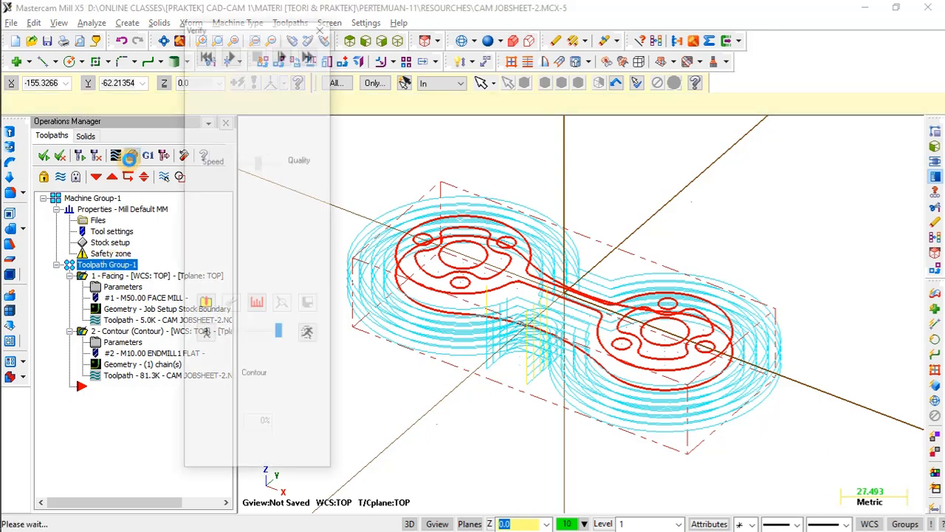
{"action": "left_click", "coordinate": [231, 52]}
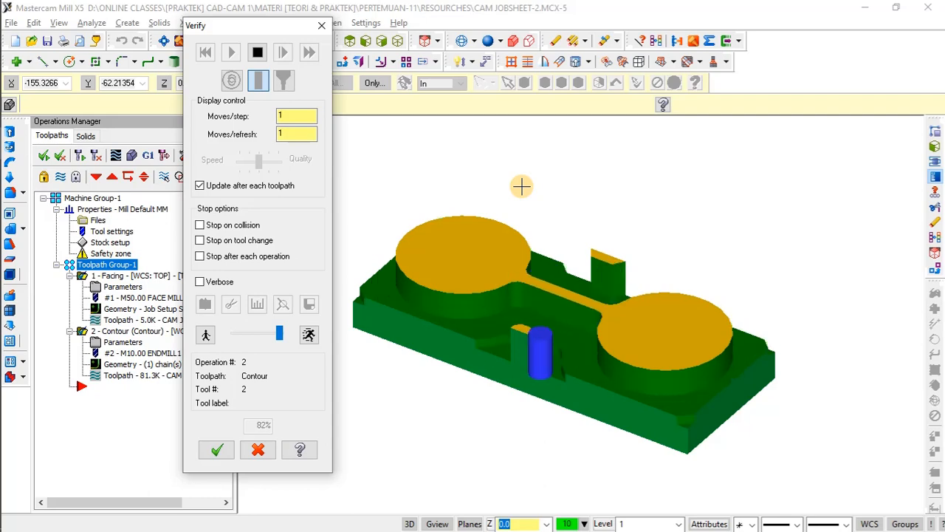
{"action": "mouse_move", "coordinate": [592, 243]}
{"action": "middle_mouse_down"}
{"action": "mouse_move", "coordinate": [578, 305]}
{"action": "mouse_move", "coordinate": [579, 268]}
{"action": "mouse_move", "coordinate": [590, 312]}
{"action": "mouse_move", "coordinate": [592, 251]}
{"action": "middle_mouse_up"}
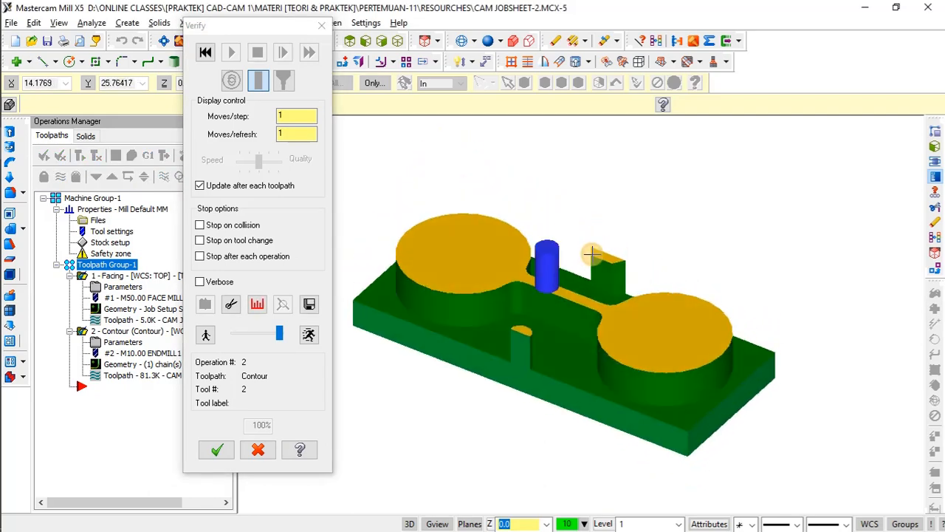
{"action": "left_click", "coordinate": [216, 450]}
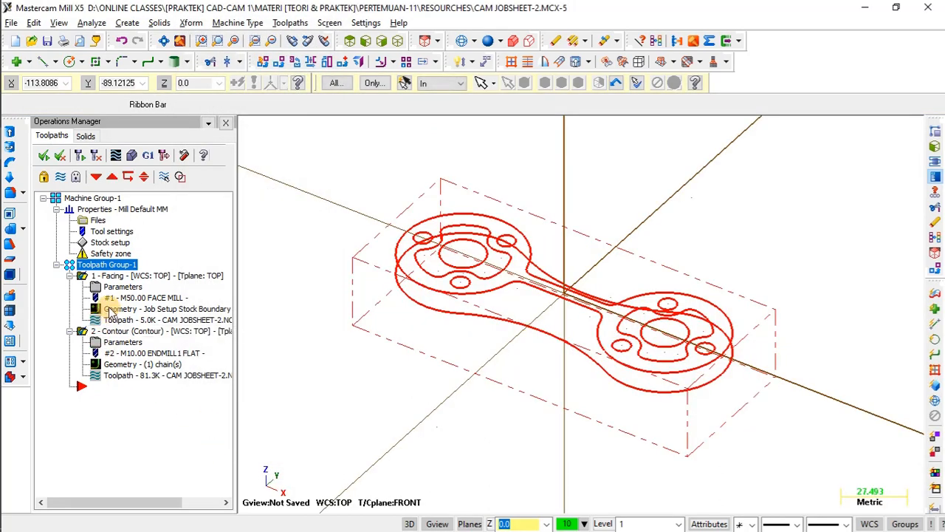
Set the contour's number of rough passes to 5 and regenerate its toolpath
{"action": "left_click", "coordinate": [123, 341]}
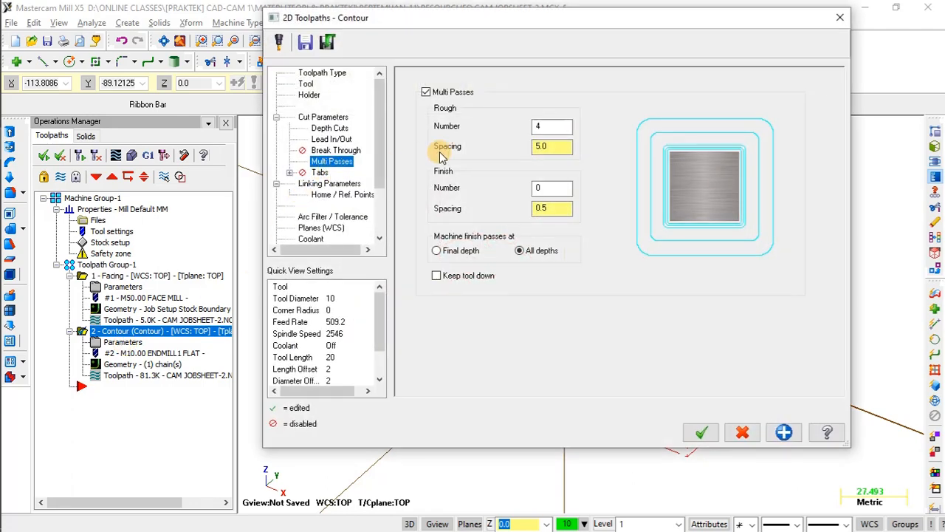
{"action": "left_click", "coordinate": [542, 128]}
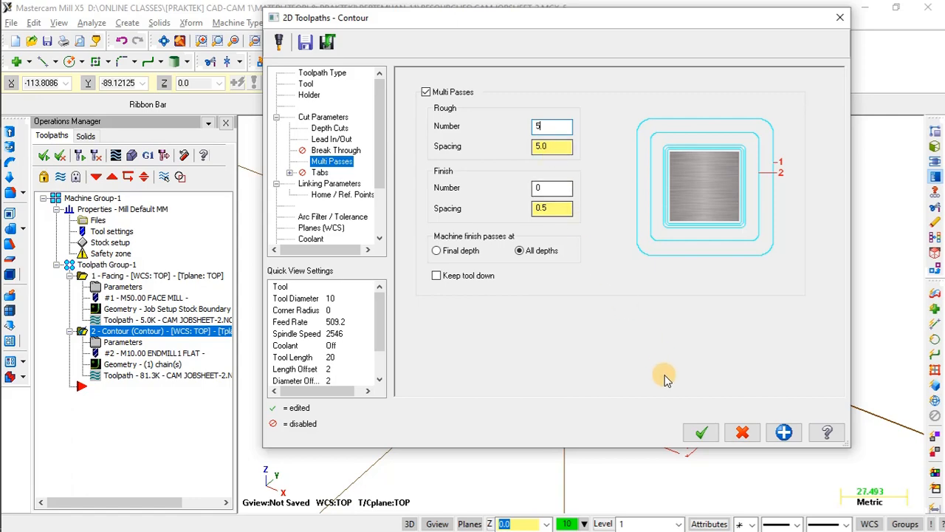
{"action": "left_click", "coordinate": [701, 432]}
{"action": "left_click", "coordinate": [79, 158]}
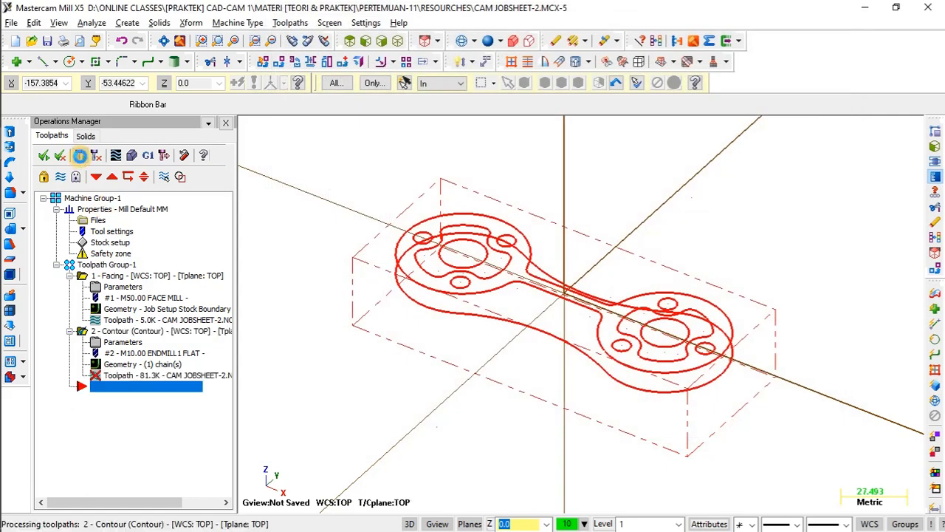
Rerun the machining simulation of Toolpath Group-1 with the five-pass contour, inspect the cleared stock, and close the verification
{"action": "left_click", "coordinate": [105, 264]}
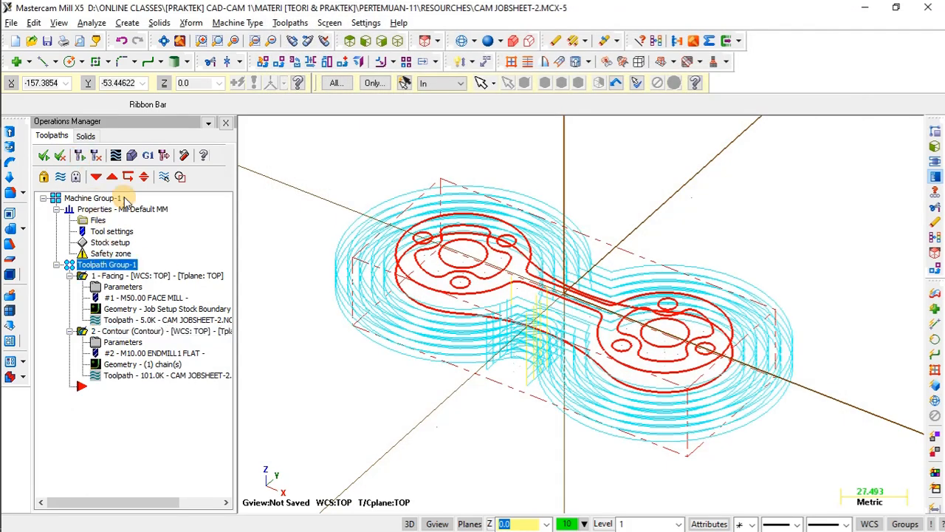
{"action": "left_click", "coordinate": [132, 154]}
{"action": "left_click", "coordinate": [232, 53]}
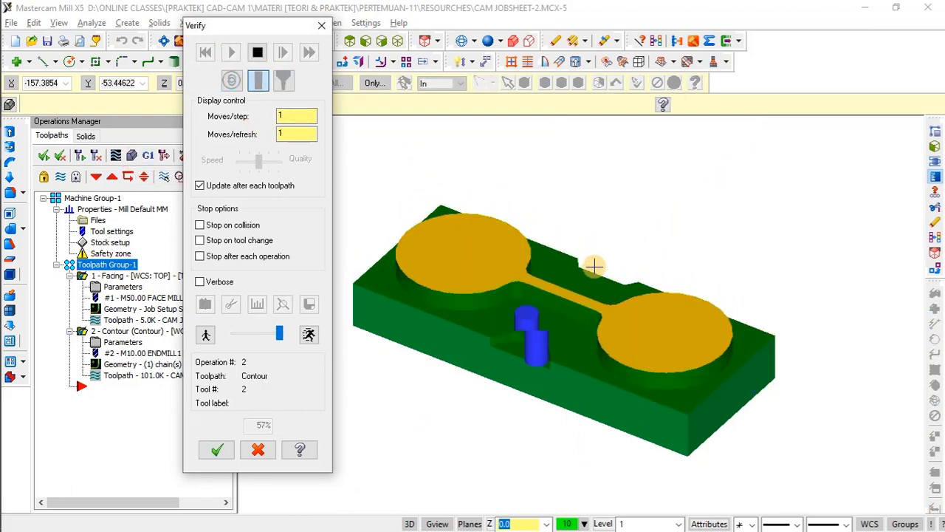
{"action": "mouse_move", "coordinate": [593, 263]}
{"action": "middle_mouse_down"}
{"action": "mouse_move", "coordinate": [566, 342]}
{"action": "mouse_move", "coordinate": [569, 271]}
{"action": "mouse_move", "coordinate": [578, 333]}
{"action": "mouse_move", "coordinate": [576, 303]}
{"action": "mouse_move", "coordinate": [554, 263]}
{"action": "mouse_move", "coordinate": [612, 264]}
{"action": "mouse_move", "coordinate": [571, 243]}
{"action": "mouse_move", "coordinate": [616, 289]}
{"action": "mouse_move", "coordinate": [606, 272]}
{"action": "middle_mouse_up"}
{"action": "left_click", "coordinate": [213, 454]}
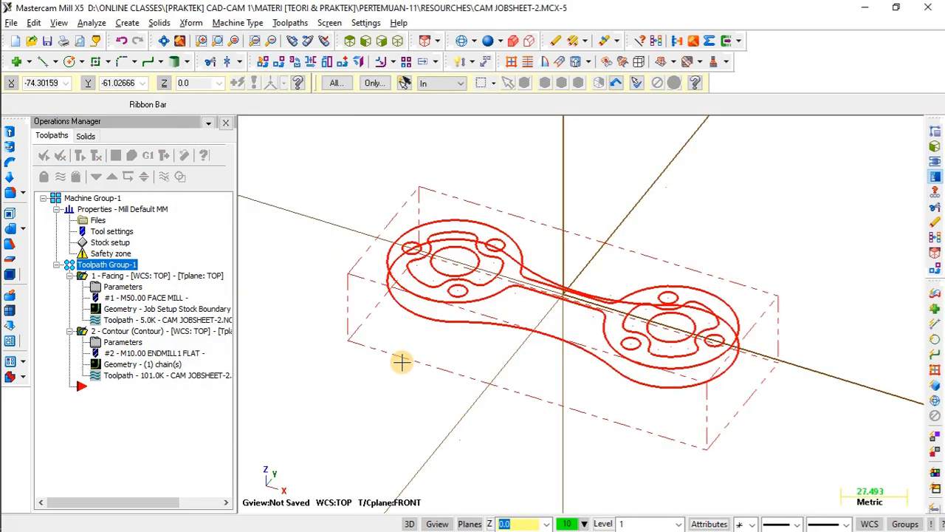
Check the part's lower outline on the Job Sheet 2 drawing and duplicate the contour operation in Toolpath Group-1
{"action": "key", "text": "alt+Tab"}
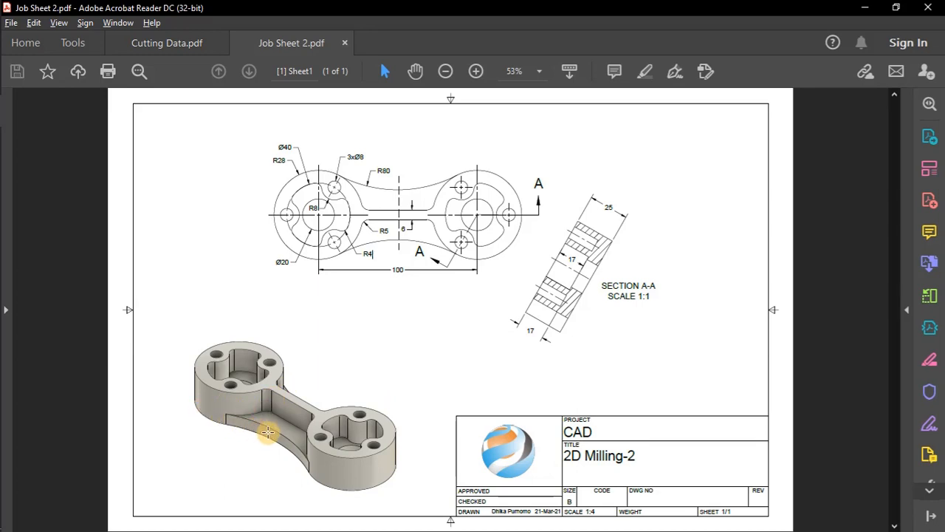
{"action": "key", "text": "alt+Tab"}
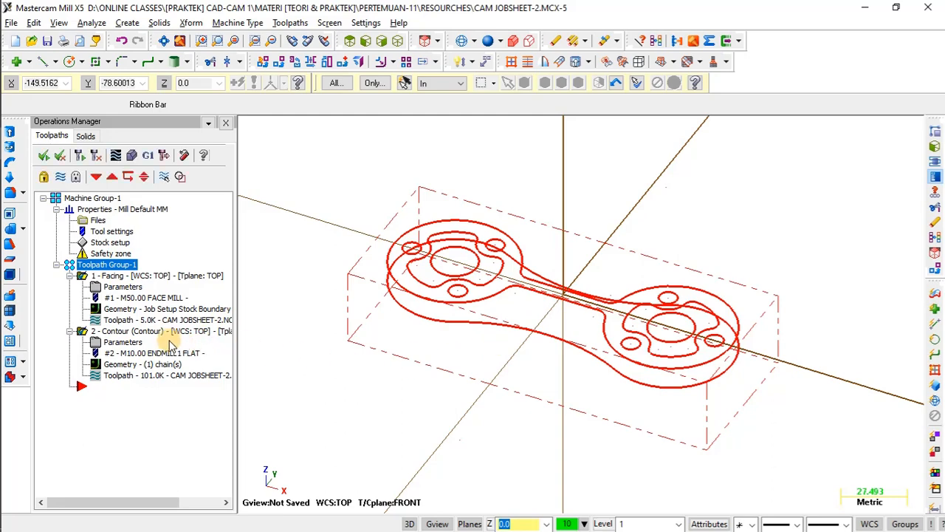
{"action": "left_click", "coordinate": [136, 331]}
{"action": "right_click", "coordinate": [138, 332]}
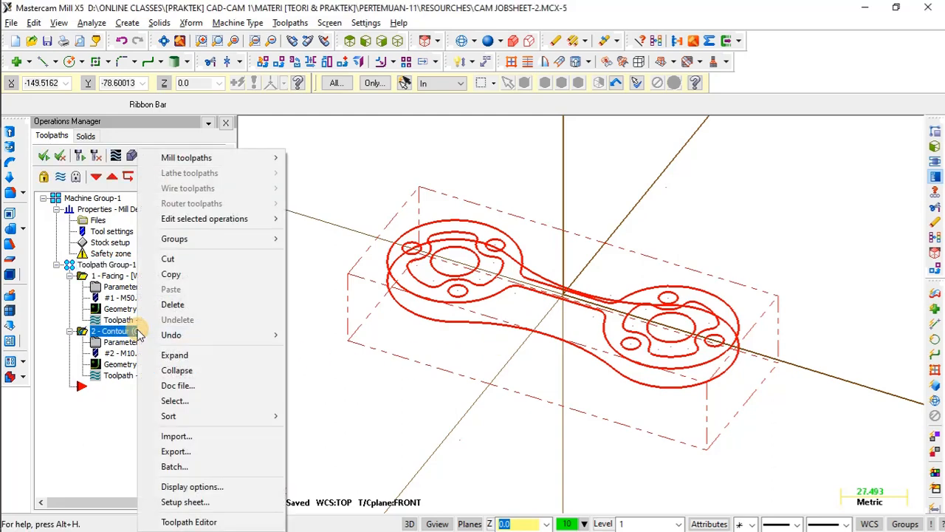
{"action": "left_click", "coordinate": [186, 272]}
{"action": "right_click", "coordinate": [133, 414]}
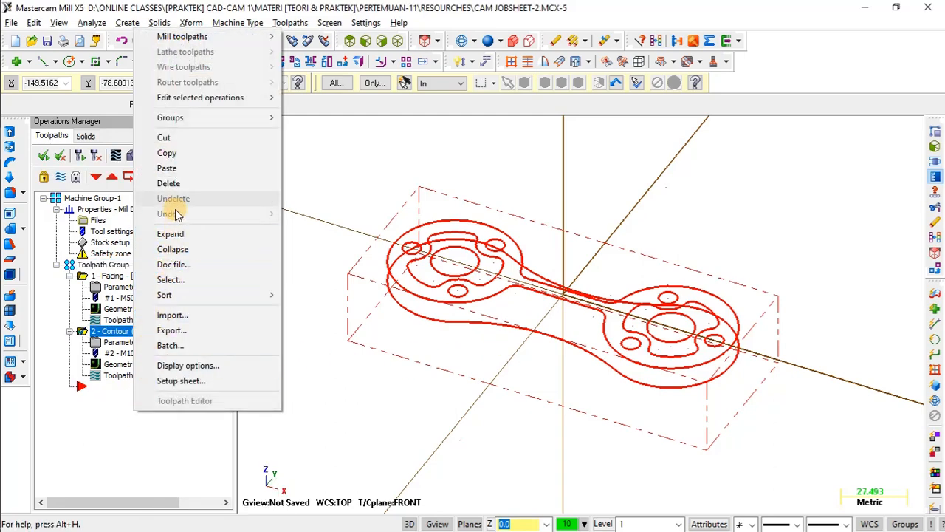
{"action": "left_click", "coordinate": [177, 168]}
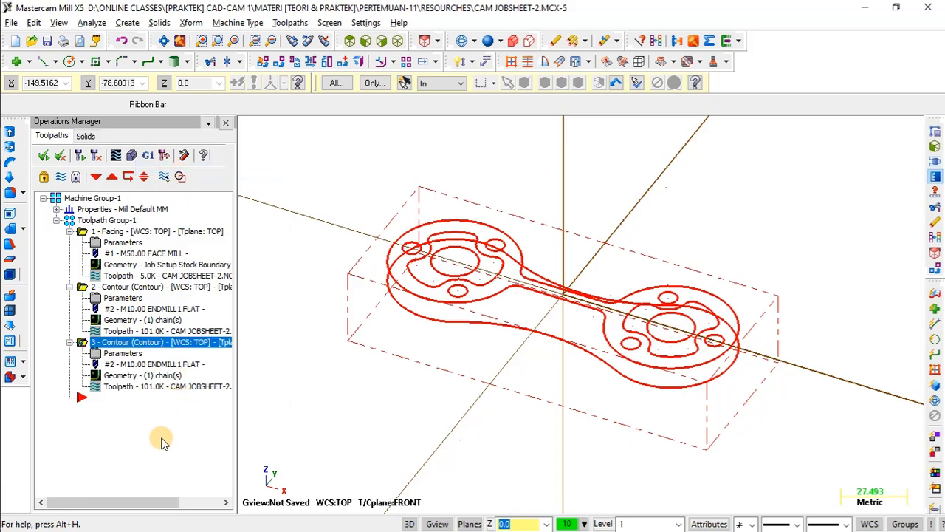
Rechain the copied contour operation to the part's lower outer outline, replacing its upper outline chain
{"action": "left_click", "coordinate": [152, 378]}
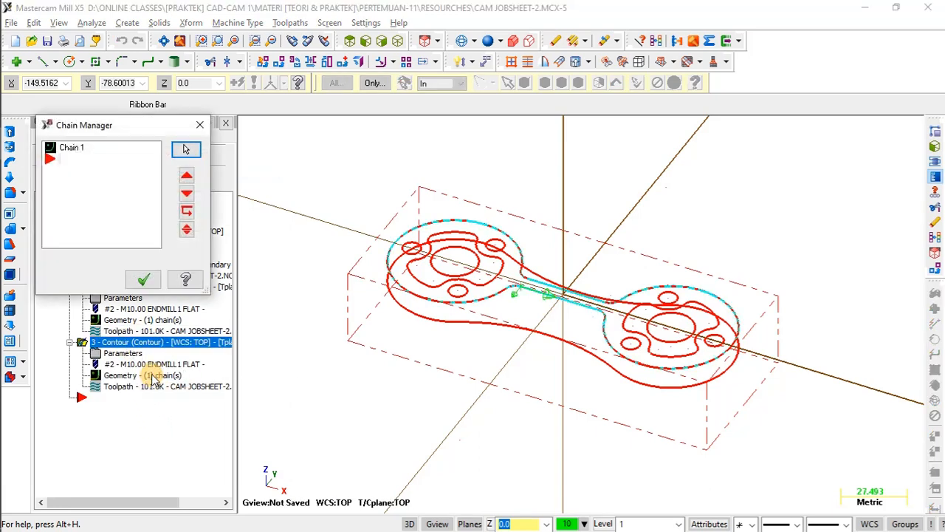
{"action": "right_click", "coordinate": [104, 192]}
{"action": "left_click", "coordinate": [158, 173]}
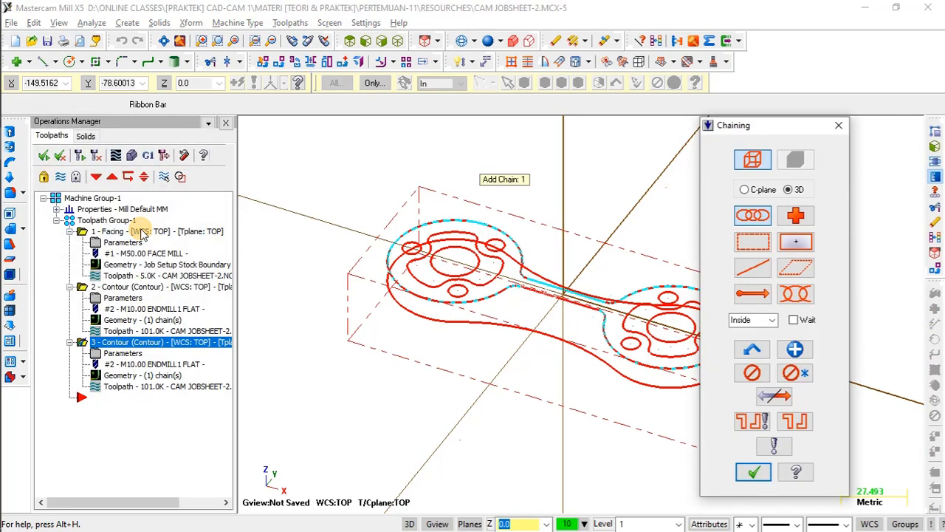
{"action": "left_click", "coordinate": [537, 337]}
{"action": "scroll", "coordinate": [495, 354], "scroll_direction": "up", "scroll_amount": 3}
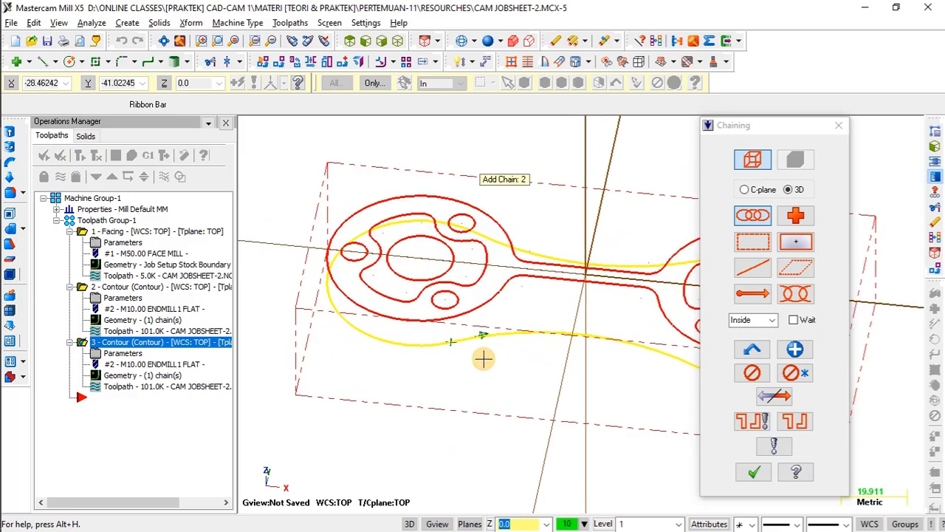
{"action": "scroll", "coordinate": [491, 341], "scroll_direction": "up", "scroll_amount": 2}
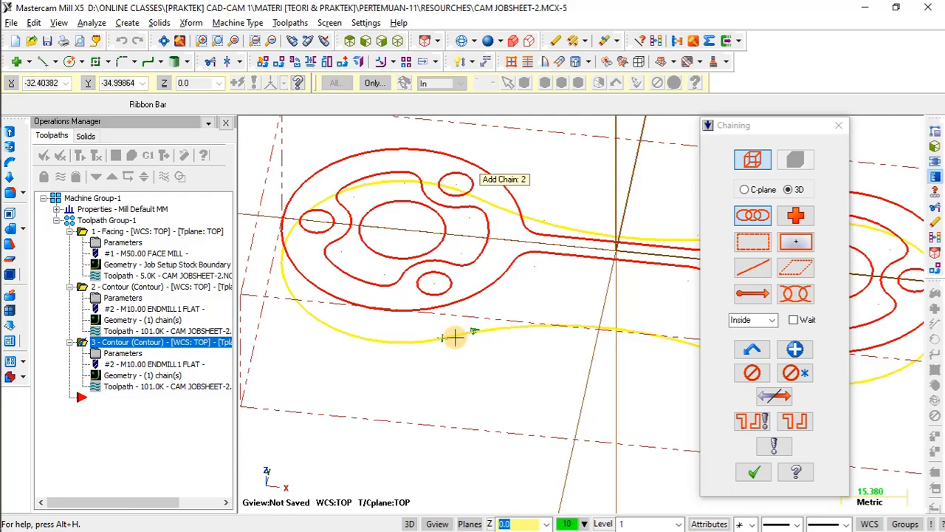
{"action": "left_click", "coordinate": [772, 397]}
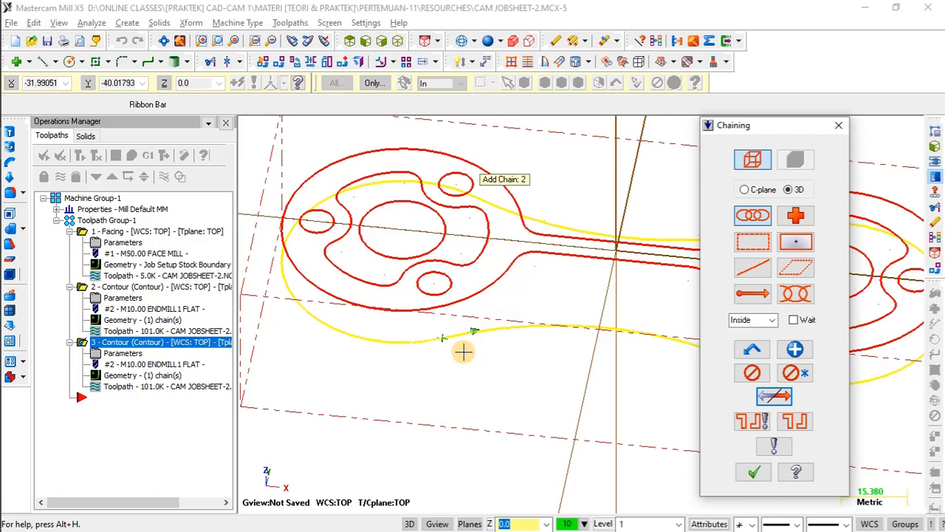
{"action": "left_click", "coordinate": [753, 471]}
{"action": "left_click", "coordinate": [143, 279]}
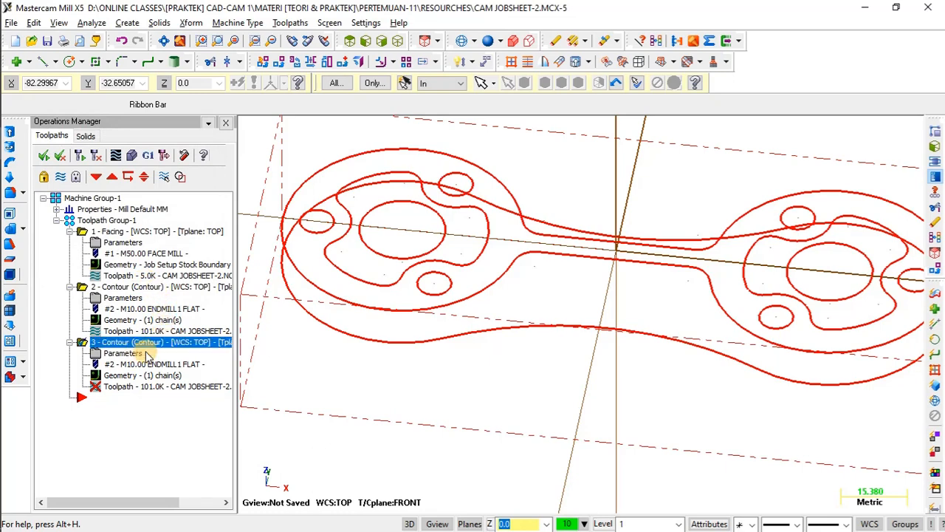
Set the copied contour's top of stock to -17.0 and depth to -26, using the section dimensions on the job sheet
{"action": "mouse_move", "coordinate": [309, 347]}
{"action": "middle_mouse_down"}
{"action": "mouse_move", "coordinate": [356, 337]}
{"action": "mouse_move", "coordinate": [308, 338]}
{"action": "middle_mouse_up"}
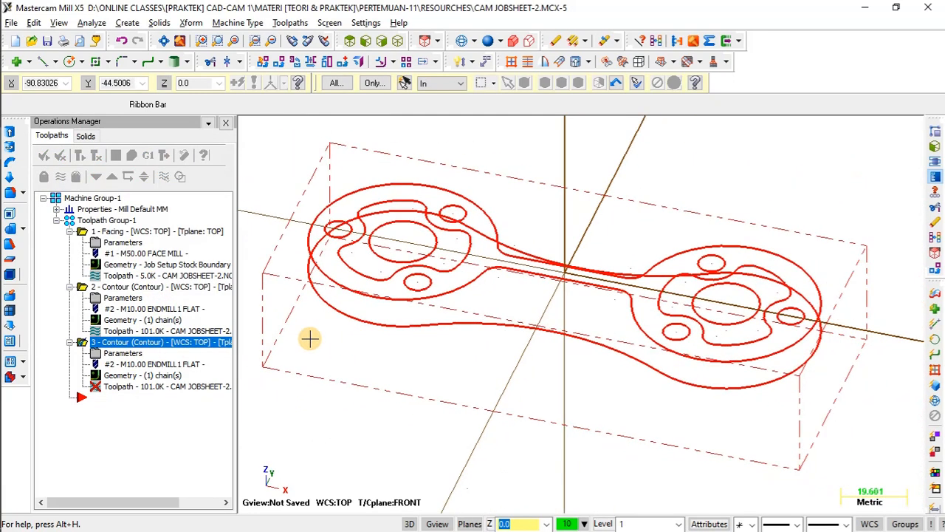
{"action": "left_click", "coordinate": [133, 354]}
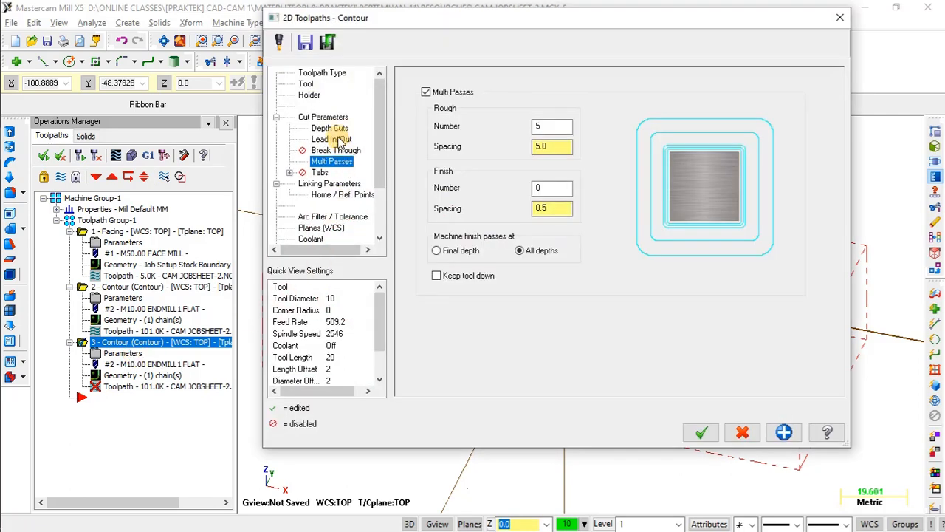
{"action": "left_click", "coordinate": [332, 120]}
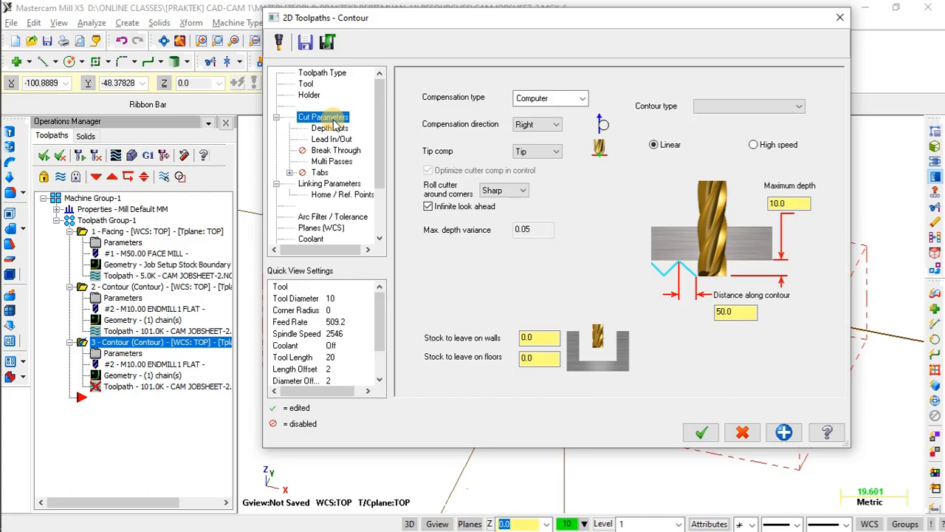
{"action": "left_click", "coordinate": [332, 183]}
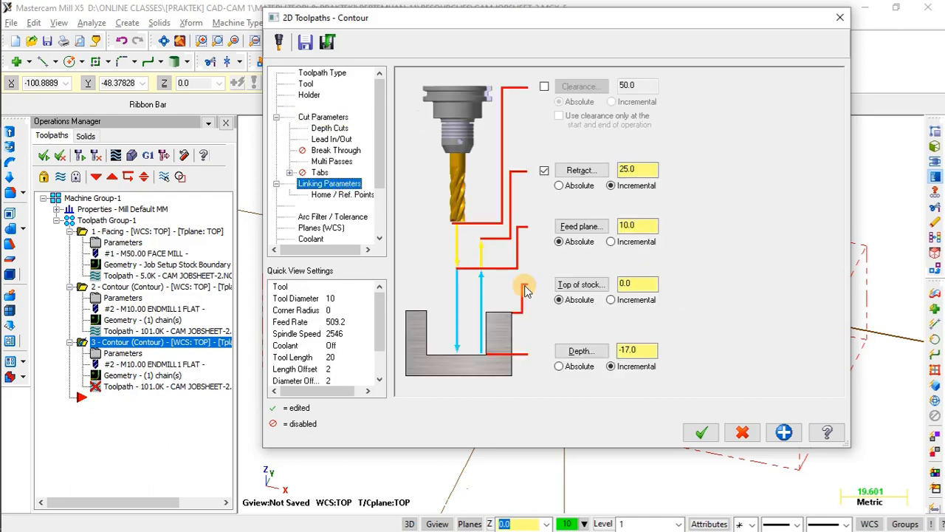
{"action": "key", "text": "alt+Tab"}
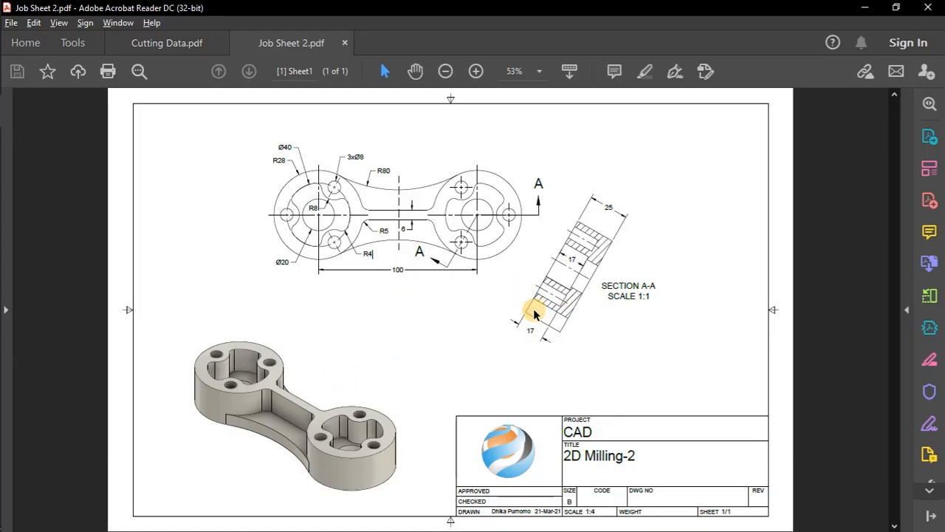
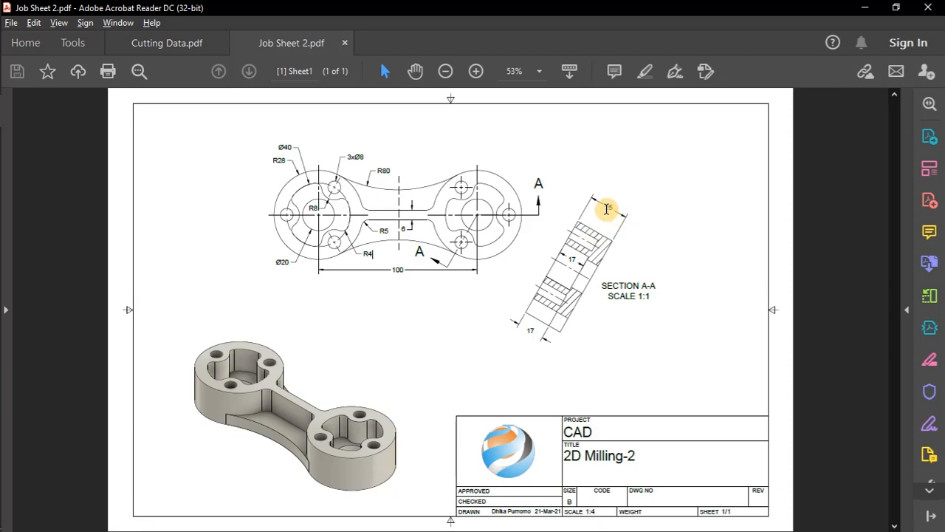
{"action": "key", "text": "alt+Tab"}
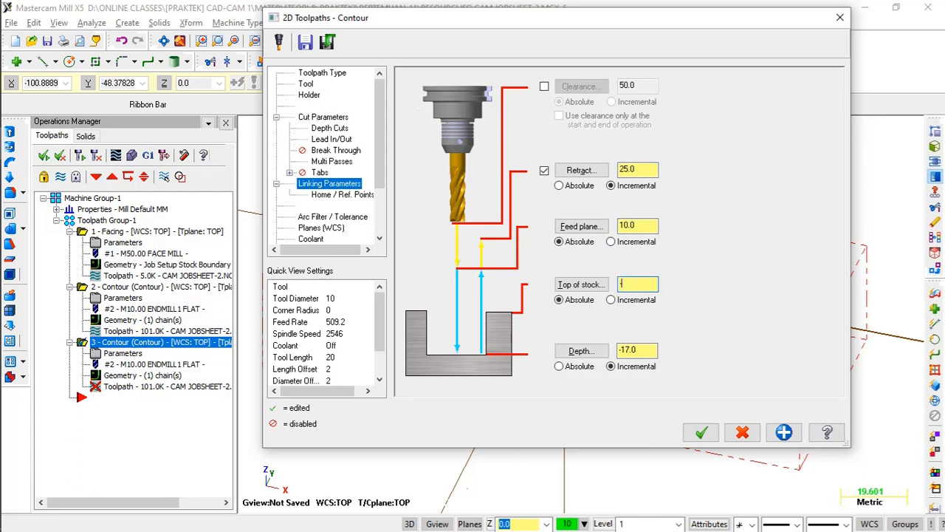
{"action": "double_click", "coordinate": [627, 351]}
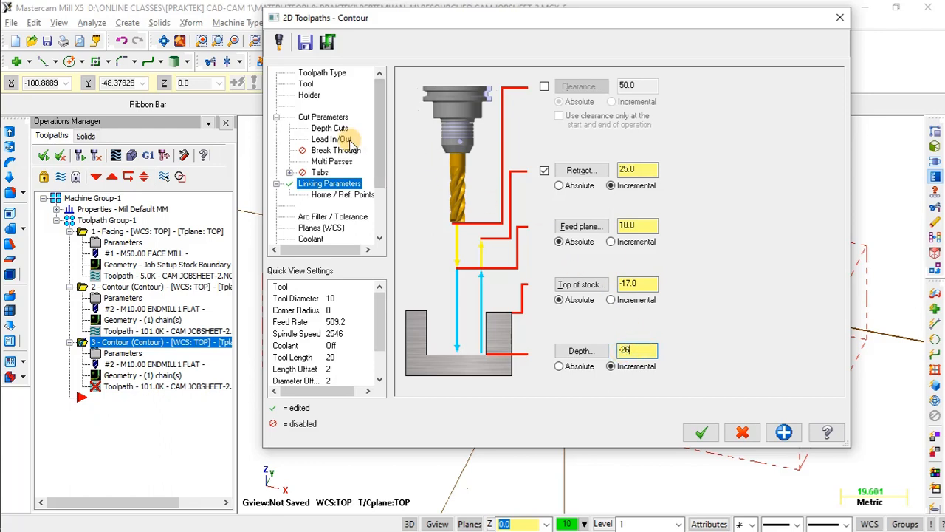
Set the lower contour's number of rough passes to 2 and regenerate its toolpath
{"action": "left_click", "coordinate": [333, 162]}
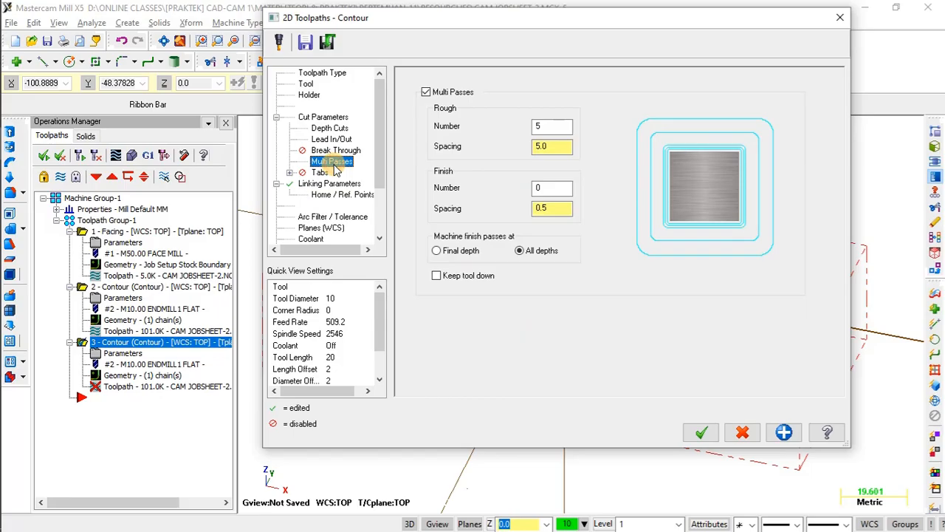
{"action": "key", "text": "alt+Tab"}
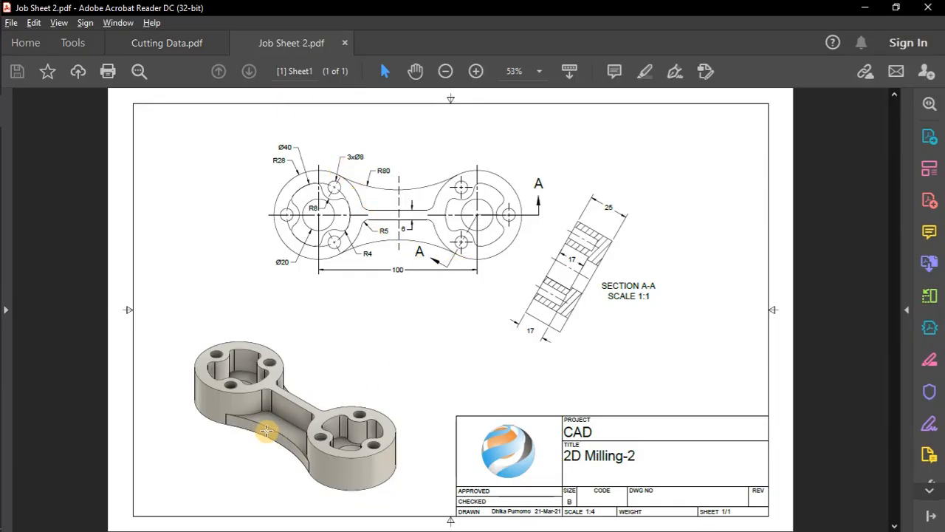
{"action": "key", "text": "alt+Tab"}
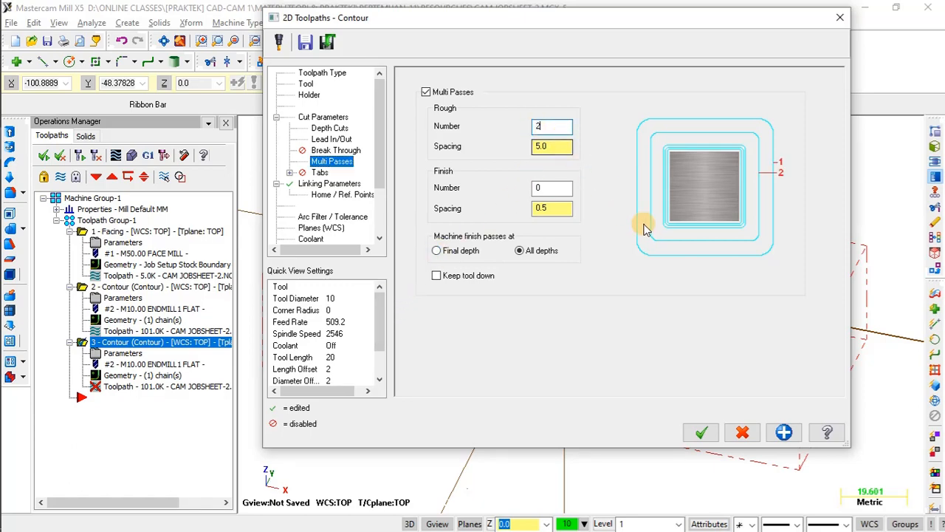
{"action": "left_click", "coordinate": [700, 432]}
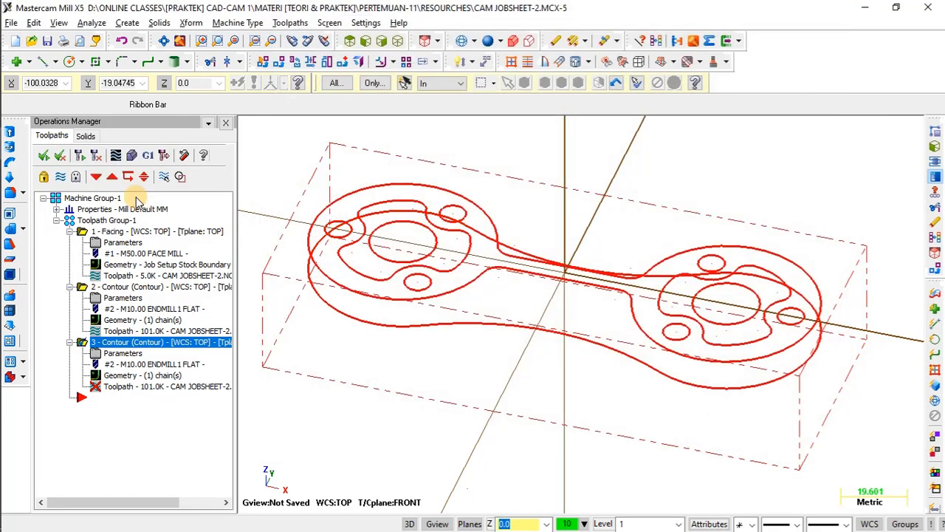
{"action": "left_click", "coordinate": [85, 157]}
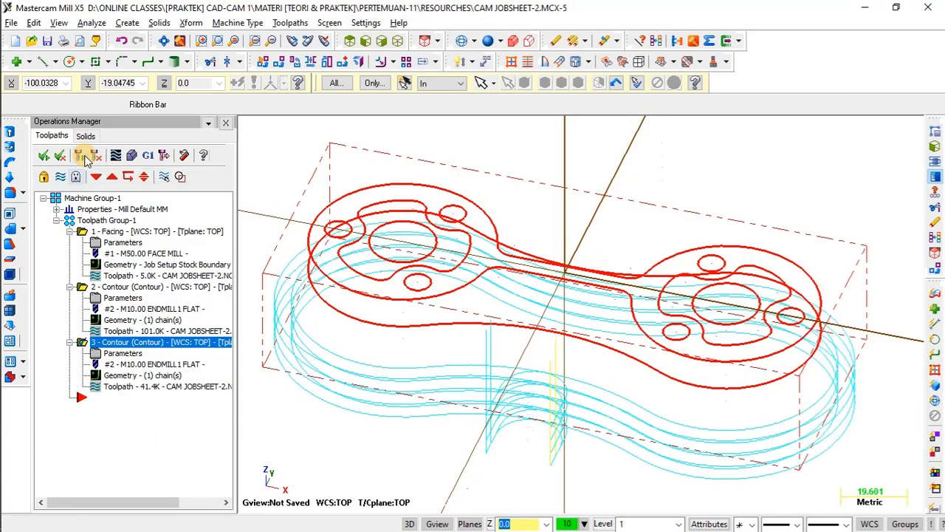
Verify all operations of Toolpath Group-1, inspect the simulated part for leftover stock around the lower outline, and close the verification
{"action": "mouse_move", "coordinate": [418, 283]}
{"action": "middle_mouse_down"}
{"action": "mouse_move", "coordinate": [456, 296]}
{"action": "mouse_move", "coordinate": [506, 338]}
{"action": "mouse_move", "coordinate": [511, 359]}
{"action": "mouse_move", "coordinate": [531, 322]}
{"action": "middle_mouse_up"}
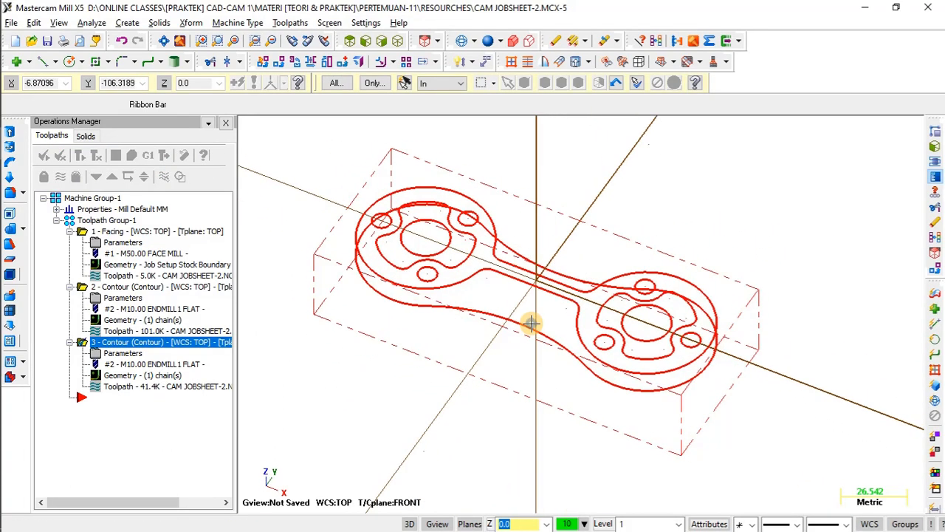
{"action": "middle_click_drag", "start_coordinate": [474, 289], "coordinate": [480, 274]}
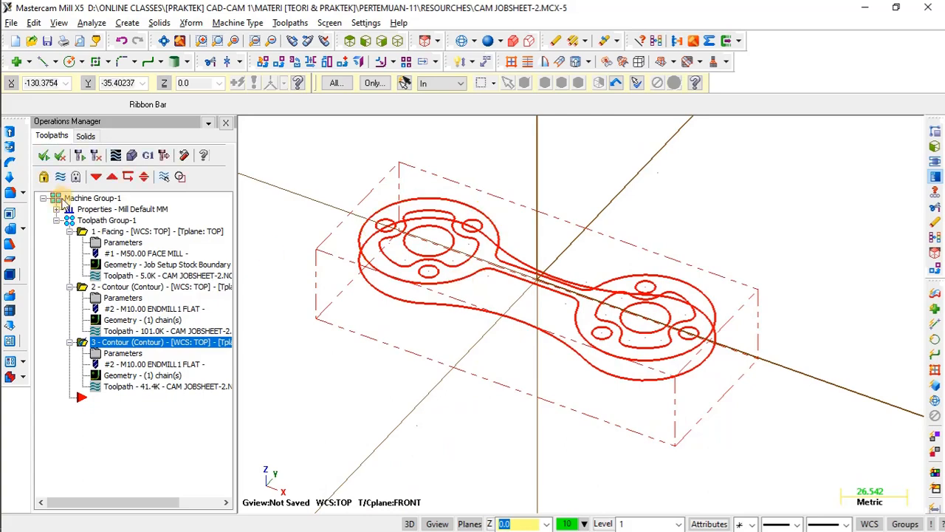
{"action": "middle_click_drag", "start_coordinate": [565, 247], "coordinate": [575, 274]}
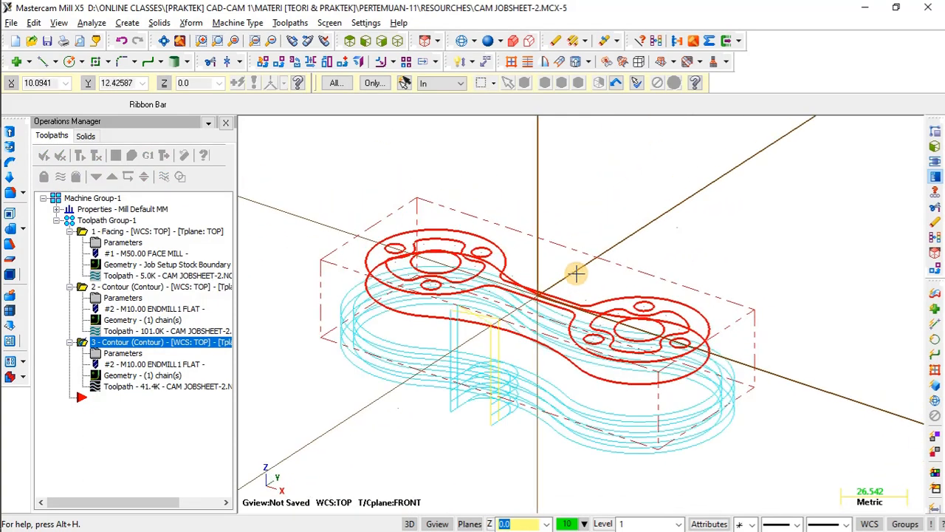
{"action": "left_click", "coordinate": [107, 221]}
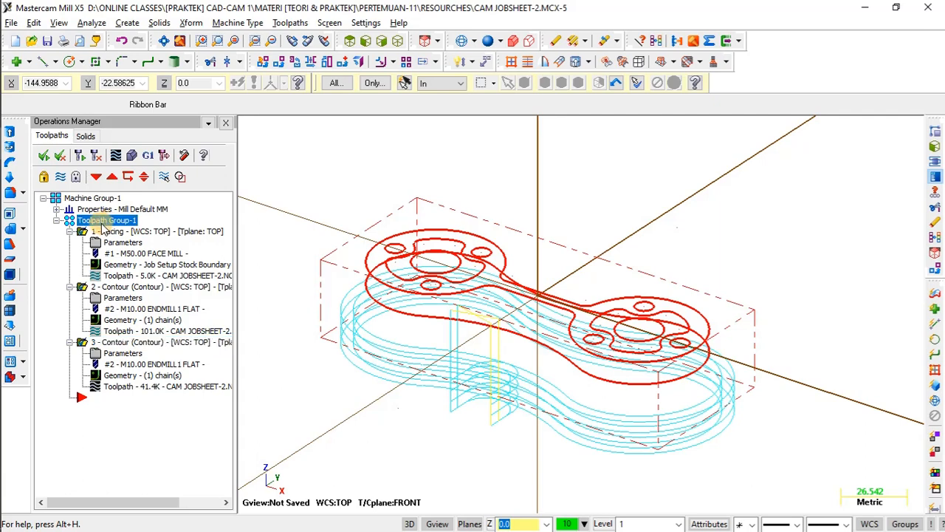
{"action": "left_click", "coordinate": [132, 157]}
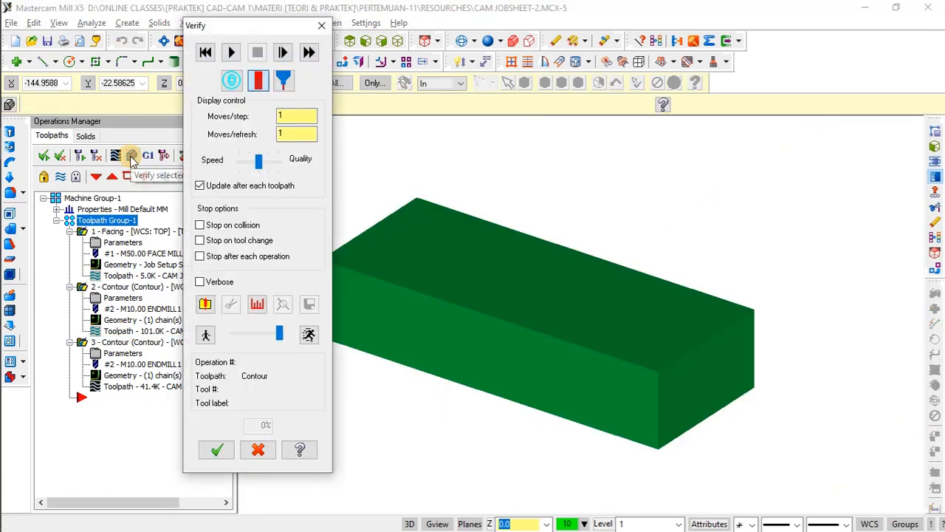
{"action": "left_click", "coordinate": [232, 53]}
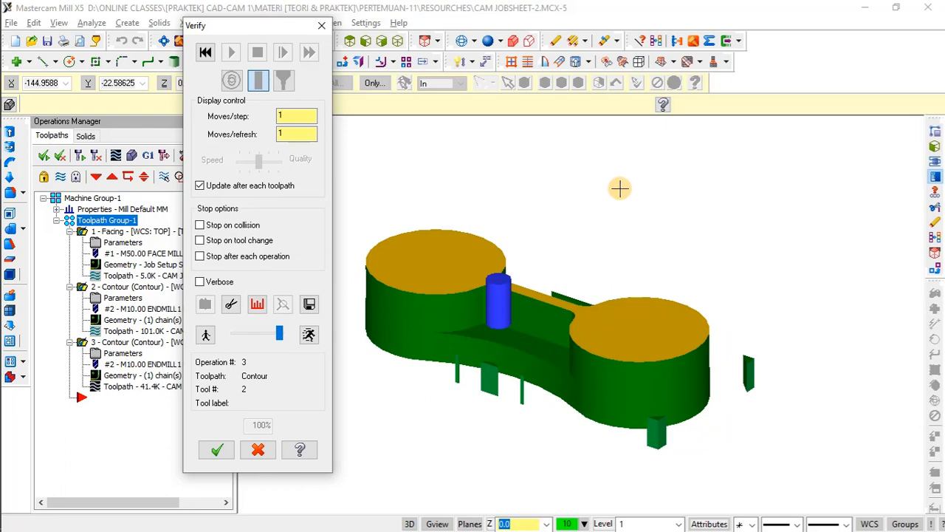
{"action": "middle_click_drag", "start_coordinate": [576, 244], "coordinate": [587, 299]}
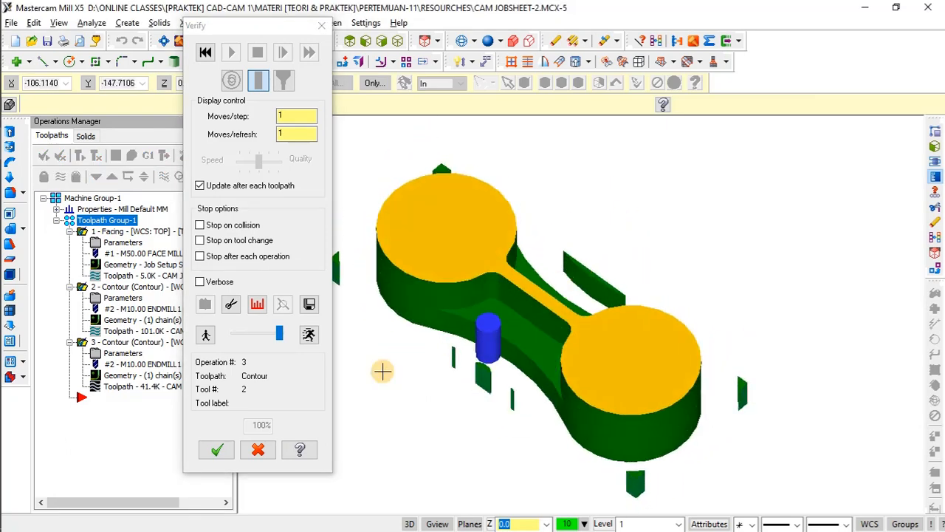
{"action": "left_click", "coordinate": [217, 450]}
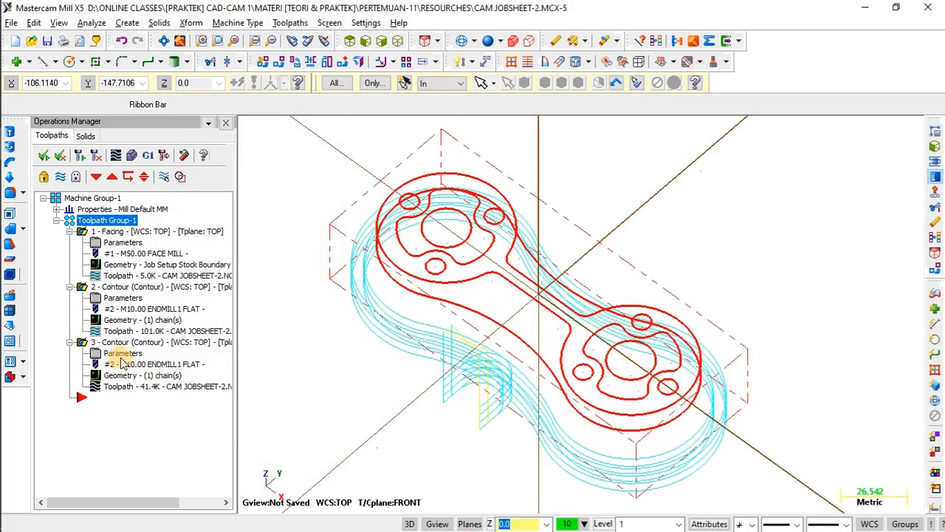
Set the lower contour's number of rough passes to 3 and regenerate its toolpath
{"action": "left_click", "coordinate": [121, 354]}
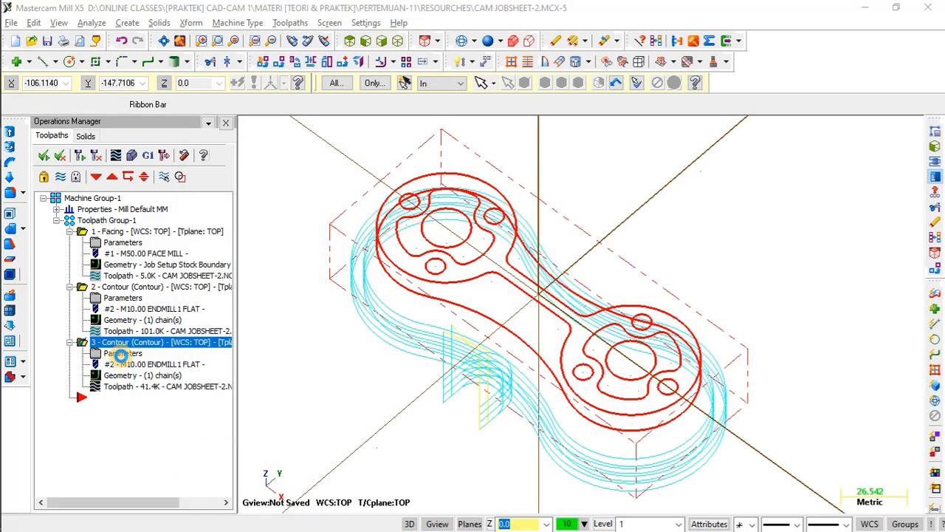
{"action": "left_click", "coordinate": [120, 354]}
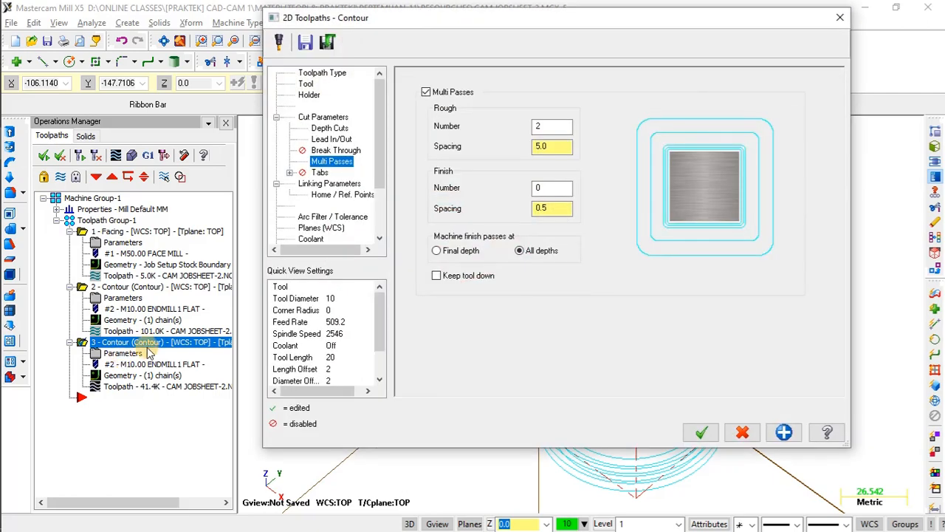
{"action": "left_click", "coordinate": [535, 127]}
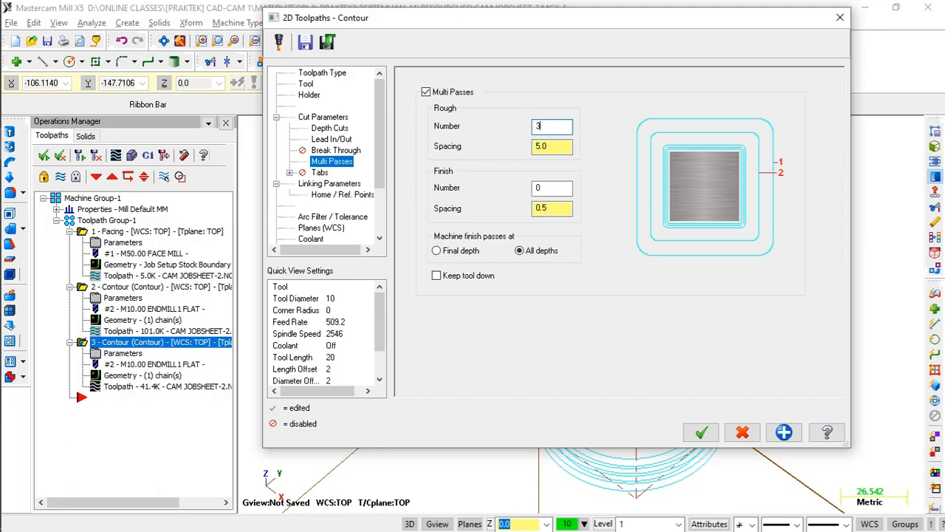
{"action": "left_click", "coordinate": [701, 432]}
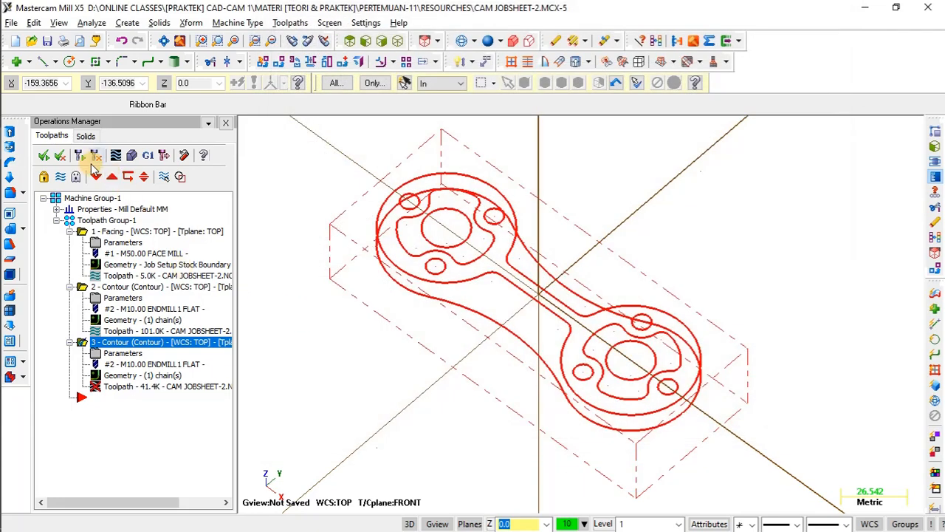
{"action": "left_click", "coordinate": [83, 161]}
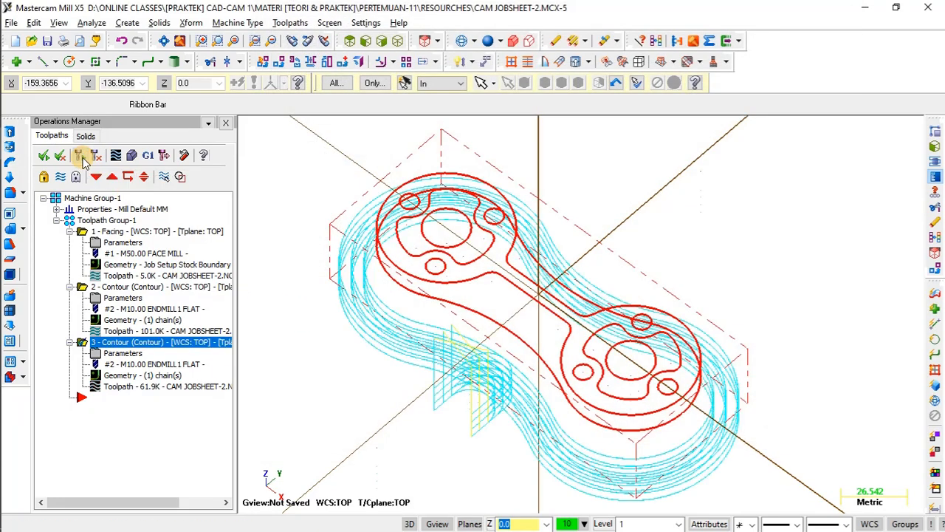
Verify all operations of Toolpath Group-1, inspect the simulated part around the lower outline, and close the verification
{"action": "left_click", "coordinate": [111, 220]}
{"action": "left_click", "coordinate": [131, 155]}
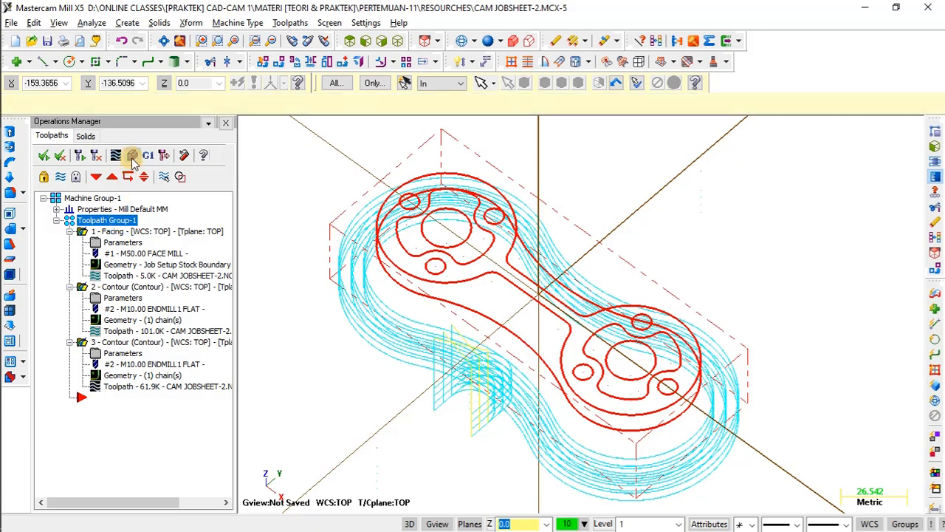
{"action": "left_click", "coordinate": [231, 52]}
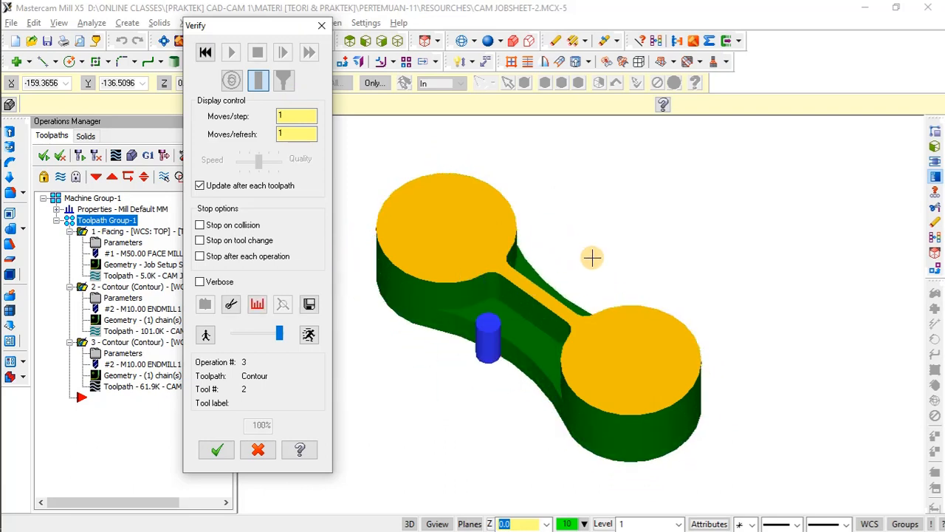
{"action": "middle_click_drag", "start_coordinate": [599, 280], "coordinate": [568, 262]}
{"action": "left_click", "coordinate": [218, 450]}
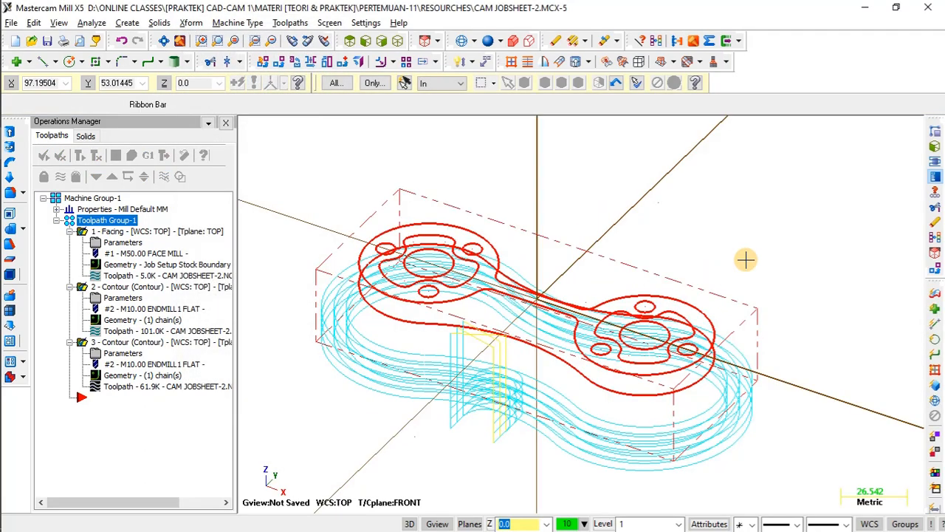
Hide the lower contour's toolpath display and check the inner pocket shapes on the Job Sheet 2 drawing
{"action": "left_click", "coordinate": [118, 342]}
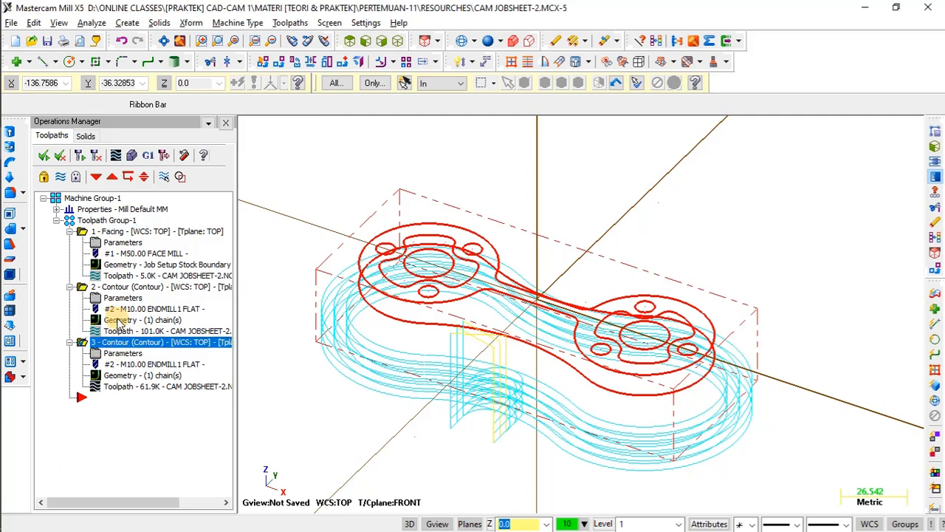
{"action": "left_click", "coordinate": [62, 180]}
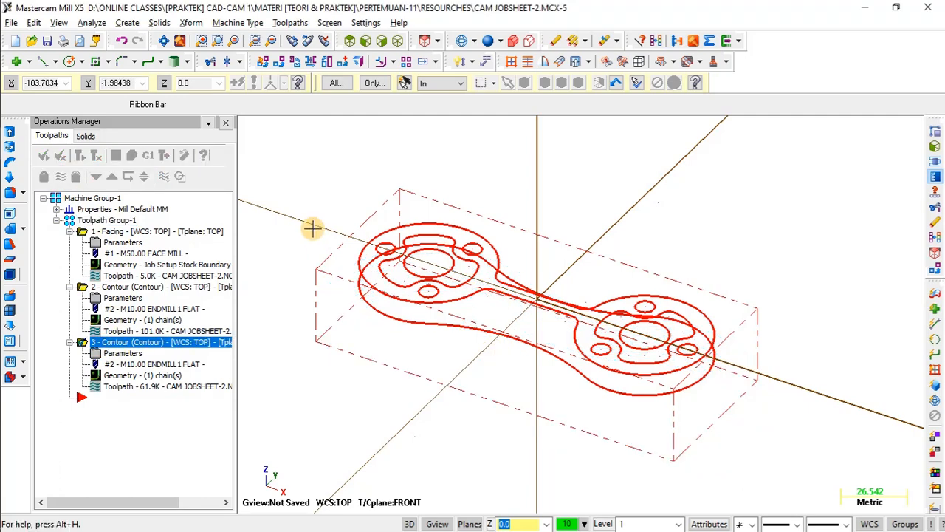
{"action": "key", "text": "alt+Tab"}
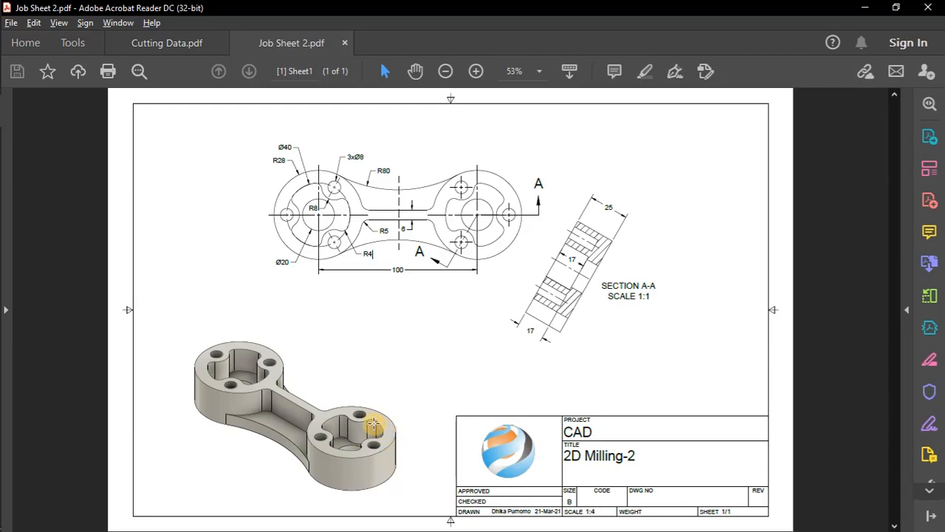
{"action": "key", "text": "alt+Tab"}
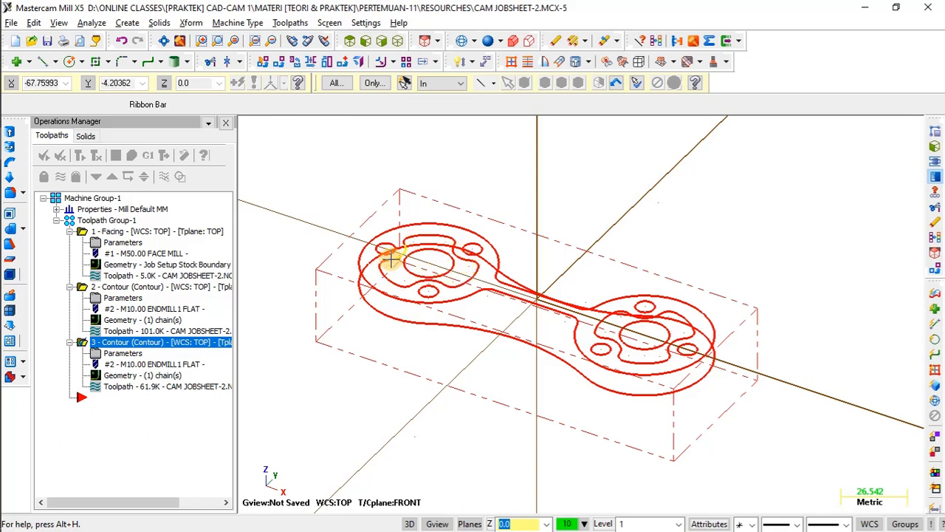
Start a Pocket toolpath and chain the lobed inner outline in the part's negative-X end as the first pocket boundary
{"action": "left_click", "coordinate": [290, 24]}
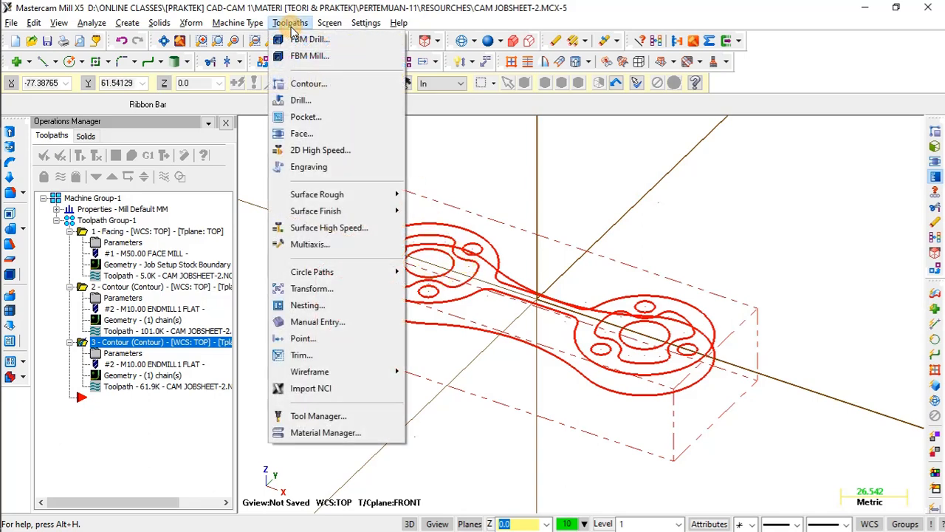
{"action": "left_click", "coordinate": [305, 116]}
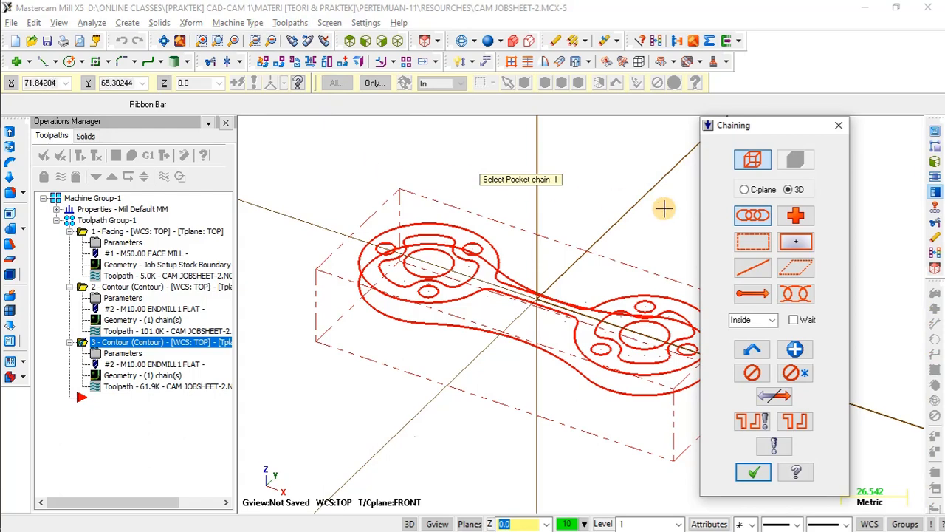
{"action": "left_click", "coordinate": [395, 281]}
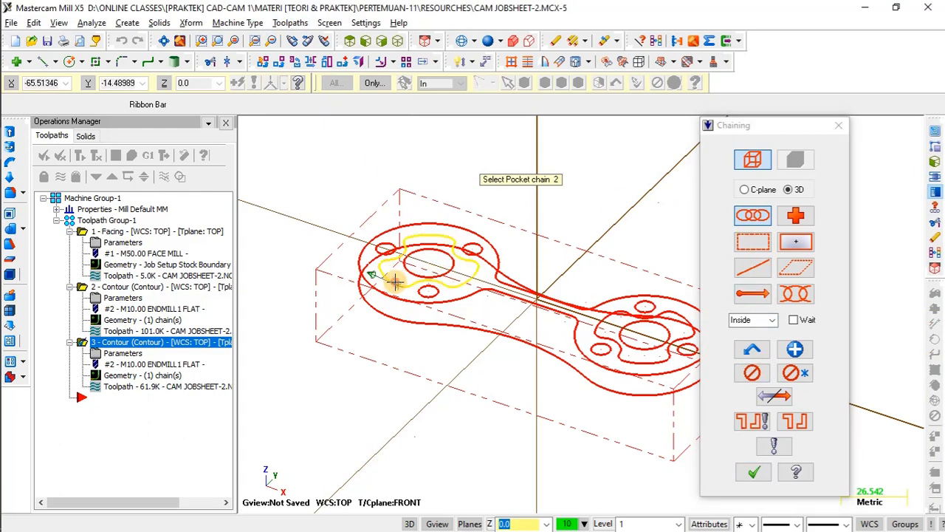
{"action": "left_click", "coordinate": [619, 337]}
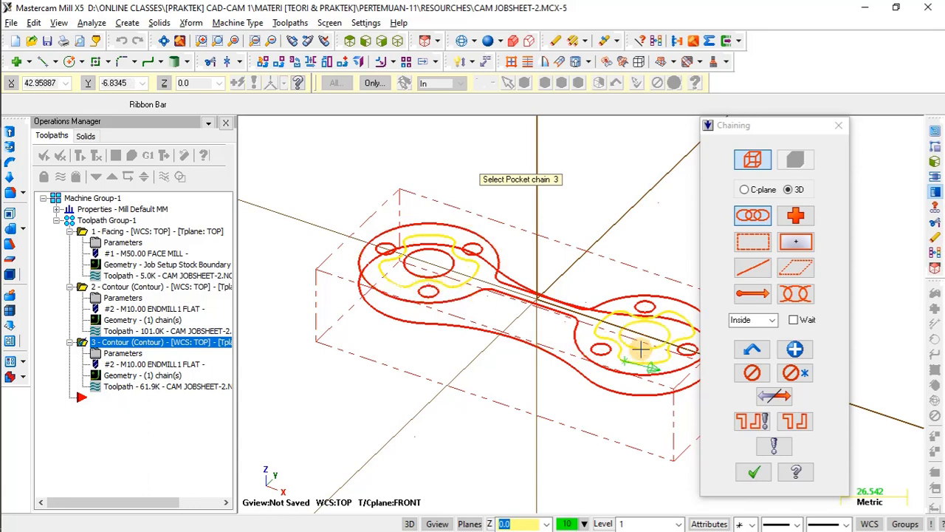
{"action": "left_click", "coordinate": [753, 472]}
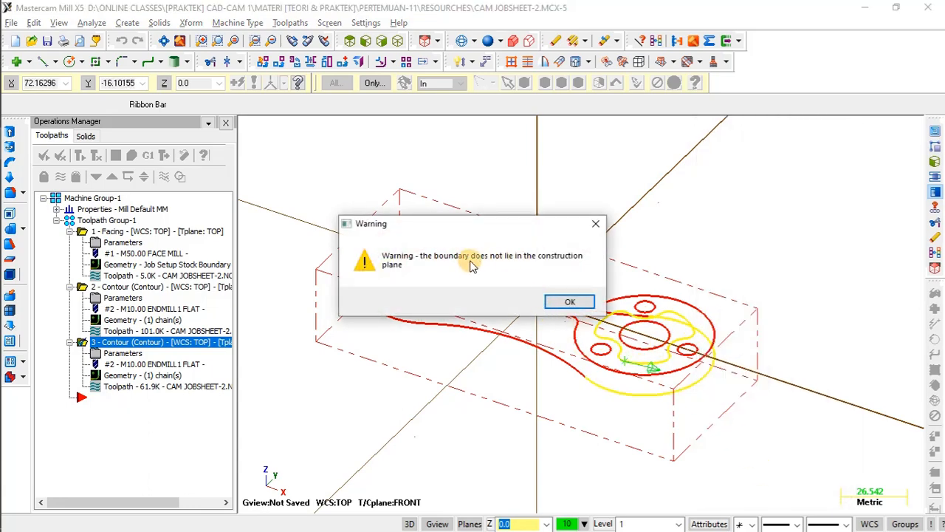
{"action": "left_click", "coordinate": [567, 302]}
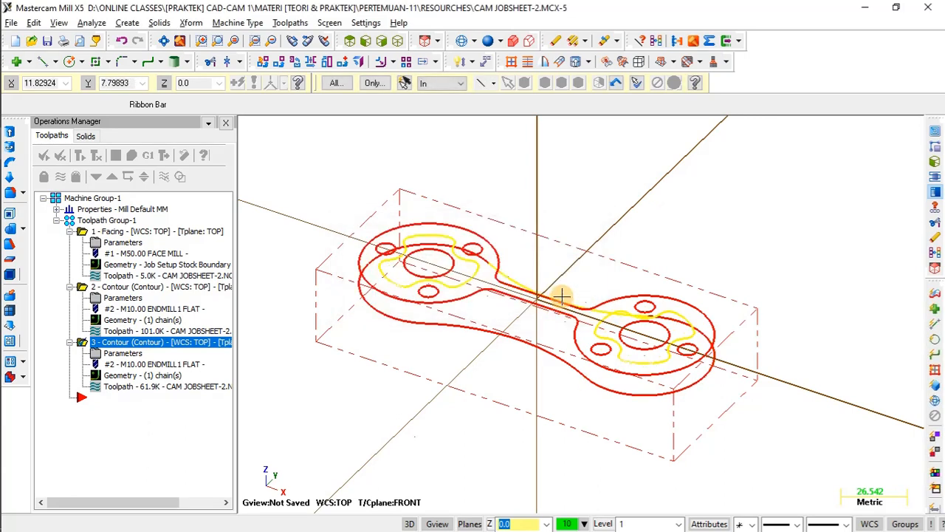
Set the construction plane to Top and create a pocket toolpath from the two lobed profiles around the large centre holes
{"action": "left_click", "coordinate": [425, 46]}
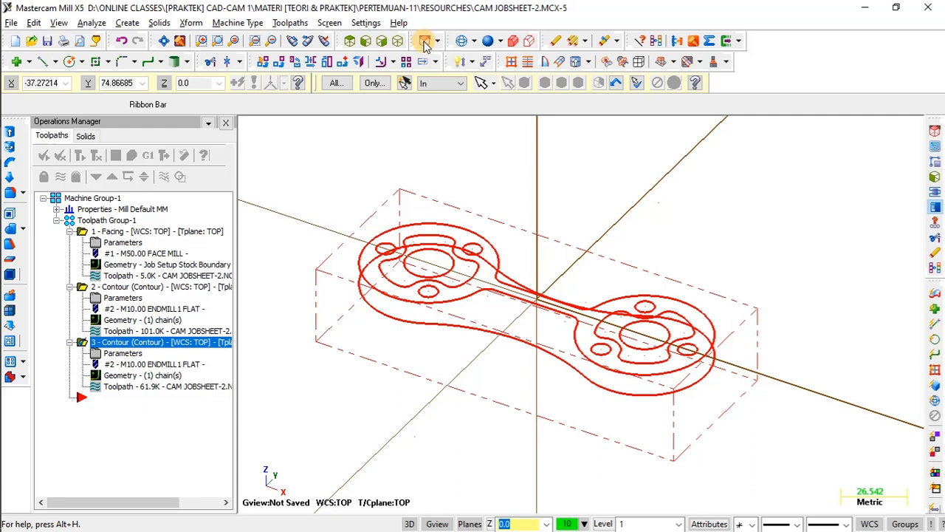
{"action": "left_click", "coordinate": [294, 22]}
{"action": "left_click", "coordinate": [309, 114]}
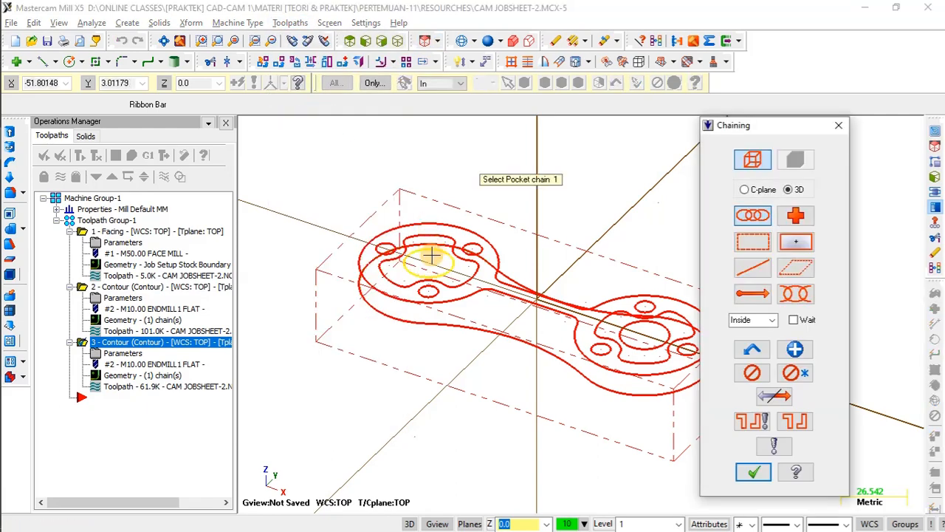
{"action": "left_click", "coordinate": [378, 271]}
{"action": "left_click", "coordinate": [617, 355]}
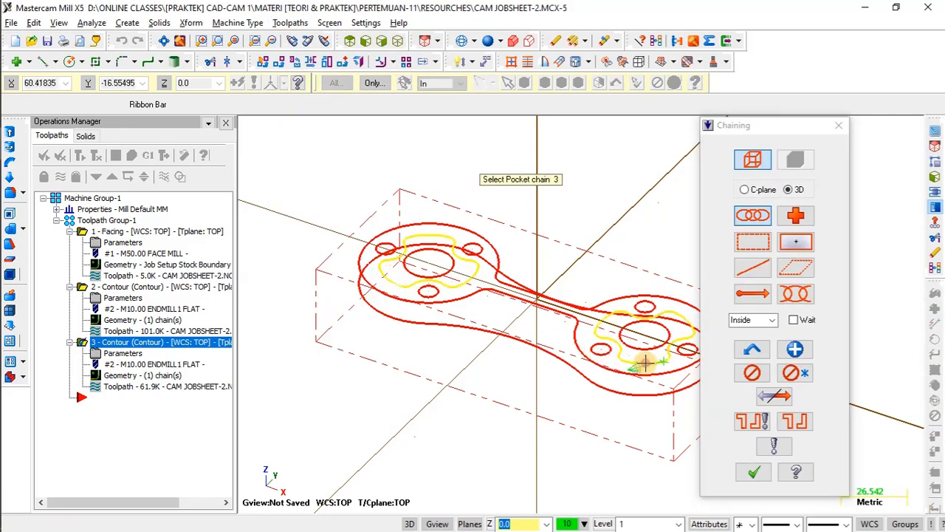
{"action": "left_click", "coordinate": [752, 471]}
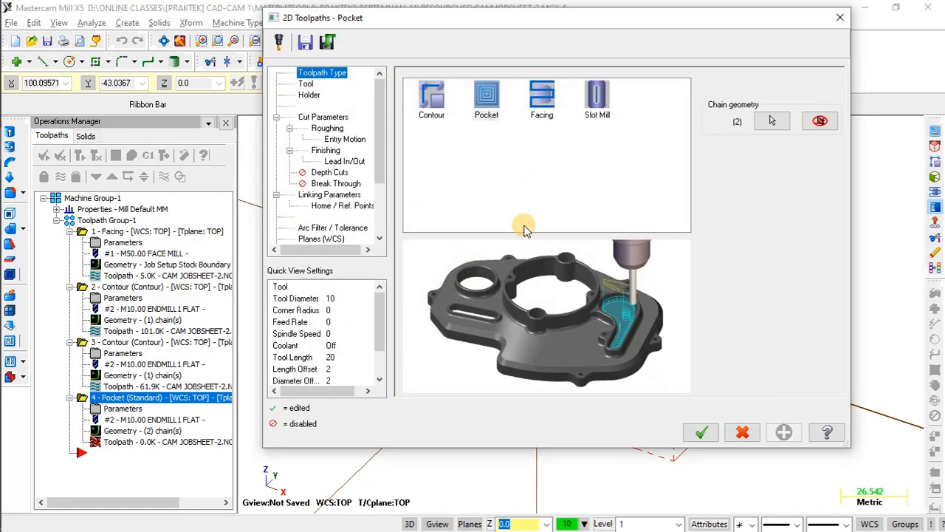
Create a new flat end mill with a diameter of 8 mm for the pocket toolpath
{"action": "left_click", "coordinate": [307, 87]}
{"action": "right_click", "coordinate": [459, 157]}
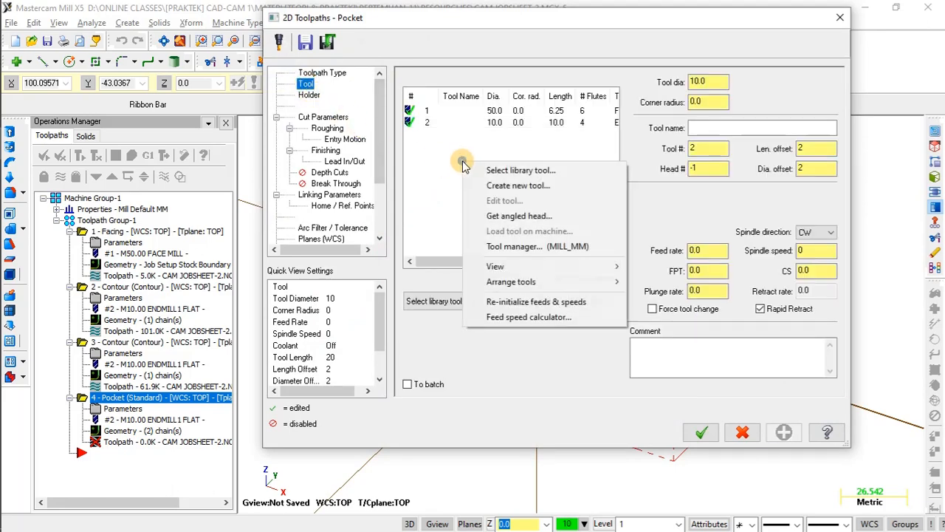
{"action": "left_click", "coordinate": [492, 188]}
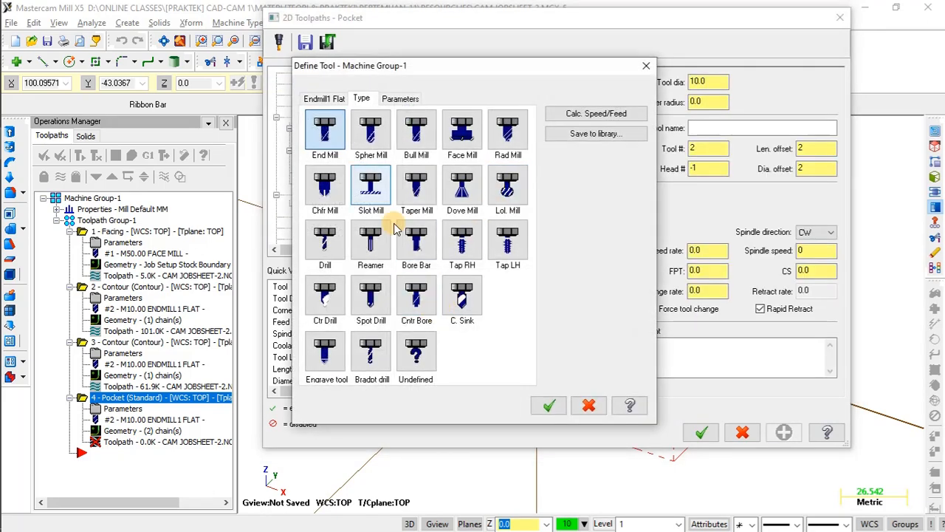
{"action": "left_click", "coordinate": [325, 132]}
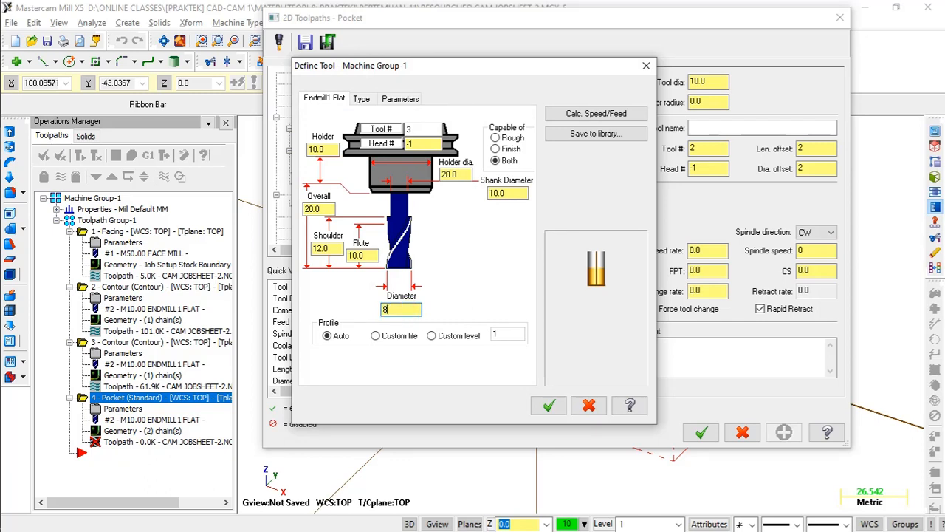
{"action": "type", "text": "8"}
{"action": "left_click", "coordinate": [400, 98]}
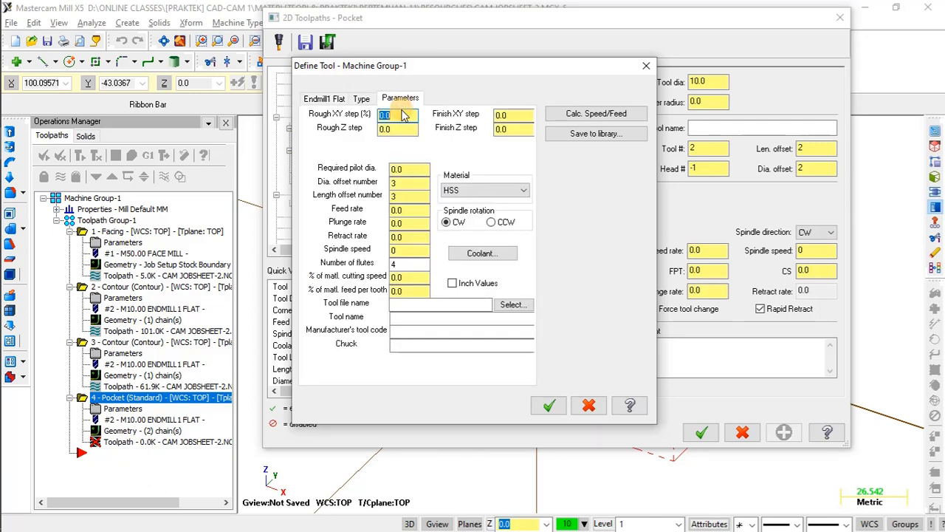
{"action": "left_click", "coordinate": [548, 405]}
Look up the 8 mm end mill in the Cutting Data PDF and set FPT to 0.04, CS to 80 and plunge rate to 500
{"action": "left_click_drag", "start_coordinate": [713, 272], "coordinate": [686, 271]}
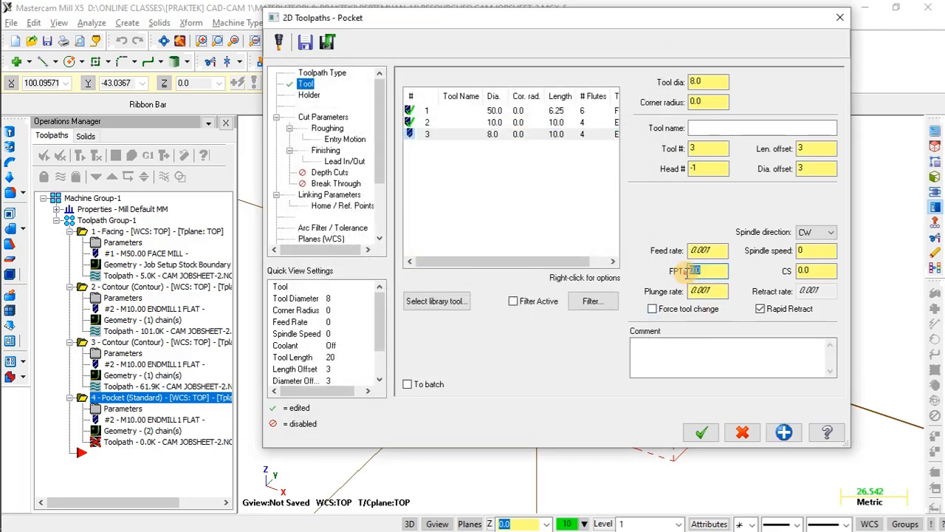
{"action": "key", "text": "alt+Tab"}
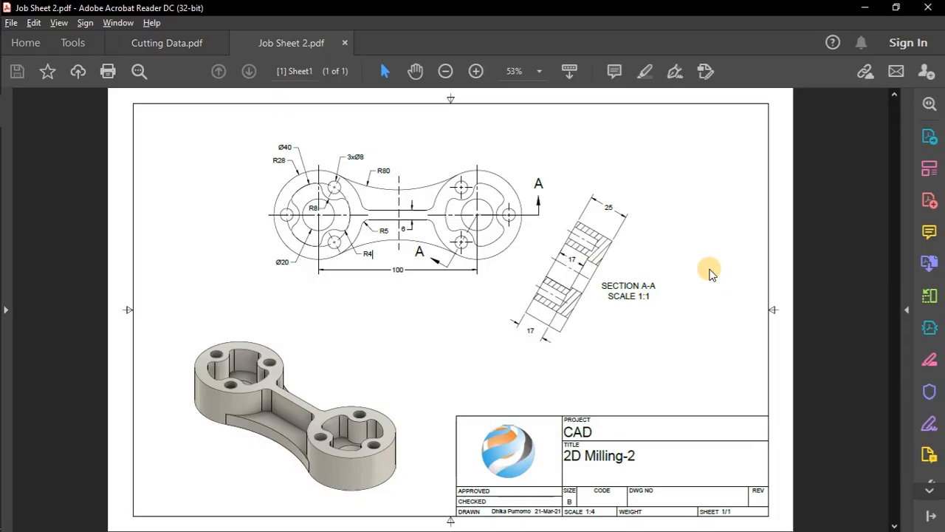
{"action": "left_click", "coordinate": [170, 43]}
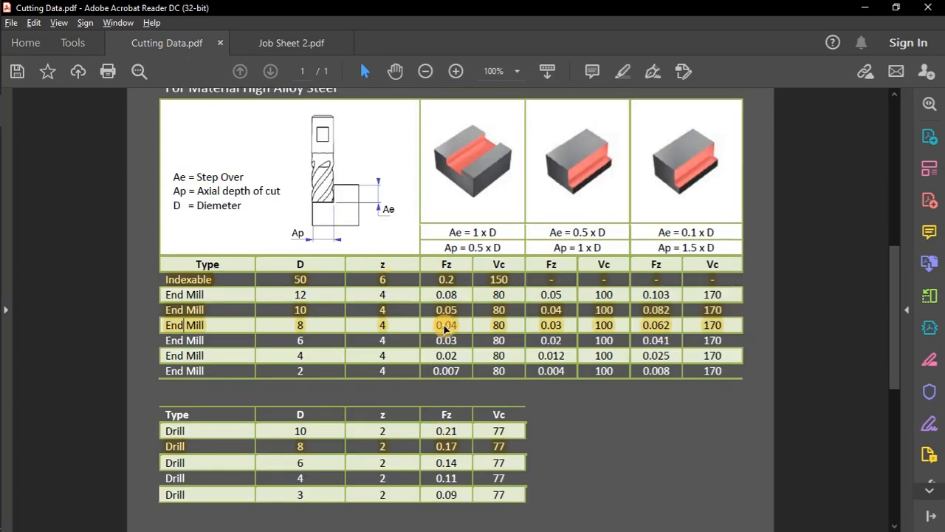
{"action": "key", "text": "alt+Tab"}
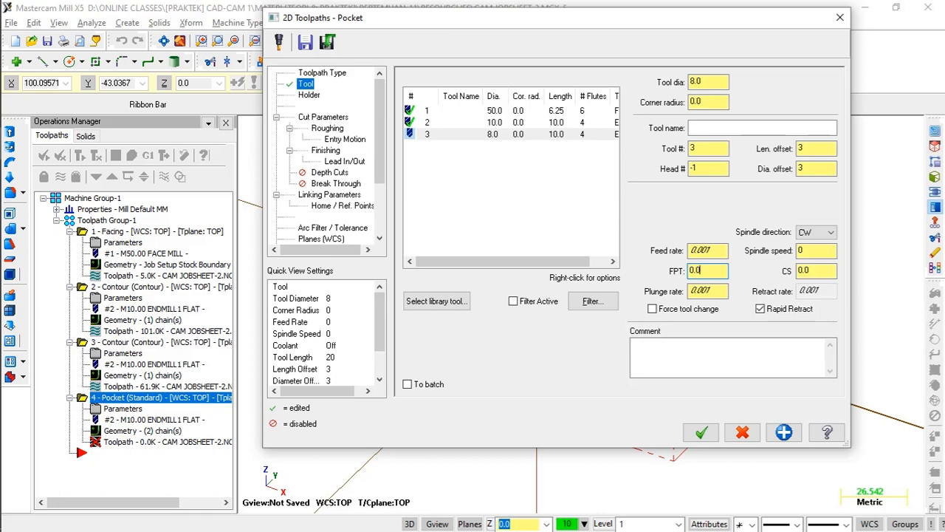
{"action": "left_click", "coordinate": [797, 271]}
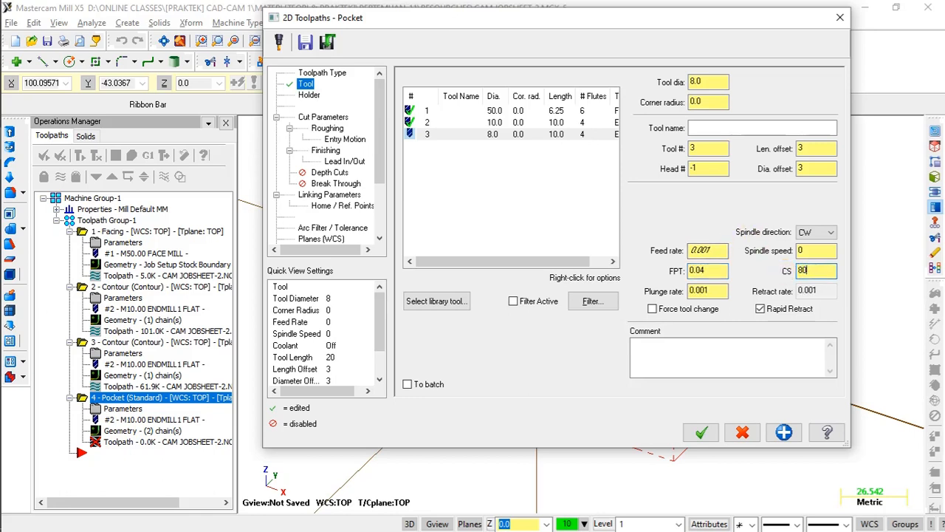
{"action": "left_click", "coordinate": [705, 292]}
{"action": "left_click_drag", "start_coordinate": [712, 291], "coordinate": [680, 294]}
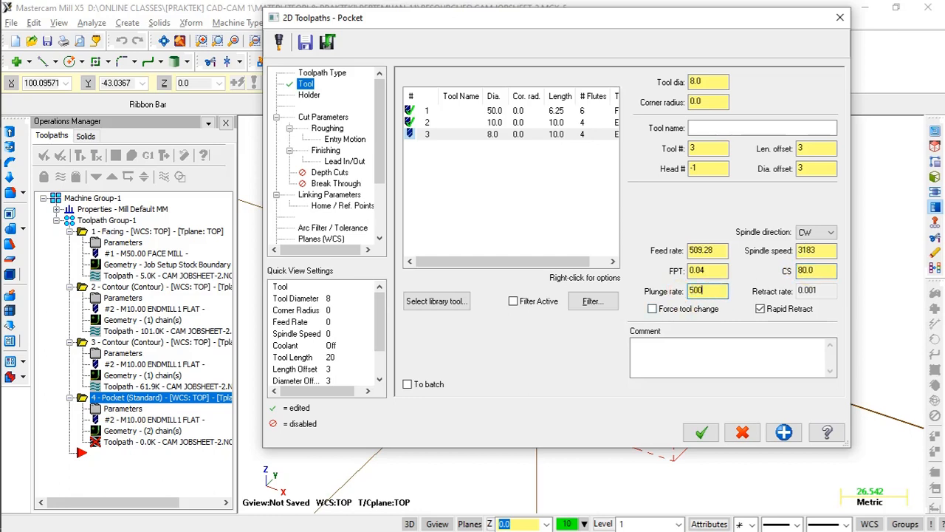
Check the pockets on the Job Sheet 2 drawing and set the stock to leave on walls to 0.2
{"action": "left_click", "coordinate": [325, 117]}
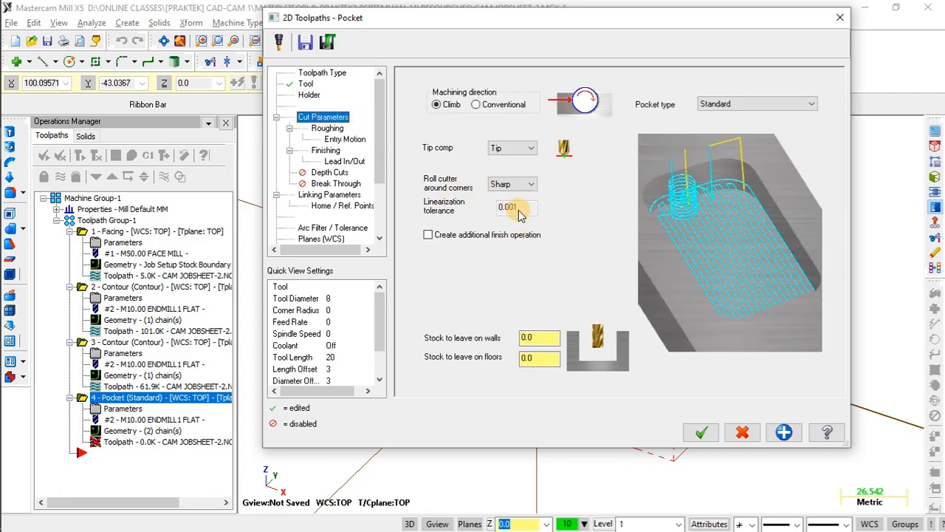
{"action": "key", "text": "alt+Tab"}
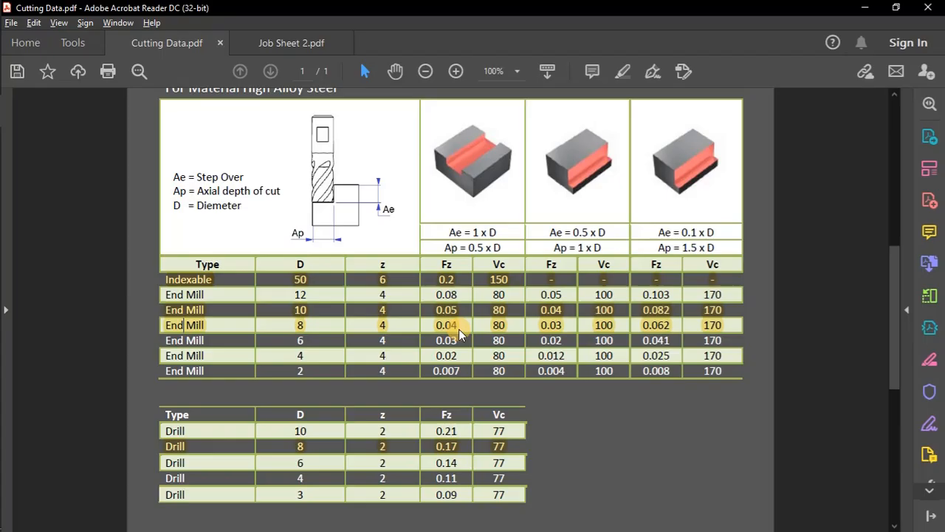
{"action": "left_click", "coordinate": [277, 42]}
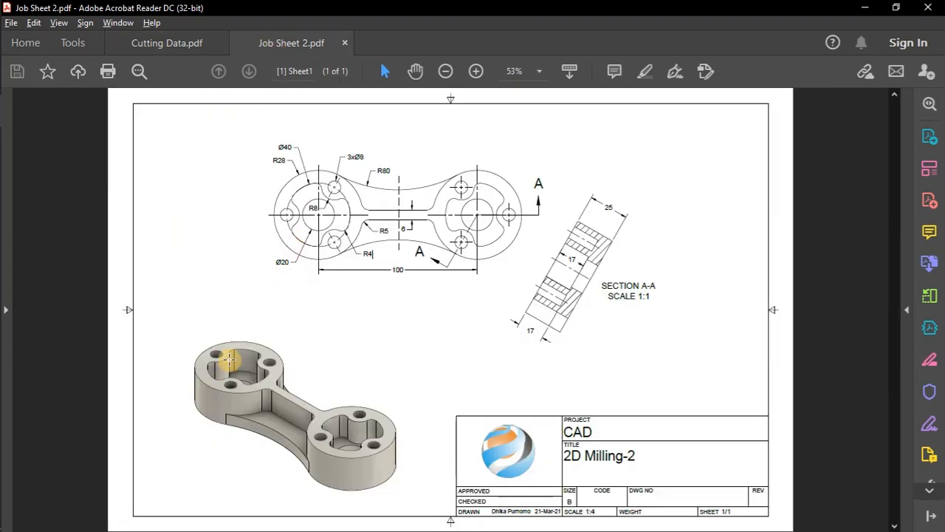
{"action": "key", "text": "alt+Tab"}
{"action": "left_click_drag", "start_coordinate": [540, 337], "coordinate": [517, 338]}
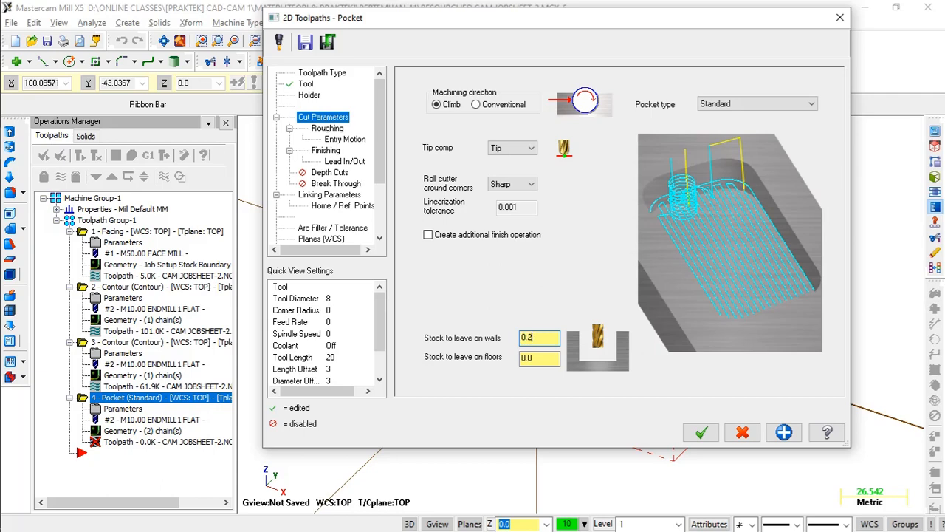
Choose Constant Overlap Spiral as the roughing method and clear the stepover distance for a new value
{"action": "left_click", "coordinate": [327, 128]}
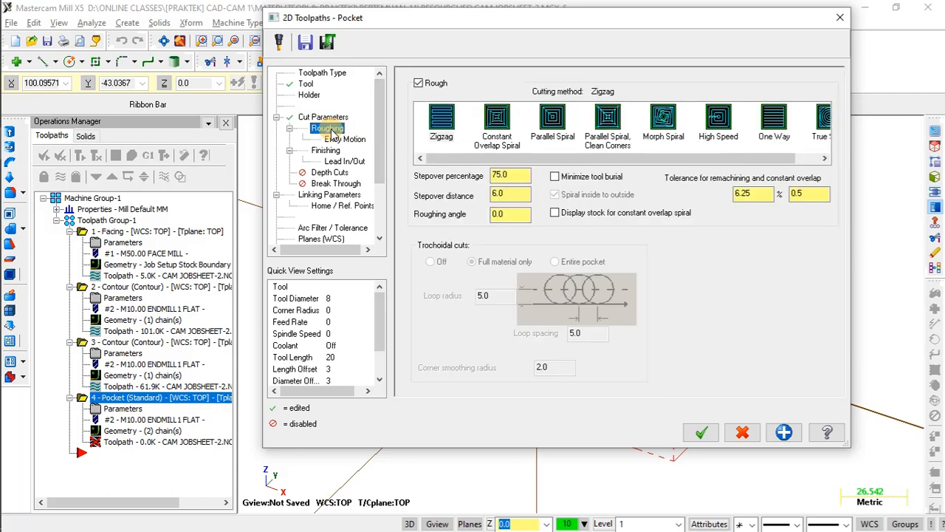
{"action": "left_click", "coordinate": [499, 124]}
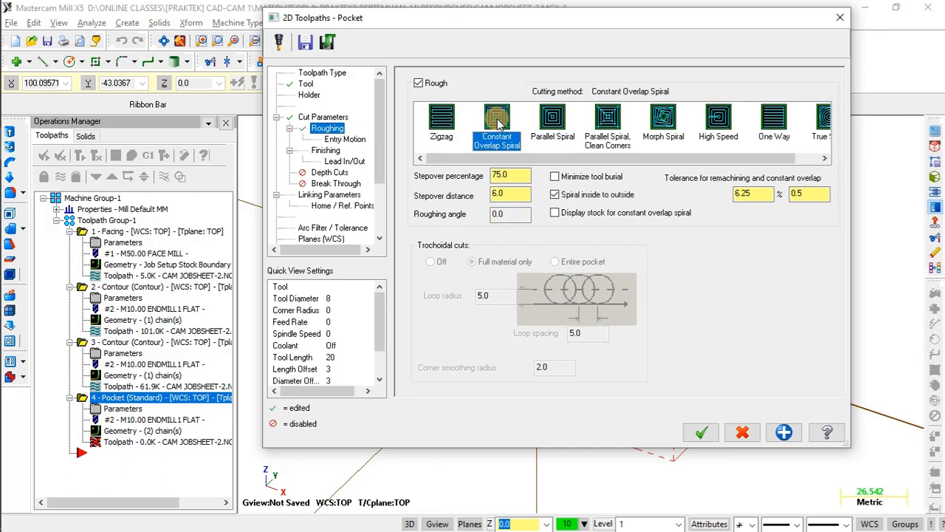
{"action": "double_click", "coordinate": [497, 194]}
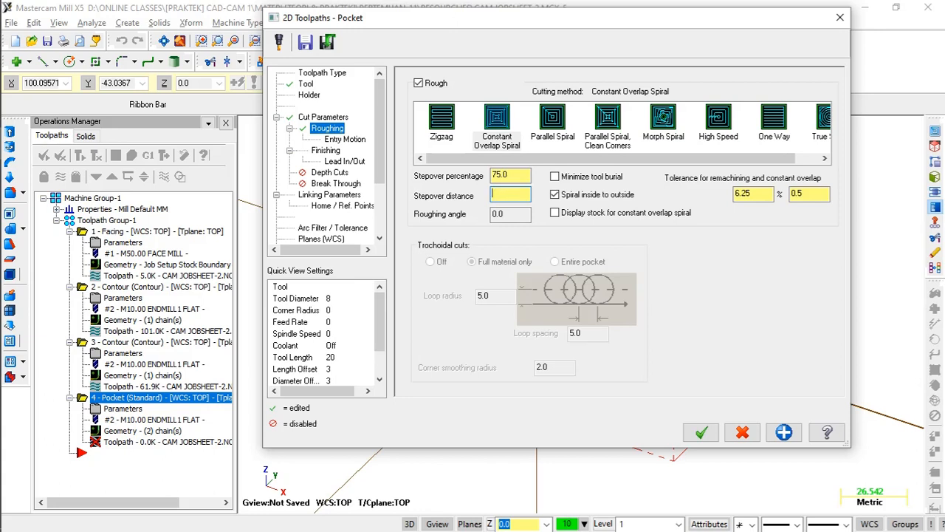
Set the roughing entry motion to Ramp and turn off the pocket's finish passes
{"action": "left_click", "coordinate": [344, 139]}
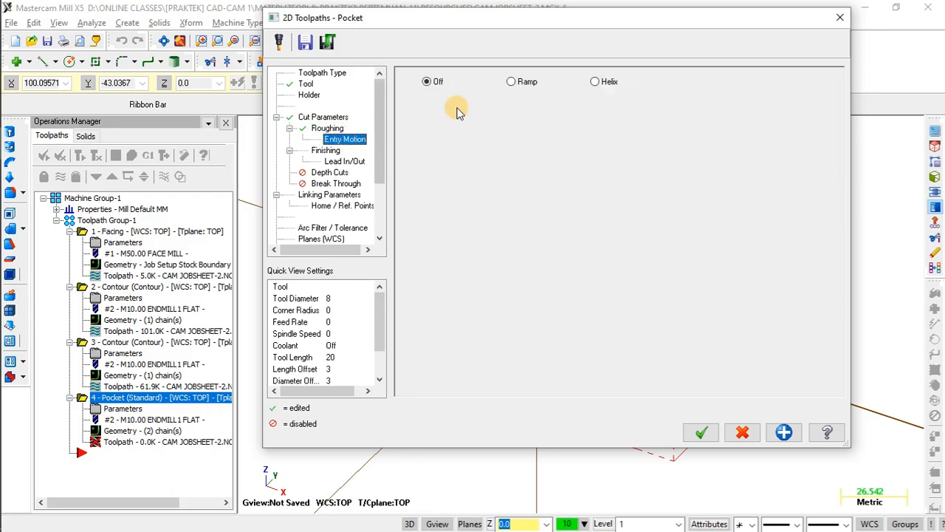
{"action": "left_click", "coordinate": [511, 81]}
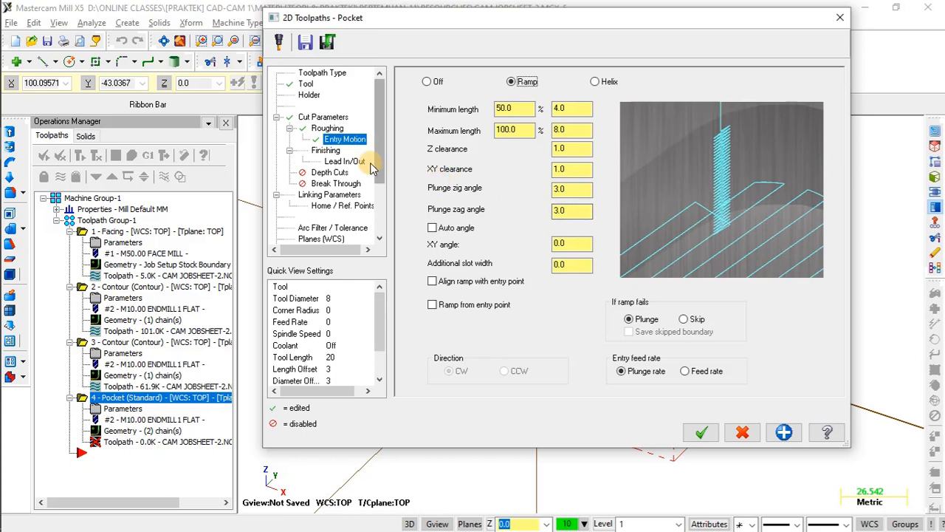
{"action": "left_click", "coordinate": [332, 151]}
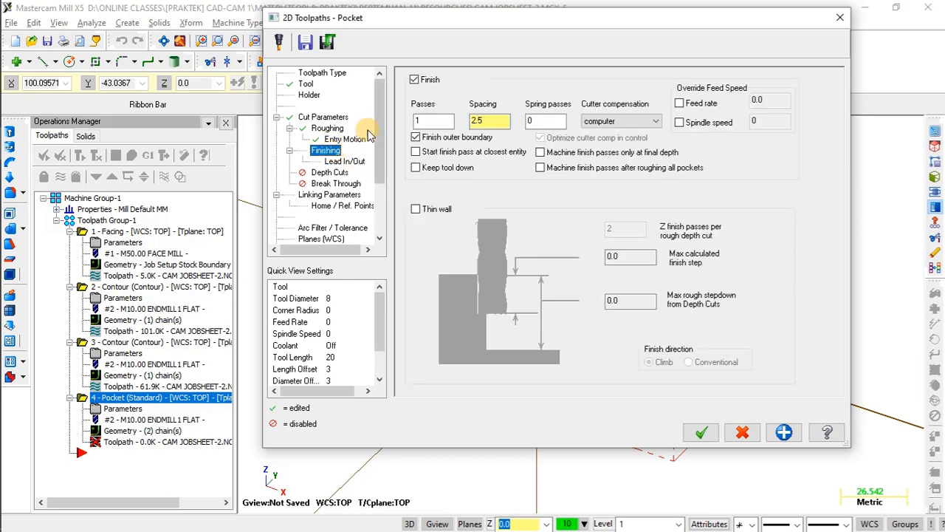
{"action": "left_click", "coordinate": [413, 80]}
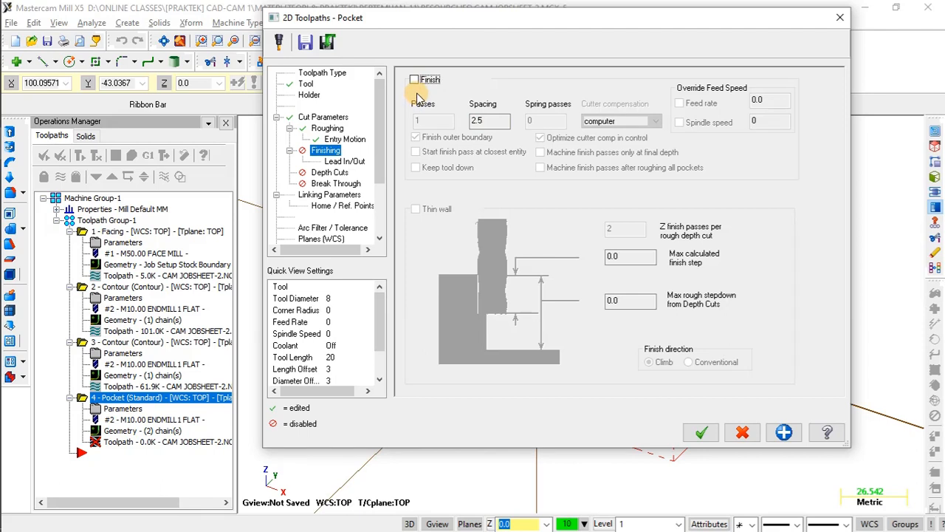
Enable depth cuts, consult the axial depth of cut in the Cutting Data PDF, and set the max rough step to 4
{"action": "left_click", "coordinate": [332, 172]}
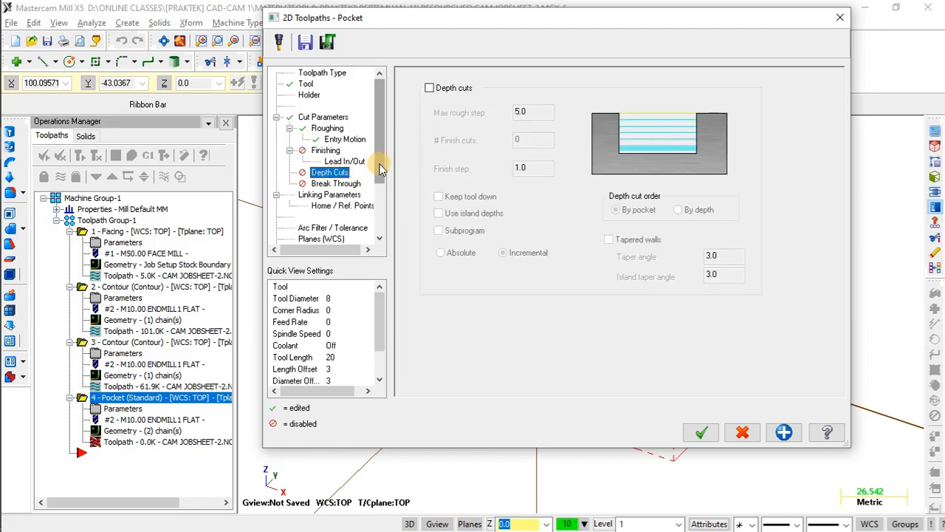
{"action": "left_click", "coordinate": [429, 88]}
{"action": "key", "text": "alt+Tab"}
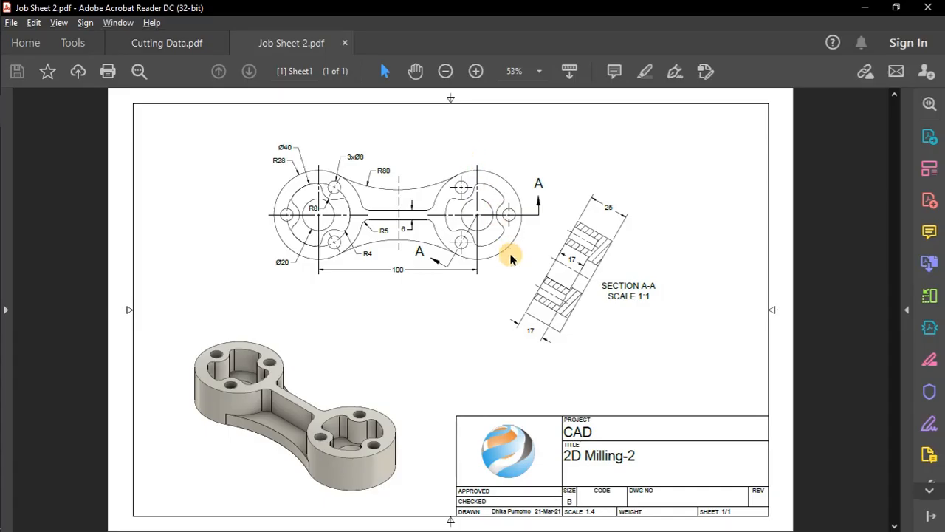
{"action": "left_click", "coordinate": [184, 43]}
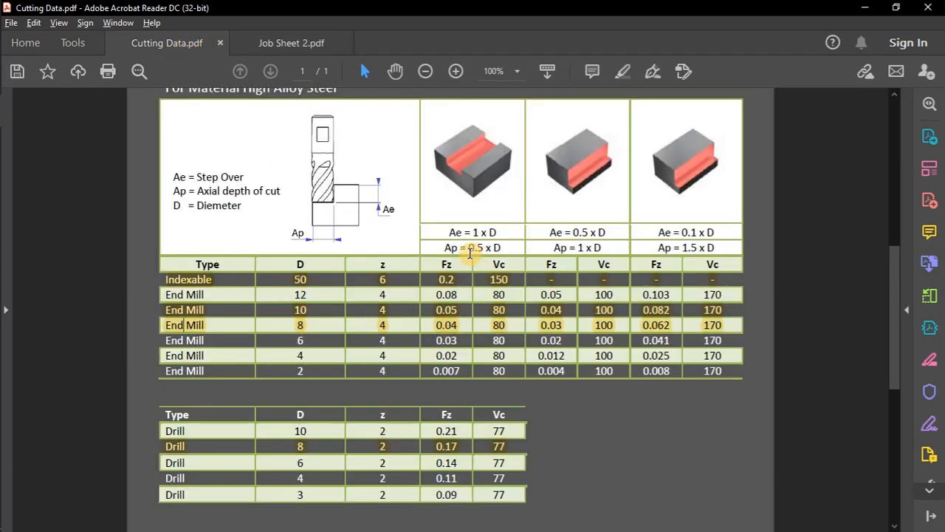
{"action": "key", "text": "alt+Tab"}
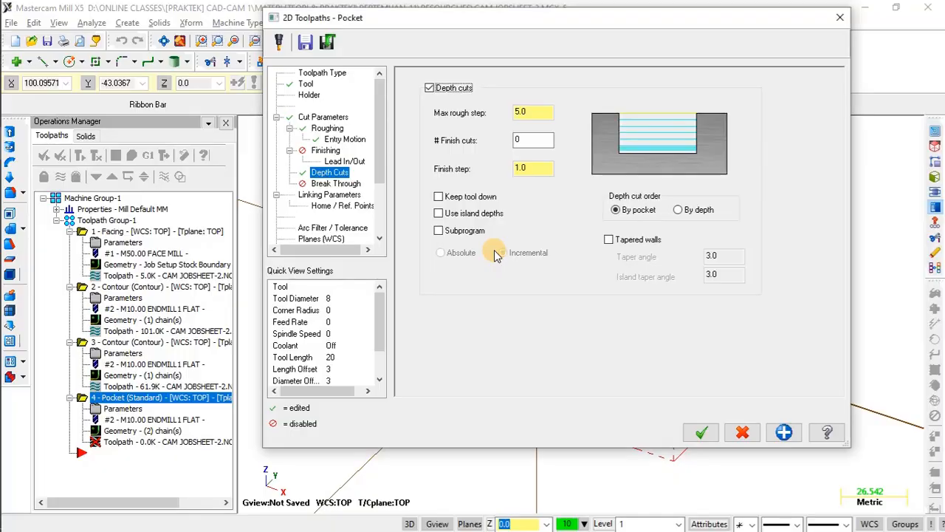
{"action": "left_click_drag", "start_coordinate": [527, 110], "coordinate": [505, 118]}
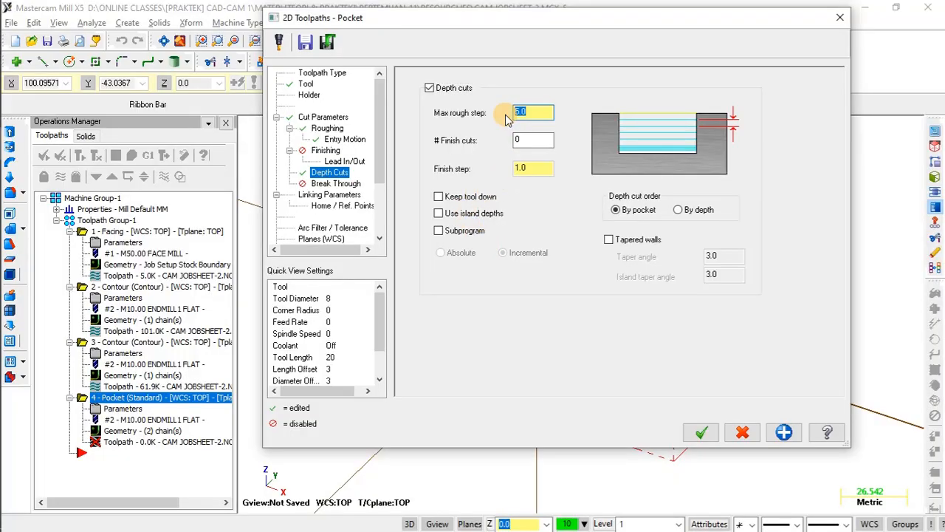
{"action": "type", "text": "4"}
In the pocket's linking parameters, keep the feed plane incremental, set top of stock to absolute 0, and make the depth absolute
{"action": "left_click", "coordinate": [338, 195]}
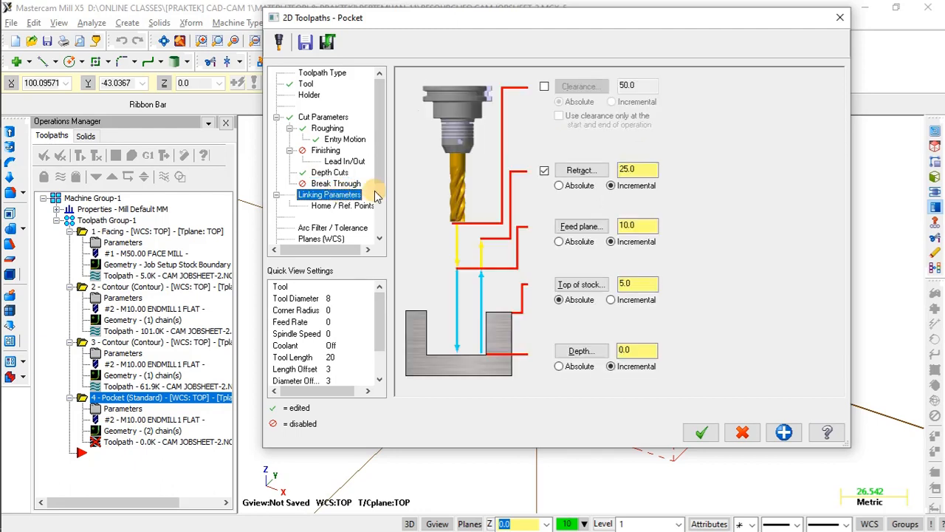
{"action": "left_click", "coordinate": [561, 243]}
{"action": "left_click", "coordinate": [577, 299]}
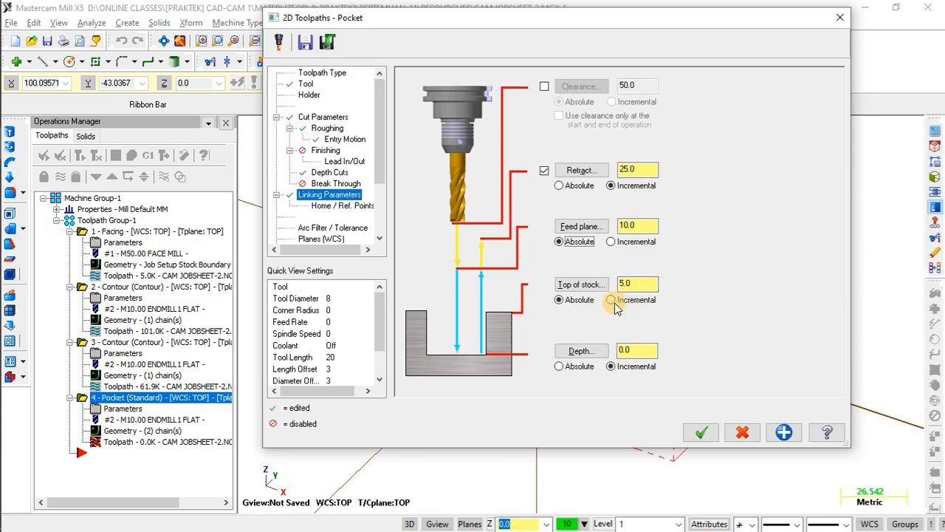
{"action": "left_click", "coordinate": [612, 243]}
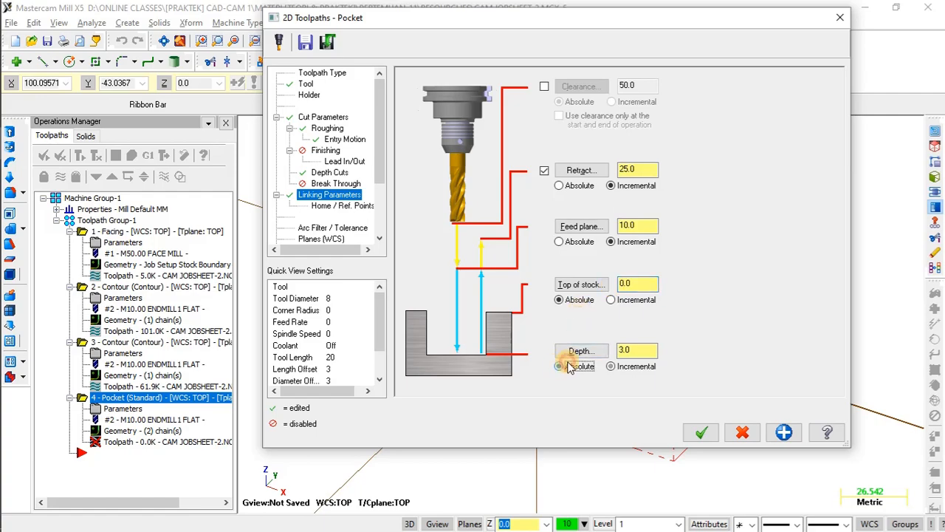
Consult the pocket depth in Section A-A of the Job Sheet 2 drawing, set the depth to -17, and accept the pocket toolpath
{"action": "key", "text": "alt+Tab"}
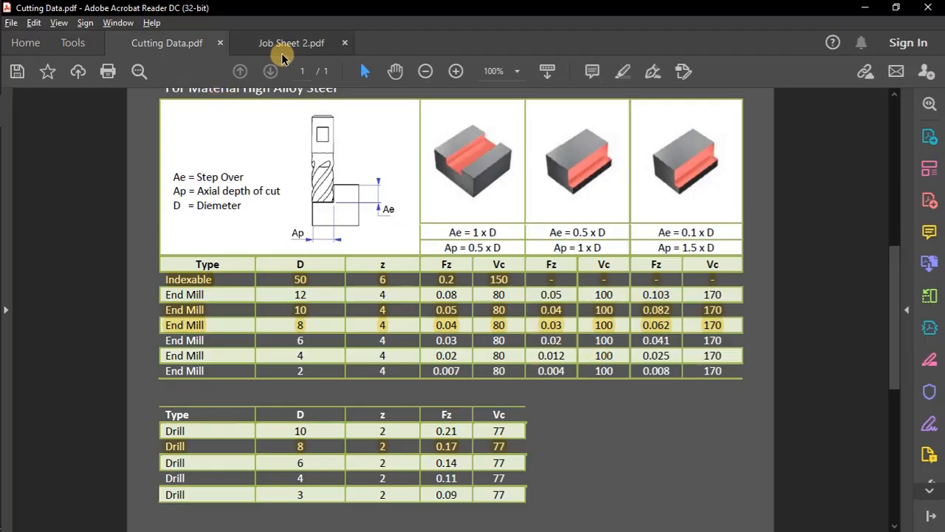
{"action": "left_click", "coordinate": [284, 44]}
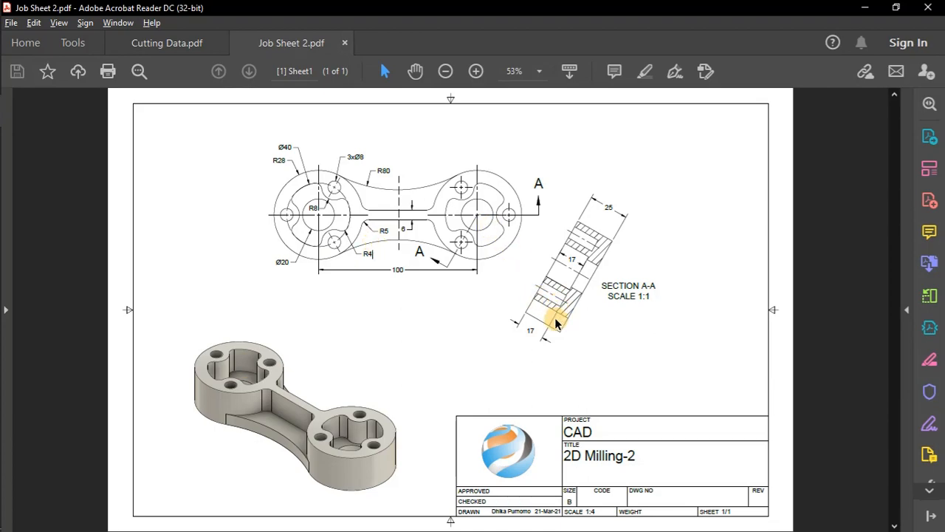
{"action": "key", "text": "alt+Tab"}
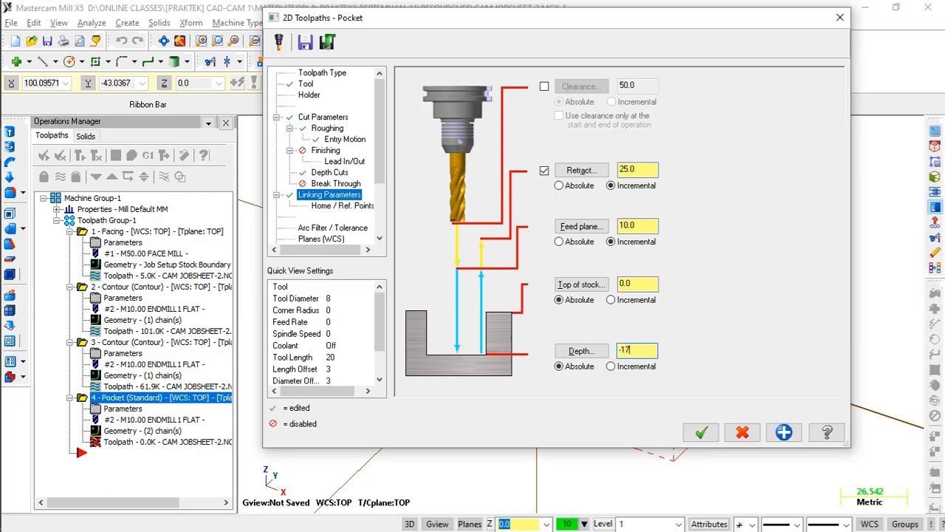
{"action": "scroll", "coordinate": [389, 169], "scroll_direction": "down", "scroll_amount": 2}
{"action": "left_click", "coordinate": [320, 195]}
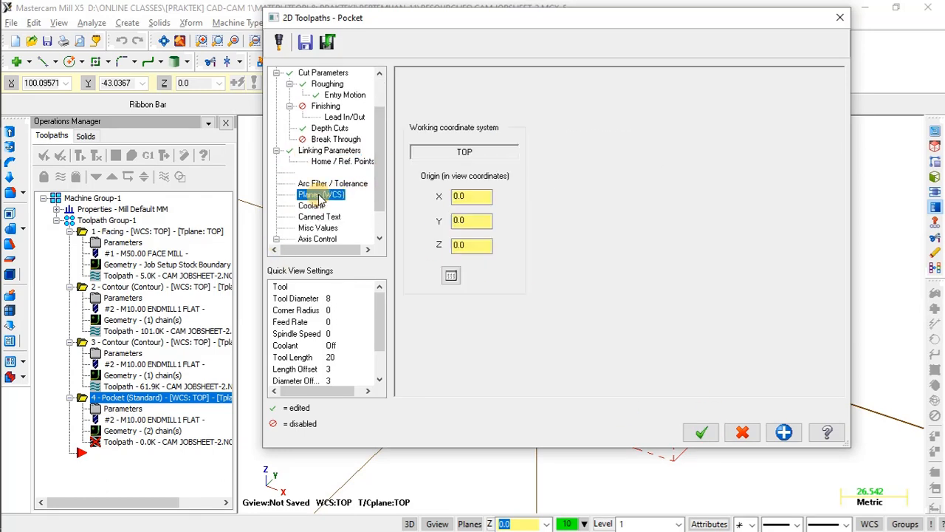
{"action": "left_click", "coordinate": [702, 434]}
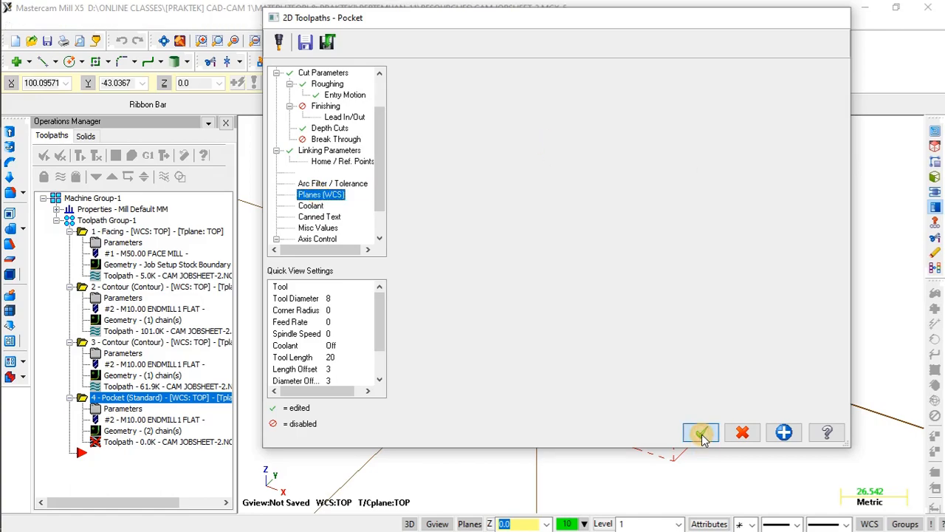
Examine the generated pocket toolpath's ramp entries and depth passes from the front and in an isometric view
{"action": "scroll", "coordinate": [480, 261], "scroll_direction": "up", "scroll_amount": 3}
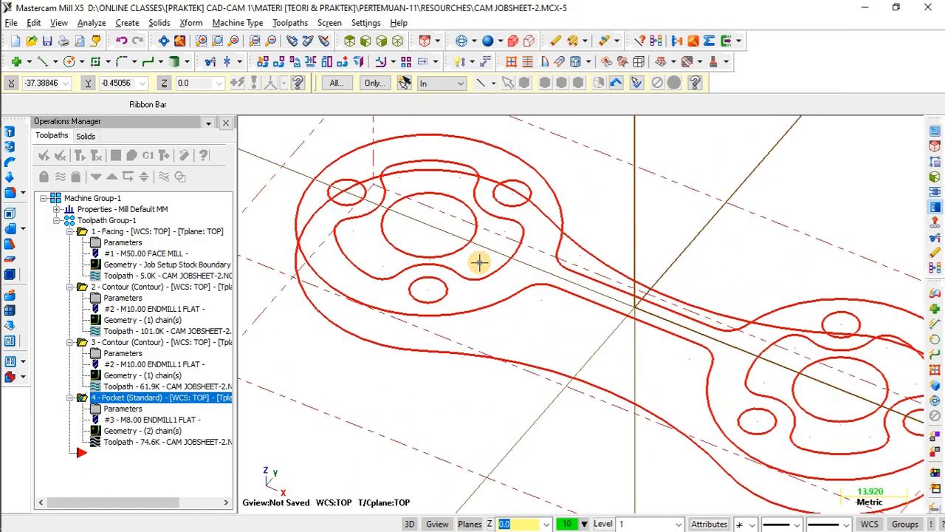
{"action": "scroll", "coordinate": [473, 248], "scroll_direction": "down", "scroll_amount": 2}
{"action": "left_click", "coordinate": [365, 42]}
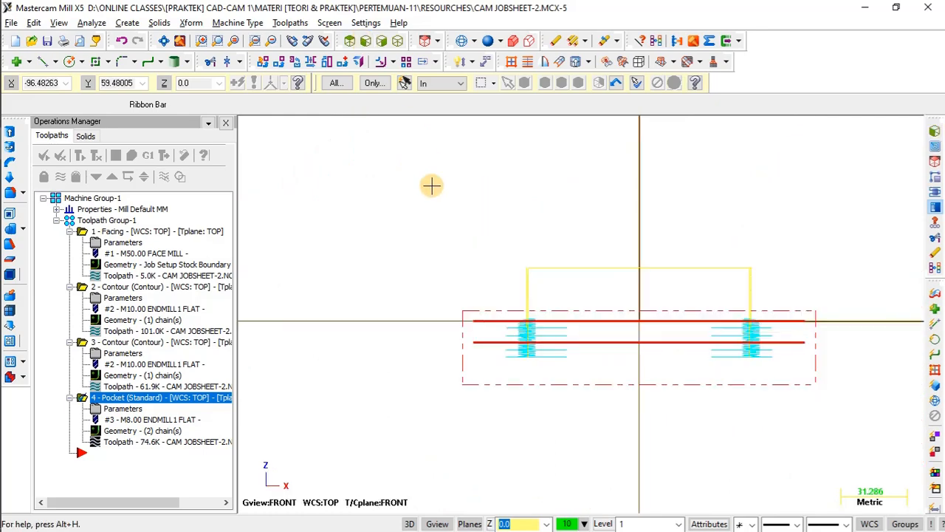
{"action": "scroll", "coordinate": [544, 344], "scroll_direction": "up", "scroll_amount": 5}
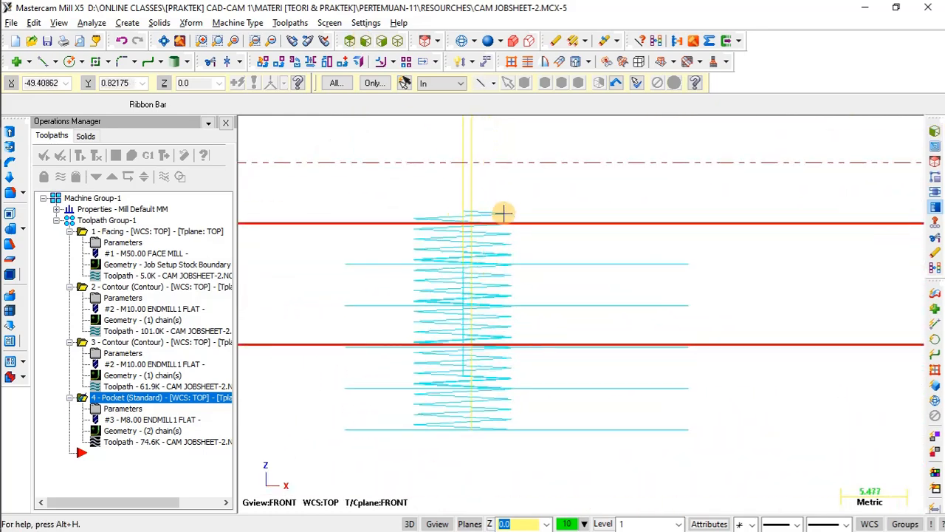
{"action": "scroll", "coordinate": [450, 221], "scroll_direction": "down", "scroll_amount": 4}
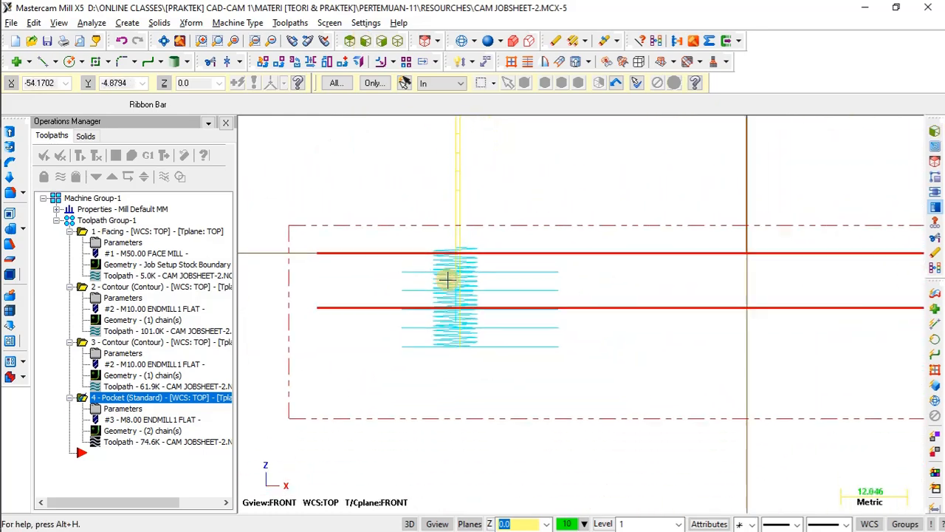
{"action": "middle_click_drag", "start_coordinate": [433, 291], "coordinate": [553, 274]}
{"action": "scroll", "coordinate": [591, 270], "scroll_direction": "up", "scroll_amount": 3}
{"action": "scroll", "coordinate": [591, 270], "scroll_direction": "down", "scroll_amount": 3}
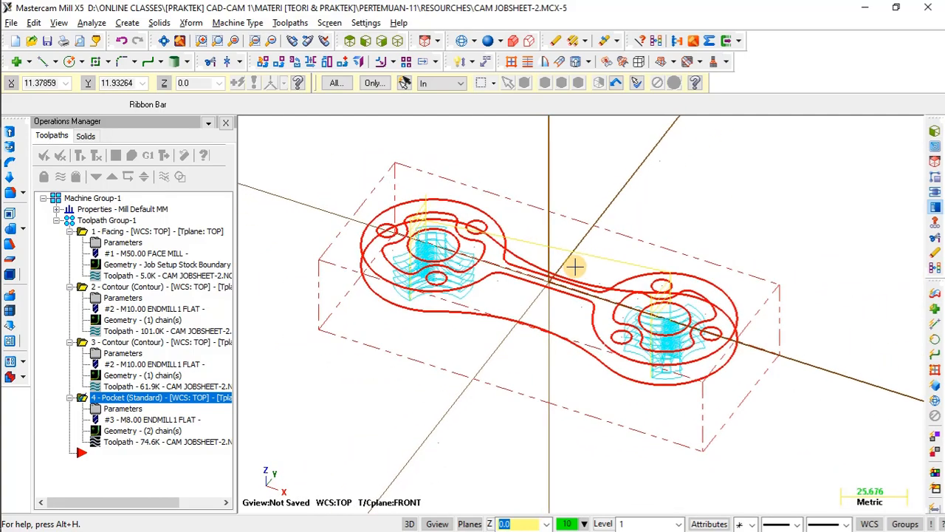
Run the Verify simulation for all operations in Toolpath Group-1 and close it when it finishes
{"action": "left_click", "coordinate": [111, 221]}
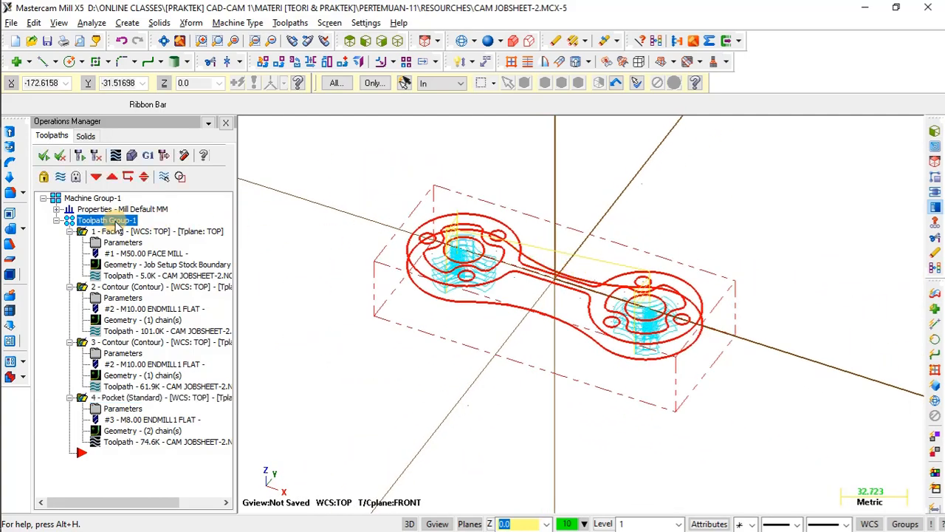
{"action": "left_click", "coordinate": [133, 179]}
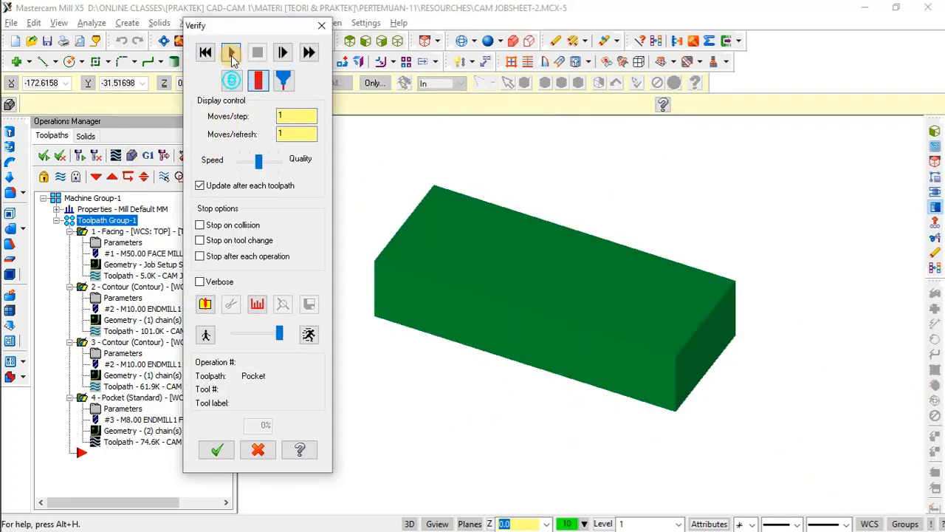
{"action": "left_click", "coordinate": [231, 54]}
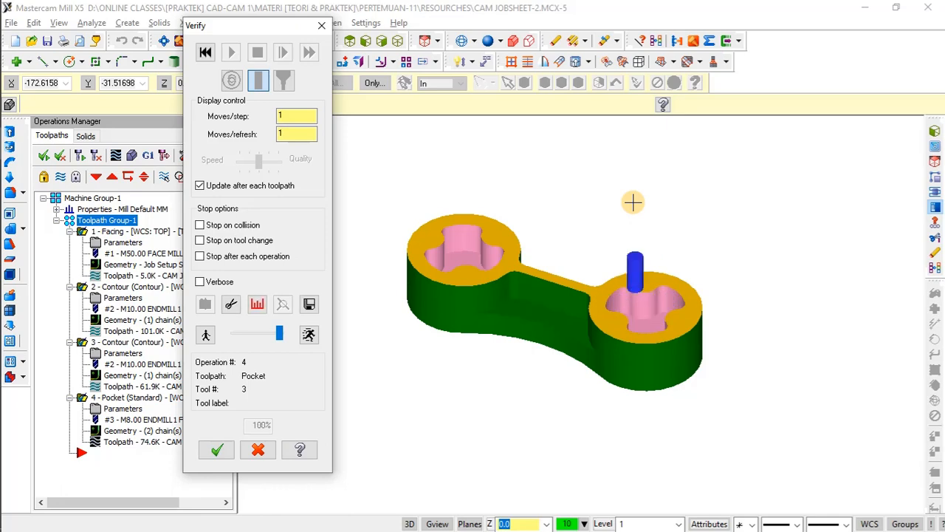
{"action": "left_click", "coordinate": [218, 451]}
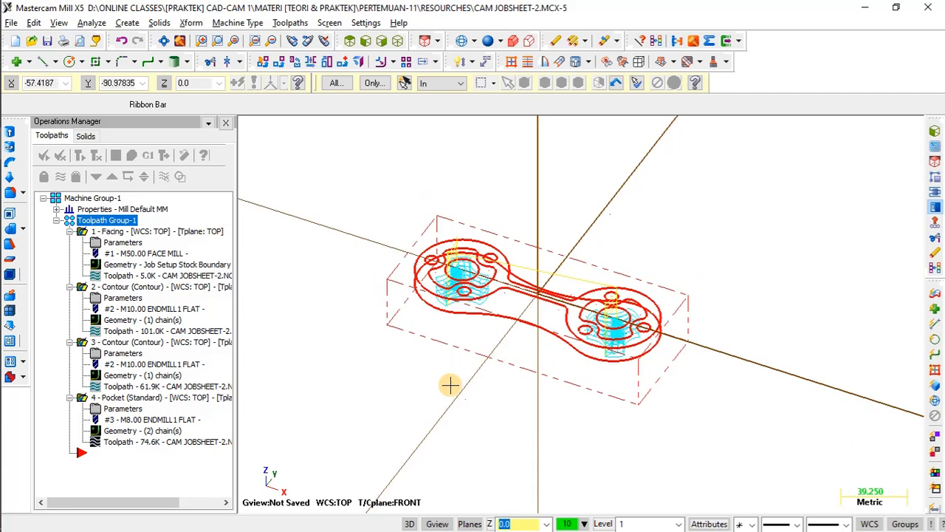
Hide the display of the first pocket toolpath and check the section depths on the Job Sheet 2 drawing
{"action": "left_click", "coordinate": [148, 397]}
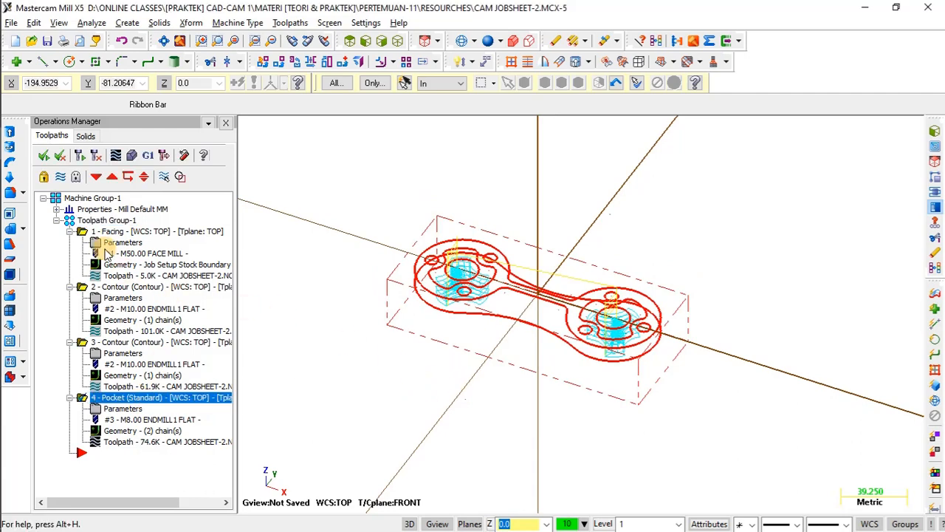
{"action": "left_click", "coordinate": [63, 179]}
{"action": "key", "text": "alt+Tab"}
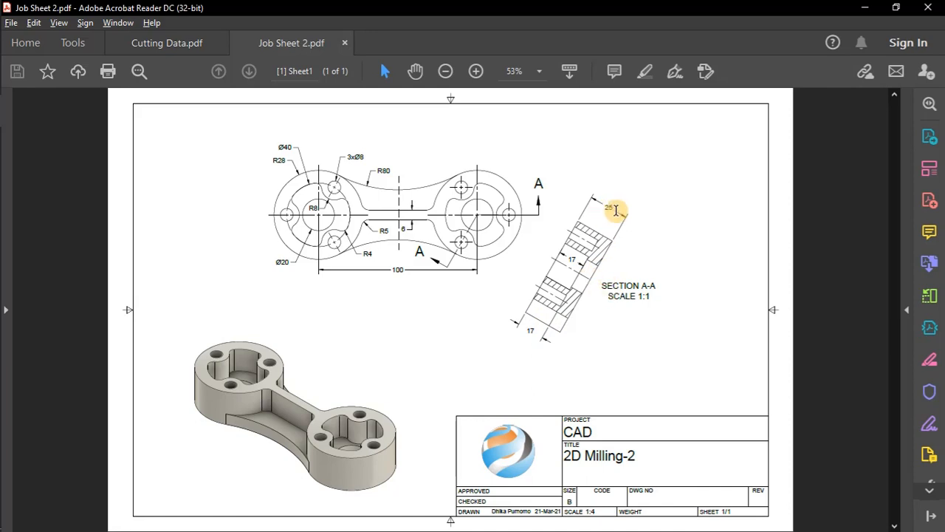
{"action": "key", "text": "alt+Tab"}
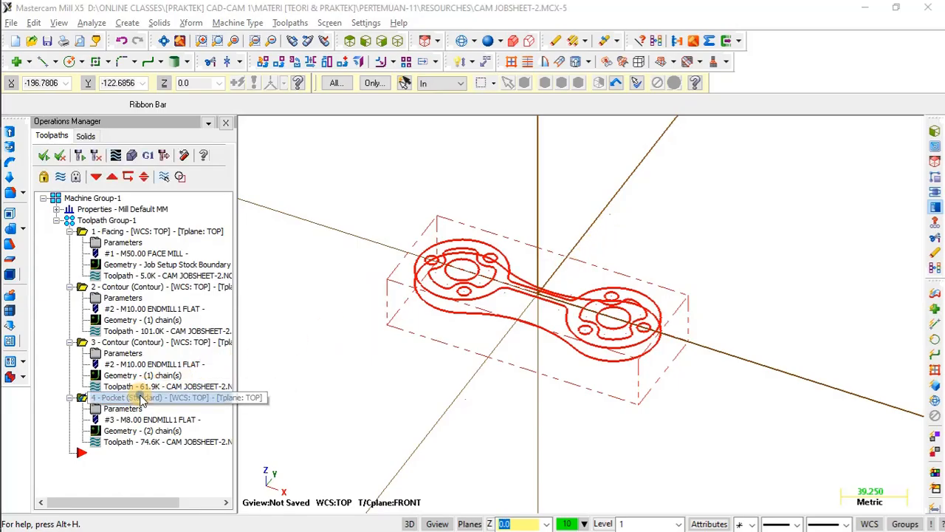
Duplicate the 8 mm end mill pocket operation at the end of the toolpath group
{"action": "right_click", "coordinate": [140, 399]}
{"action": "left_click", "coordinate": [188, 138]}
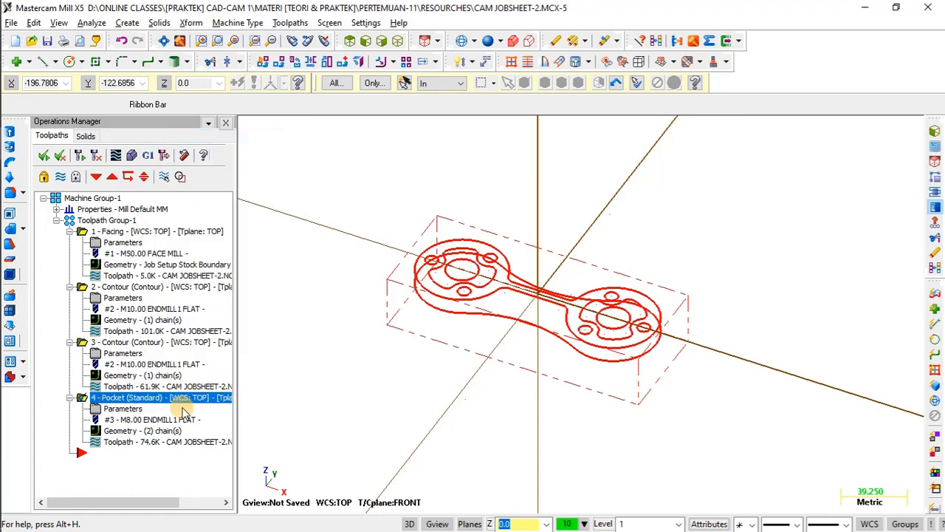
{"action": "right_click", "coordinate": [147, 476]}
{"action": "left_click", "coordinate": [251, 233]}
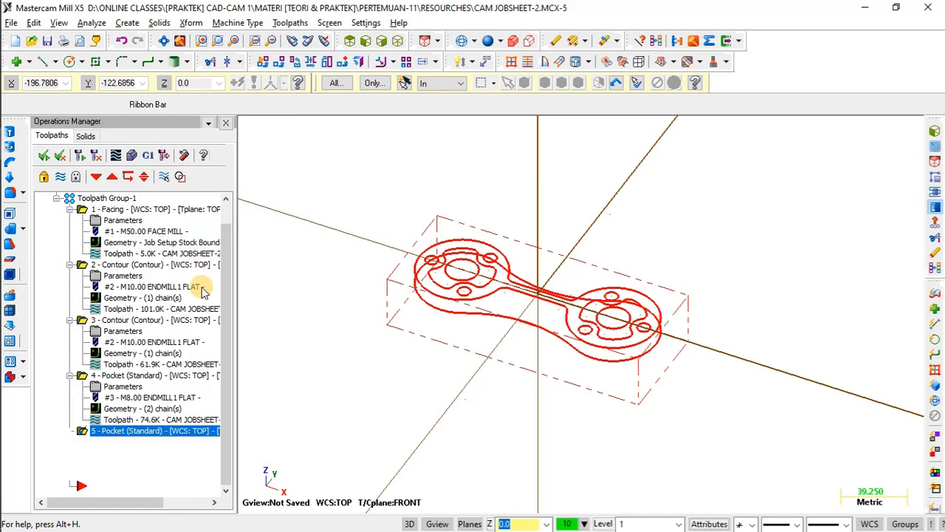
Rechain the copied pocket's geometry, replacing both lobed profiles with the large center circles at the two ends of the part
{"action": "left_click", "coordinate": [156, 462]}
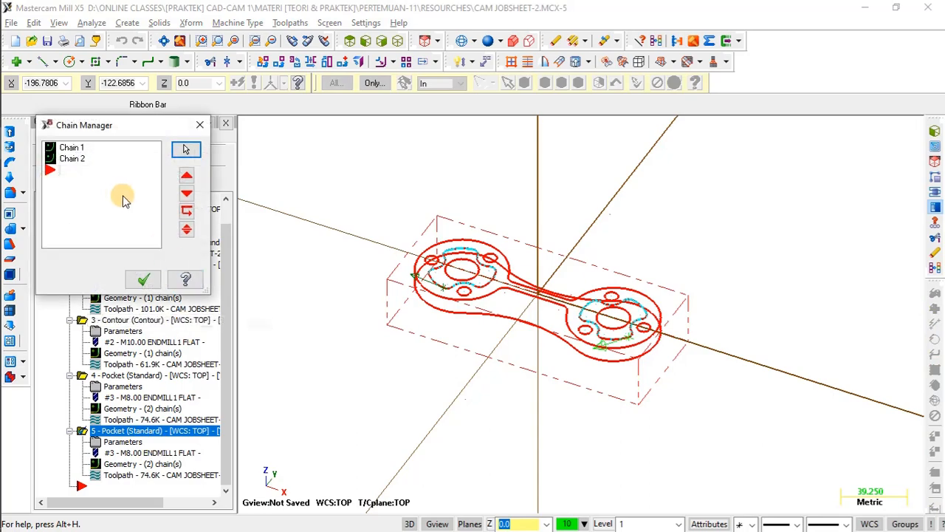
{"action": "right_click", "coordinate": [114, 196]}
{"action": "left_click", "coordinate": [155, 234]}
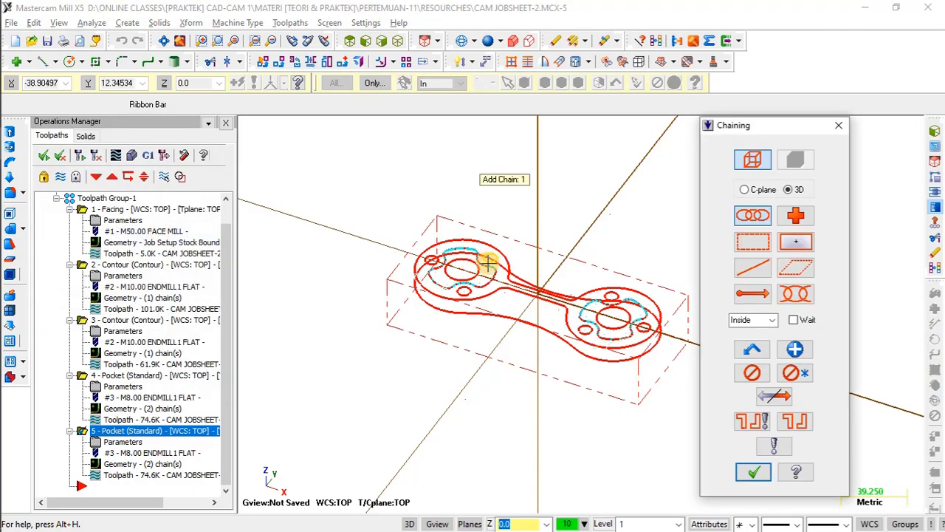
{"action": "scroll", "coordinate": [488, 265], "scroll_direction": "up", "scroll_amount": 3}
{"action": "left_click", "coordinate": [452, 274]}
{"action": "scroll", "coordinate": [502, 300], "scroll_direction": "down", "scroll_amount": 2}
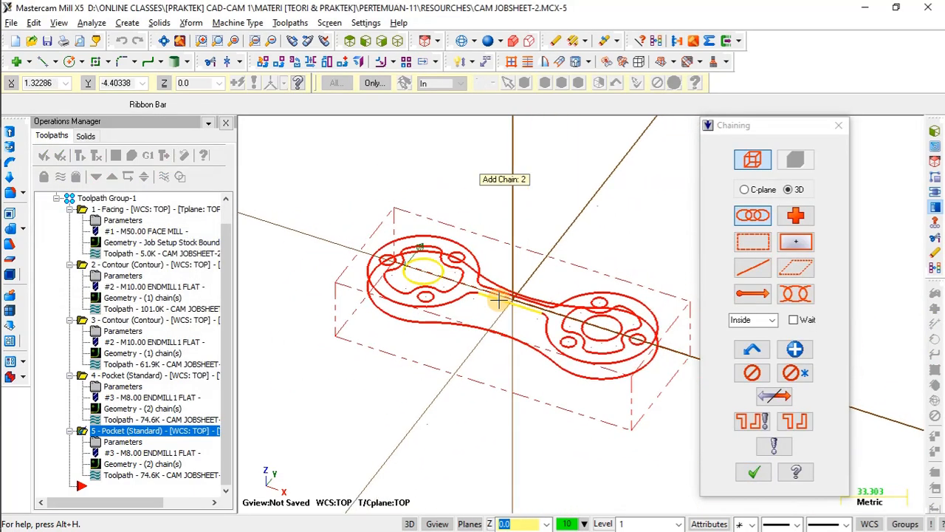
{"action": "left_click", "coordinate": [605, 336]}
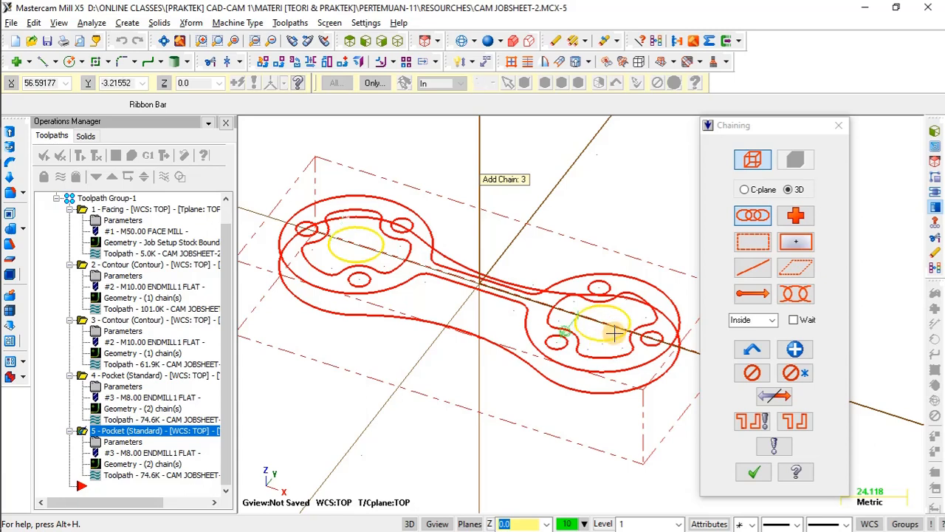
{"action": "scroll", "coordinate": [605, 336], "scroll_direction": "down", "scroll_amount": 1}
{"action": "left_click", "coordinate": [760, 470]}
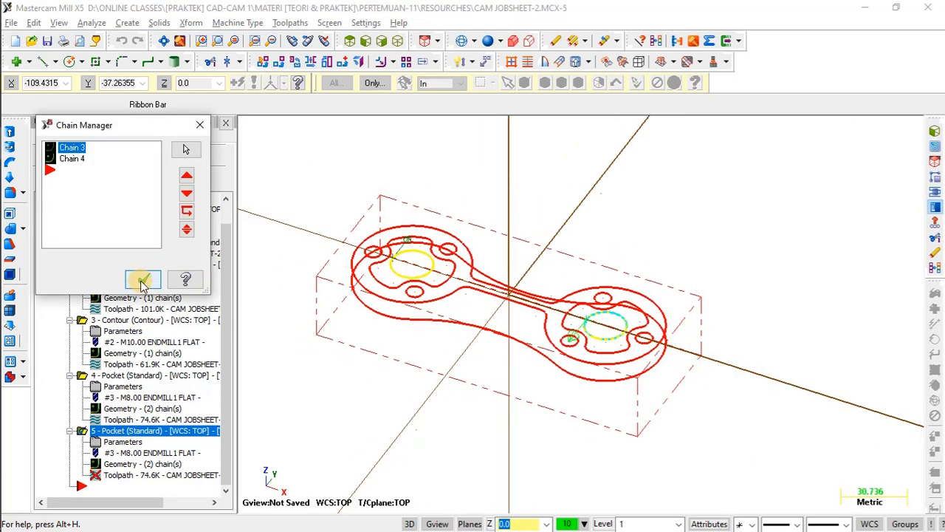
{"action": "left_click", "coordinate": [139, 276]}
Set the copied pocket's top of stock to -17 and depth to -26, and regenerate its toolpath
{"action": "left_click", "coordinate": [122, 436]}
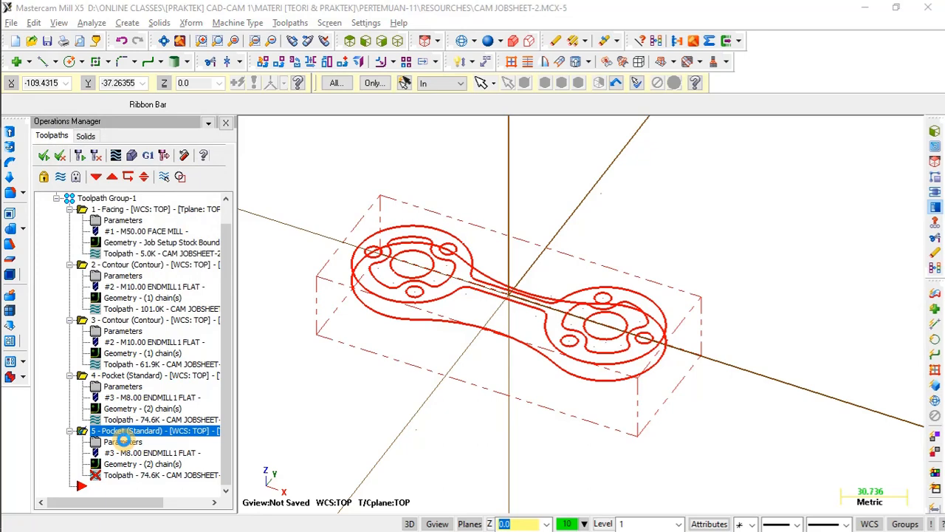
{"action": "left_click", "coordinate": [122, 441]}
{"action": "left_click", "coordinate": [329, 183]}
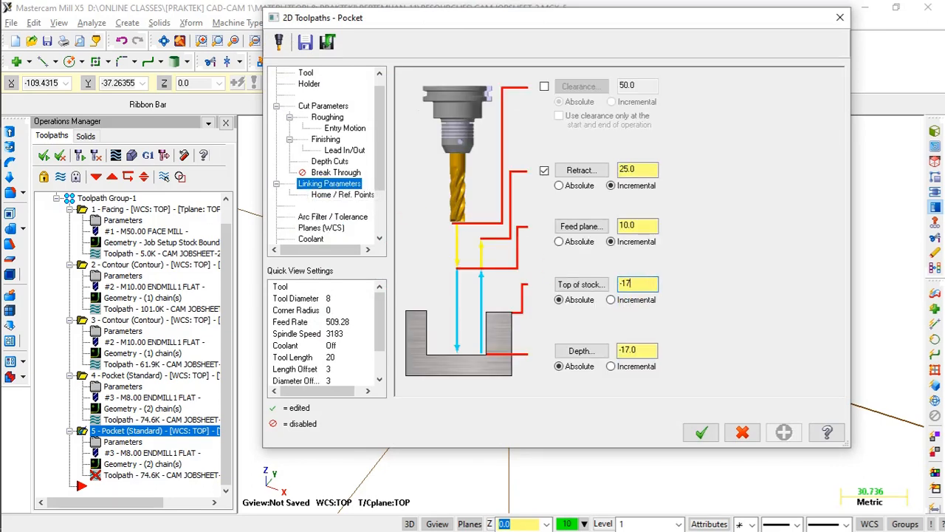
{"action": "left_click", "coordinate": [631, 351]}
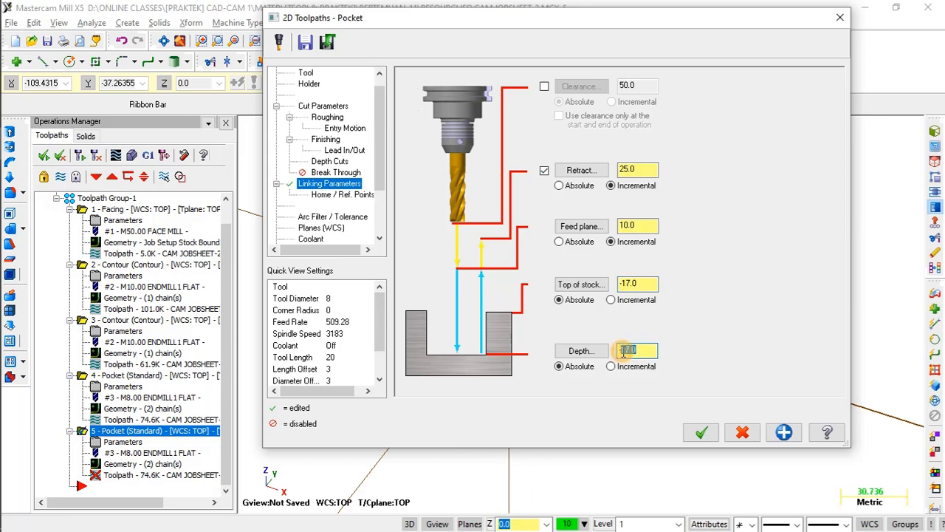
{"action": "type", "text": "-20"}
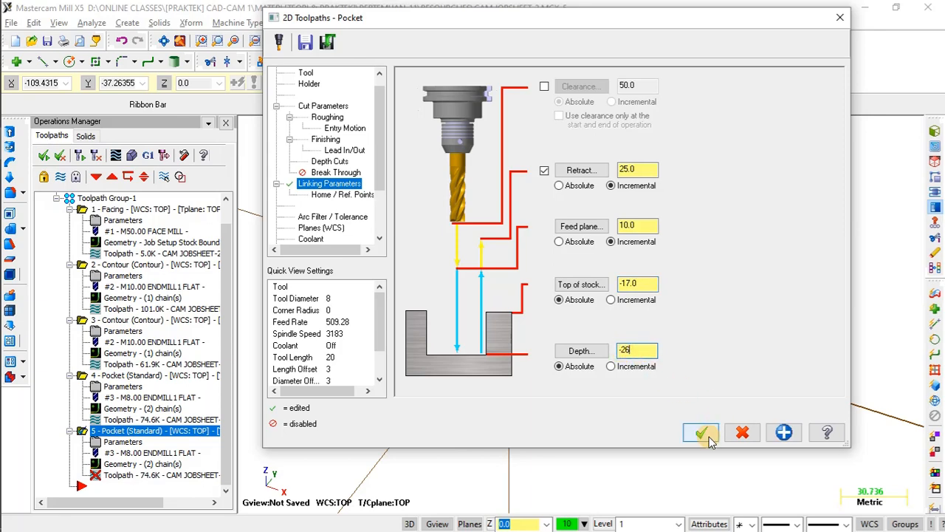
{"action": "left_click", "coordinate": [701, 432]}
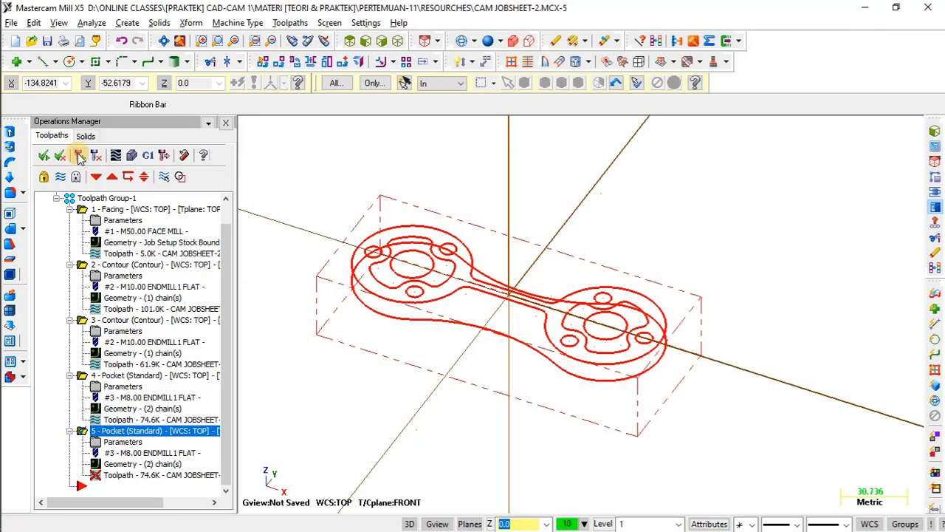
{"action": "left_click", "coordinate": [79, 155]}
Display the circular pocket toolpath and examine its entry moves and depth passes from near the front
{"action": "scroll", "coordinate": [414, 309], "scroll_direction": "up", "scroll_amount": 5}
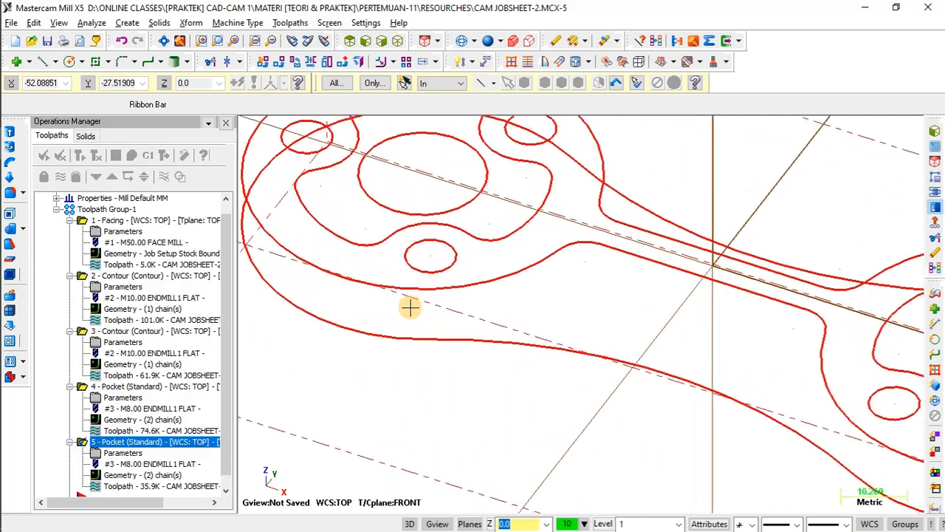
{"action": "scroll", "coordinate": [410, 307], "scroll_direction": "up", "scroll_amount": 1}
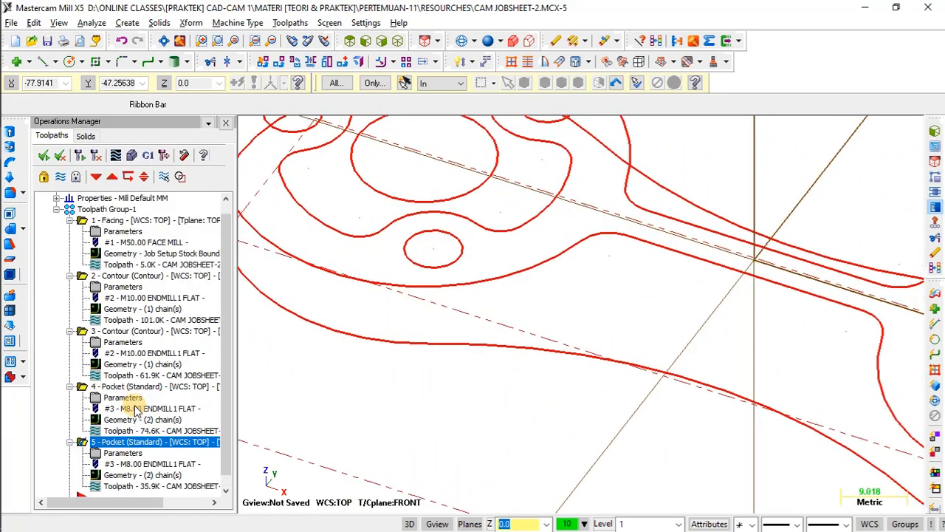
{"action": "left_click", "coordinate": [64, 178]}
{"action": "middle_click_drag", "start_coordinate": [519, 266], "coordinate": [482, 267]}
{"action": "scroll", "coordinate": [342, 375], "scroll_direction": "up", "scroll_amount": 5}
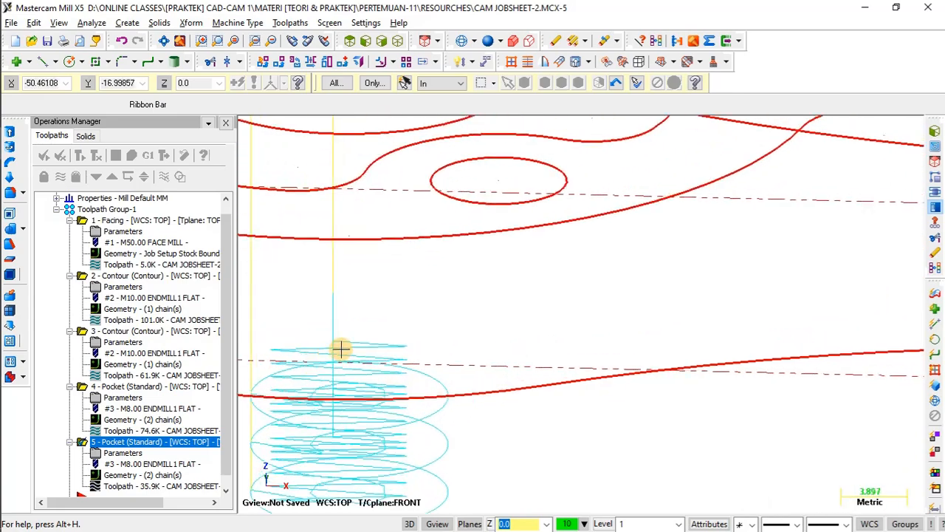
Examine the circular pocket toolpaths at both ends of the part from an angled 3D view
{"action": "scroll", "coordinate": [340, 347], "scroll_direction": "down", "scroll_amount": 3}
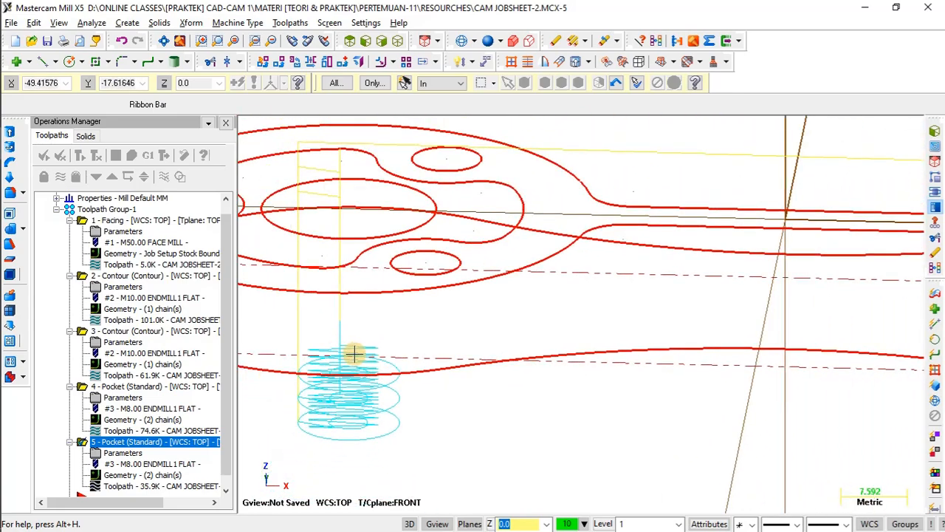
{"action": "scroll", "coordinate": [353, 354], "scroll_direction": "down", "scroll_amount": 2}
{"action": "middle_click_drag", "start_coordinate": [359, 354], "coordinate": [339, 224]}
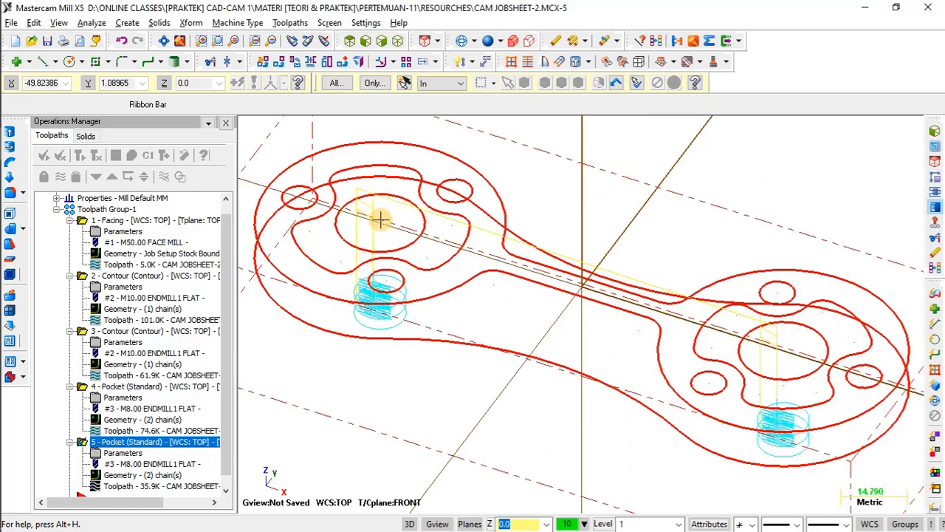
{"action": "scroll", "coordinate": [379, 217], "scroll_direction": "up", "scroll_amount": 1}
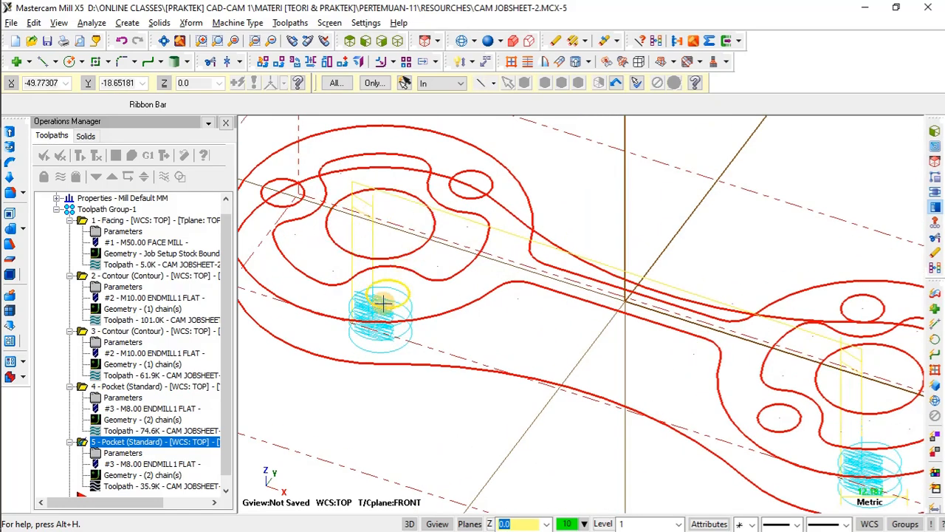
{"action": "scroll", "coordinate": [374, 294], "scroll_direction": "up", "scroll_amount": 1}
{"action": "scroll", "coordinate": [380, 316], "scroll_direction": "down", "scroll_amount": 3}
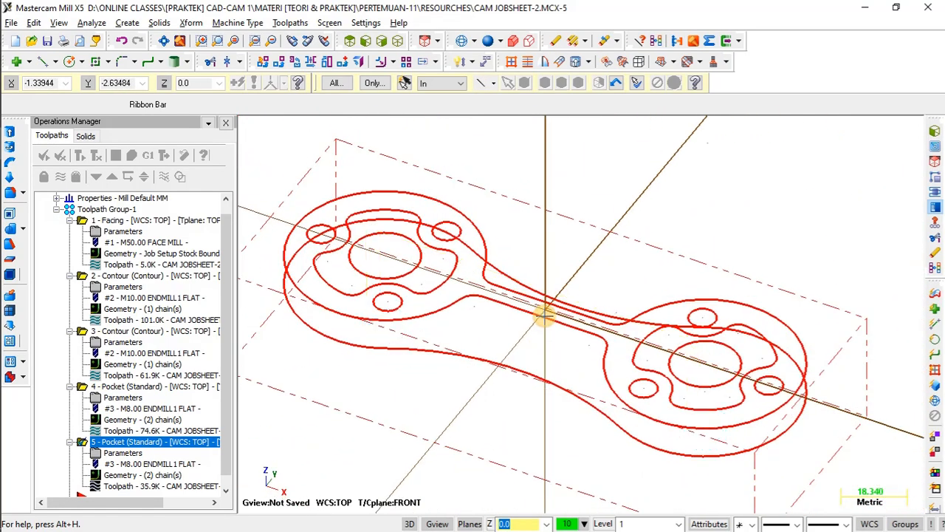
Run a solid Verify simulation of all operations in Toolpath Group-1
{"action": "left_click", "coordinate": [113, 210]}
{"action": "left_click", "coordinate": [132, 156]}
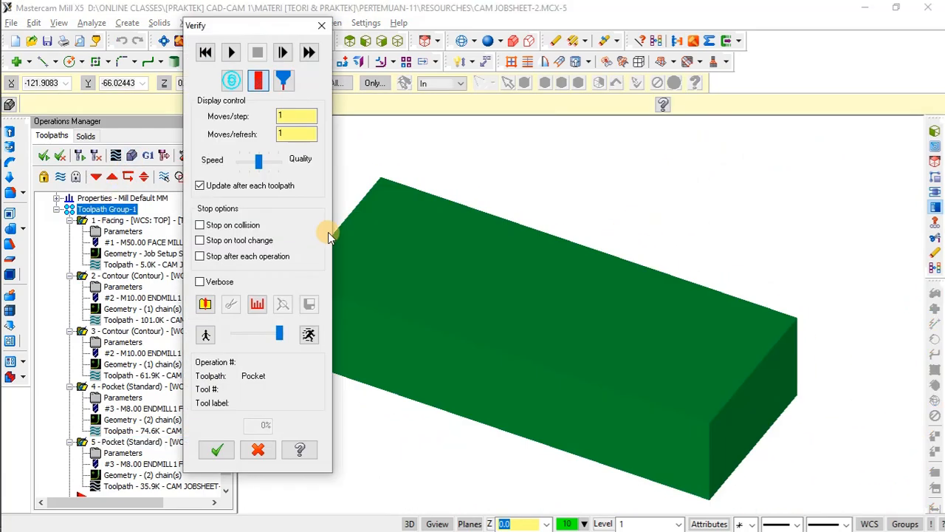
{"action": "left_click", "coordinate": [236, 53]}
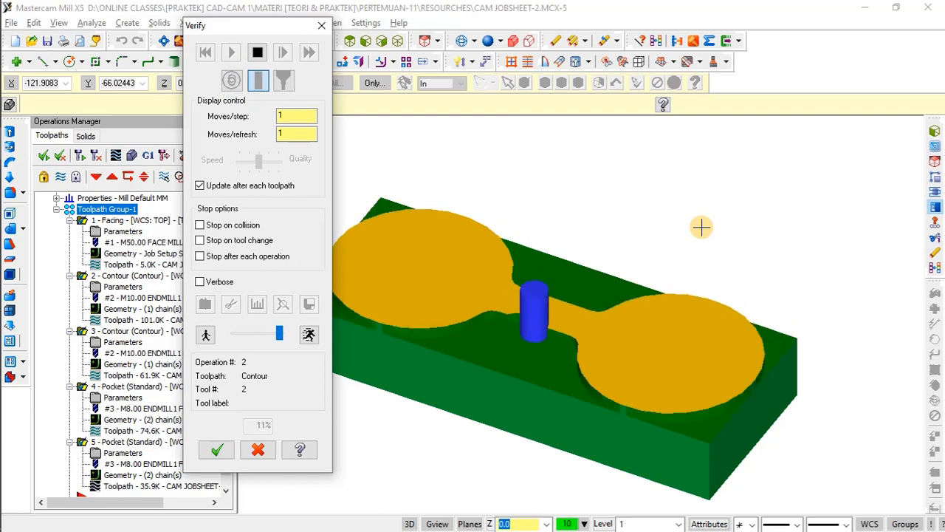
{"action": "left_click_drag", "start_coordinate": [278, 31], "coordinate": [228, 31]}
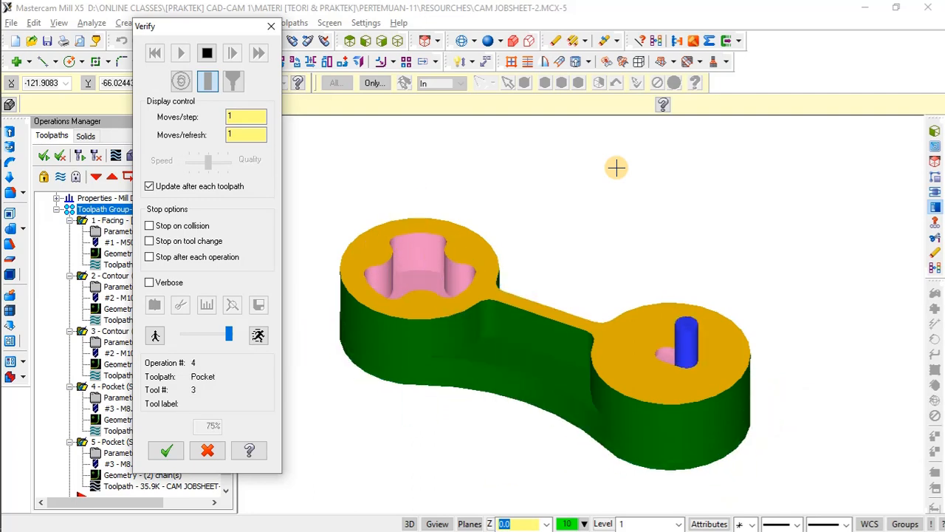
{"action": "left_click", "coordinate": [622, 245]}
{"action": "middle_click_drag", "start_coordinate": [627, 238], "coordinate": [626, 256]}
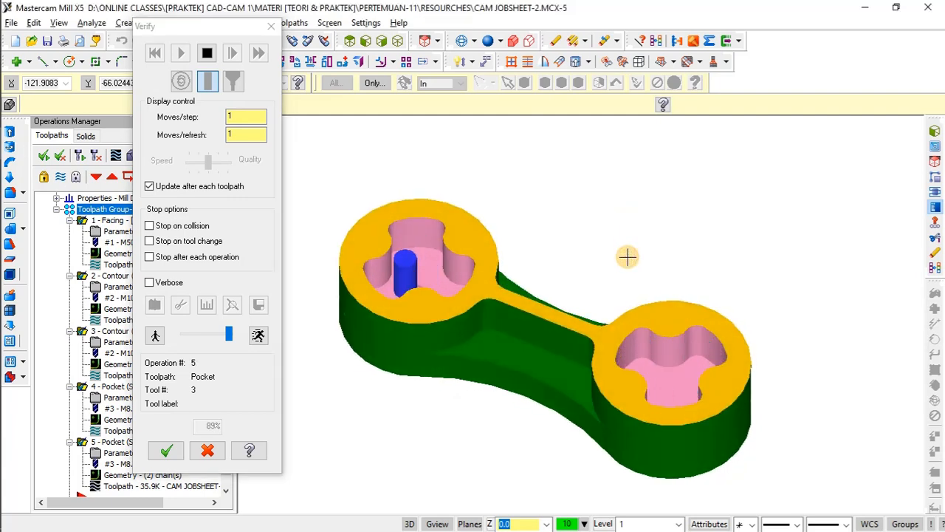
Inspect the simulated lobed pockets and center holes from several angles, then close the verification
{"action": "middle_click_drag", "start_coordinate": [630, 263], "coordinate": [473, 261]}
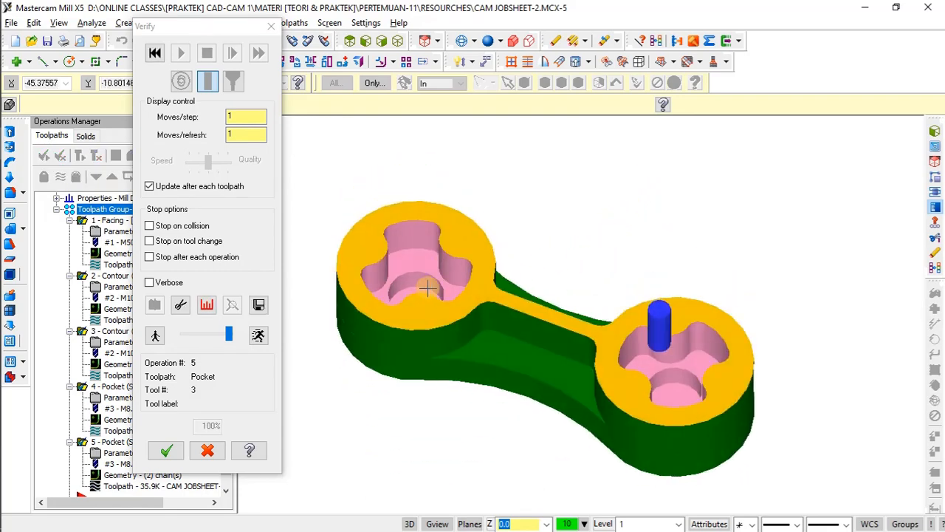
{"action": "middle_click_drag", "start_coordinate": [428, 287], "coordinate": [551, 244]}
{"action": "middle_click_drag", "start_coordinate": [421, 338], "coordinate": [417, 349]}
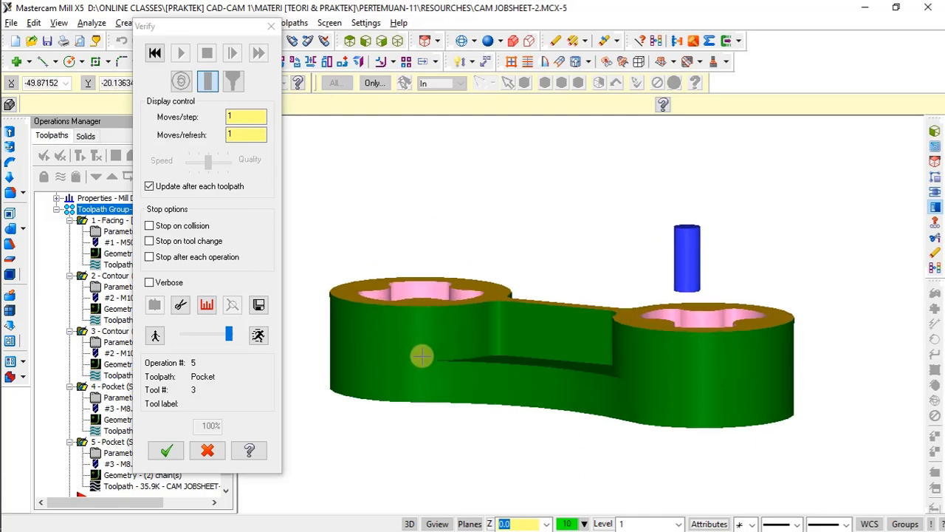
{"action": "middle_click_drag", "start_coordinate": [417, 424], "coordinate": [624, 410]}
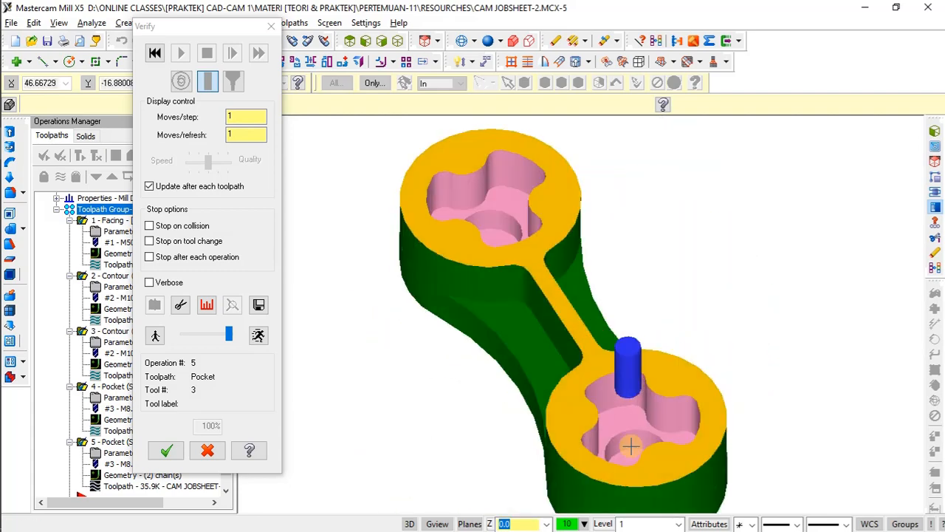
{"action": "middle_click_drag", "start_coordinate": [629, 444], "coordinate": [686, 383]}
{"action": "left_click", "coordinate": [174, 451]}
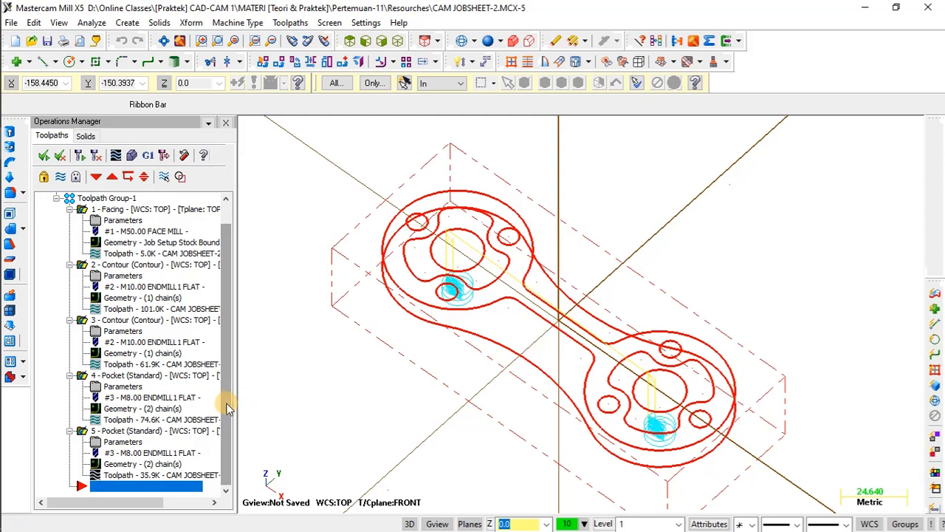
Compare the circular pocket operation with the lobed pocket operation on the geometry at the negative X end
{"action": "left_click", "coordinate": [137, 438]}
{"action": "scroll", "coordinate": [459, 291], "scroll_direction": "up", "scroll_amount": 2}
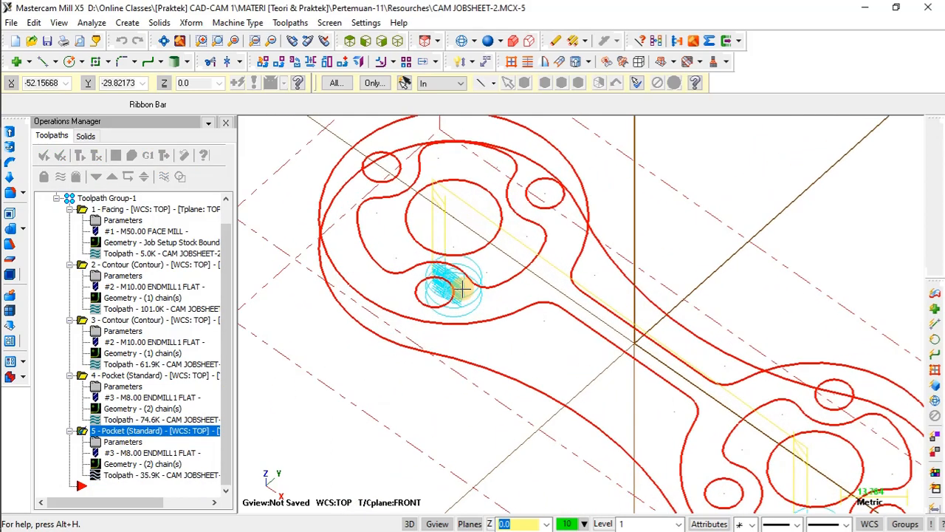
{"action": "left_click", "coordinate": [129, 377]}
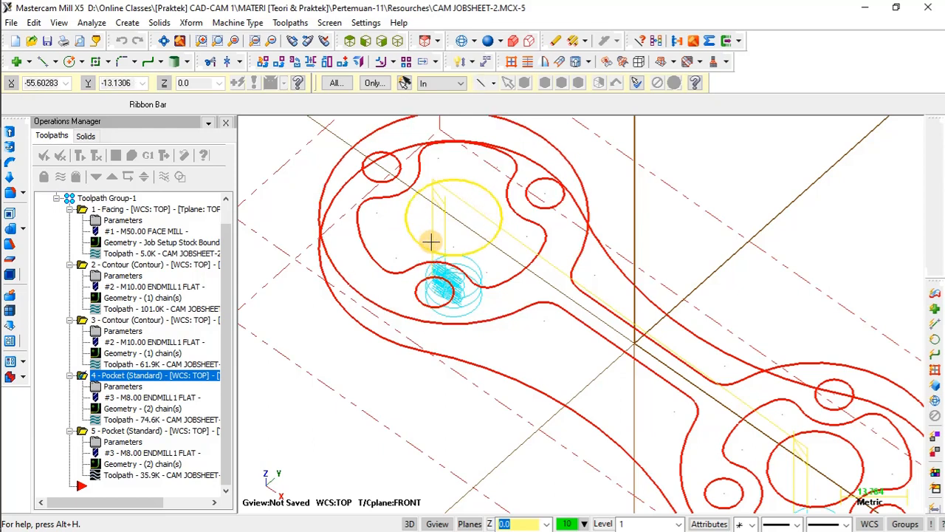
{"action": "middle_click_drag", "start_coordinate": [471, 216], "coordinate": [467, 201]}
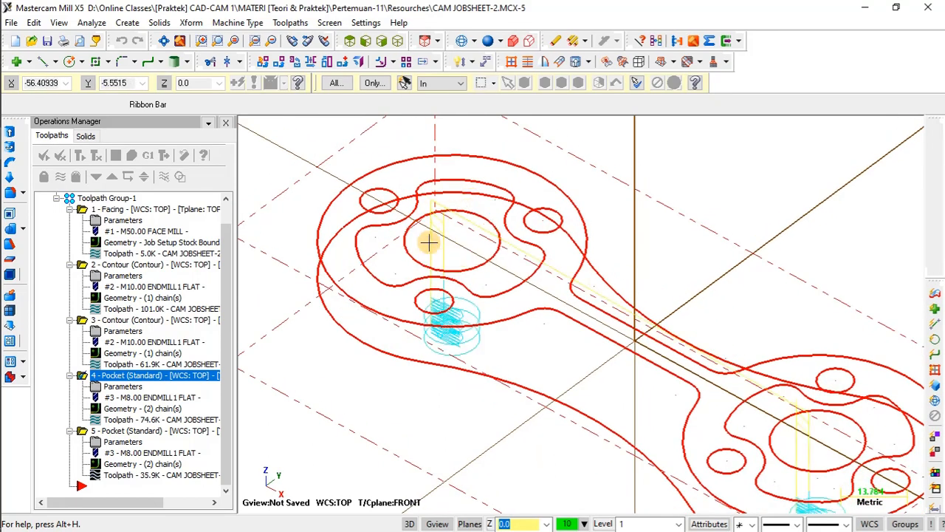
{"action": "key", "text": "Escape"}
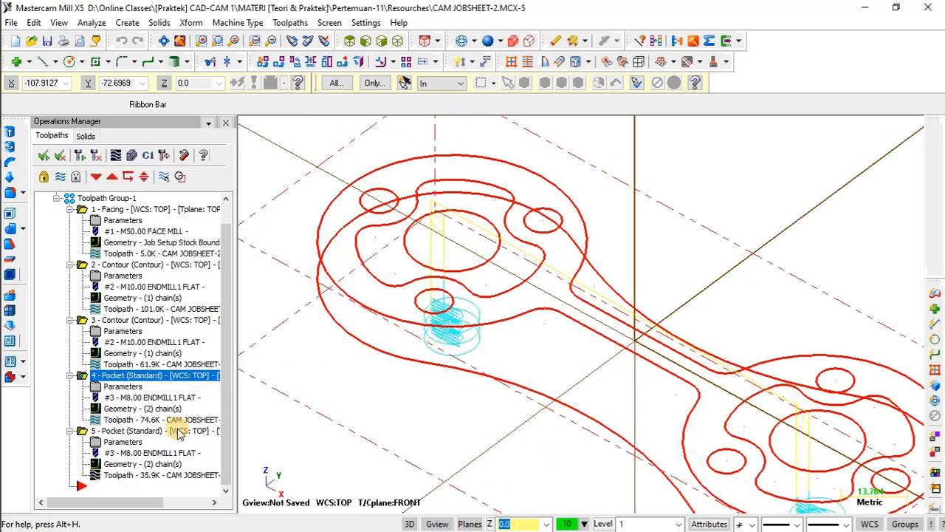
Set the circular pocket operation's stock to leave on walls to 0 and regenerate its toolpath
{"action": "left_click", "coordinate": [130, 434]}
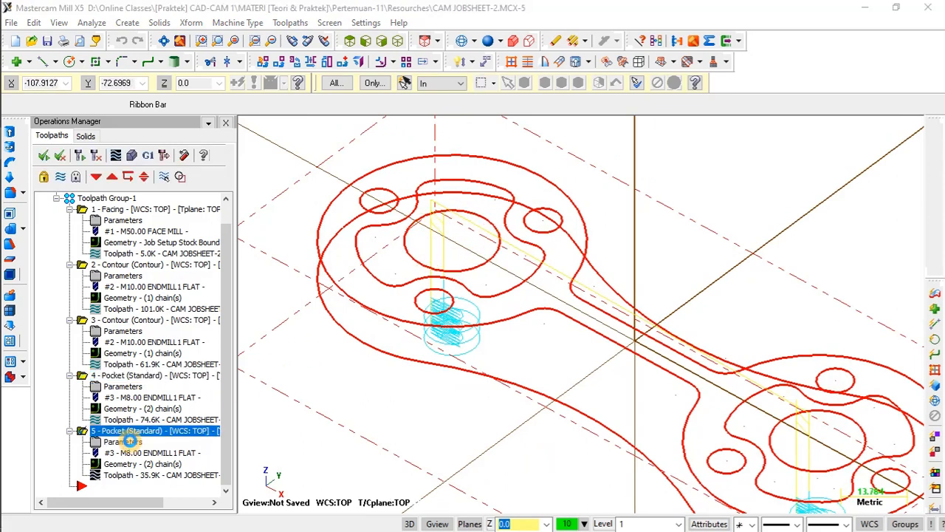
{"action": "left_click", "coordinate": [129, 441]}
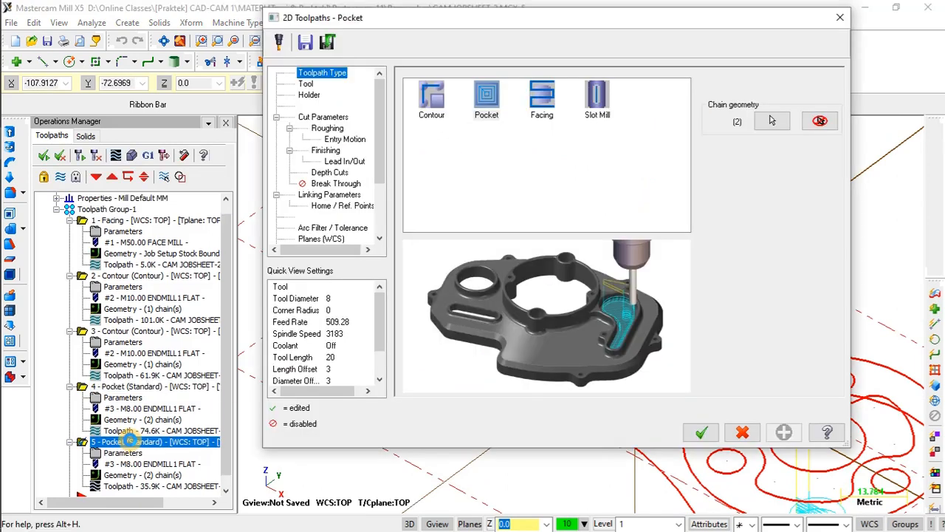
{"action": "left_click", "coordinate": [327, 126]}
{"action": "left_click", "coordinate": [323, 117]}
{"action": "double_click", "coordinate": [533, 337]}
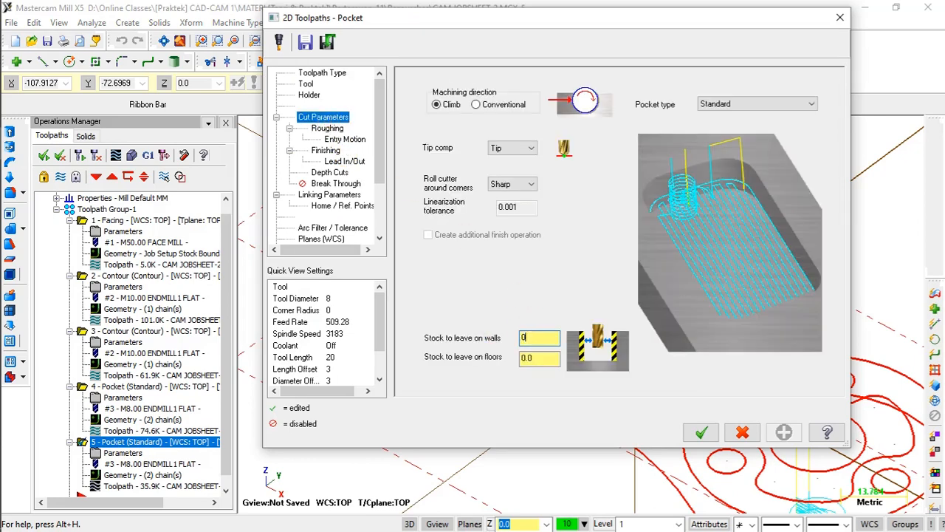
{"action": "type", "text": "0"}
{"action": "left_click", "coordinate": [699, 431]}
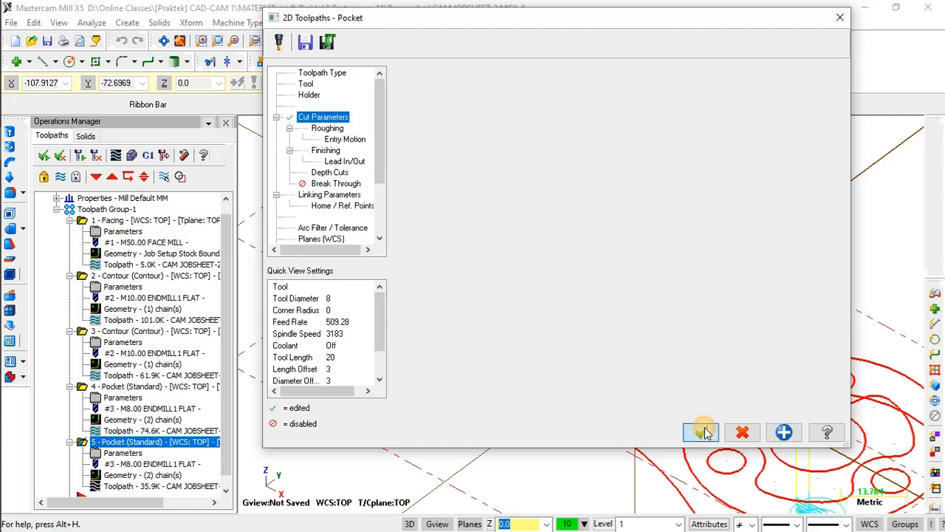
{"action": "left_click", "coordinate": [79, 155]}
Create a contour toolpath and chain the lobed profile at the negative X end of the part
{"action": "scroll", "coordinate": [491, 275], "scroll_direction": "down", "scroll_amount": 1}
{"action": "scroll", "coordinate": [491, 275], "scroll_direction": "down", "scroll_amount": 1}
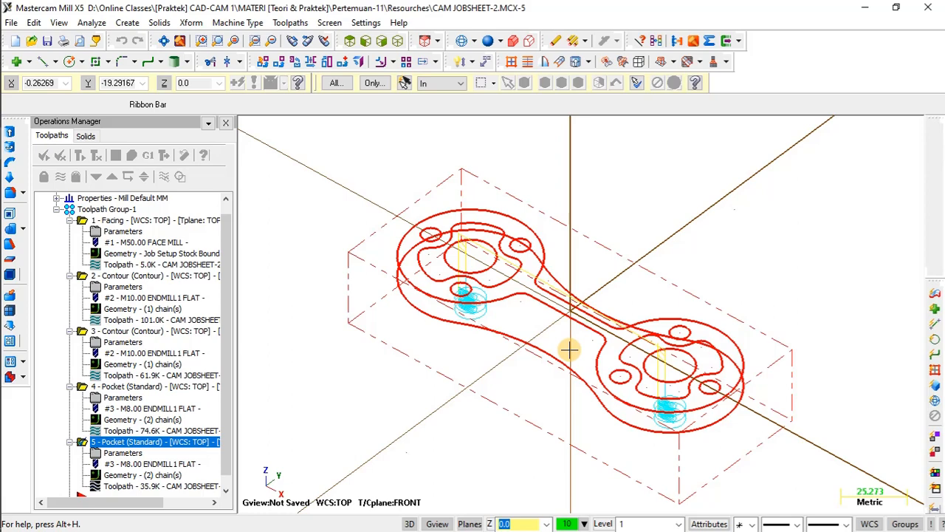
{"action": "scroll", "coordinate": [525, 270], "scroll_direction": "up", "scroll_amount": 1}
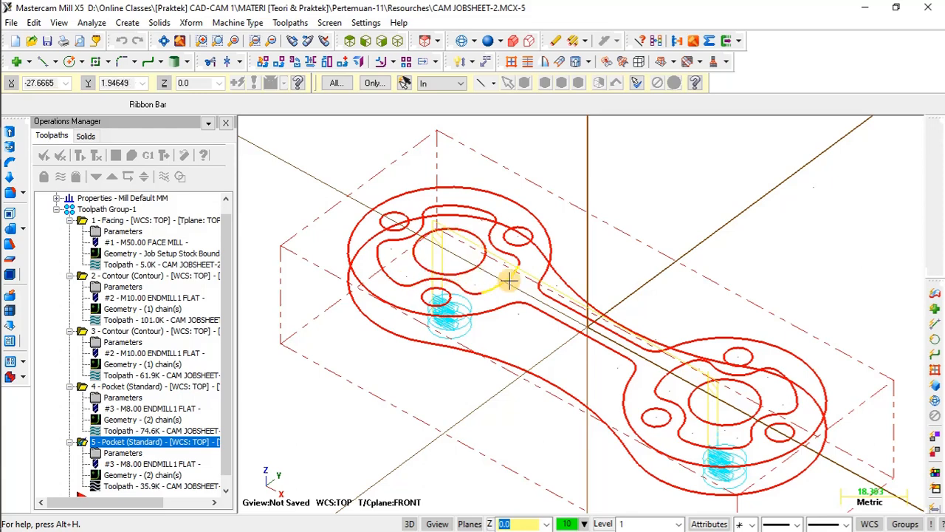
{"action": "scroll", "coordinate": [504, 280], "scroll_direction": "down", "scroll_amount": 1}
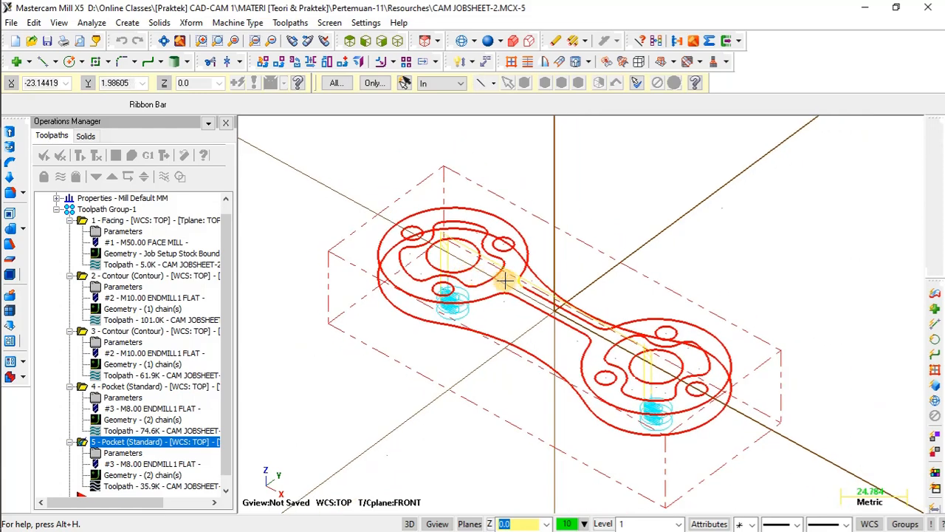
{"action": "middle_click_drag", "start_coordinate": [556, 315], "coordinate": [544, 315]}
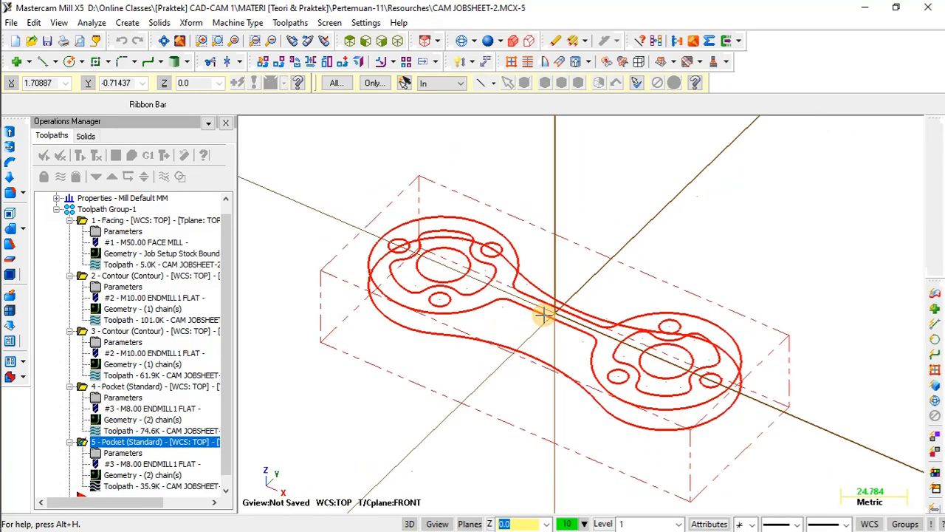
{"action": "left_click", "coordinate": [298, 24]}
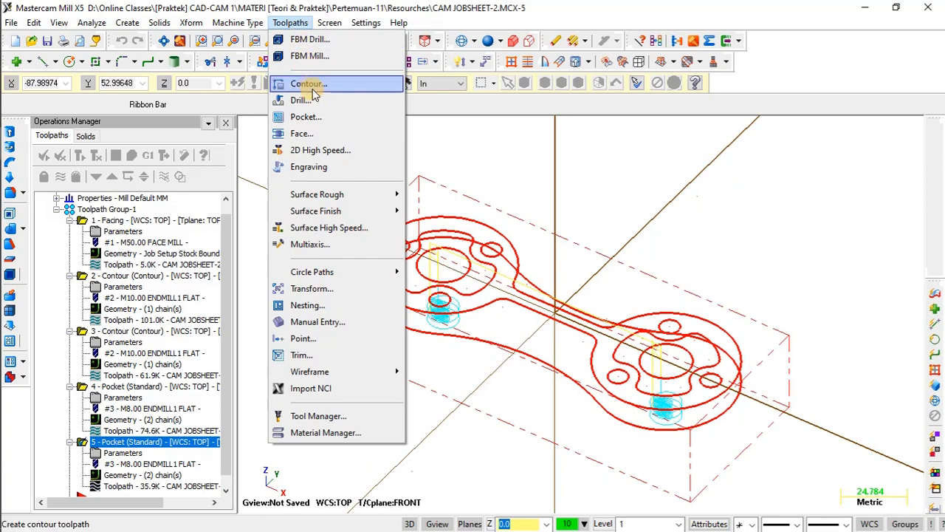
{"action": "left_click", "coordinate": [313, 87]}
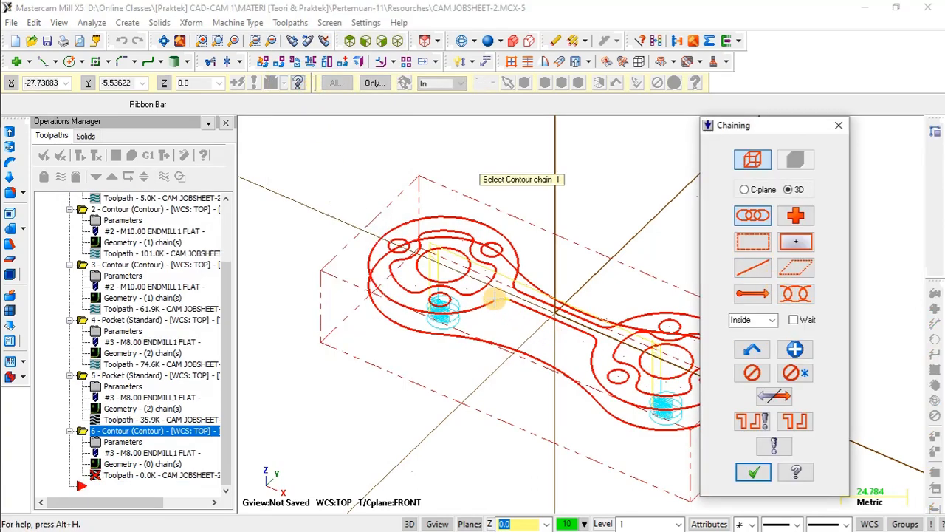
{"action": "scroll", "coordinate": [494, 299], "scroll_direction": "up", "scroll_amount": 2}
{"action": "left_click", "coordinate": [463, 297]}
{"action": "scroll", "coordinate": [473, 310], "scroll_direction": "down", "scroll_amount": 3}
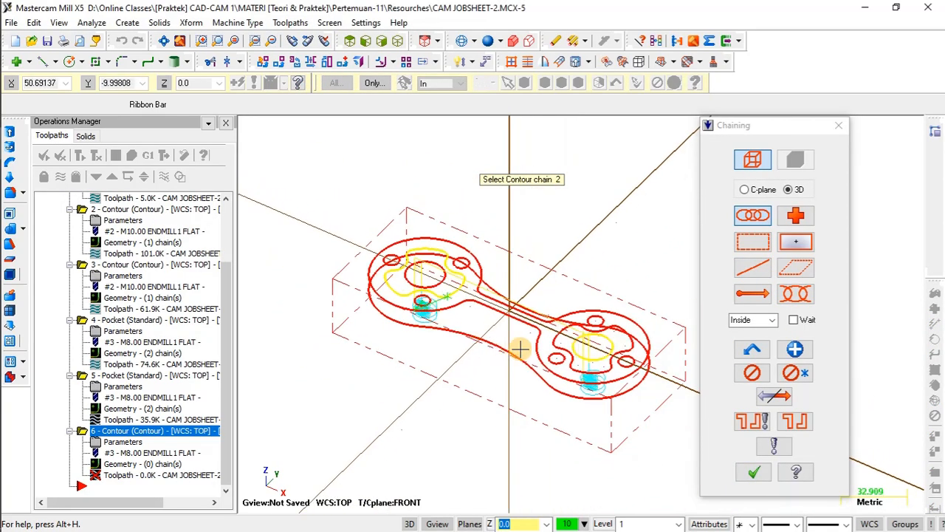
Add the lobed profile at the positive X end to the contour geometry and accept both chains
{"action": "scroll", "coordinate": [598, 384], "scroll_direction": "up", "scroll_amount": 4}
{"action": "scroll", "coordinate": [605, 375], "scroll_direction": "down", "scroll_amount": 3}
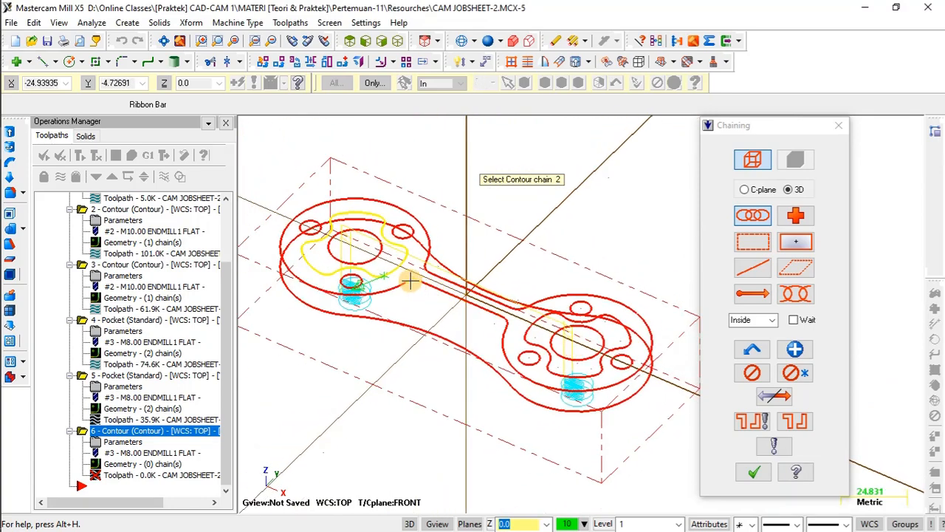
{"action": "scroll", "coordinate": [406, 273], "scroll_direction": "up", "scroll_amount": 2}
{"action": "scroll", "coordinate": [405, 274], "scroll_direction": "down", "scroll_amount": 1}
{"action": "scroll", "coordinate": [406, 274], "scroll_direction": "up", "scroll_amount": 1}
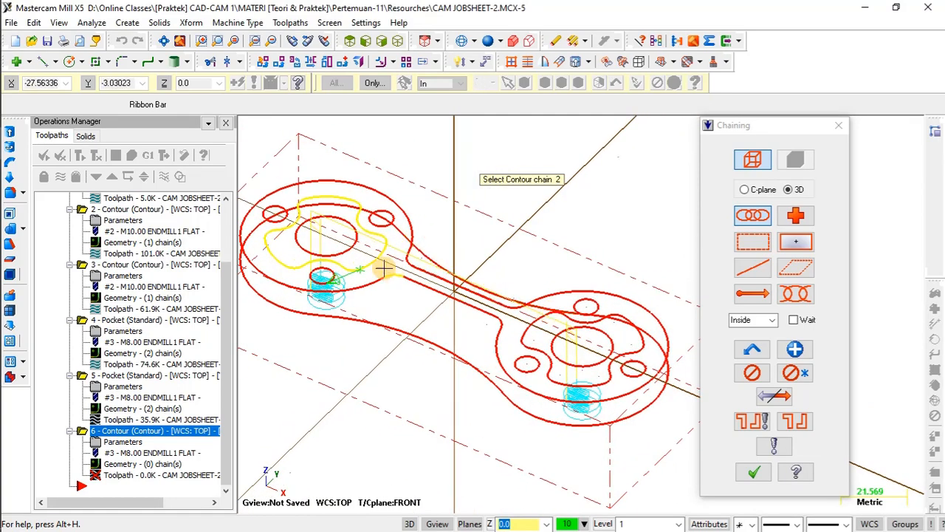
{"action": "left_click", "coordinate": [610, 379]}
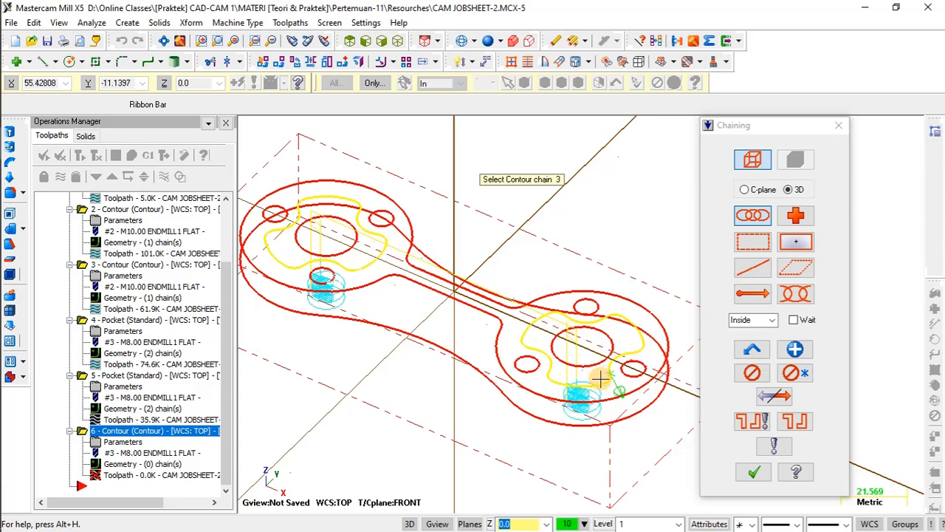
{"action": "scroll", "coordinate": [616, 380], "scroll_direction": "up", "scroll_amount": 1}
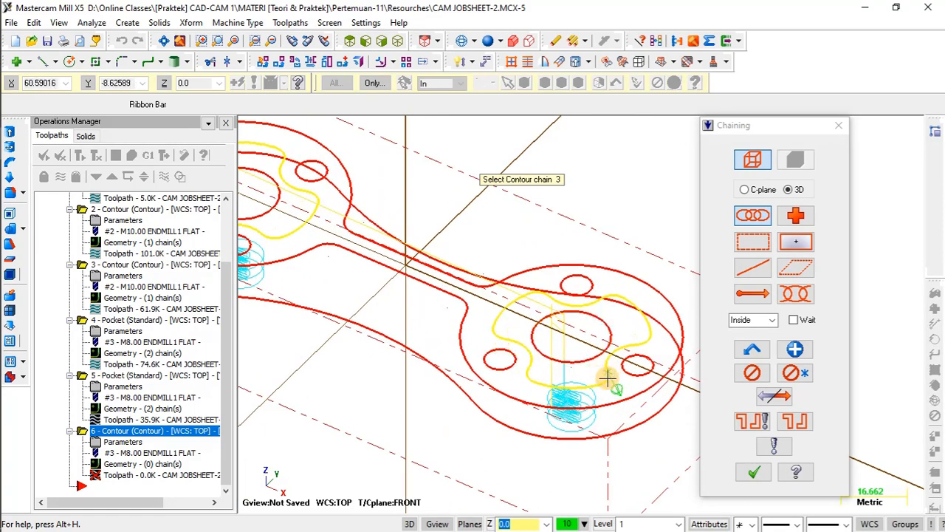
{"action": "scroll", "coordinate": [593, 376], "scroll_direction": "down", "scroll_amount": 1}
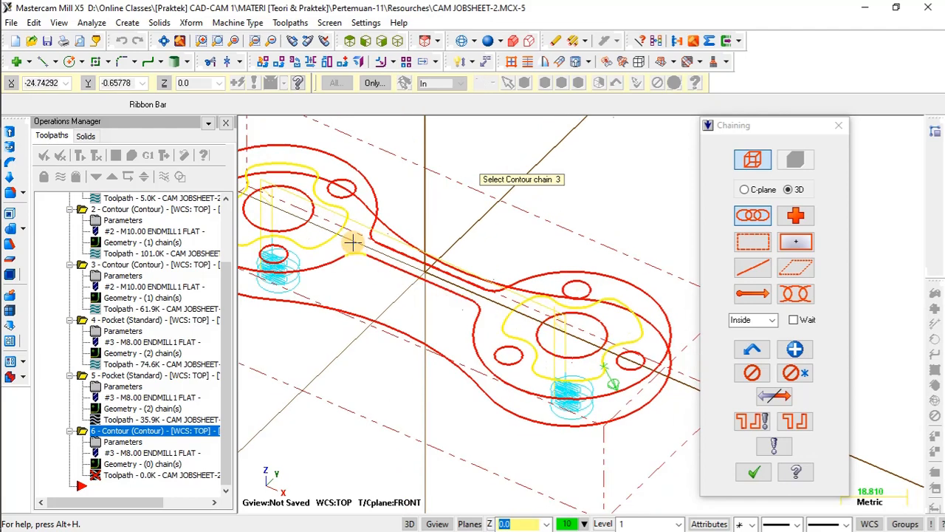
{"action": "scroll", "coordinate": [329, 237], "scroll_direction": "down", "scroll_amount": 1}
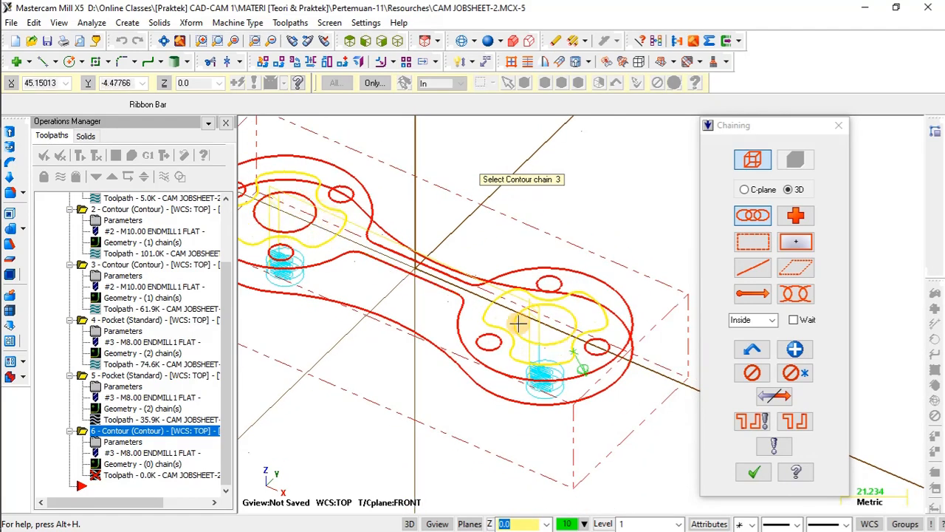
{"action": "scroll", "coordinate": [595, 345], "scroll_direction": "down", "scroll_amount": 1}
{"action": "left_click", "coordinate": [753, 471]}
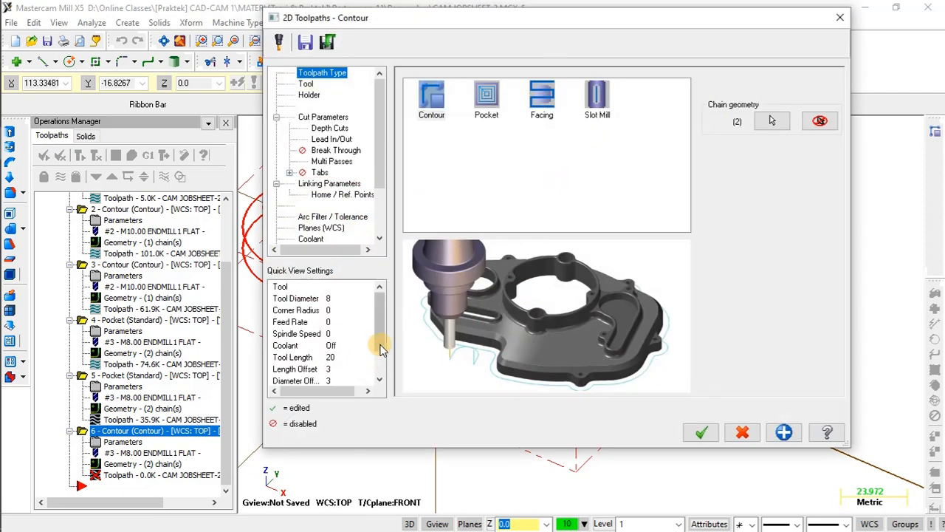
Define an additional 8 mm flat end mill with 4 flutes as tool 4 for the contour operation
{"action": "left_click", "coordinate": [306, 83]}
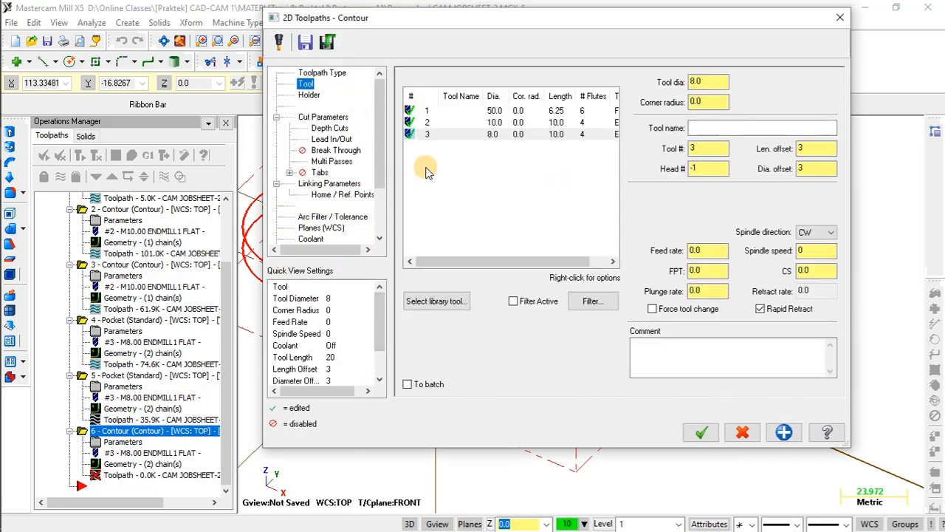
{"action": "right_click", "coordinate": [488, 170]}
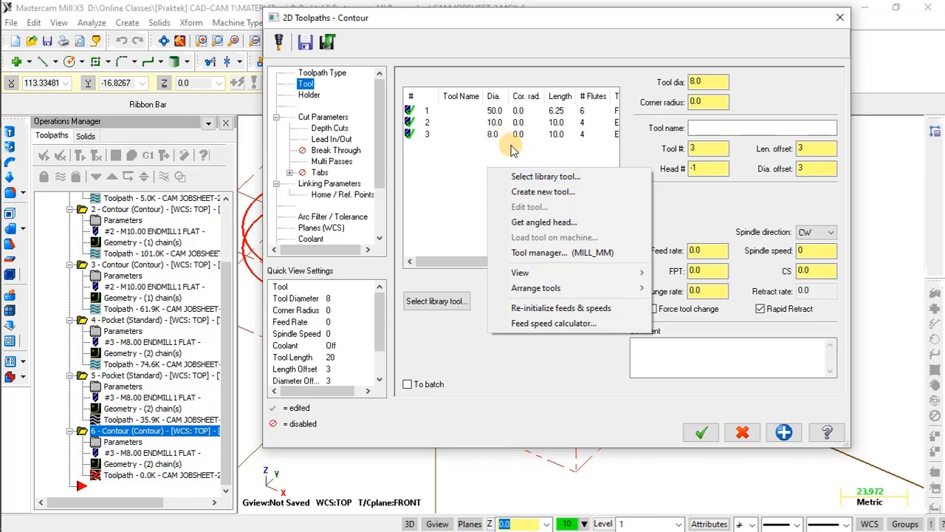
{"action": "left_click", "coordinate": [538, 191]}
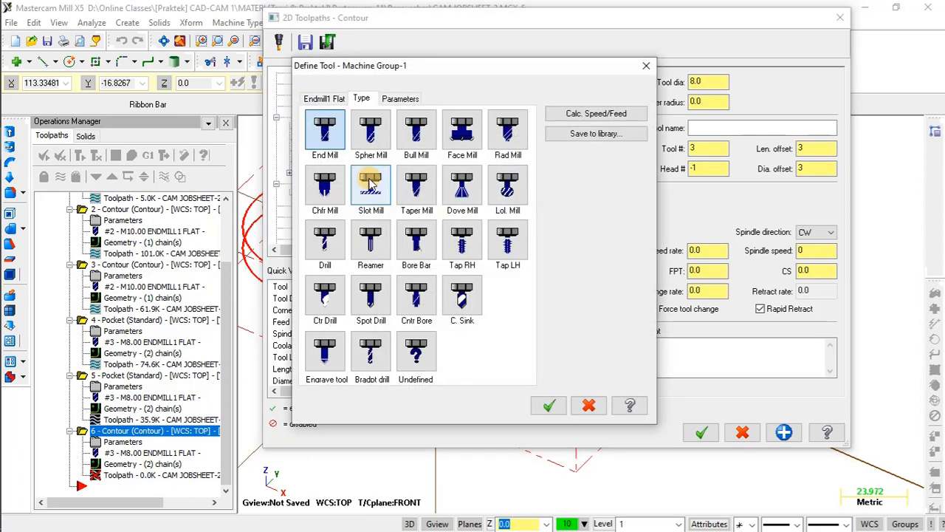
{"action": "left_click", "coordinate": [326, 132]}
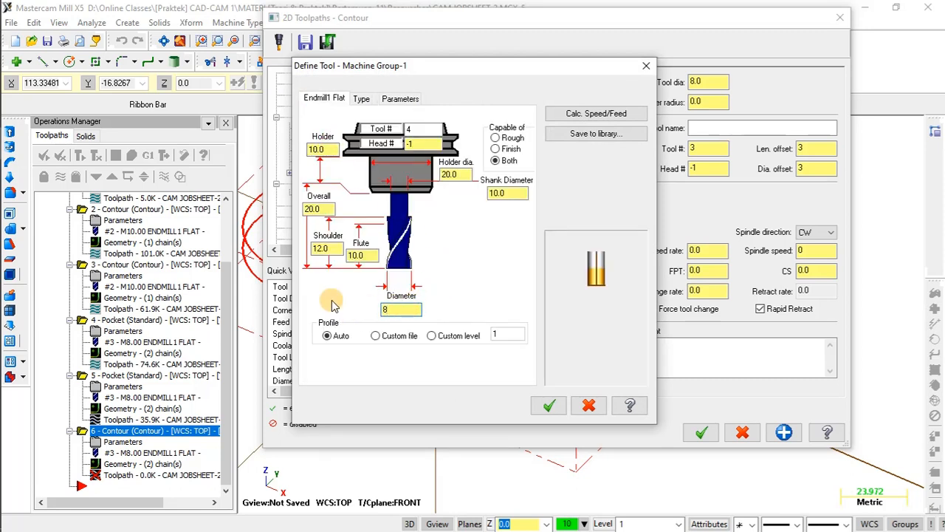
{"action": "left_click", "coordinate": [395, 99]}
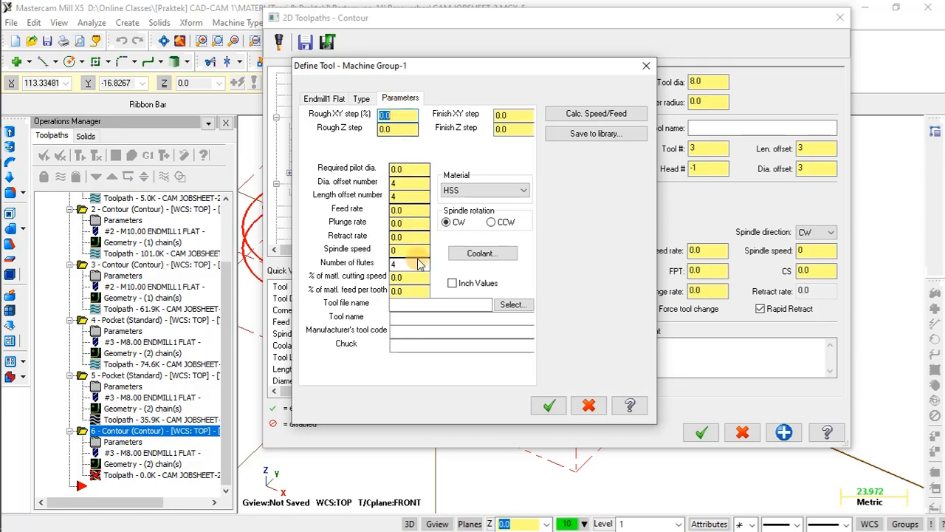
{"action": "left_click", "coordinate": [548, 403]}
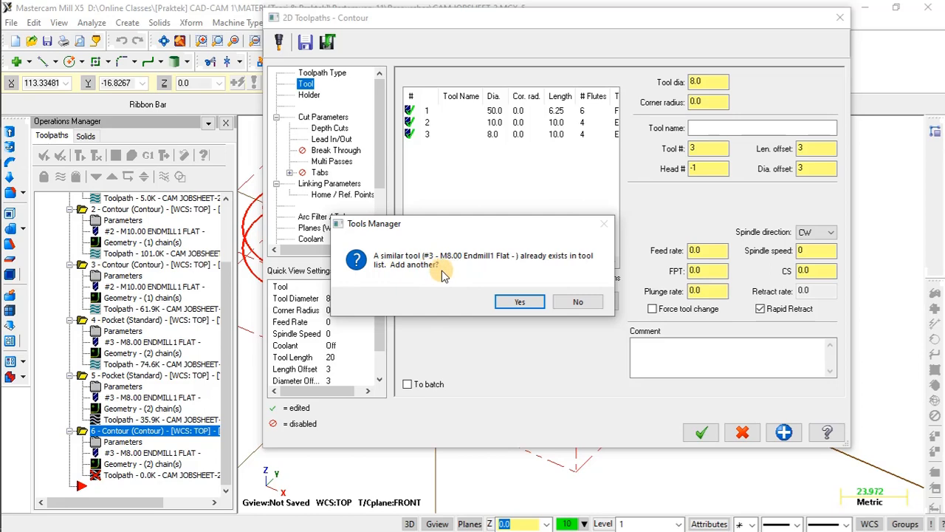
{"action": "left_click", "coordinate": [520, 301]}
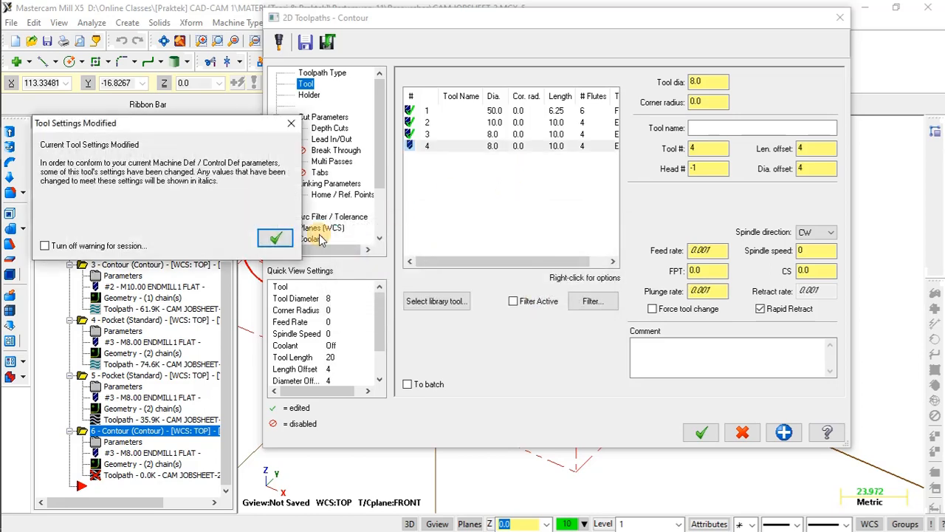
{"action": "left_click", "coordinate": [274, 237]}
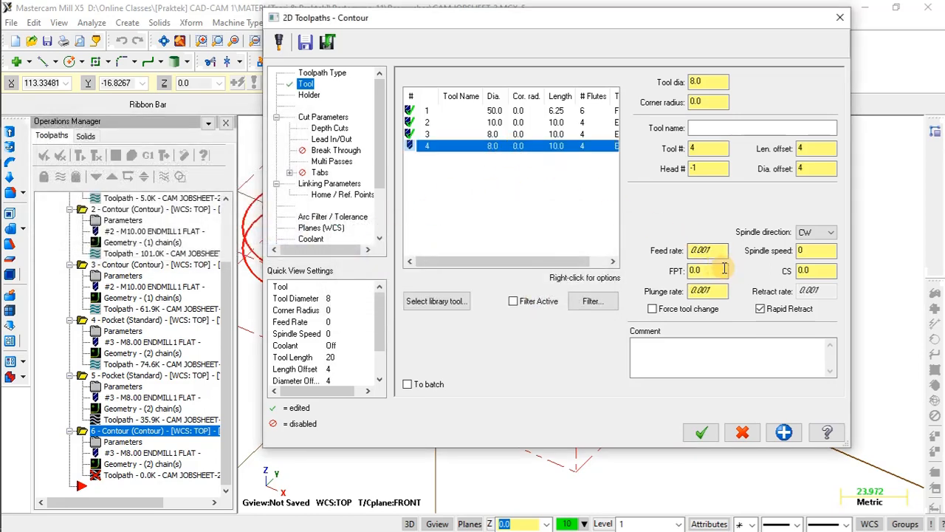
Consult the 8 mm end mill row in Cutting Data2.pdf, set tool 4's feed per tooth to 0.062, and disable the tool-settings warning for the session
{"action": "key", "text": "alt+Tab"}
{"action": "key", "text": "Tab"}
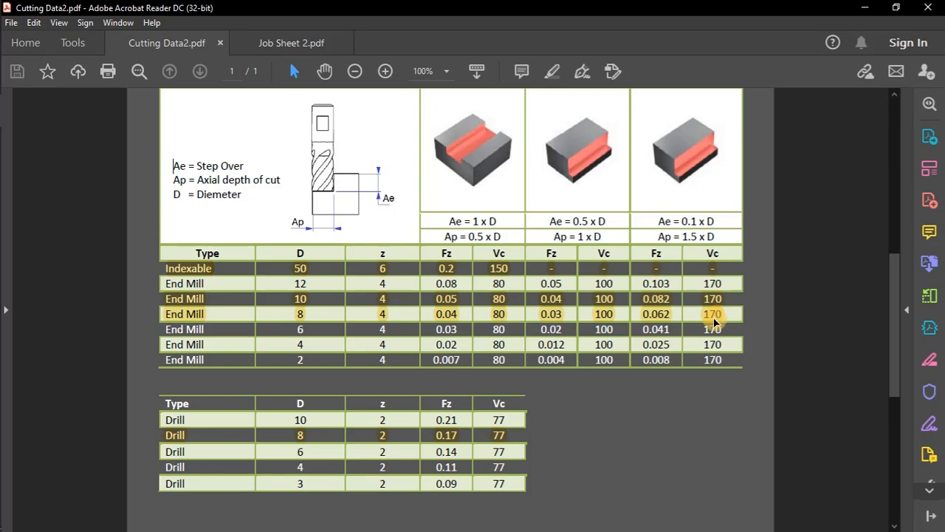
{"action": "key", "text": "alt+Tab"}
{"action": "left_click", "coordinate": [706, 273]}
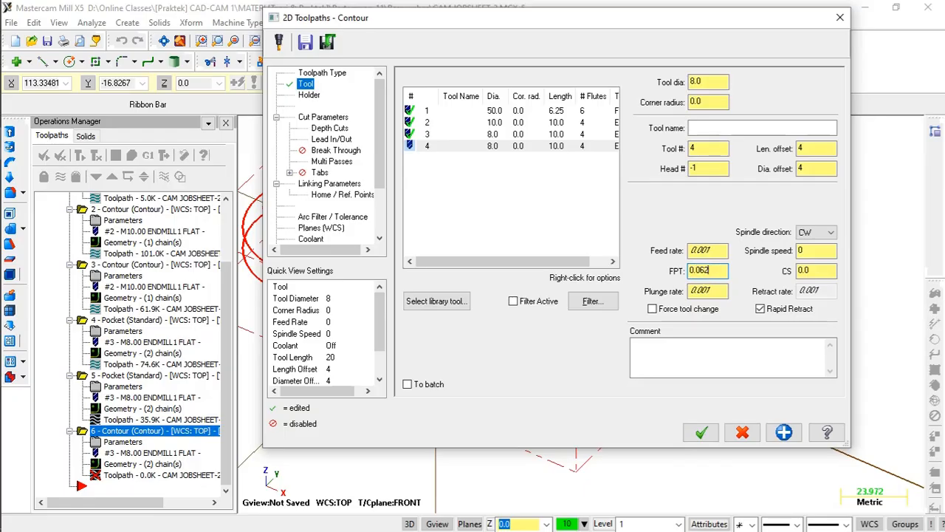
{"action": "left_click", "coordinate": [804, 271]}
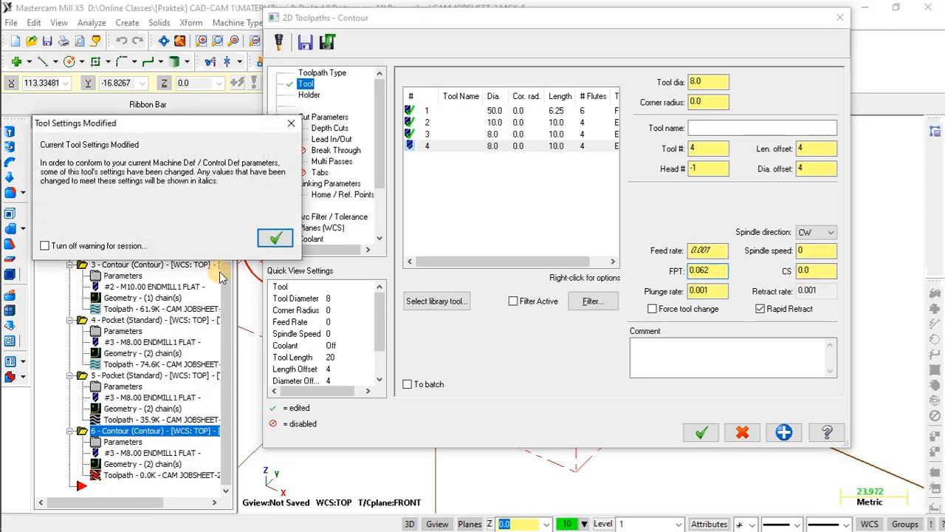
{"action": "left_click", "coordinate": [45, 247]}
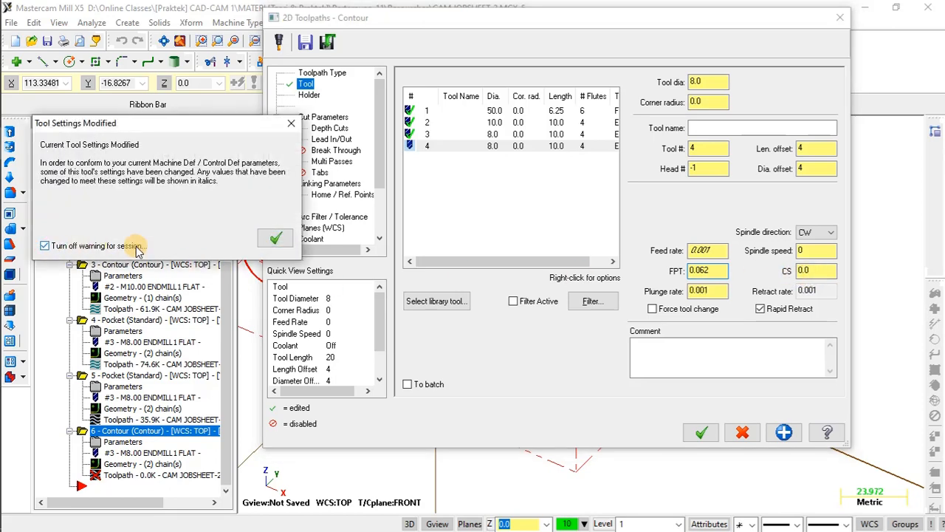
{"action": "left_click", "coordinate": [275, 237]}
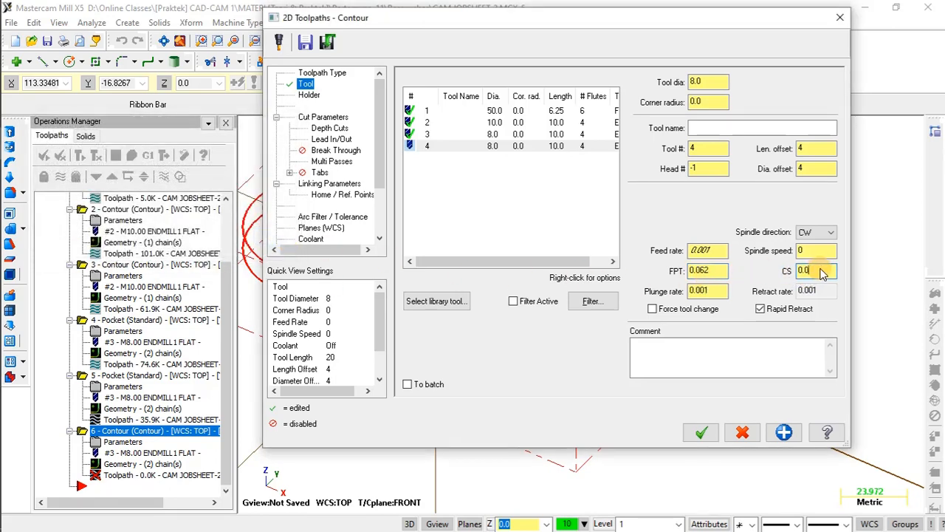
Set tool 4's cutting speed to 170 and its plunge rate to 500
{"action": "left_click_drag", "start_coordinate": [820, 271], "coordinate": [777, 271]}
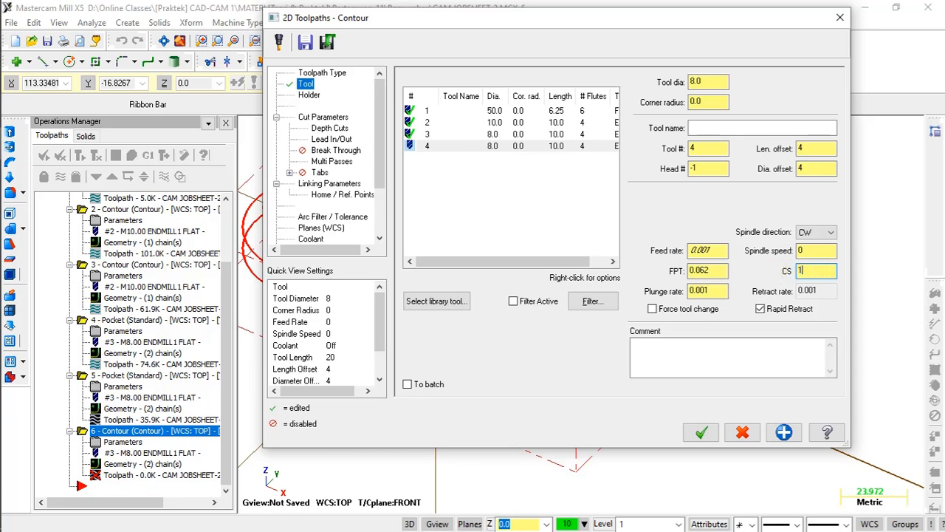
{"action": "left_click_drag", "start_coordinate": [720, 290], "coordinate": [653, 301]}
{"action": "type", "text": "500"}
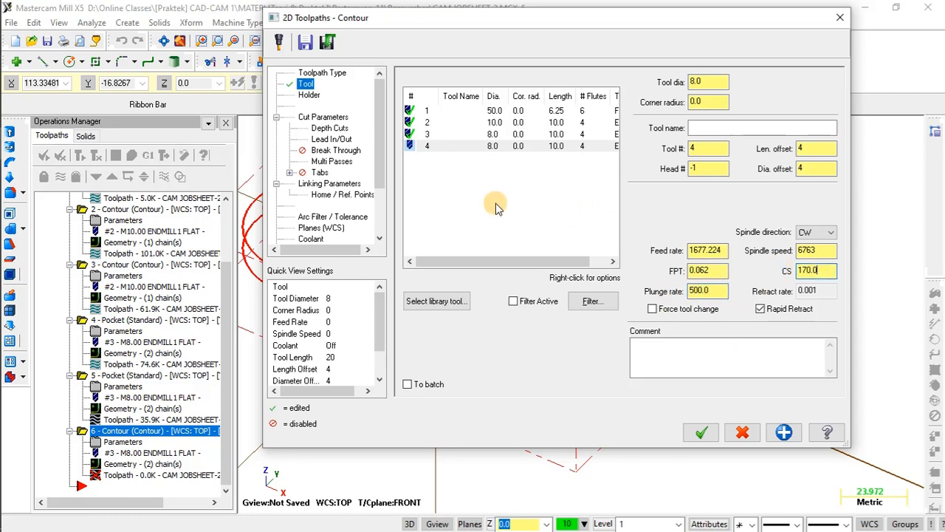
Check the axial depth in Cutting Data2.pdf and set the contour's maximum rough depth step to 12 mm
{"action": "left_click", "coordinate": [325, 117]}
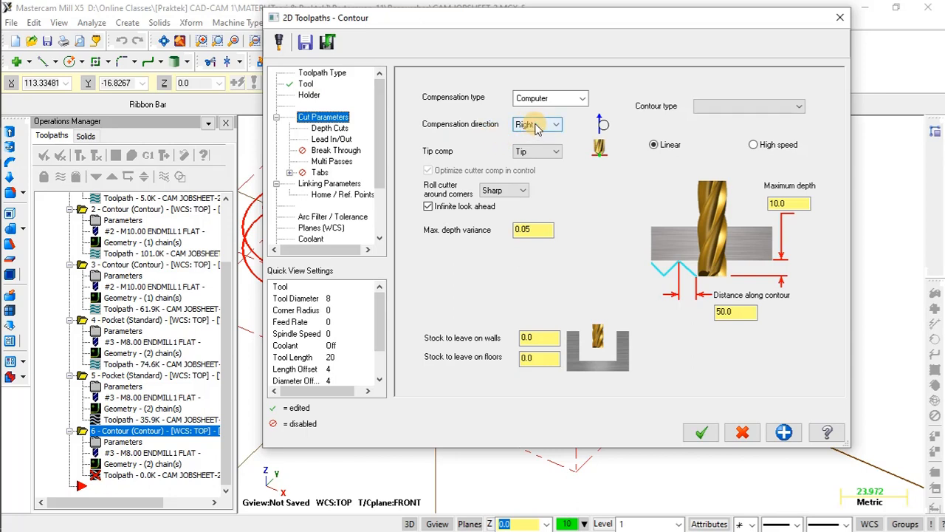
{"action": "left_click", "coordinate": [534, 336]}
{"action": "left_click", "coordinate": [341, 130]}
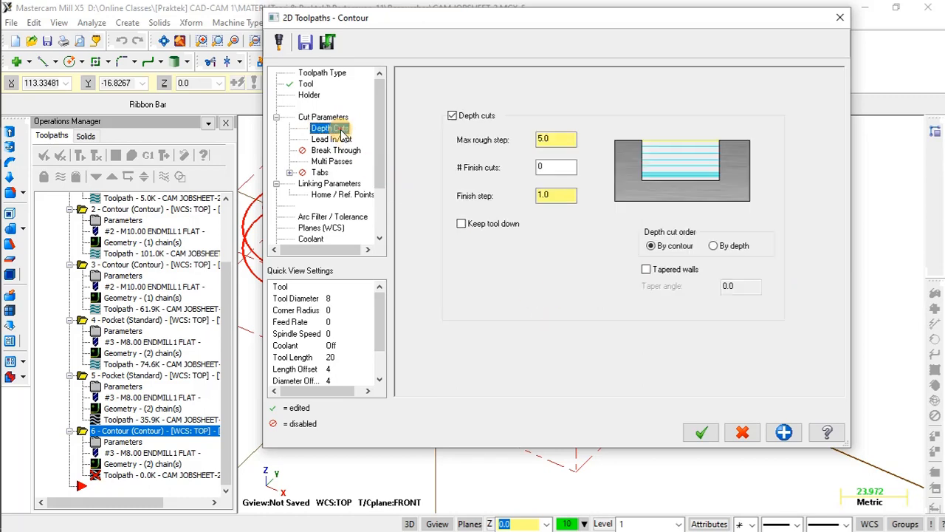
{"action": "key", "text": "alt+Tab"}
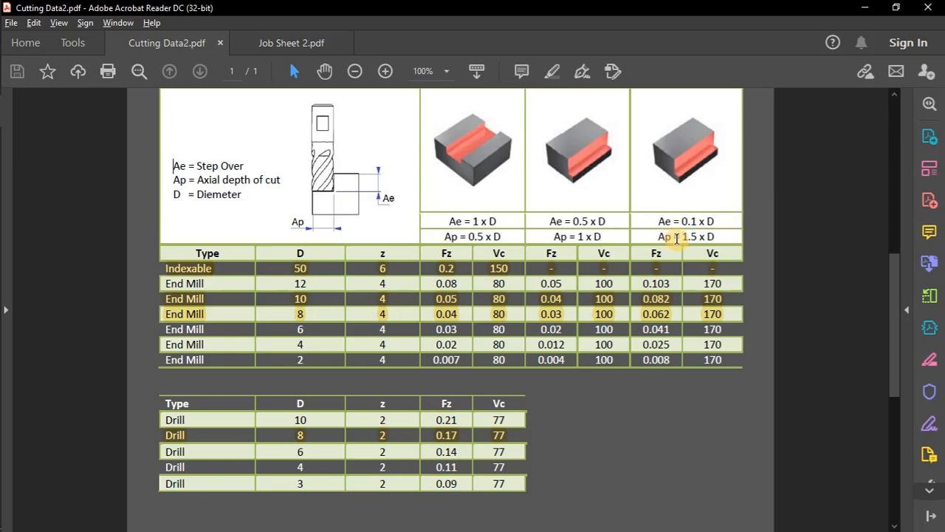
{"action": "key", "text": "alt+Tab"}
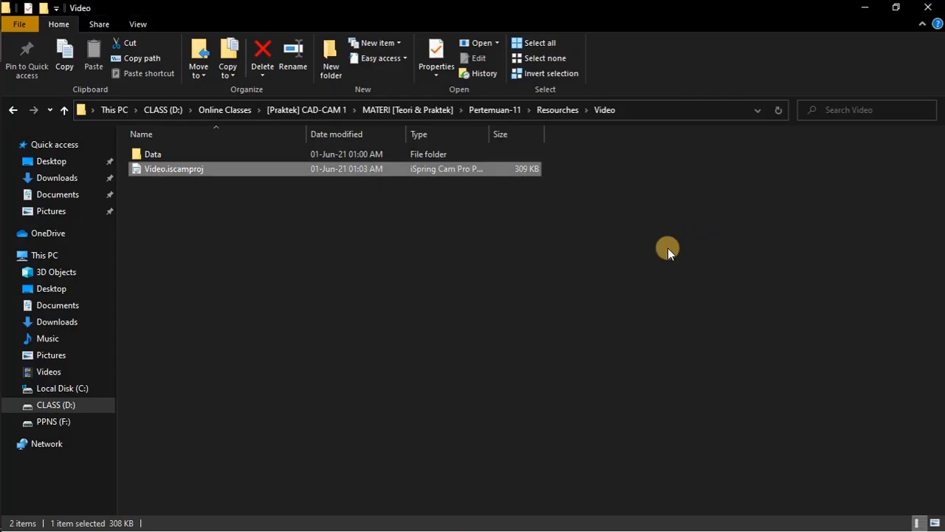
{"action": "key", "text": "alt+Tab"}
{"action": "key", "text": "alt+Tab"}
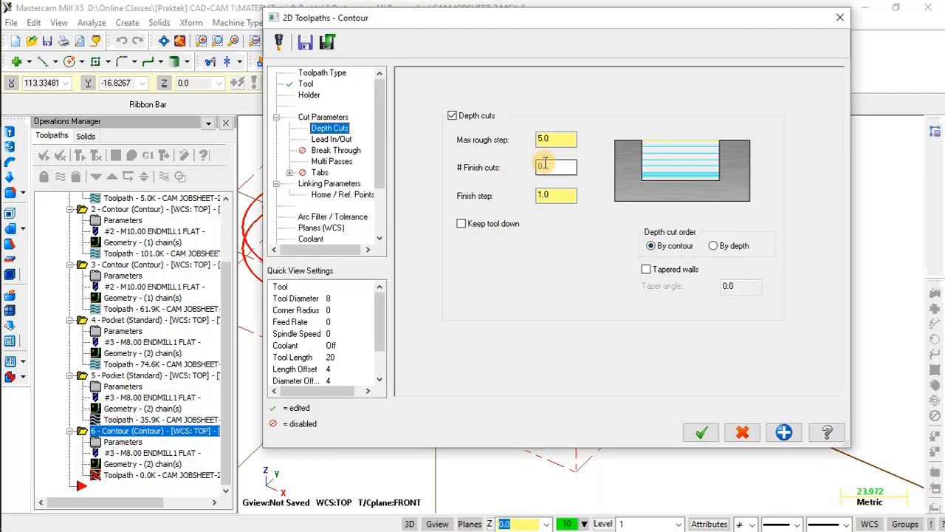
{"action": "double_click", "coordinate": [553, 139]}
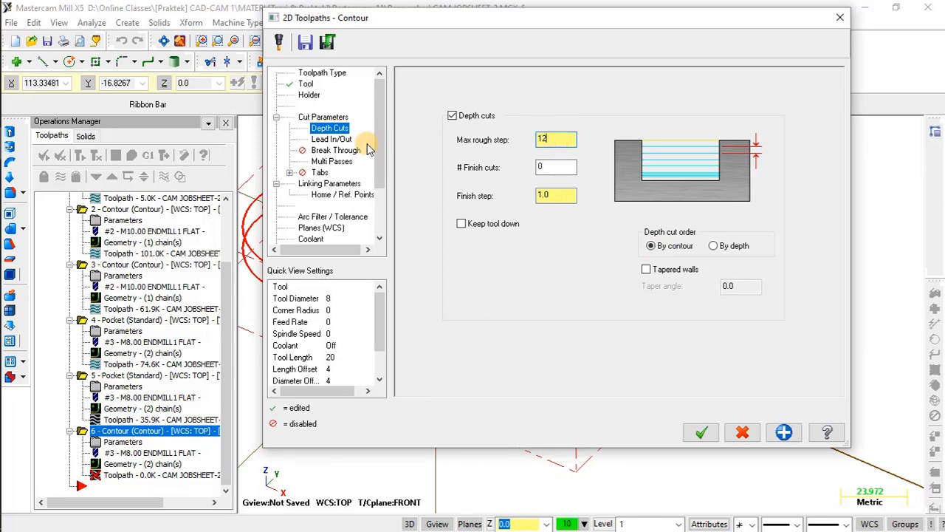
Edit the number of rough passes in the contour's multi-pass settings
{"action": "left_click", "coordinate": [331, 139]}
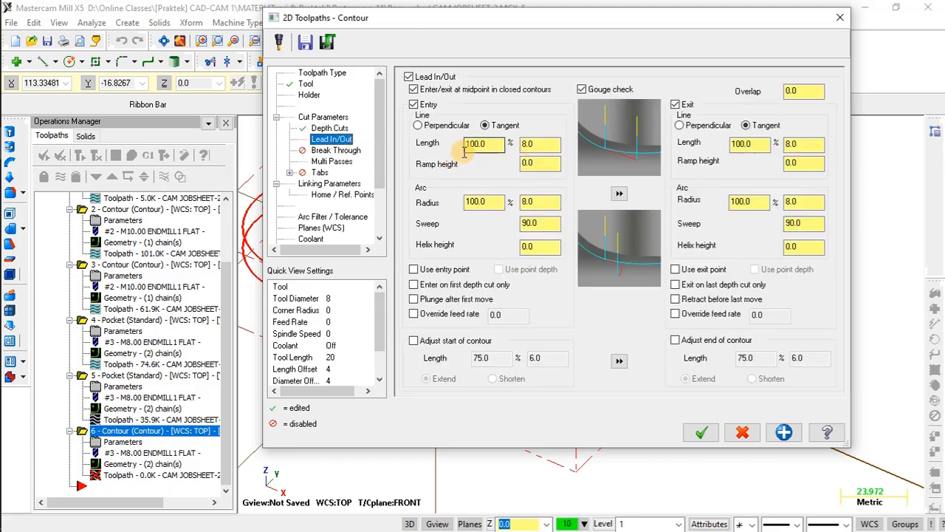
{"action": "left_click", "coordinate": [331, 161]}
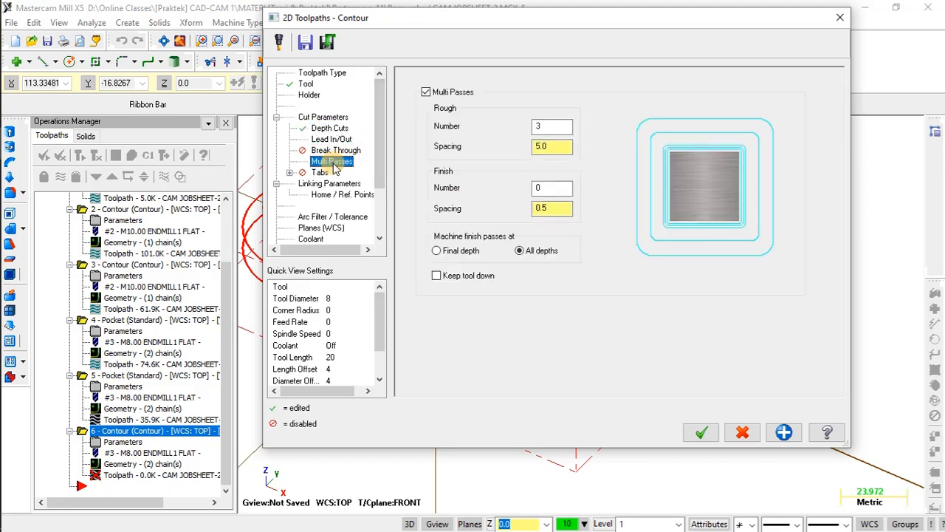
{"action": "double_click", "coordinate": [550, 127]}
{"action": "type", "text": "3"}
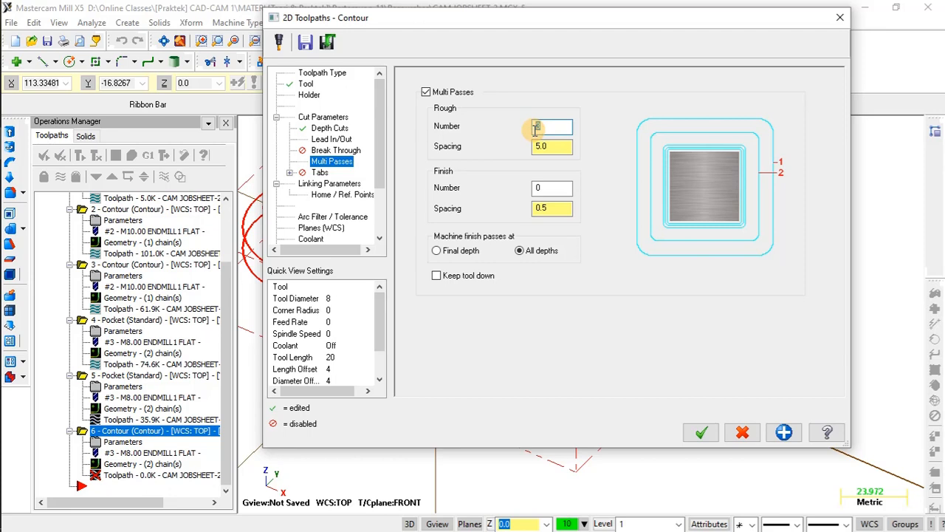
Set the contour's linking values to top of stock 0 and depth -17
{"action": "left_click", "coordinate": [332, 184]}
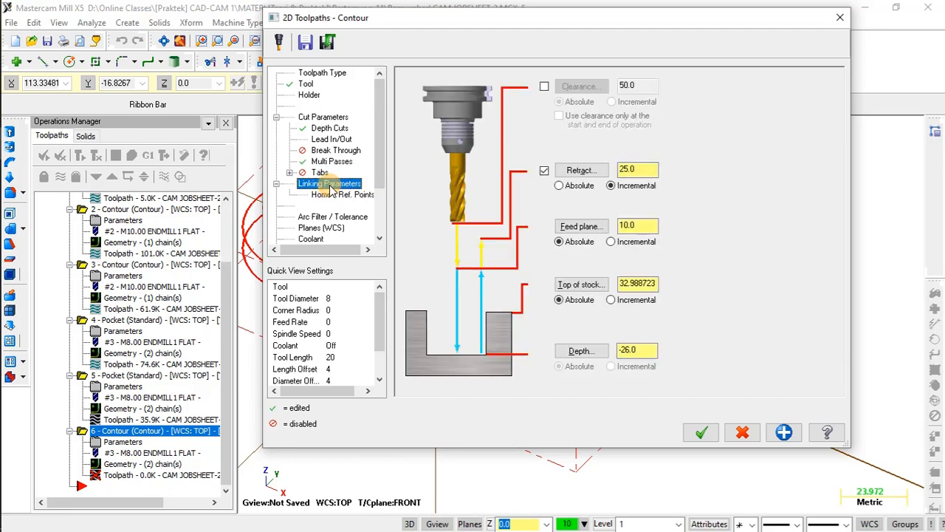
{"action": "left_click_drag", "start_coordinate": [620, 284], "coordinate": [683, 291]}
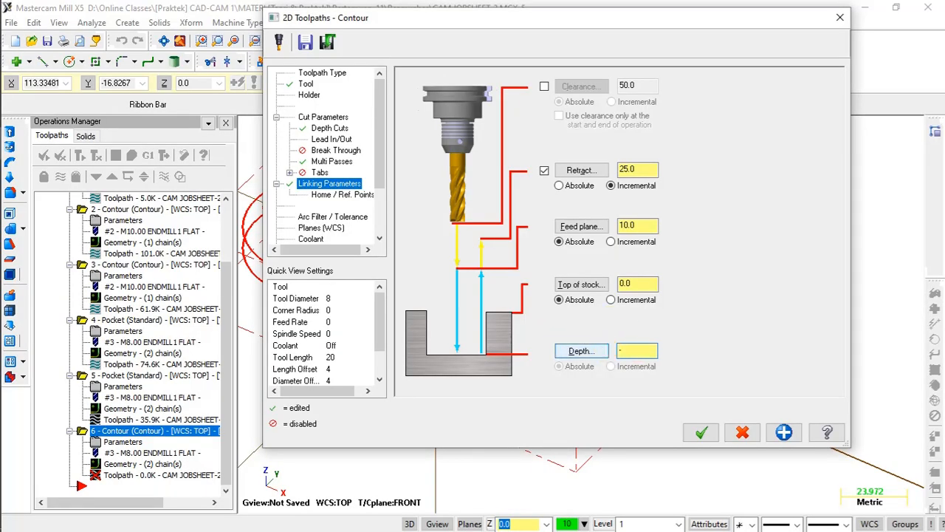
{"action": "scroll", "coordinate": [325, 177], "scroll_direction": "down", "scroll_amount": 2}
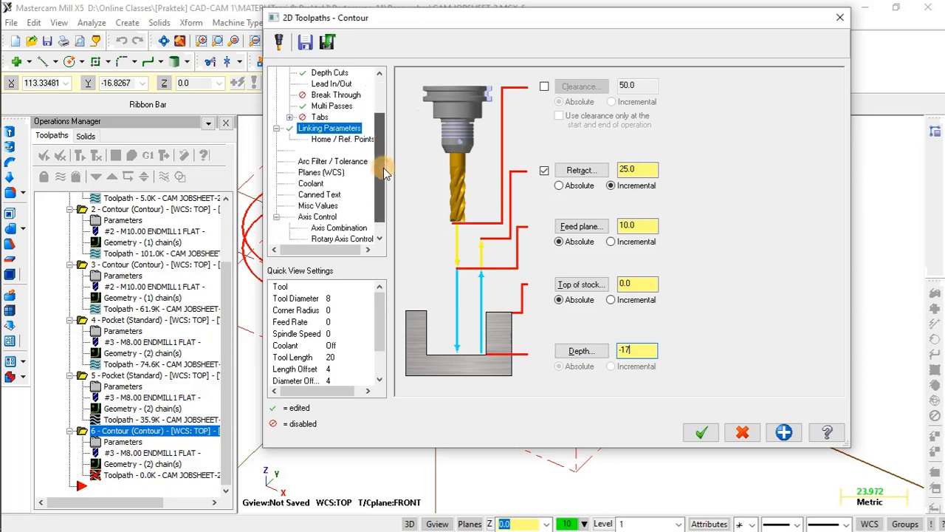
Match the contour's tool and construction planes to the TOP working coordinate system and accept the operation
{"action": "left_click", "coordinate": [318, 174]}
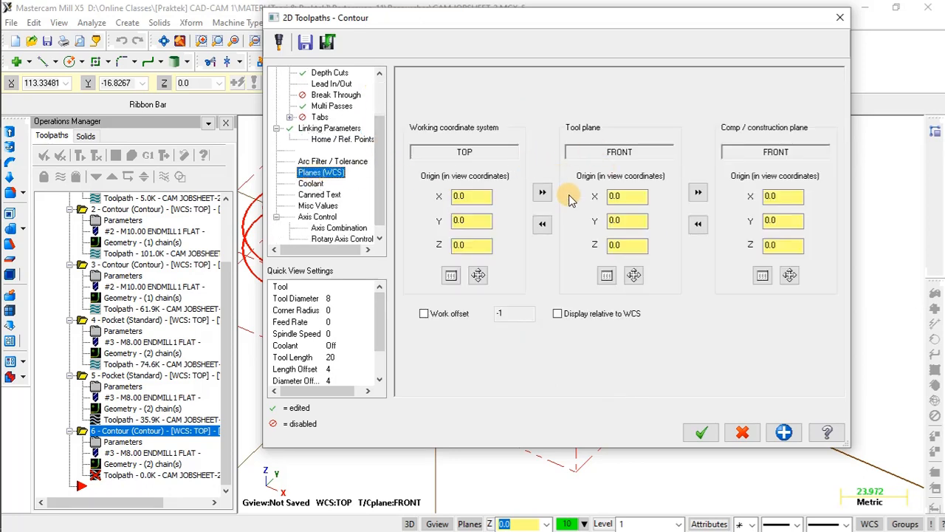
{"action": "left_click", "coordinate": [702, 432]}
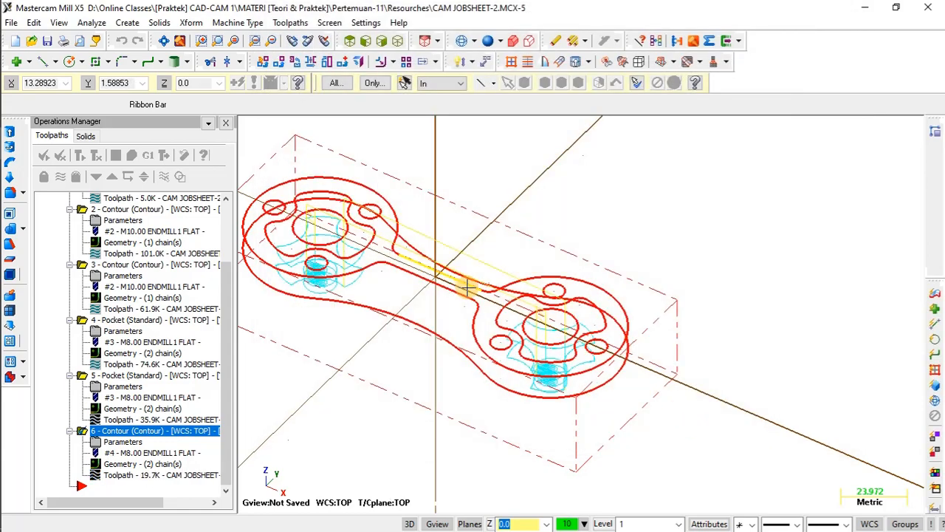
Hide the toolpath display of the circular pocket operation so only the contour's path is shown
{"action": "scroll", "coordinate": [452, 329], "scroll_direction": "up", "scroll_amount": 3}
{"action": "scroll", "coordinate": [416, 298], "scroll_direction": "down", "scroll_amount": 1}
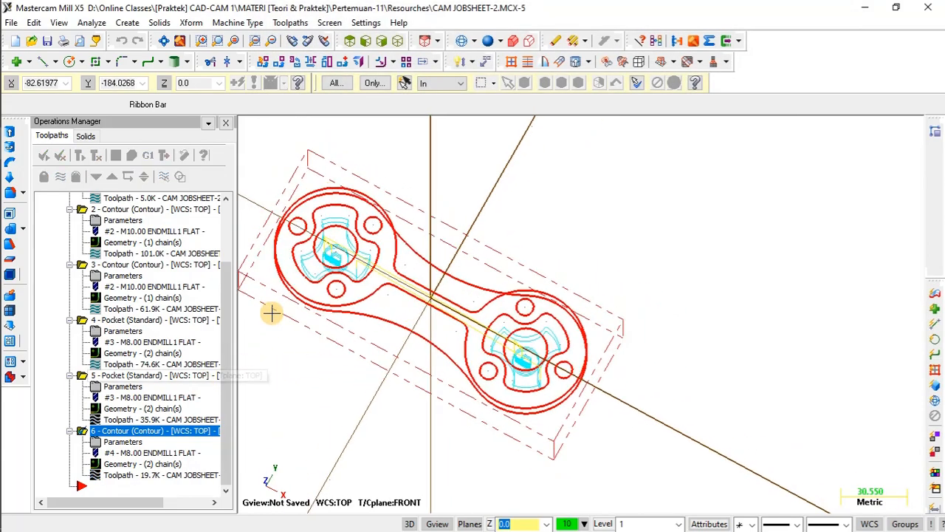
{"action": "scroll", "coordinate": [270, 312], "scroll_direction": "up", "scroll_amount": 2}
{"action": "scroll", "coordinate": [340, 256], "scroll_direction": "up", "scroll_amount": 3}
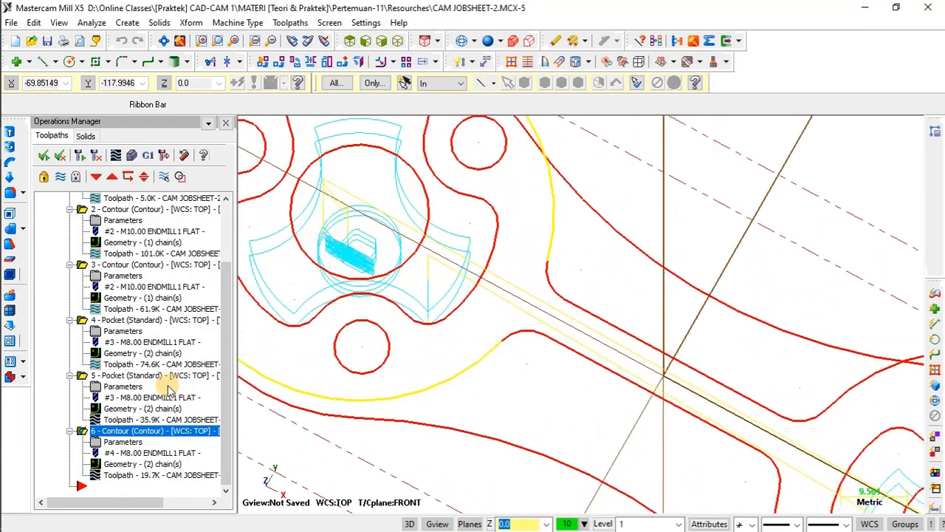
{"action": "left_click", "coordinate": [120, 378]}
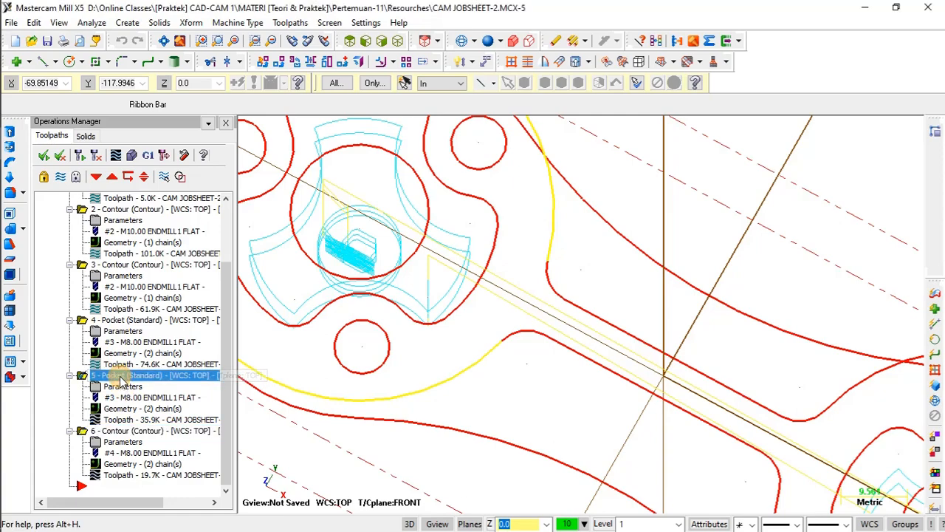
{"action": "left_click", "coordinate": [61, 178]}
Examine the contour toolpath inside the lobed profile at the negative X end from the top view
{"action": "scroll", "coordinate": [453, 302], "scroll_direction": "down", "scroll_amount": 4}
{"action": "mouse_move", "coordinate": [453, 301]}
{"action": "middle_mouse_down"}
{"action": "mouse_move", "coordinate": [453, 264]}
{"action": "mouse_move", "coordinate": [561, 328]}
{"action": "mouse_move", "coordinate": [553, 340]}
{"action": "middle_mouse_up"}
{"action": "left_click", "coordinate": [350, 41]}
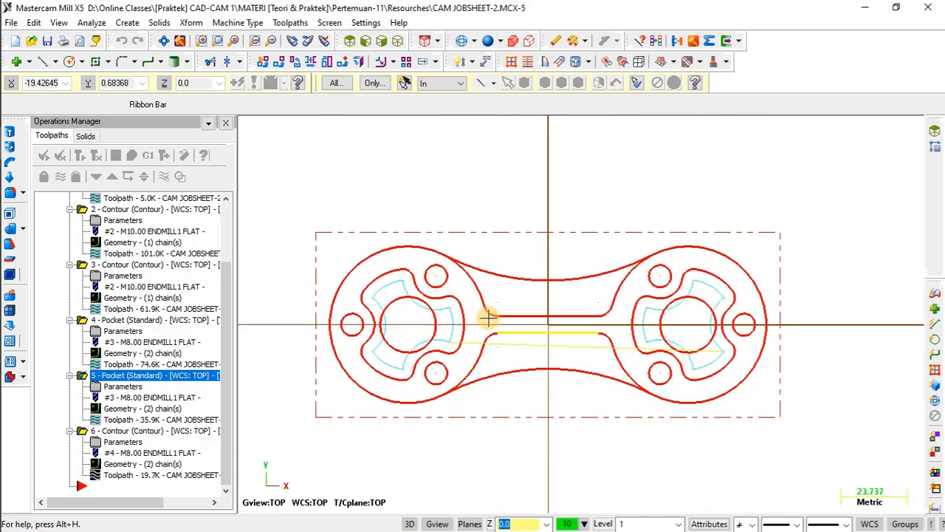
{"action": "scroll", "coordinate": [439, 353], "scroll_direction": "up", "scroll_amount": 8}
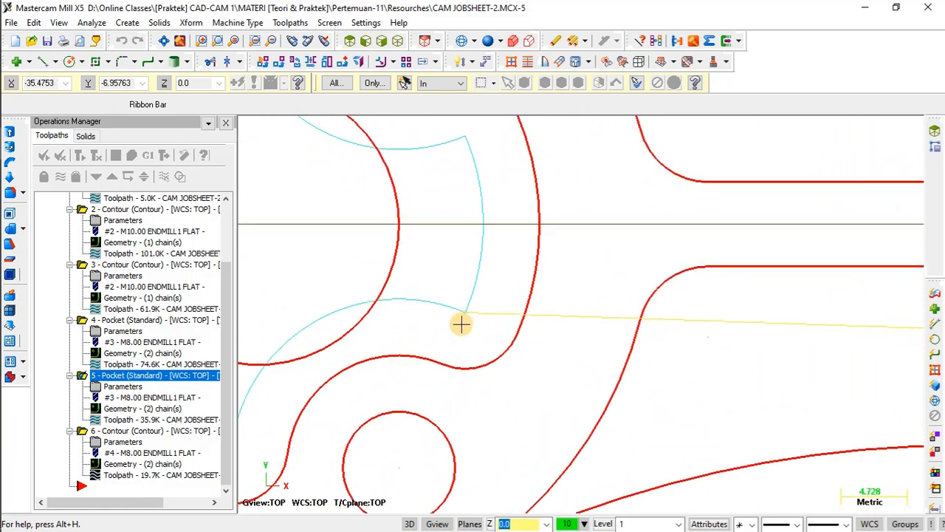
{"action": "scroll", "coordinate": [485, 291], "scroll_direction": "down", "scroll_amount": 1}
{"action": "scroll", "coordinate": [471, 305], "scroll_direction": "down", "scroll_amount": 3}
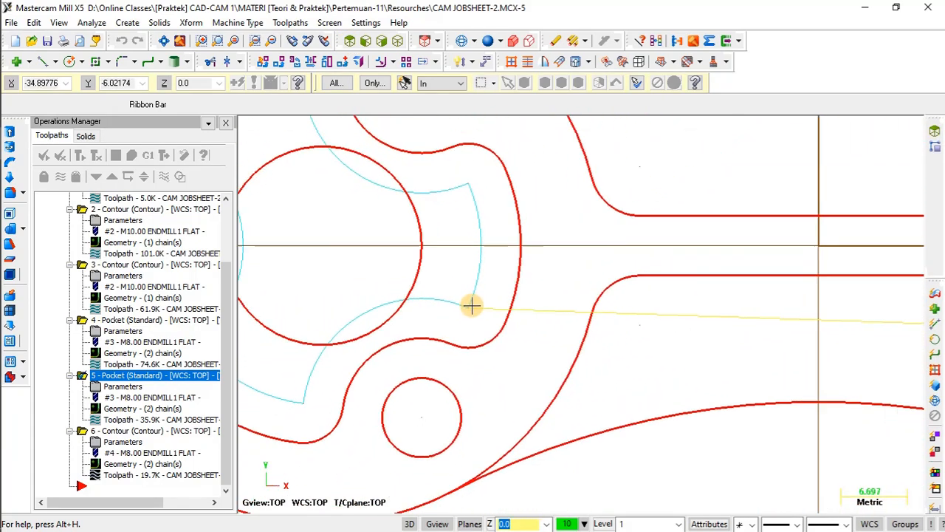
Examine the contour toolpath's depth passes, plunge corner and rapid link between both lobed profiles from tilted and close-up views
{"action": "scroll", "coordinate": [471, 311], "scroll_direction": "down", "scroll_amount": 2}
{"action": "scroll", "coordinate": [470, 307], "scroll_direction": "down", "scroll_amount": 2}
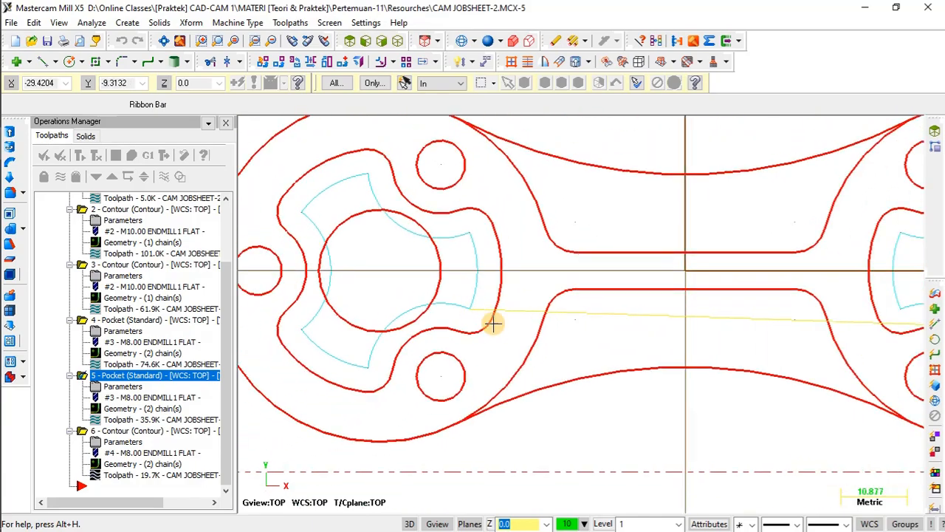
{"action": "middle_click_drag", "start_coordinate": [492, 323], "coordinate": [536, 283]}
{"action": "scroll", "coordinate": [481, 273], "scroll_direction": "up", "scroll_amount": 3}
{"action": "scroll", "coordinate": [472, 317], "scroll_direction": "down", "scroll_amount": 6}
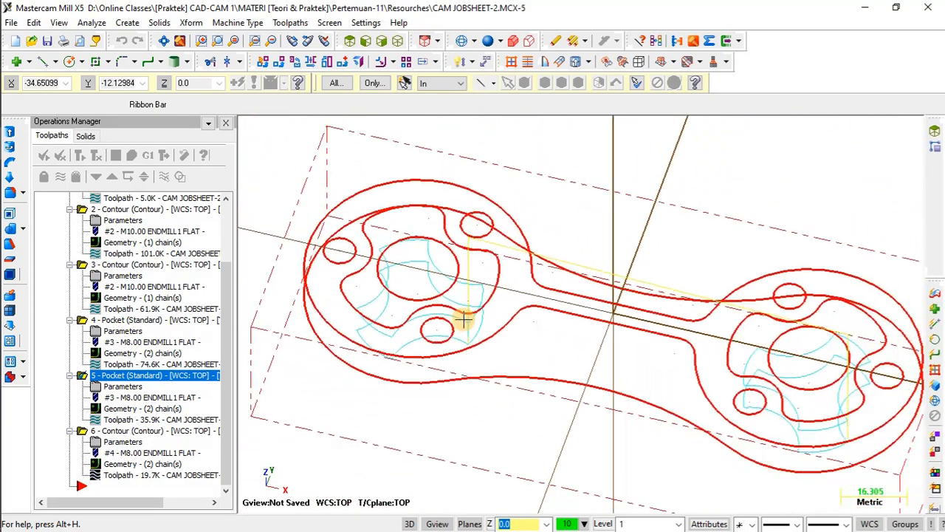
{"action": "middle_click_drag", "start_coordinate": [460, 321], "coordinate": [577, 341]}
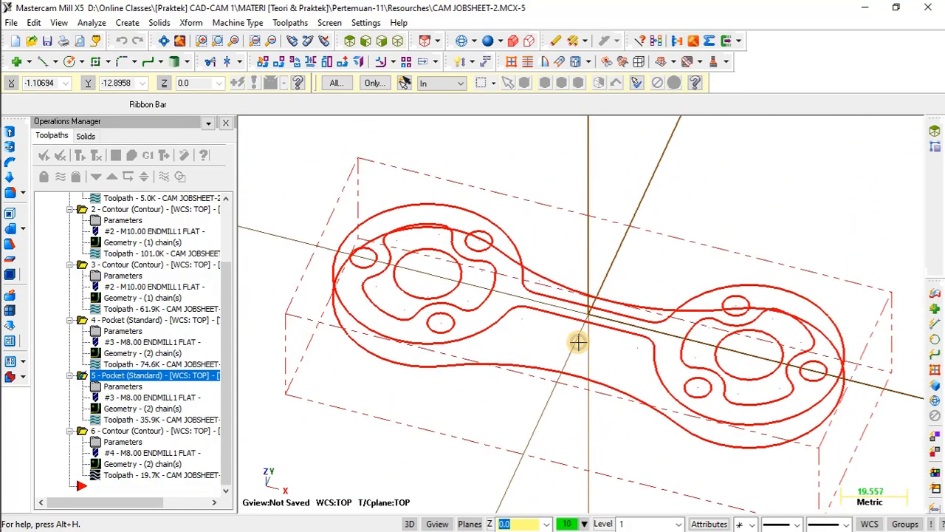
{"action": "scroll", "coordinate": [474, 316], "scroll_direction": "up", "scroll_amount": 2}
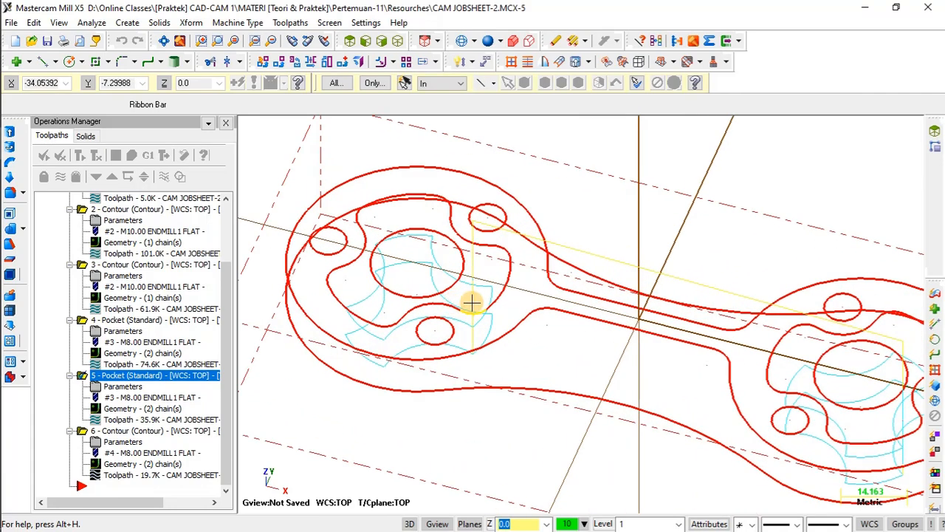
{"action": "middle_click_drag", "start_coordinate": [471, 301], "coordinate": [396, 280]}
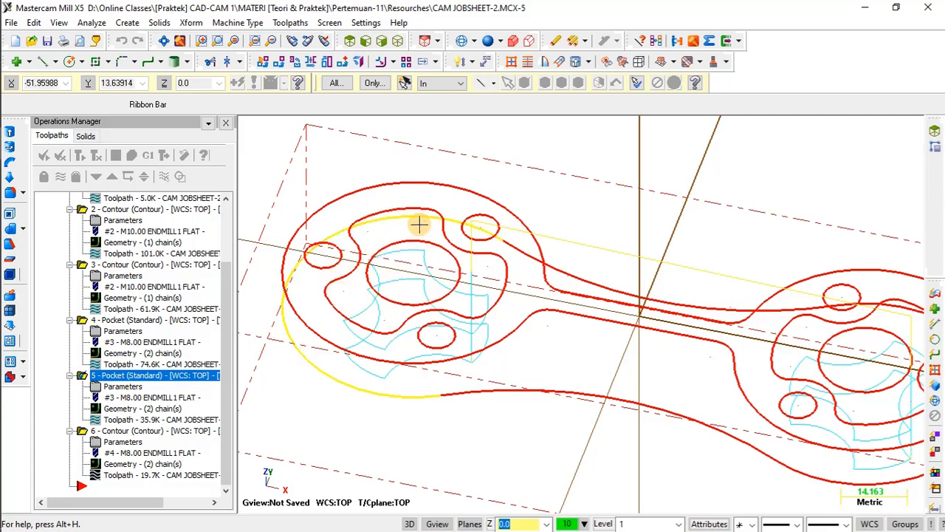
{"action": "scroll", "coordinate": [384, 215], "scroll_direction": "up", "scroll_amount": 4}
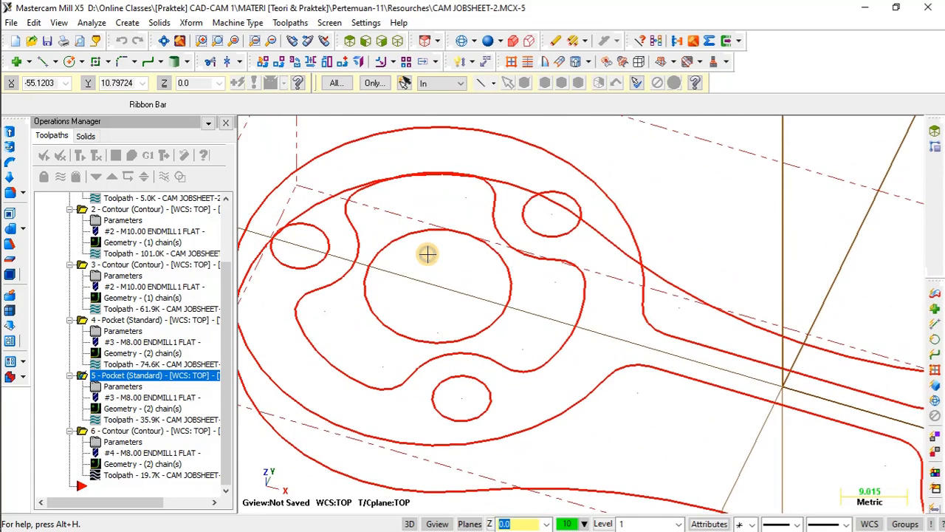
{"action": "scroll", "coordinate": [542, 354], "scroll_direction": "up", "scroll_amount": 2}
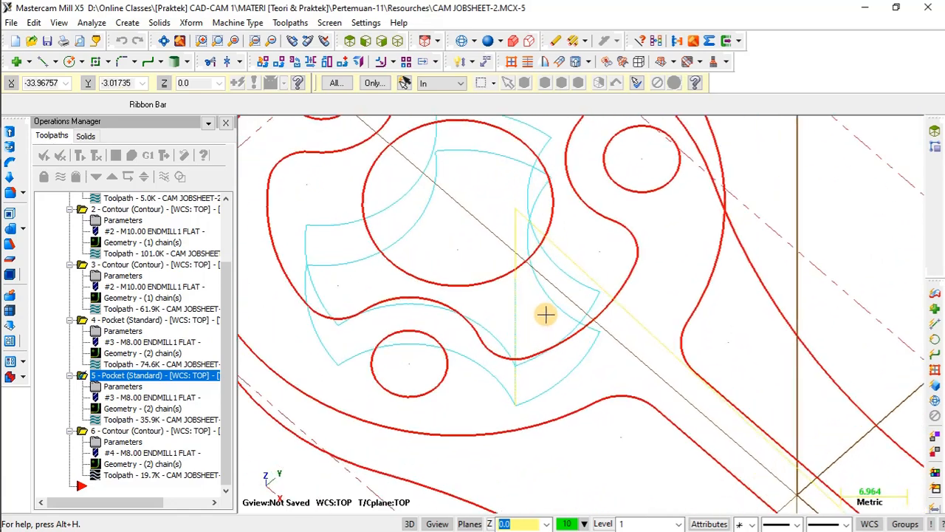
{"action": "scroll", "coordinate": [529, 333], "scroll_direction": "up", "scroll_amount": 3}
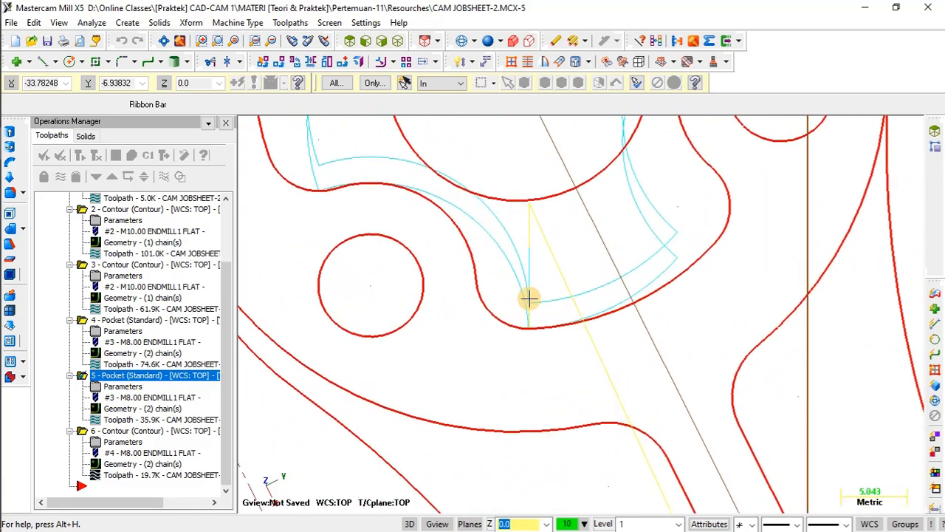
{"action": "scroll", "coordinate": [531, 299], "scroll_direction": "down", "scroll_amount": 3}
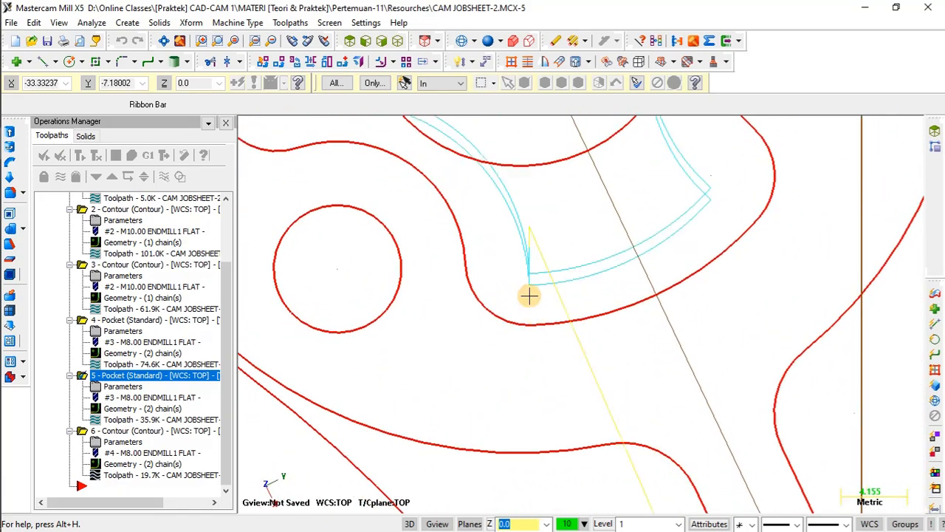
{"action": "middle_click_drag", "start_coordinate": [539, 285], "coordinate": [565, 268]}
{"action": "scroll", "coordinate": [555, 258], "scroll_direction": "up", "scroll_amount": 3}
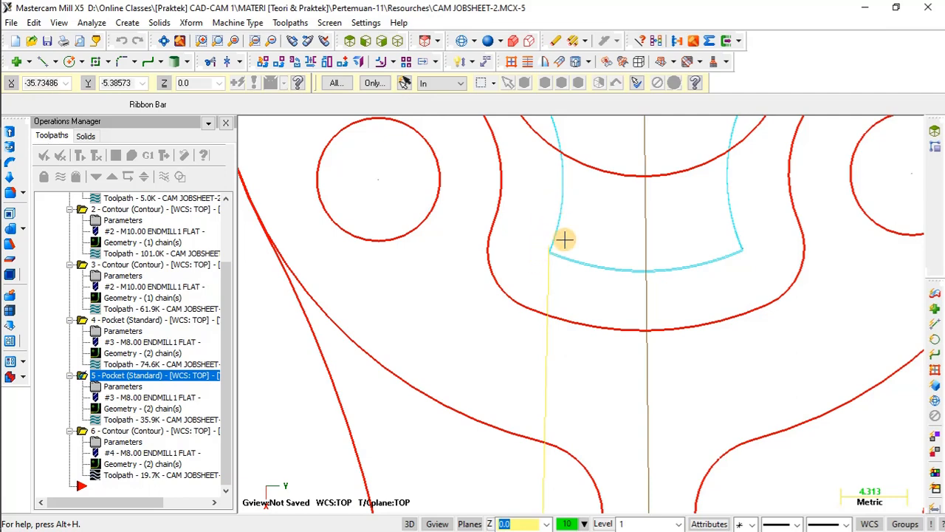
{"action": "scroll", "coordinate": [564, 240], "scroll_direction": "down", "scroll_amount": 2}
{"action": "mouse_move", "coordinate": [555, 283]}
{"action": "middle_mouse_down"}
{"action": "mouse_move", "coordinate": [574, 253]}
{"action": "mouse_move", "coordinate": [555, 287]}
{"action": "middle_mouse_up"}
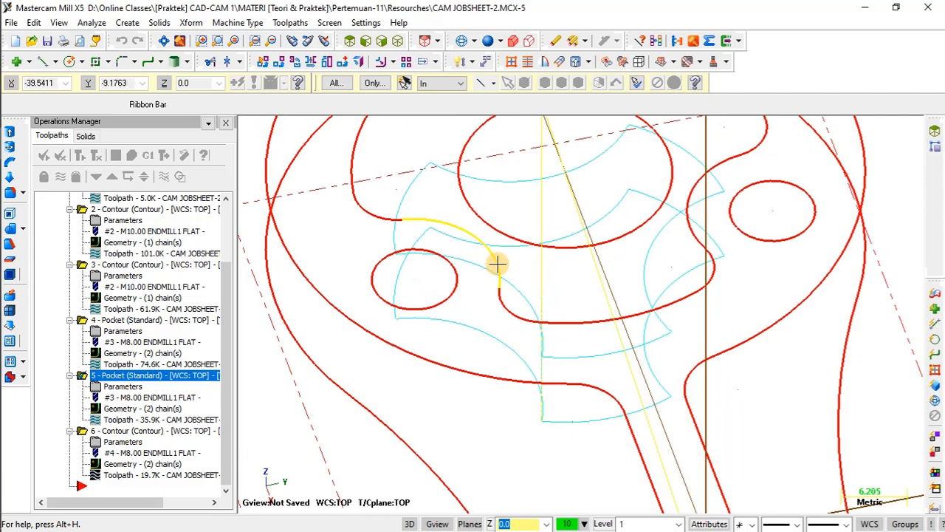
{"action": "middle_click_drag", "start_coordinate": [597, 263], "coordinate": [512, 302]}
{"action": "scroll", "coordinate": [570, 300], "scroll_direction": "down", "scroll_amount": 2}
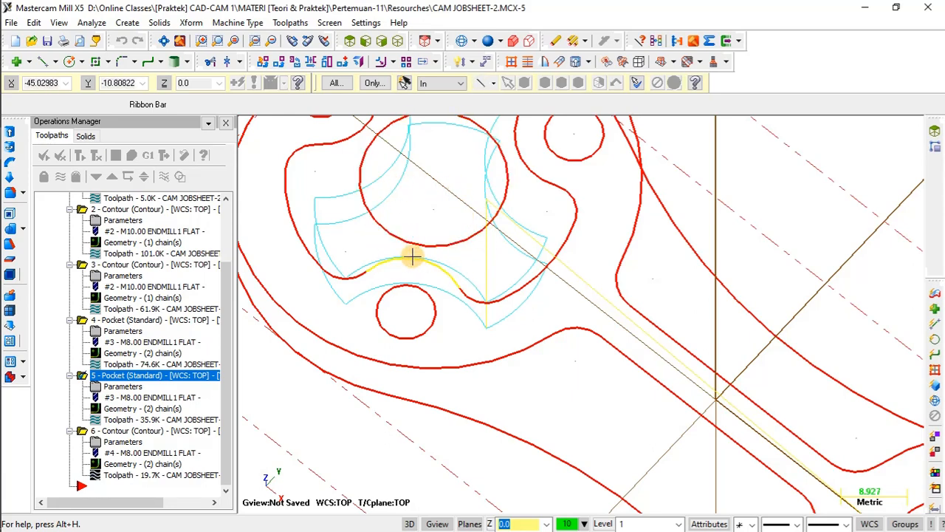
{"action": "scroll", "coordinate": [437, 257], "scroll_direction": "down", "scroll_amount": 2}
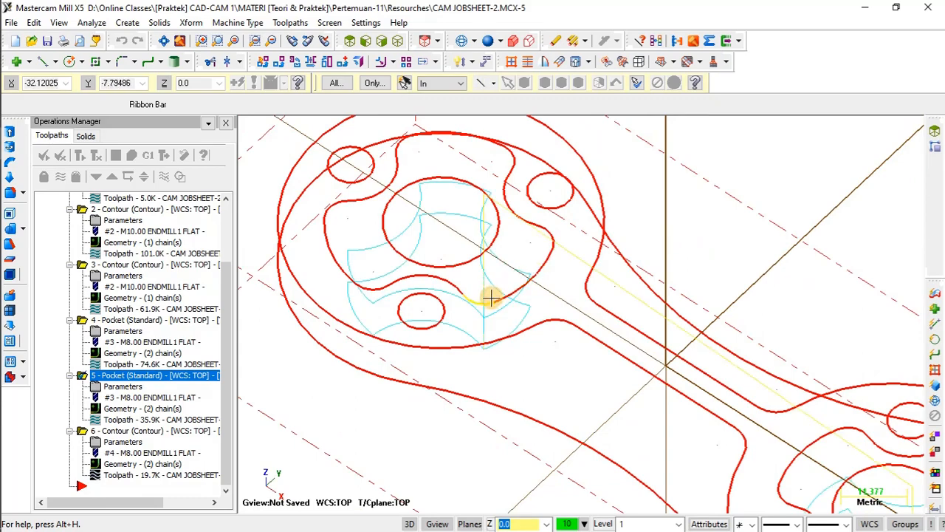
{"action": "scroll", "coordinate": [493, 309], "scroll_direction": "down", "scroll_amount": 5}
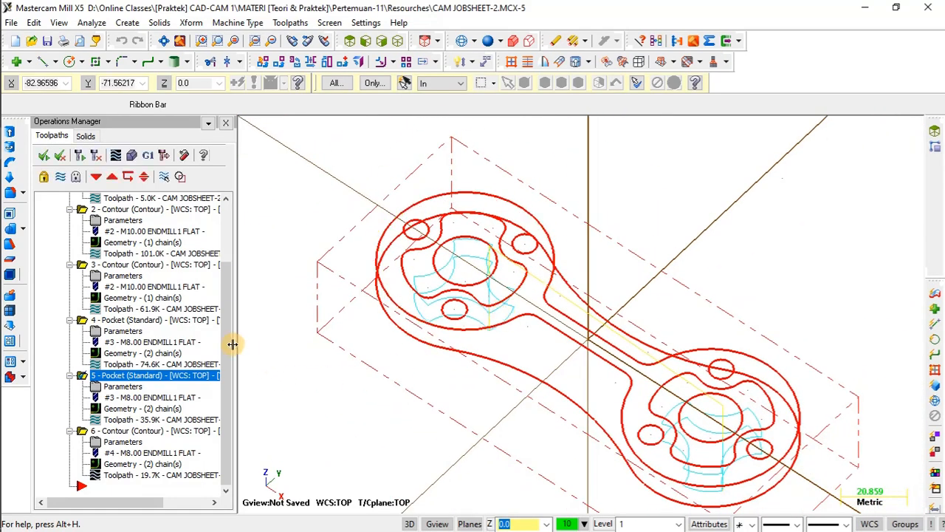
{"action": "left_click_drag", "start_coordinate": [234, 344], "coordinate": [233, 363]}
{"action": "middle_click_drag", "start_coordinate": [717, 369], "coordinate": [658, 401]}
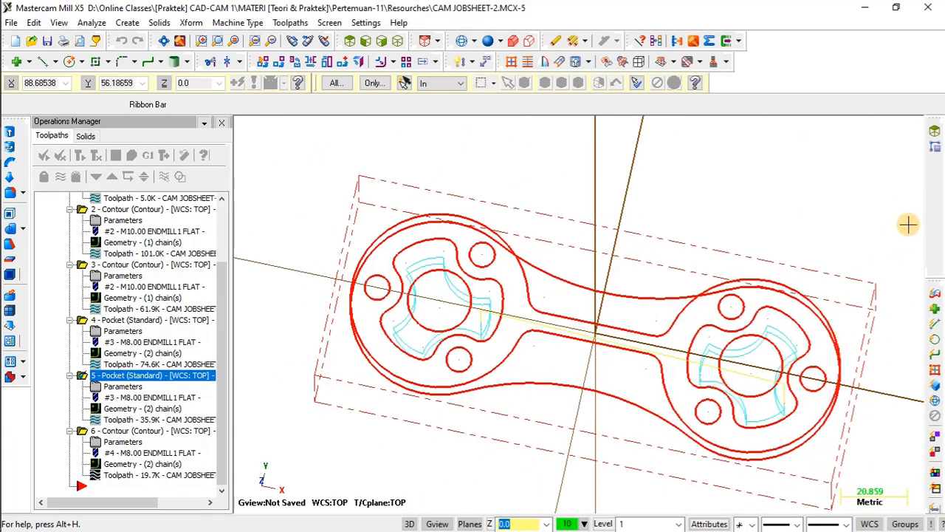
{"action": "middle_click_drag", "start_coordinate": [547, 289], "coordinate": [562, 280]}
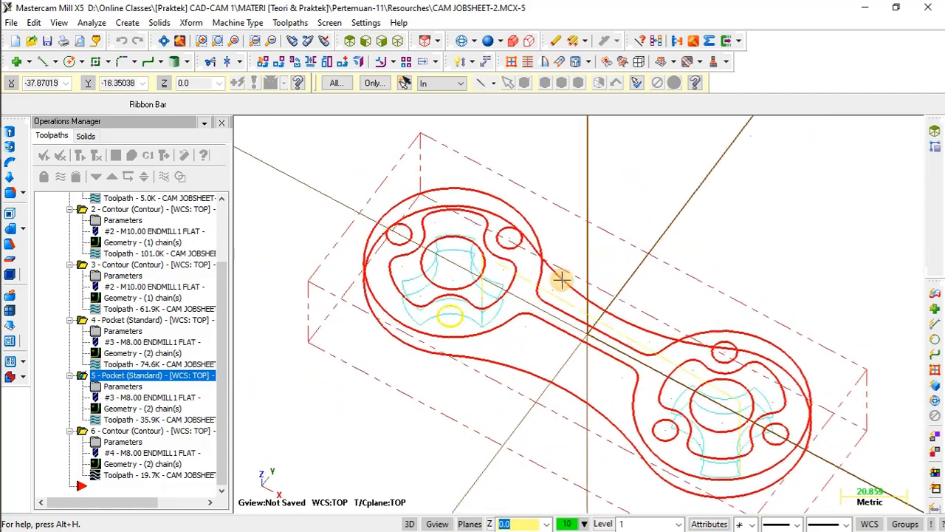
Move the start point of contour operation 6's Chain 1 to X -44, Y -10.3923, mid-arc beside the small hole on the negative Y side
{"action": "left_click", "coordinate": [140, 464]}
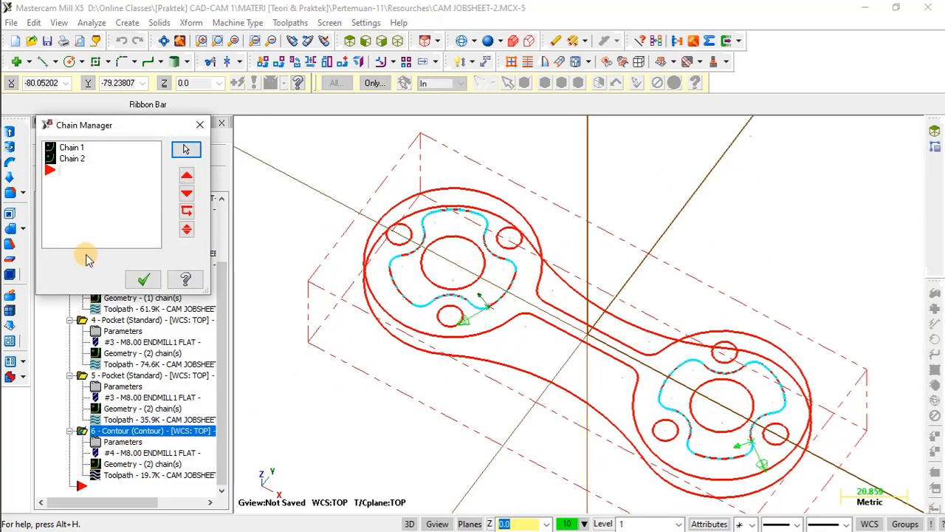
{"action": "left_click", "coordinate": [73, 151]}
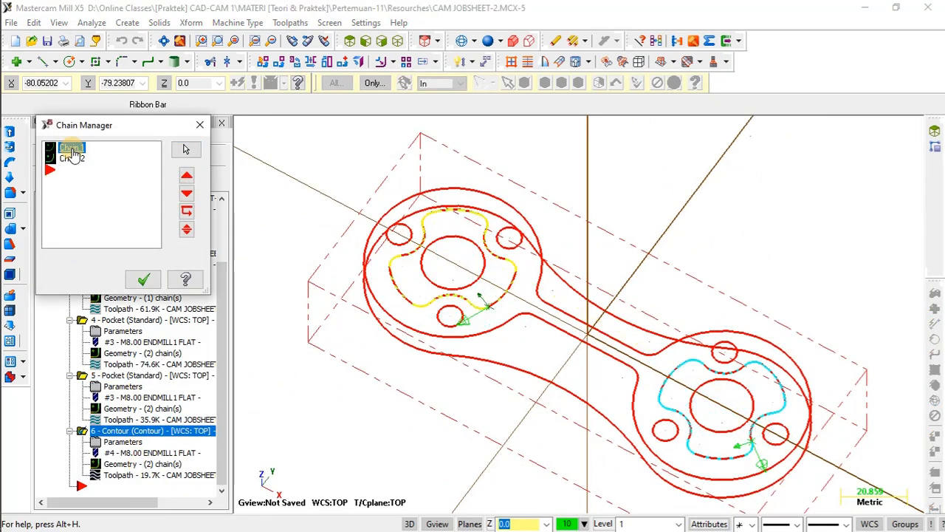
{"action": "right_click", "coordinate": [73, 153]}
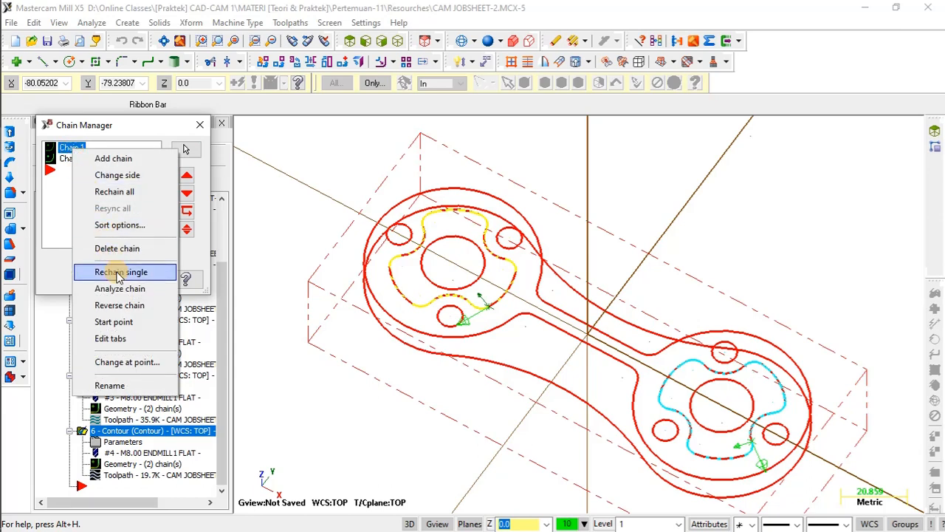
{"action": "left_click", "coordinate": [118, 322]}
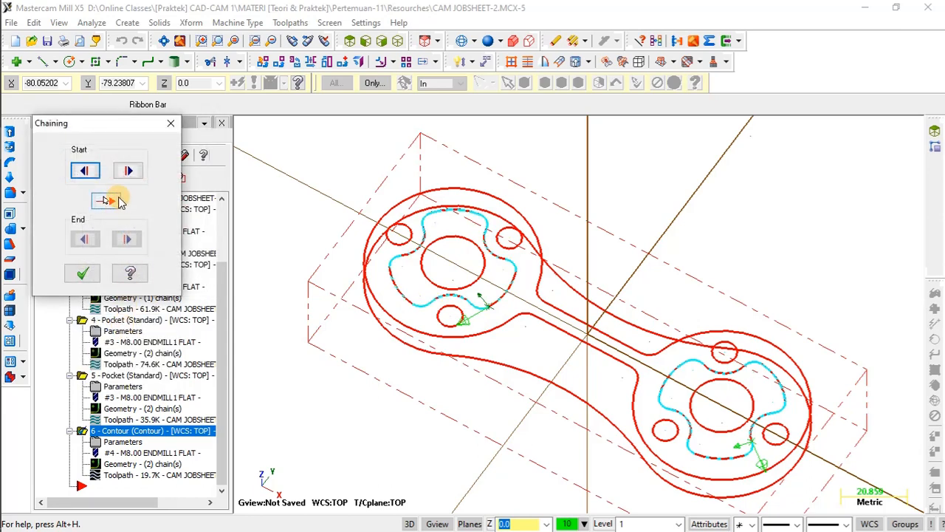
{"action": "left_click", "coordinate": [128, 171]}
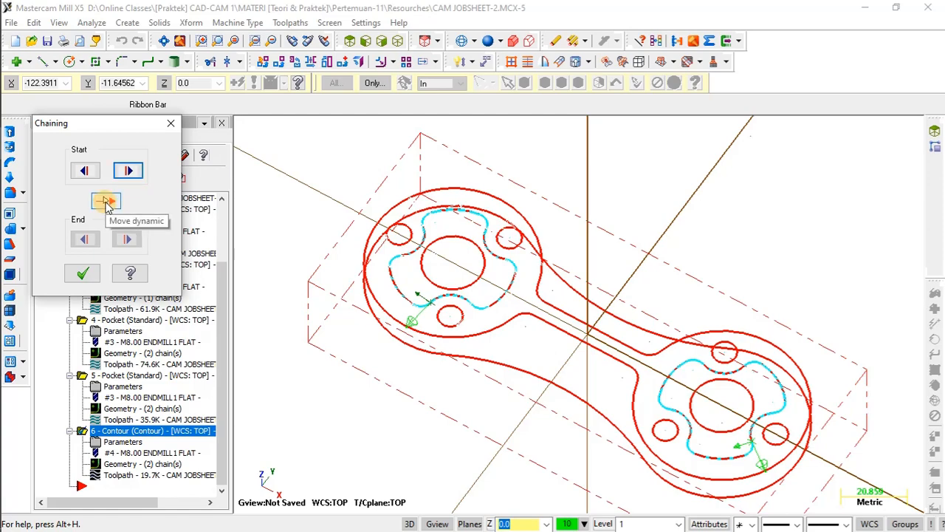
{"action": "left_click", "coordinate": [106, 203]}
{"action": "scroll", "coordinate": [451, 289], "scroll_direction": "up", "scroll_amount": 4}
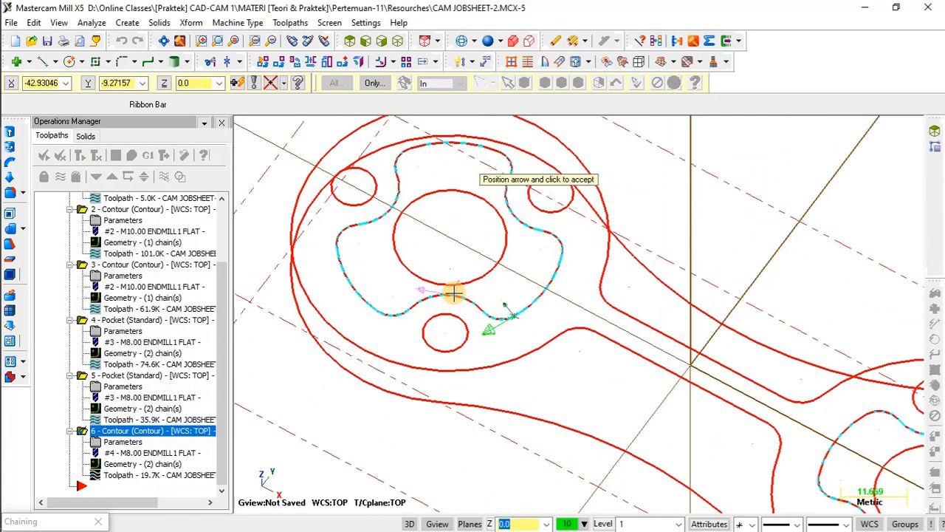
{"action": "scroll", "coordinate": [453, 294], "scroll_direction": "up", "scroll_amount": 5}
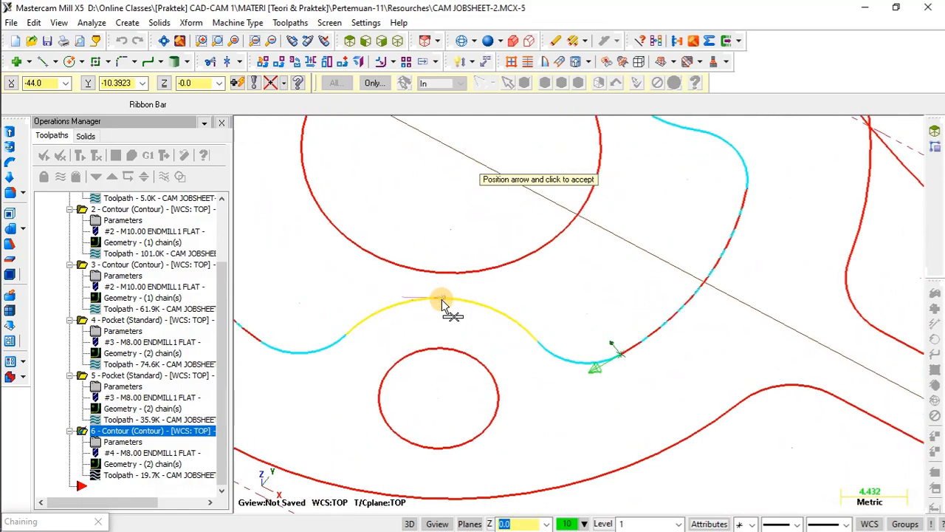
{"action": "left_click", "coordinate": [444, 303]}
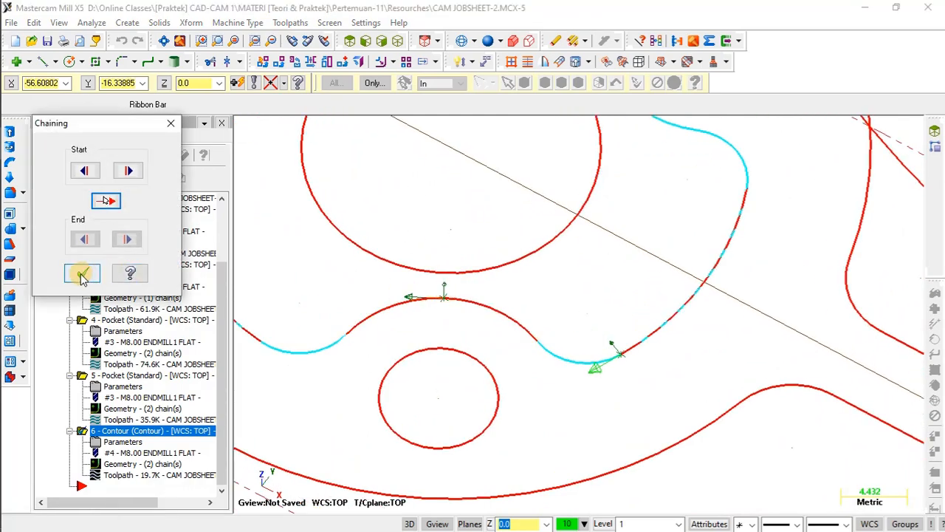
{"action": "left_click", "coordinate": [80, 271]}
Move Chain 2's start point to the middle of the inward arc beside the X-axis small hole and accept the contour's chains
{"action": "scroll", "coordinate": [365, 270], "scroll_direction": "down", "scroll_amount": 8}
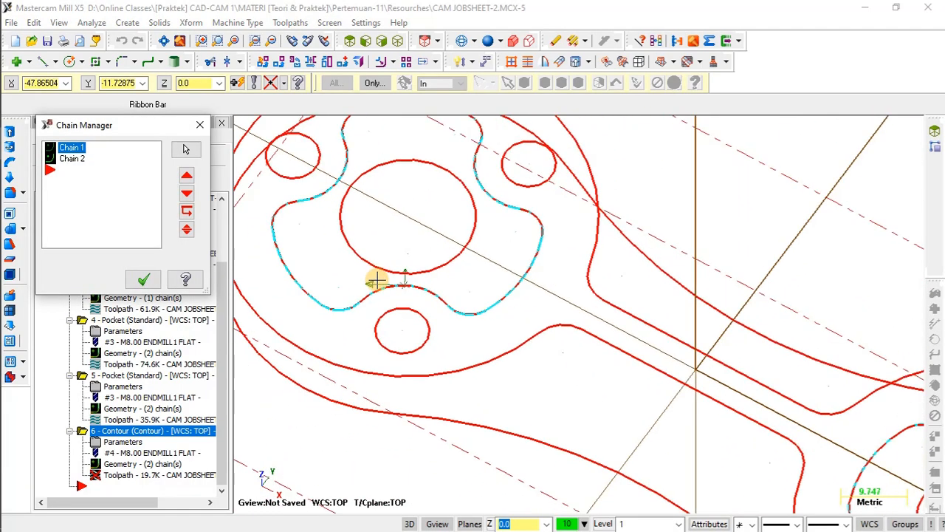
{"action": "scroll", "coordinate": [604, 395], "scroll_direction": "up", "scroll_amount": 3}
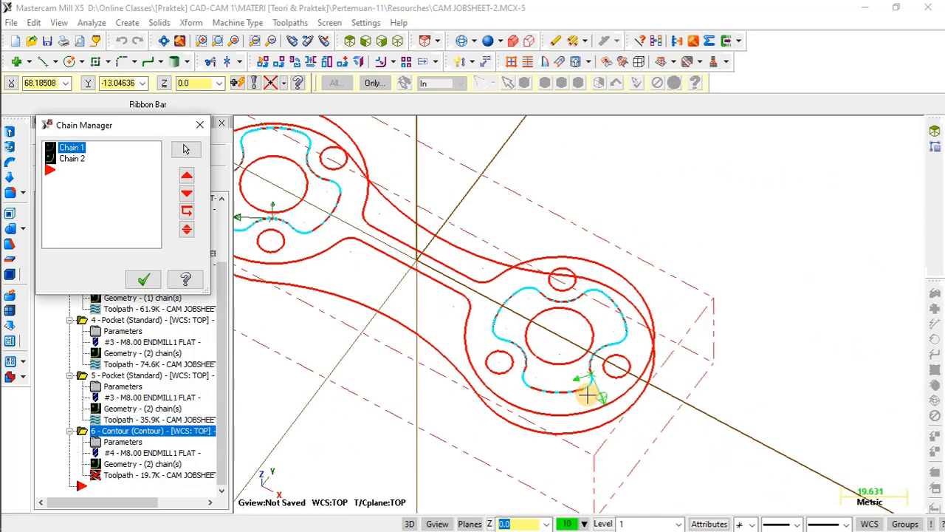
{"action": "scroll", "coordinate": [576, 387], "scroll_direction": "up", "scroll_amount": 2}
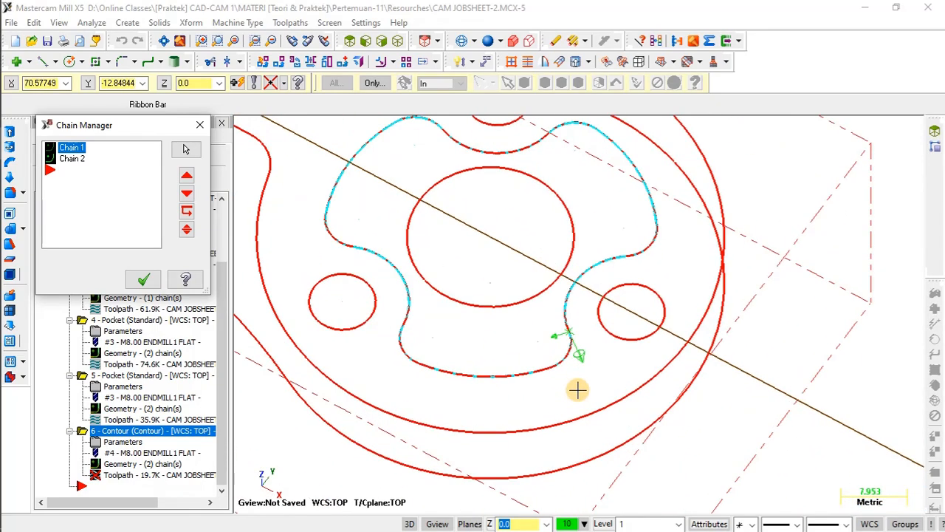
{"action": "right_click", "coordinate": [74, 164]}
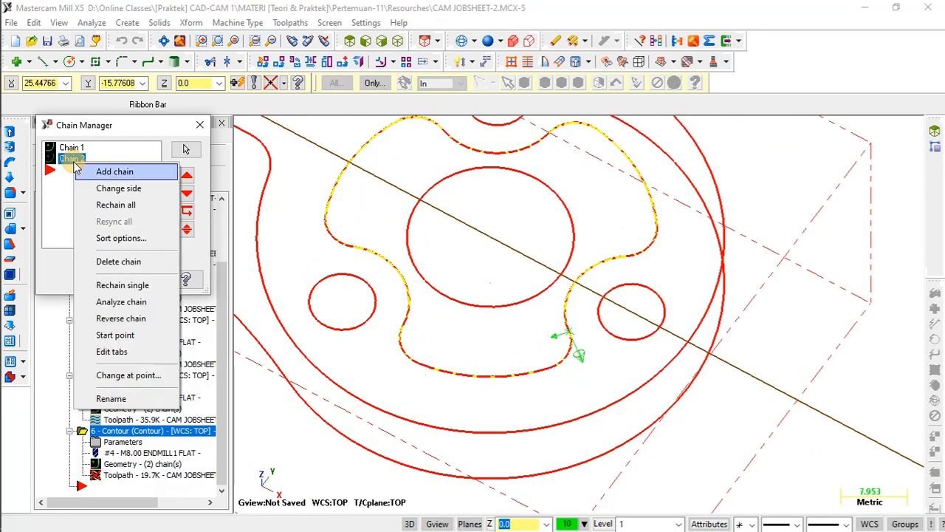
{"action": "left_click", "coordinate": [115, 335]}
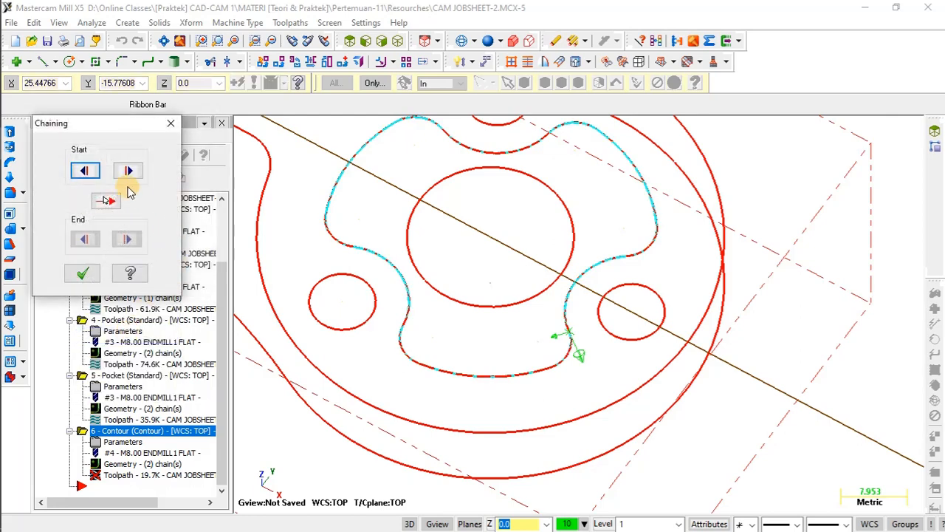
{"action": "left_click", "coordinate": [107, 200]}
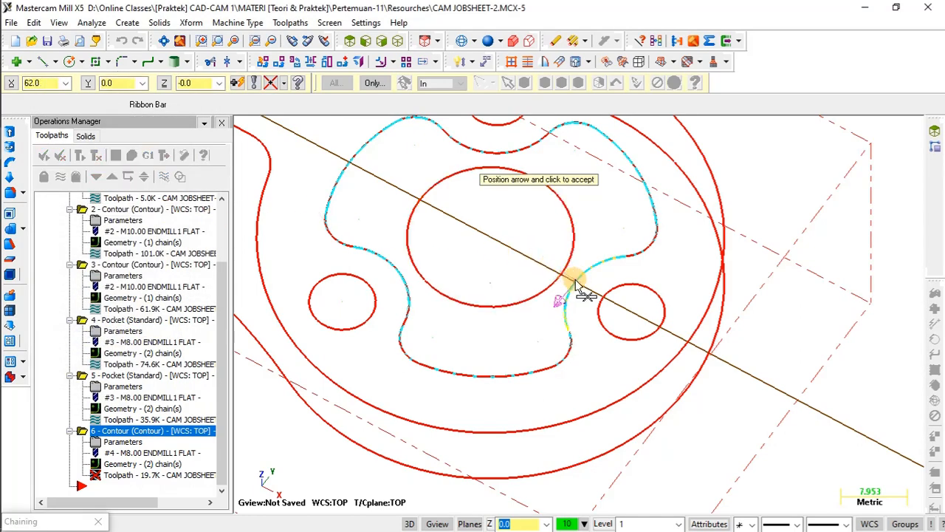
{"action": "middle_click_drag", "start_coordinate": [594, 279], "coordinate": [656, 268]}
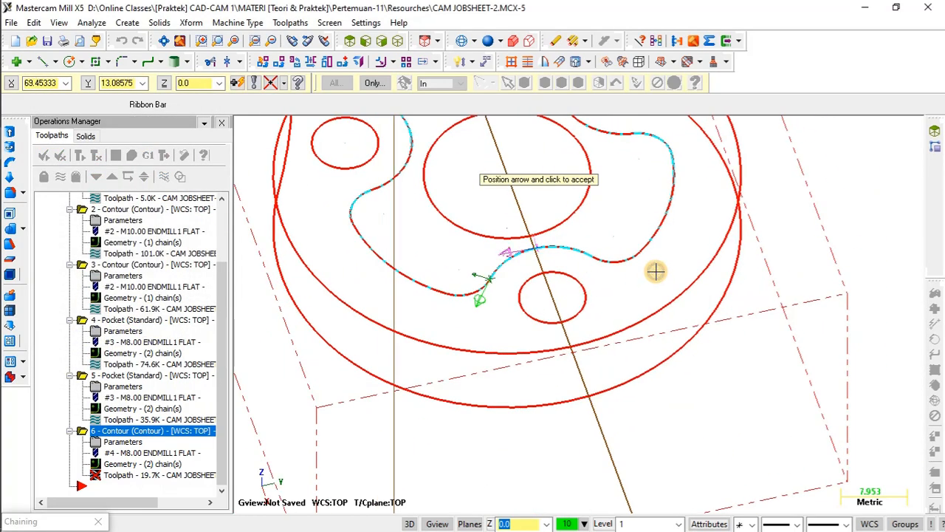
{"action": "left_click", "coordinate": [539, 252]}
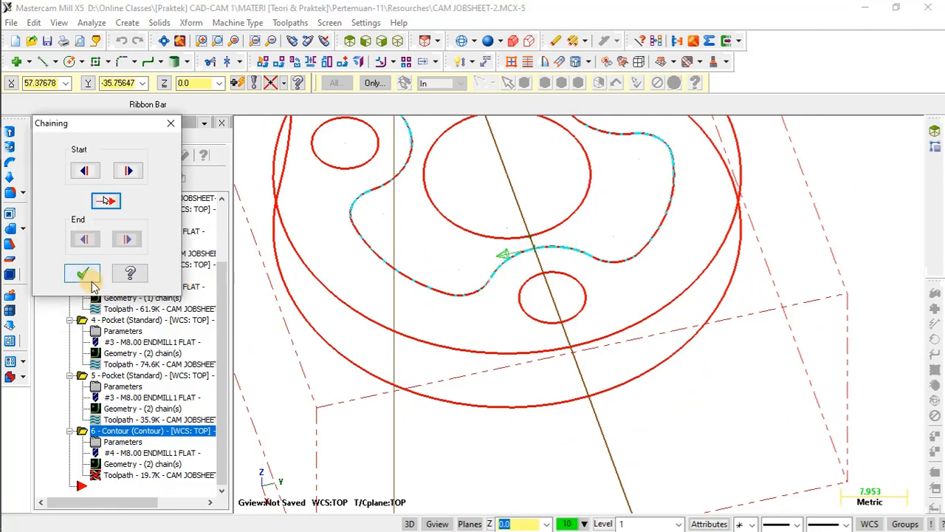
{"action": "left_click", "coordinate": [80, 273]}
{"action": "left_click", "coordinate": [145, 279]}
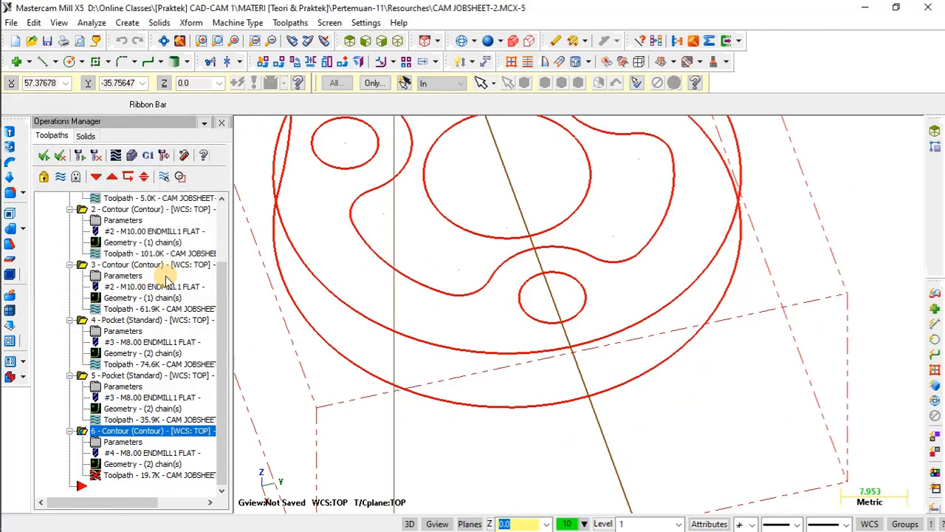
Regenerate contour operation 6 with the relocated chain start points and view its toolpath over the whole part
{"action": "scroll", "coordinate": [528, 335], "scroll_direction": "down", "scroll_amount": 5}
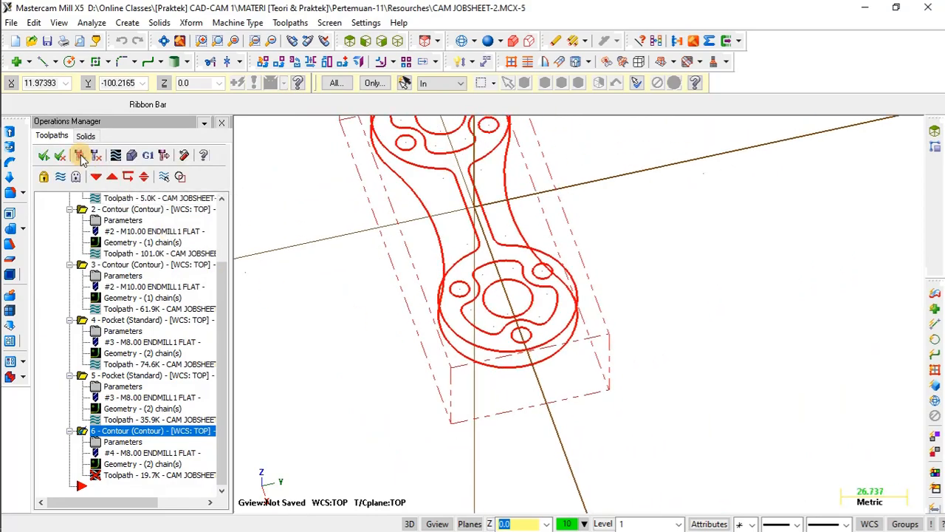
{"action": "left_click", "coordinate": [80, 155]}
{"action": "middle_click_drag", "start_coordinate": [529, 271], "coordinate": [433, 264]}
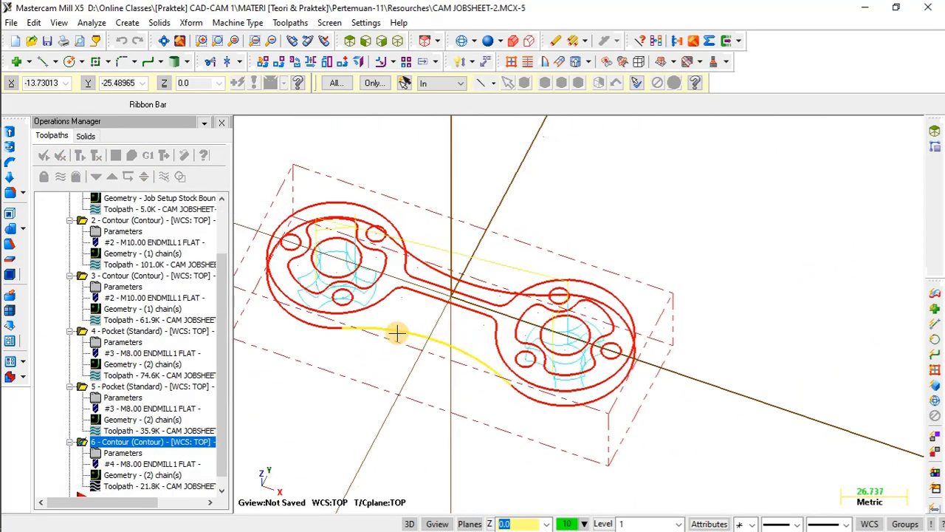
Examine the regenerated contour toolpath's entry and exit moves on both lobed profiles from top and tilted views
{"action": "scroll", "coordinate": [333, 277], "scroll_direction": "up", "scroll_amount": 3}
{"action": "middle_click_drag", "start_coordinate": [335, 272], "coordinate": [375, 280]}
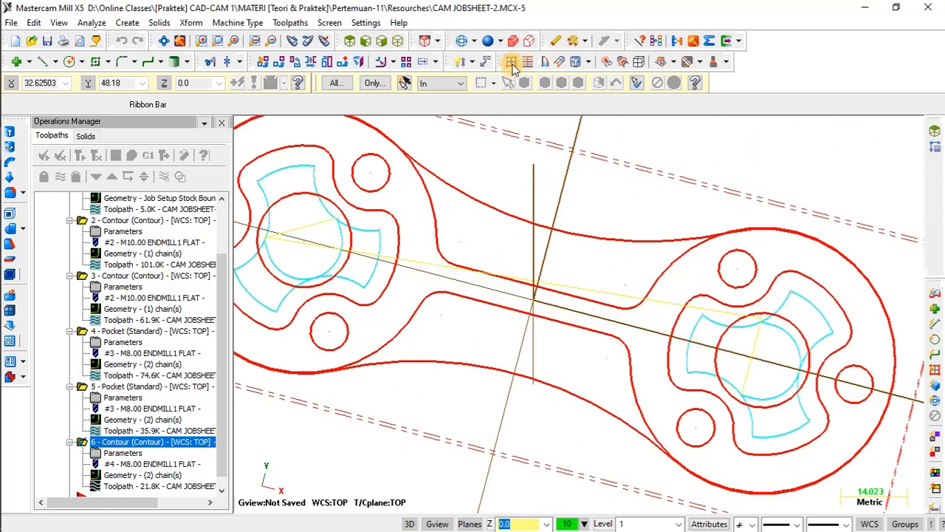
{"action": "left_click", "coordinate": [350, 41]}
{"action": "scroll", "coordinate": [379, 258], "scroll_direction": "up", "scroll_amount": 2}
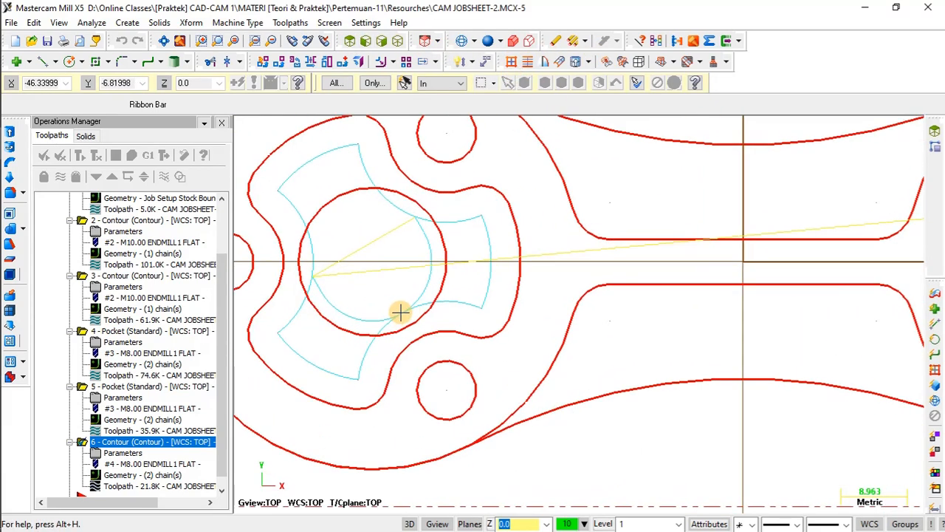
{"action": "scroll", "coordinate": [293, 275], "scroll_direction": "up", "scroll_amount": 2}
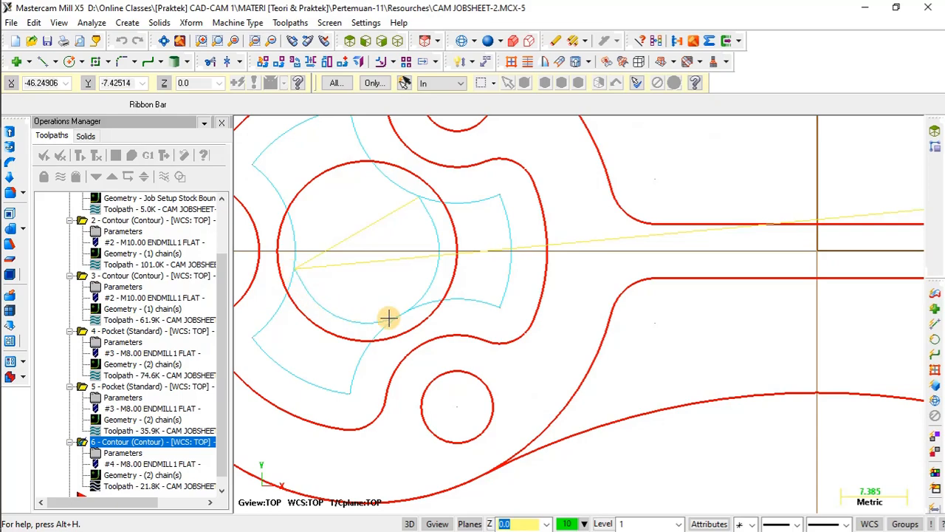
{"action": "scroll", "coordinate": [358, 321], "scroll_direction": "down", "scroll_amount": 3}
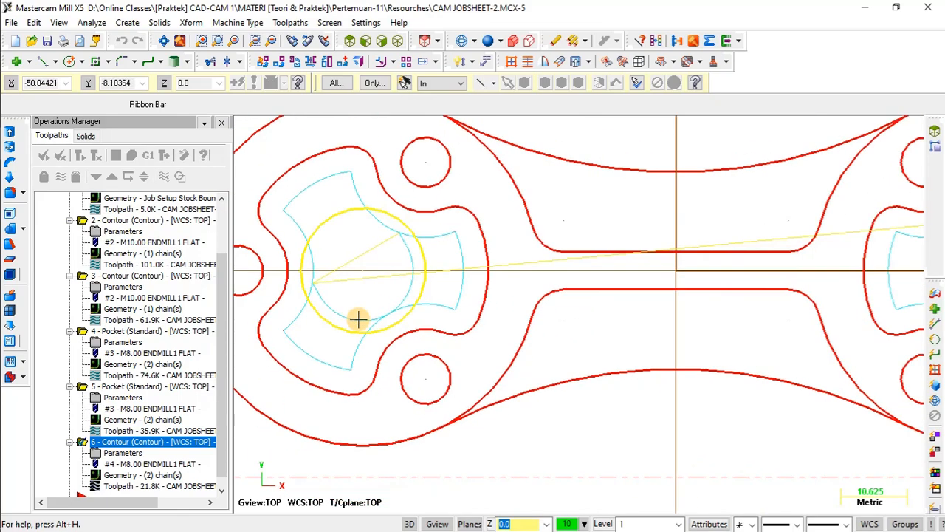
{"action": "scroll", "coordinate": [656, 302], "scroll_direction": "up", "scroll_amount": 3}
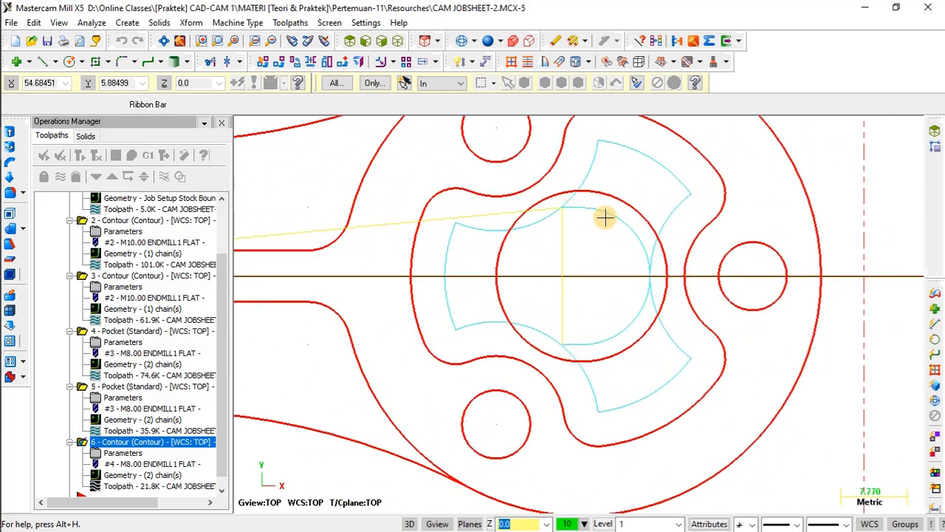
{"action": "middle_click_drag", "start_coordinate": [615, 316], "coordinate": [605, 259]}
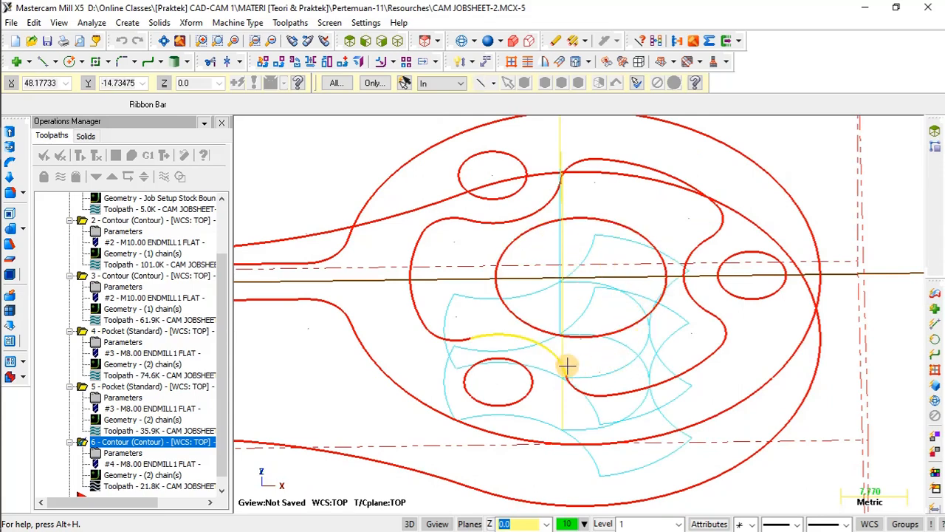
{"action": "middle_click_drag", "start_coordinate": [637, 312], "coordinate": [615, 333]}
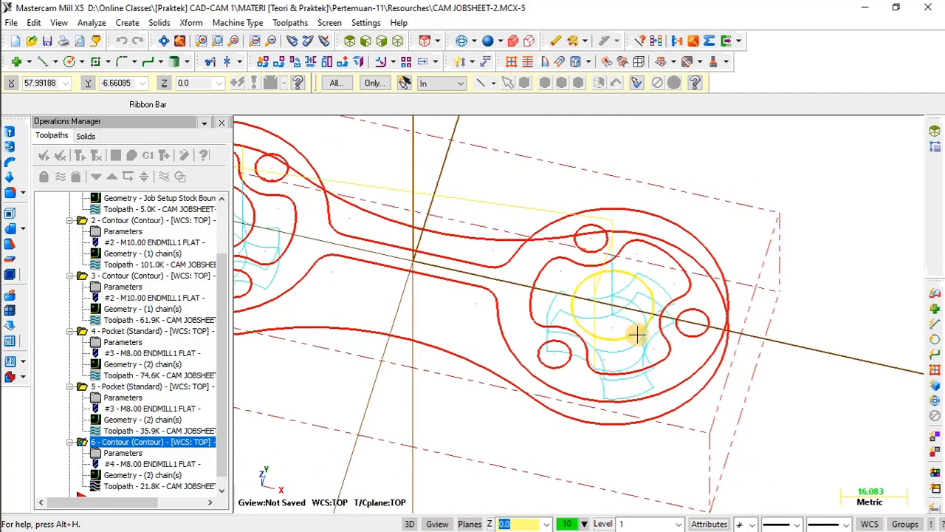
{"action": "scroll", "coordinate": [638, 333], "scroll_direction": "down", "scroll_amount": 3}
{"action": "scroll", "coordinate": [299, 260], "scroll_direction": "up", "scroll_amount": 4}
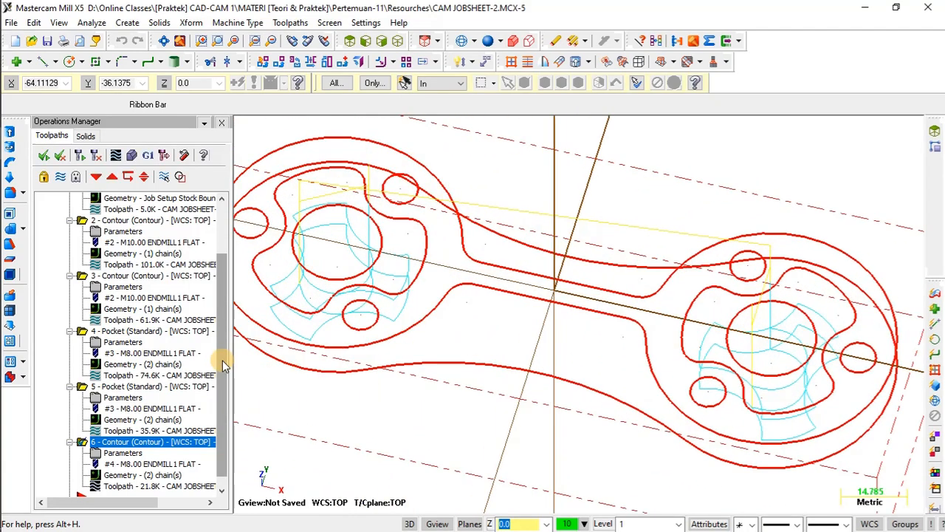
Review the lead in/out settings of contour operation 6, including the entry arc radius, and accept the parameters
{"action": "scroll", "coordinate": [222, 411], "scroll_direction": "down", "scroll_amount": 1}
{"action": "left_click", "coordinate": [122, 443]}
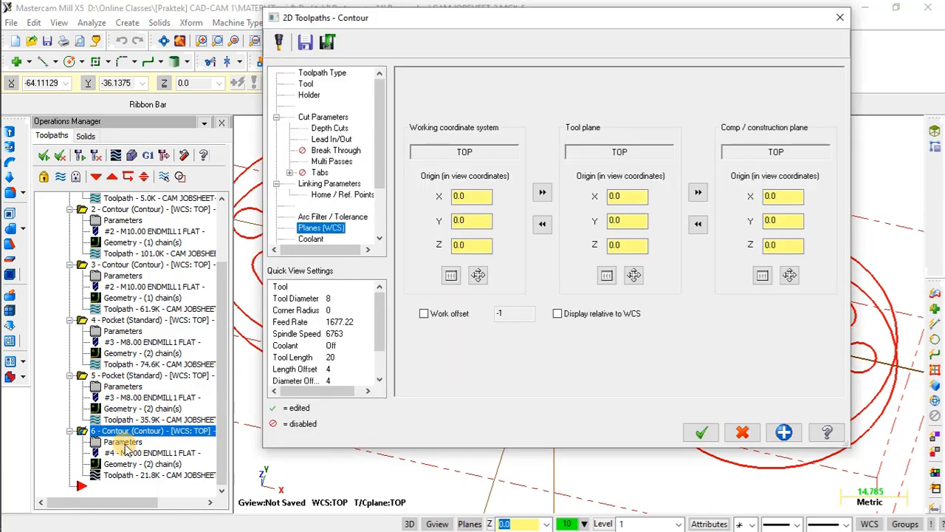
{"action": "left_click", "coordinate": [325, 139]}
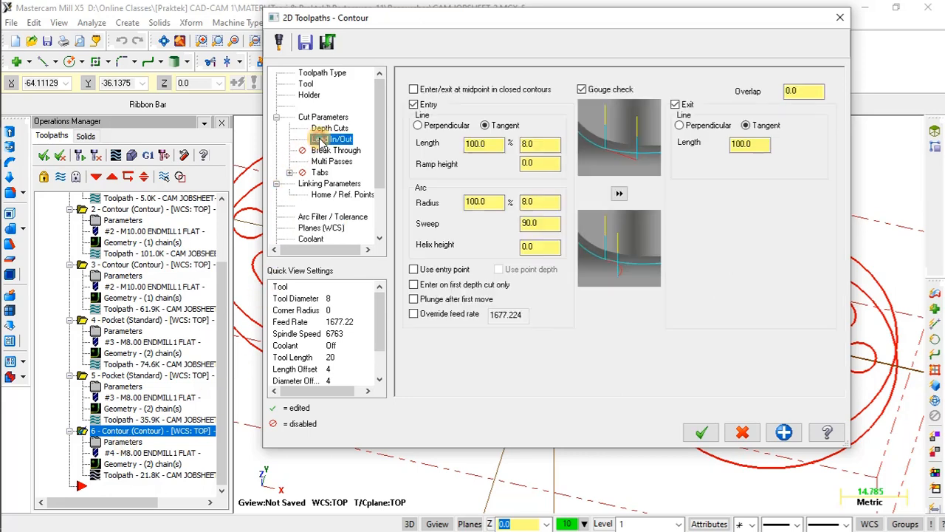
{"action": "double_click", "coordinate": [468, 202]}
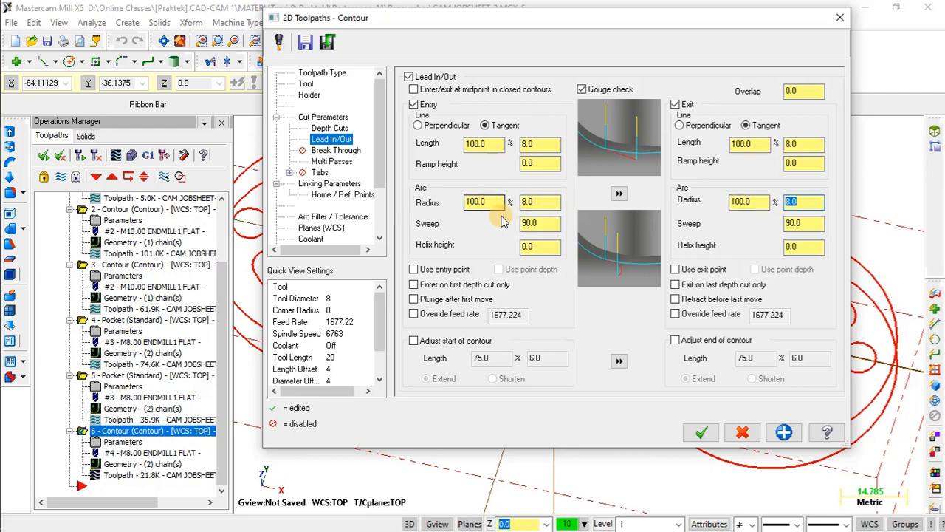
{"action": "left_click", "coordinate": [704, 433]}
Run a solid verification of all operations in Toolpath Group-1, inspect the machined lobed pockets from tilted views, and close the simulation
{"action": "scroll", "coordinate": [610, 362], "scroll_direction": "down", "scroll_amount": 1}
{"action": "middle_click_drag", "start_coordinate": [607, 361], "coordinate": [559, 361]}
{"action": "scroll", "coordinate": [456, 310], "scroll_direction": "up", "scroll_amount": 1}
{"action": "scroll", "coordinate": [433, 314], "scroll_direction": "down", "scroll_amount": 1}
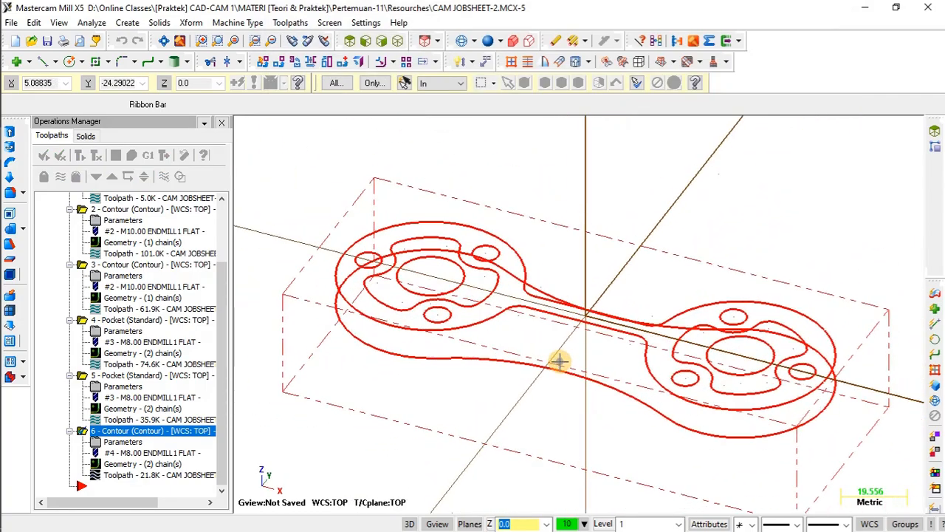
{"action": "scroll", "coordinate": [127, 228], "scroll_direction": "up", "scroll_amount": 1}
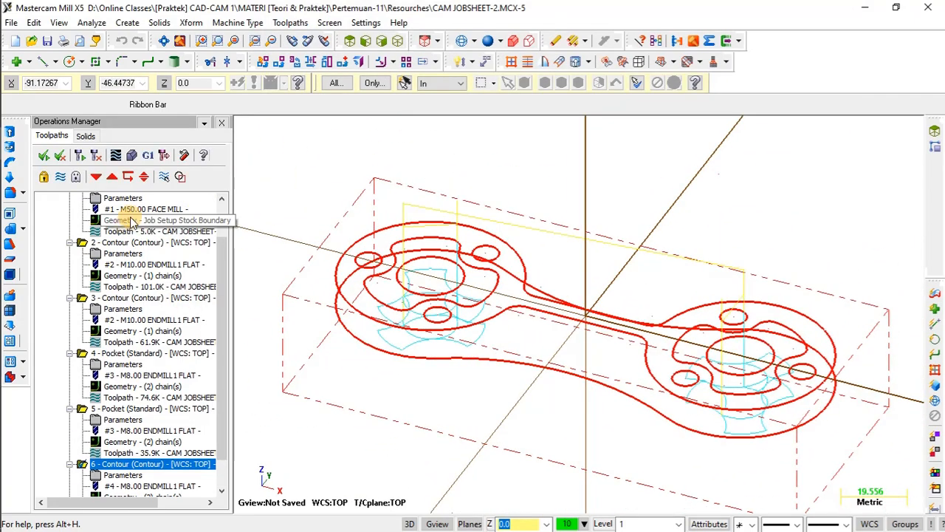
{"action": "scroll", "coordinate": [132, 220], "scroll_direction": "up", "scroll_amount": 1}
{"action": "left_click", "coordinate": [107, 209]}
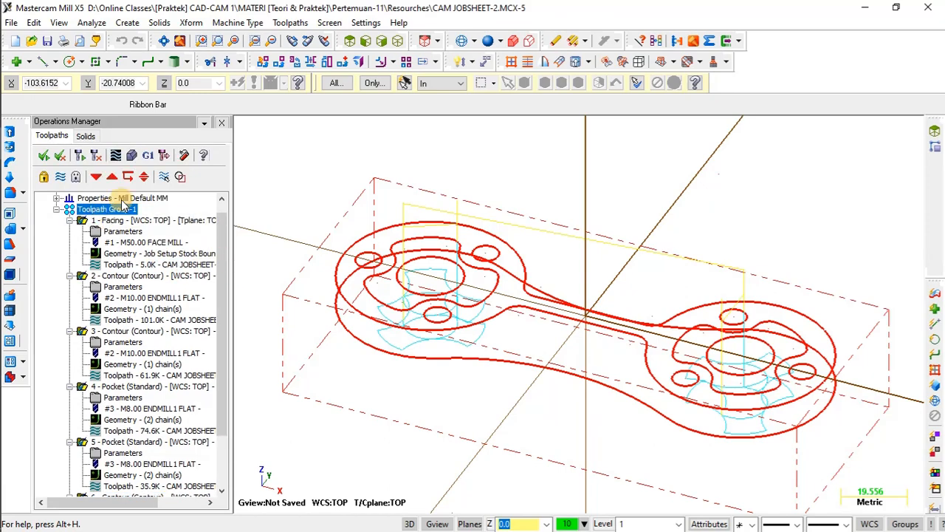
{"action": "left_click", "coordinate": [133, 155]}
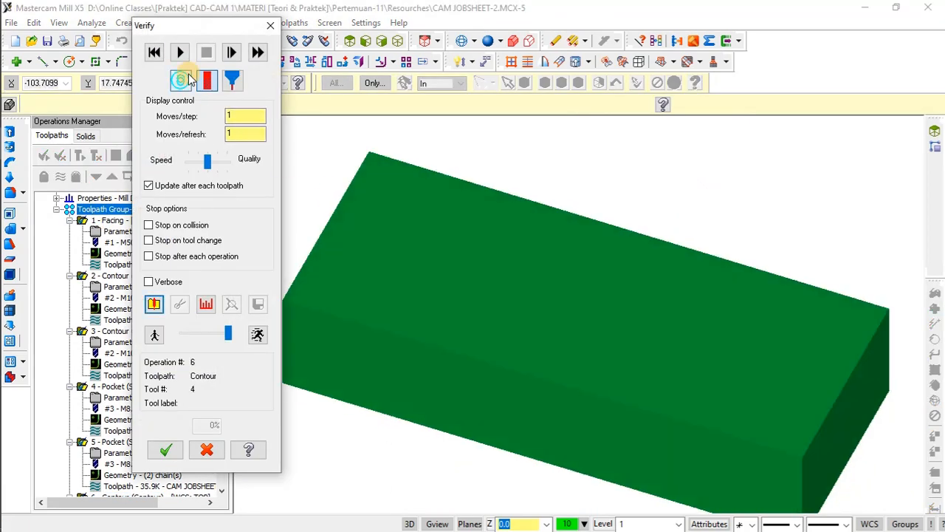
{"action": "left_click", "coordinate": [181, 54]}
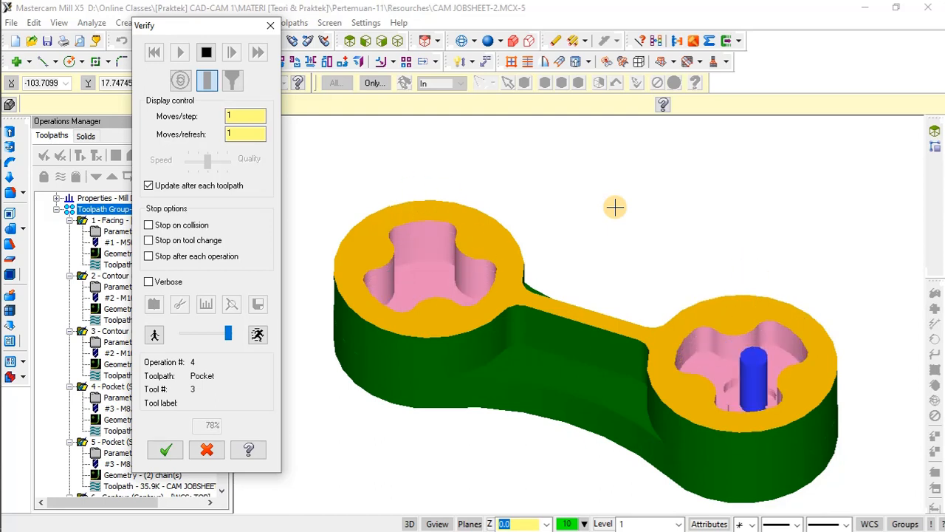
{"action": "middle_click_drag", "start_coordinate": [615, 207], "coordinate": [620, 303]}
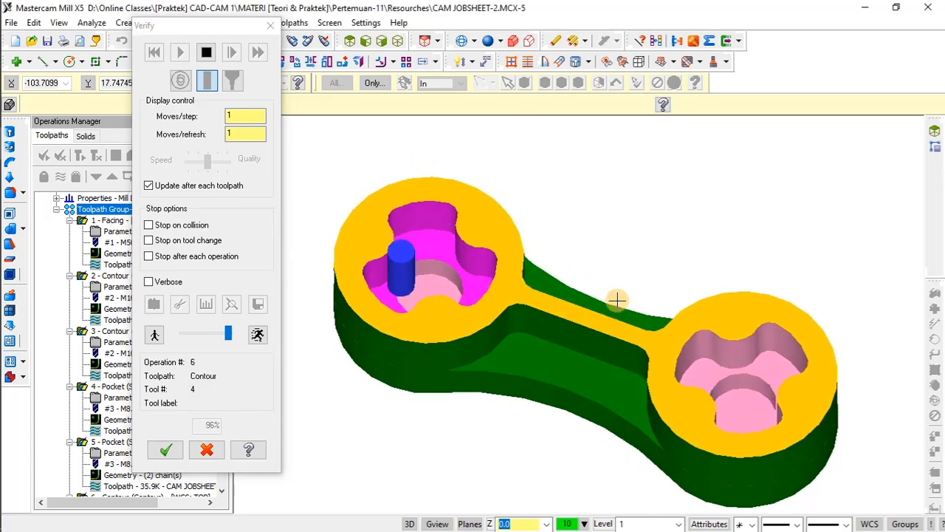
{"action": "middle_click_drag", "start_coordinate": [755, 363], "coordinate": [740, 336]}
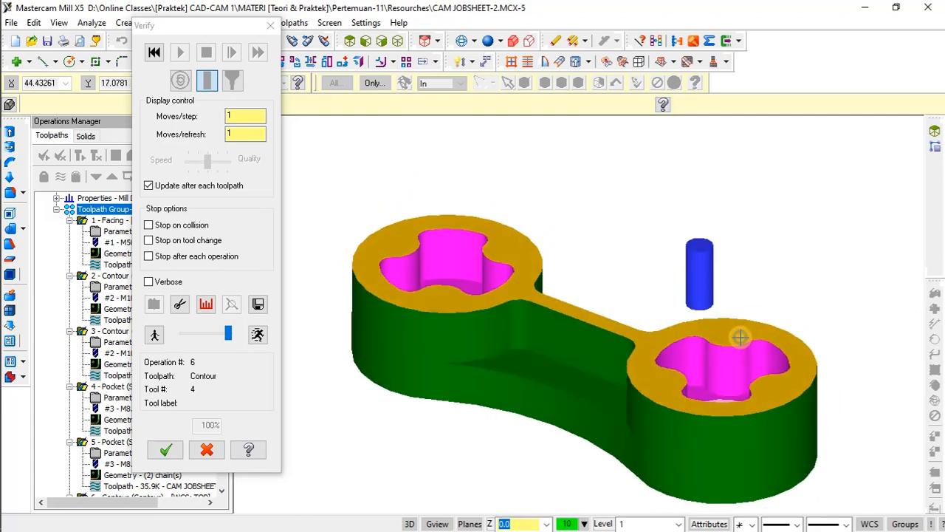
{"action": "left_click", "coordinate": [206, 449]}
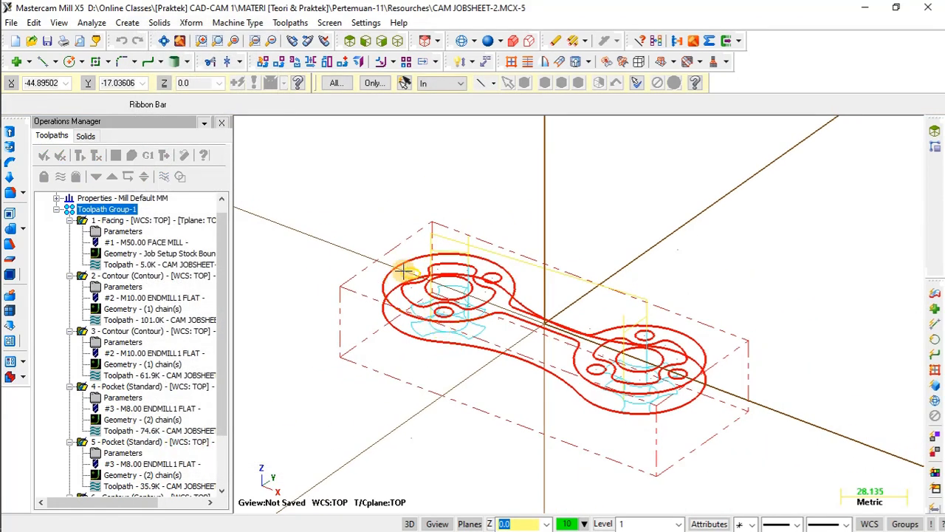
Save the part file and consult the Job Sheet 2.pdf drawing in Adobe Acrobat Reader for the remaining small holes
{"action": "left_click", "coordinate": [47, 41]}
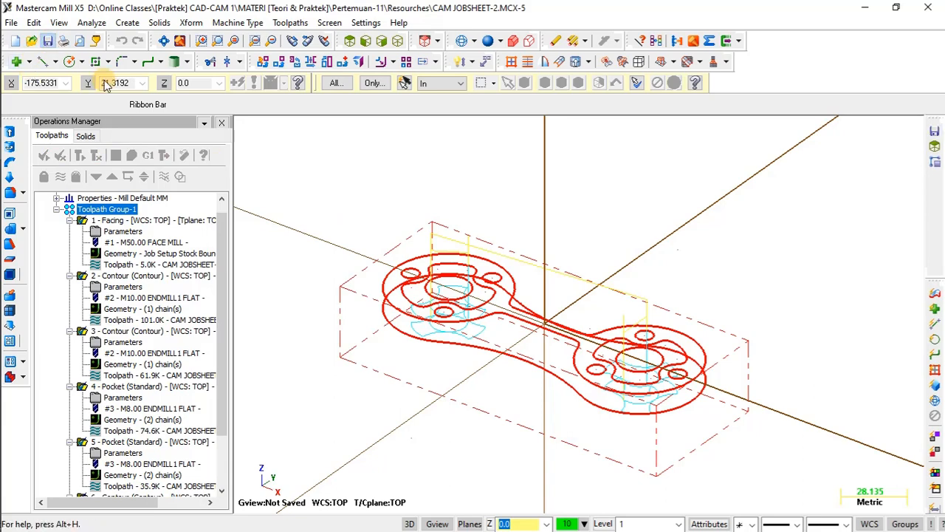
{"action": "middle_click_drag", "start_coordinate": [490, 352], "coordinate": [446, 355]}
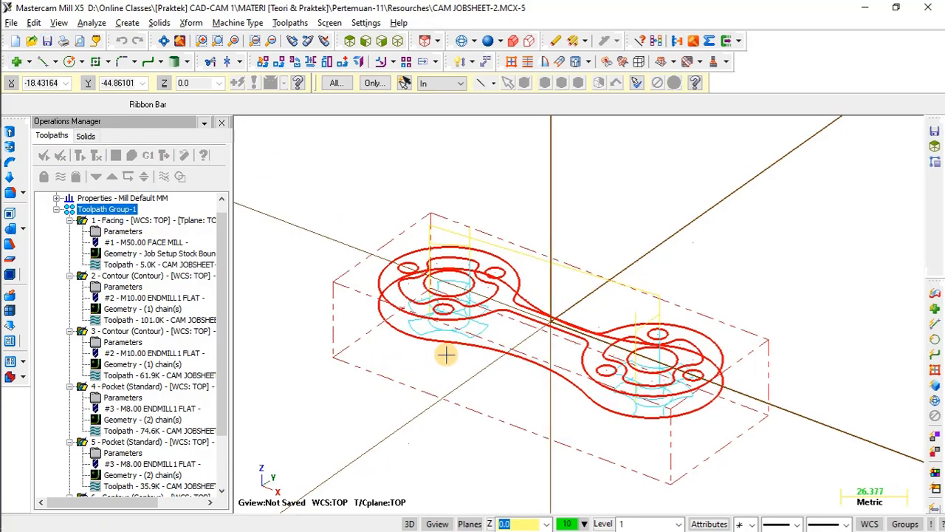
{"action": "key", "text": "alt+Tab"}
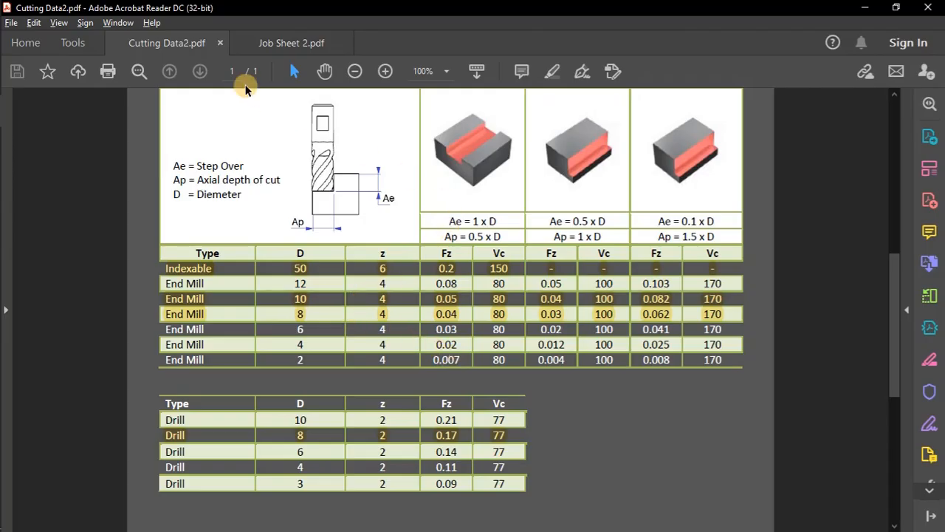
{"action": "left_click", "coordinate": [260, 42]}
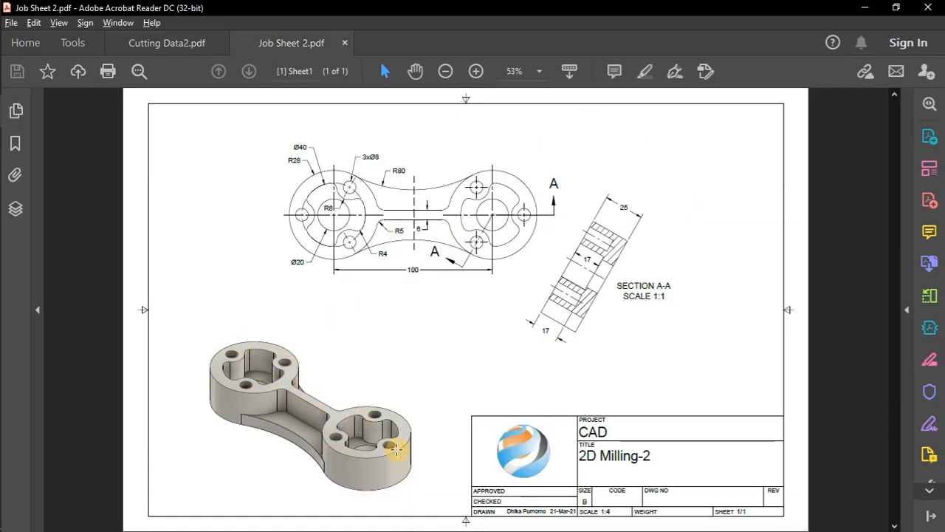
Back in Mastercam, start a Drill toolpath and select the three small hole circles around the negative-X lobed pocket as entities
{"action": "key", "text": "alt+Tab"}
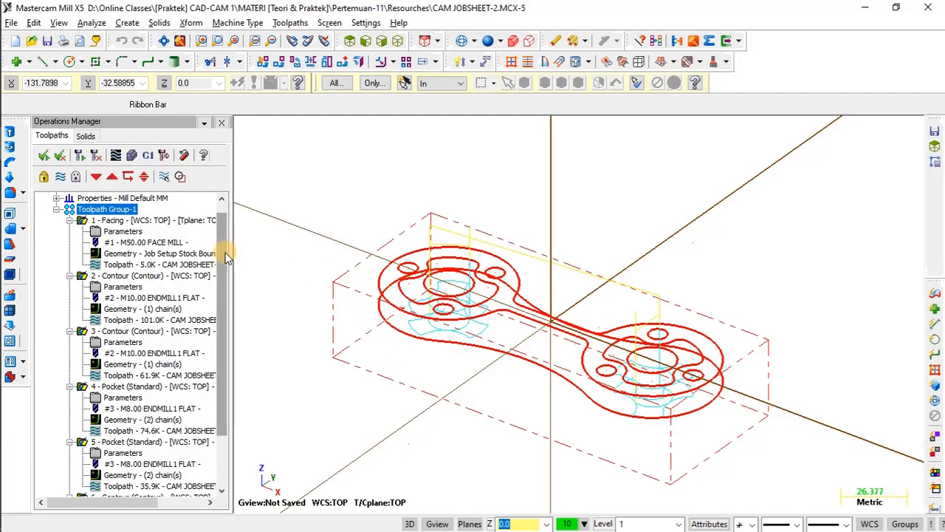
{"action": "left_click", "coordinate": [291, 22]}
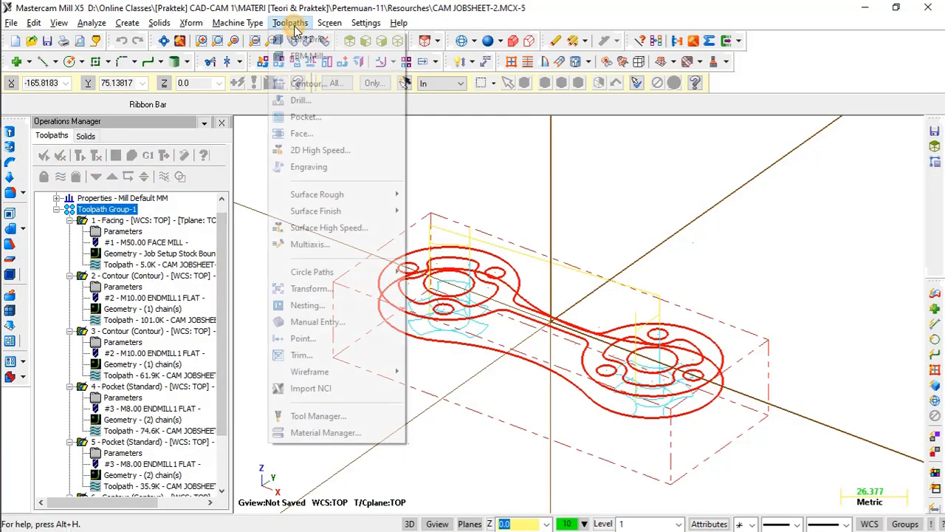
{"action": "left_click", "coordinate": [303, 100]}
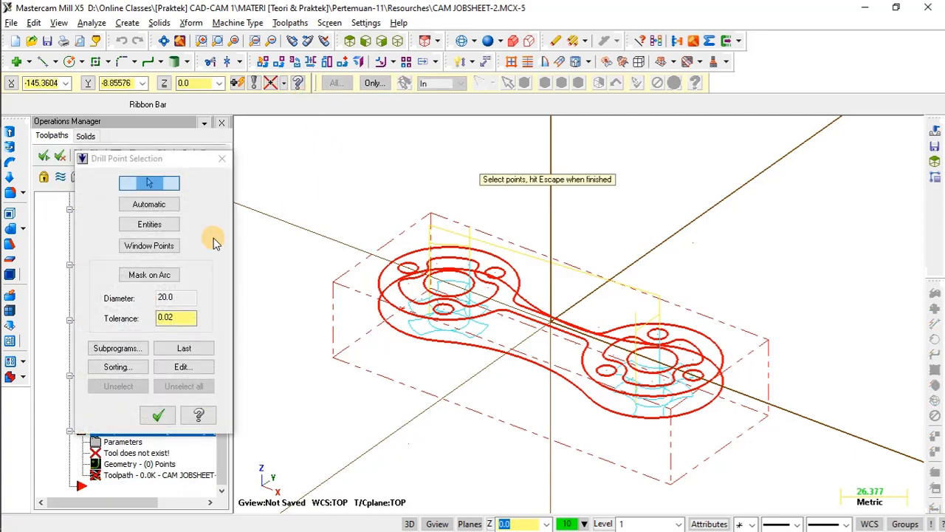
{"action": "scroll", "coordinate": [472, 295], "scroll_direction": "up", "scroll_amount": 3}
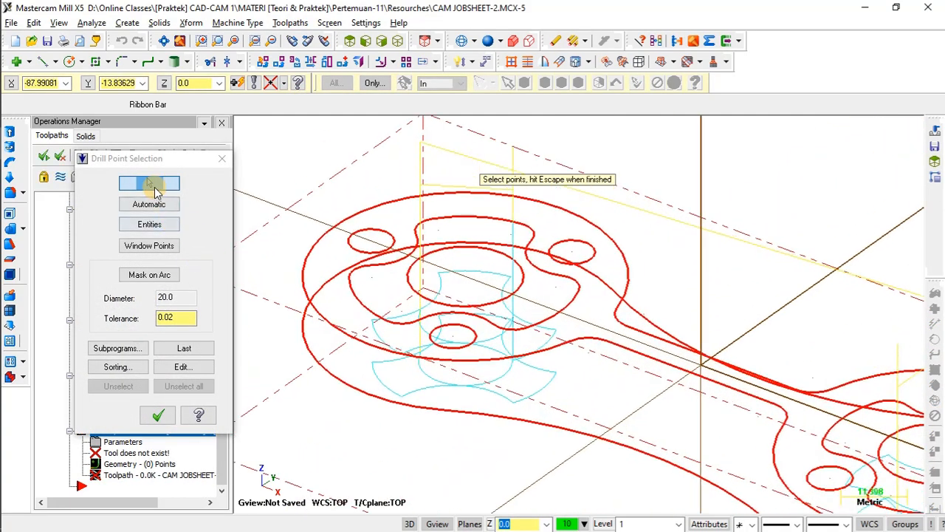
{"action": "left_click", "coordinate": [153, 231]}
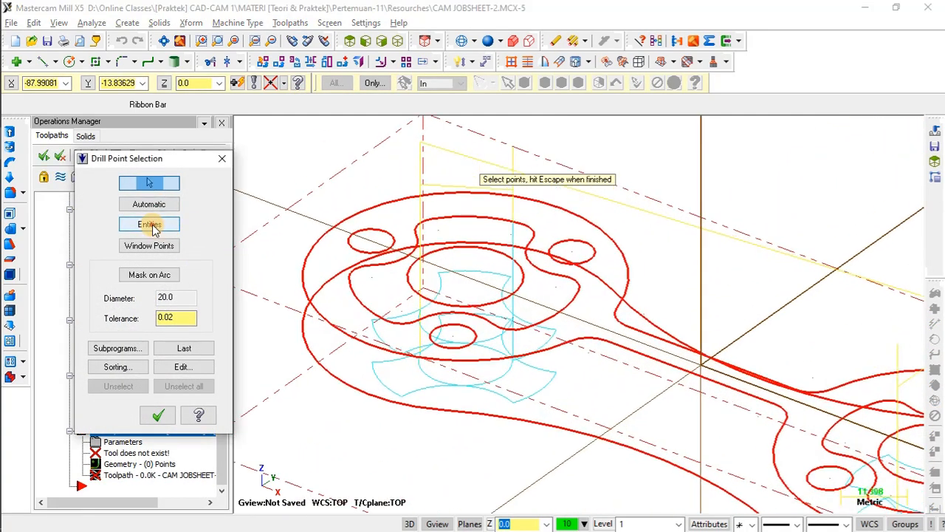
{"action": "left_click", "coordinate": [385, 227]}
{"action": "left_click", "coordinate": [467, 328]}
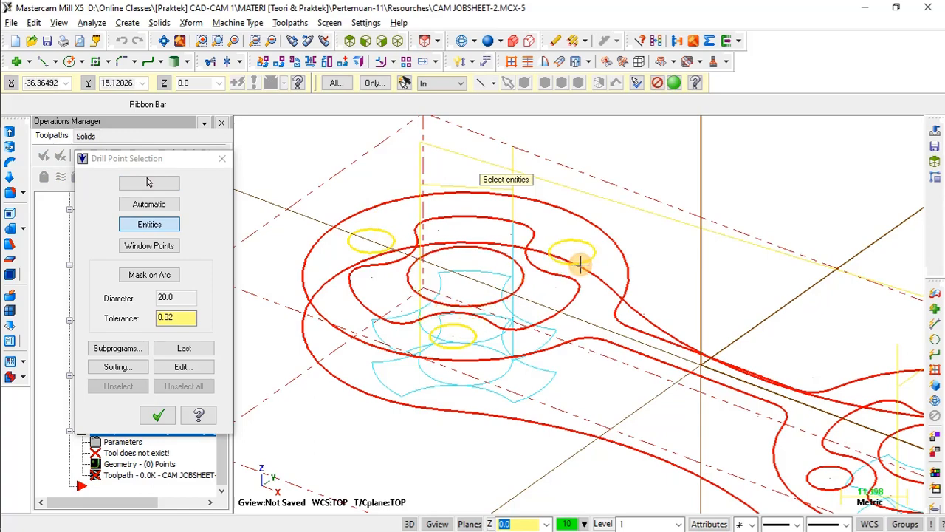
{"action": "left_click", "coordinate": [584, 262]}
Add the three small hole circles around the positive-X lobed pocket and accept the drill point selection
{"action": "scroll", "coordinate": [491, 258], "scroll_direction": "down", "scroll_amount": 3}
{"action": "scroll", "coordinate": [751, 382], "scroll_direction": "up", "scroll_amount": 3}
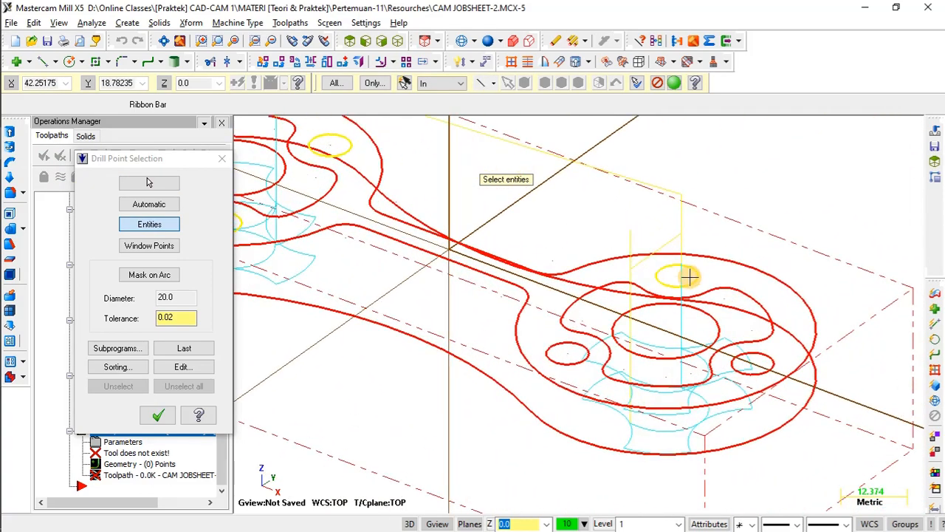
{"action": "left_click", "coordinate": [690, 277]}
{"action": "left_click", "coordinate": [584, 353]}
{"action": "left_click", "coordinate": [732, 372]}
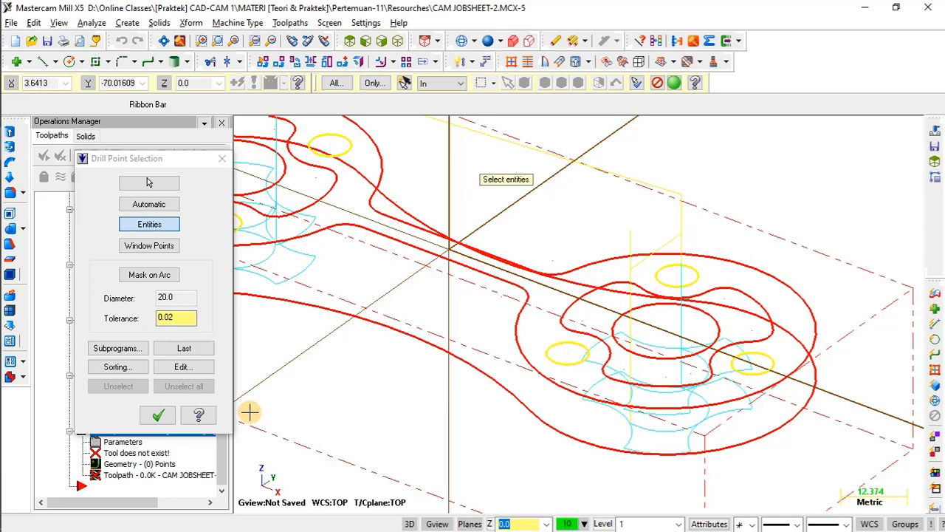
{"action": "left_click", "coordinate": [159, 417]}
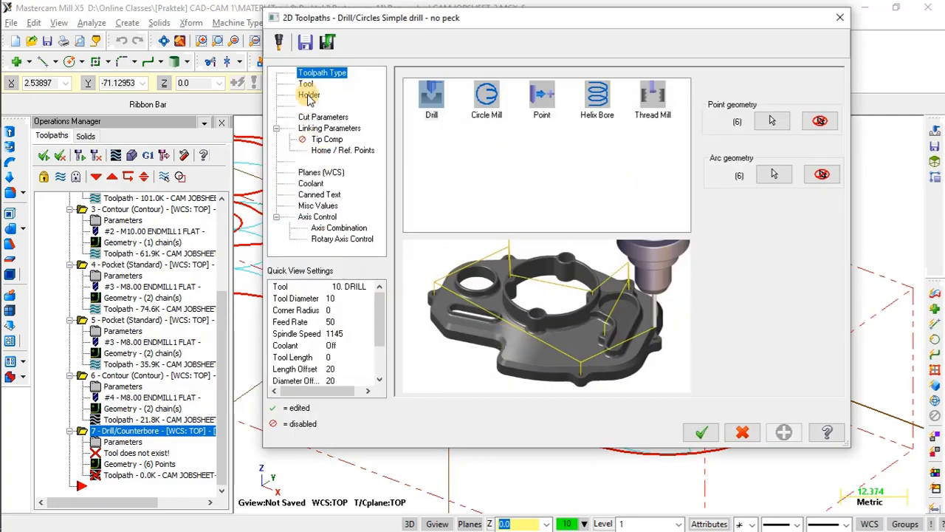
Create a new tool of the Drill type for the six-hole drill toolpath
{"action": "left_click", "coordinate": [307, 84]}
{"action": "right_click", "coordinate": [424, 172]}
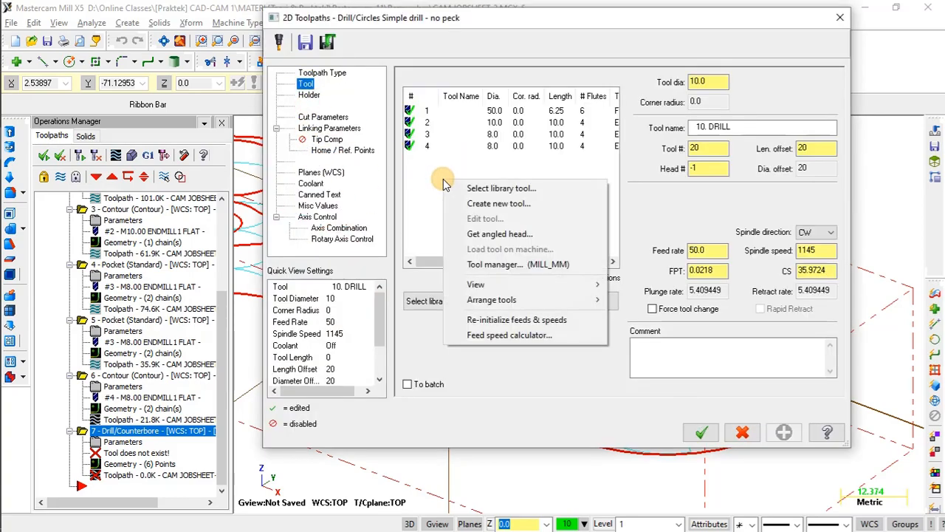
{"action": "left_click", "coordinate": [479, 212]}
{"action": "left_click", "coordinate": [324, 241]}
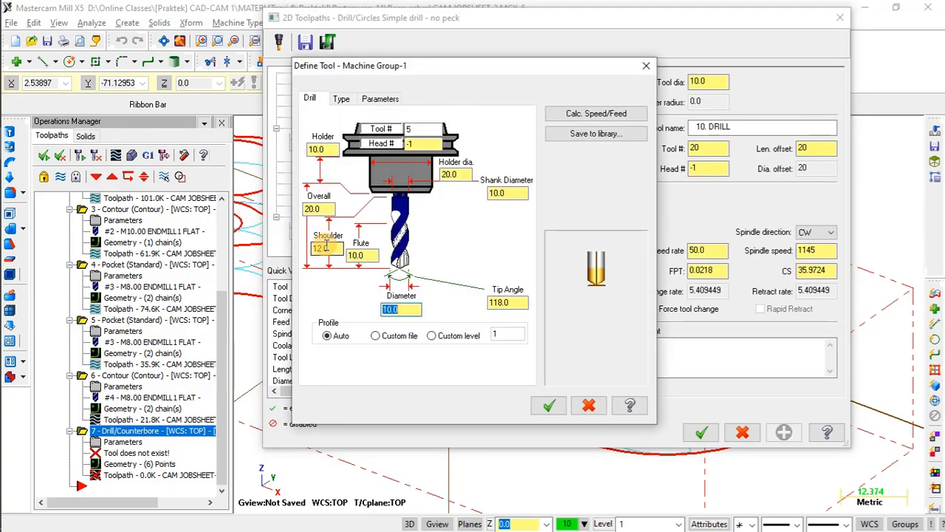
Switch to Adobe Acrobat Reader, check the hole diameter in Job Sheet 2.pdf and the matching drill data in Cutting Data2.pdf, and return to Mastercam
{"action": "key", "text": "alt+Tab"}
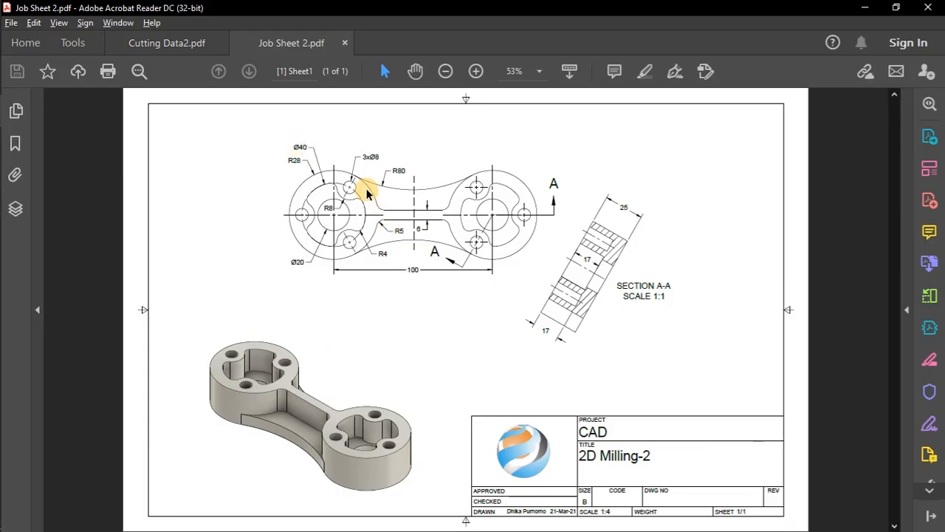
{"action": "left_click", "coordinate": [185, 42]}
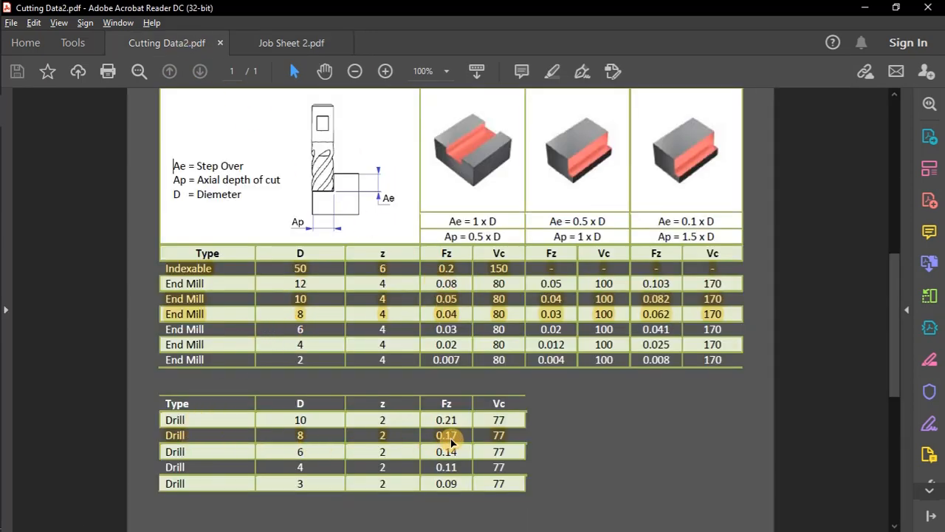
{"action": "key", "text": "alt+Tab"}
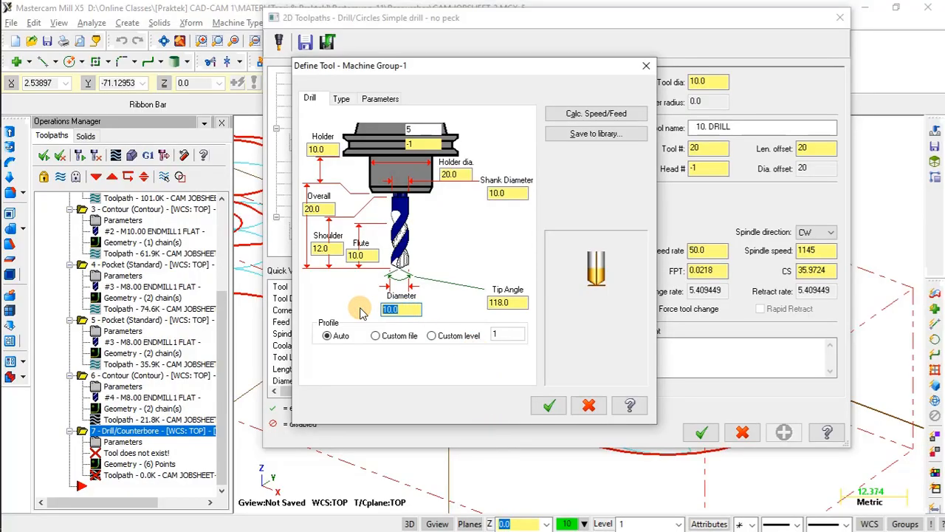
Define the new drill with a diameter of 8 mm and set its FPT to 0.17 and CS to 77
{"action": "left_click", "coordinate": [376, 98]}
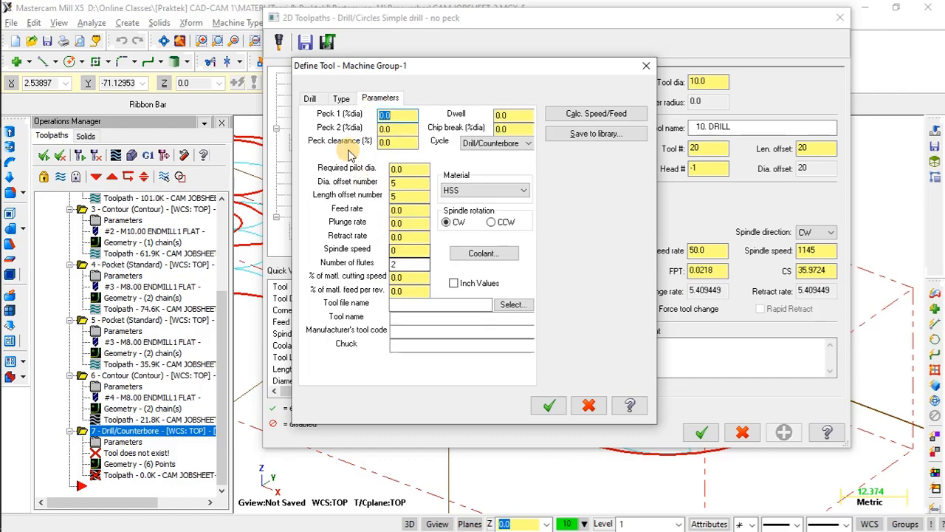
{"action": "left_click", "coordinate": [548, 406]}
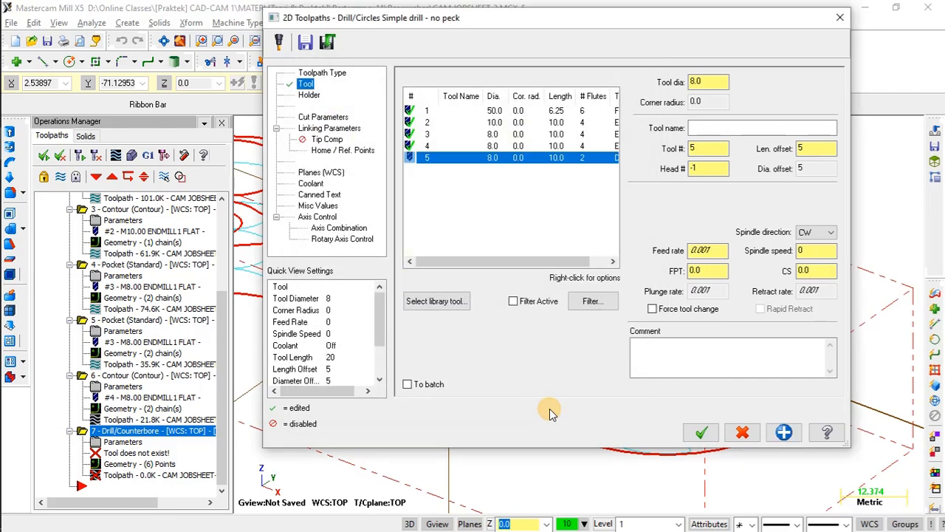
{"action": "left_click", "coordinate": [697, 271]}
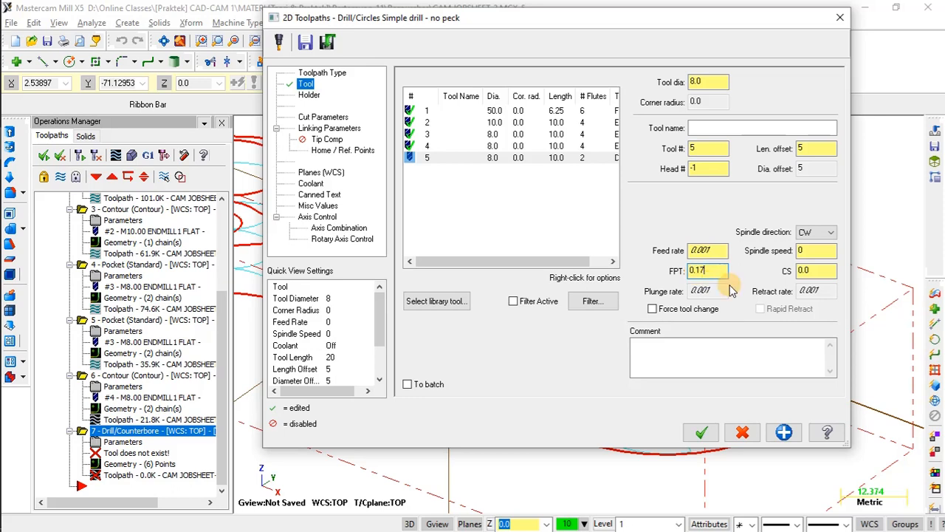
{"action": "left_click", "coordinate": [788, 271]}
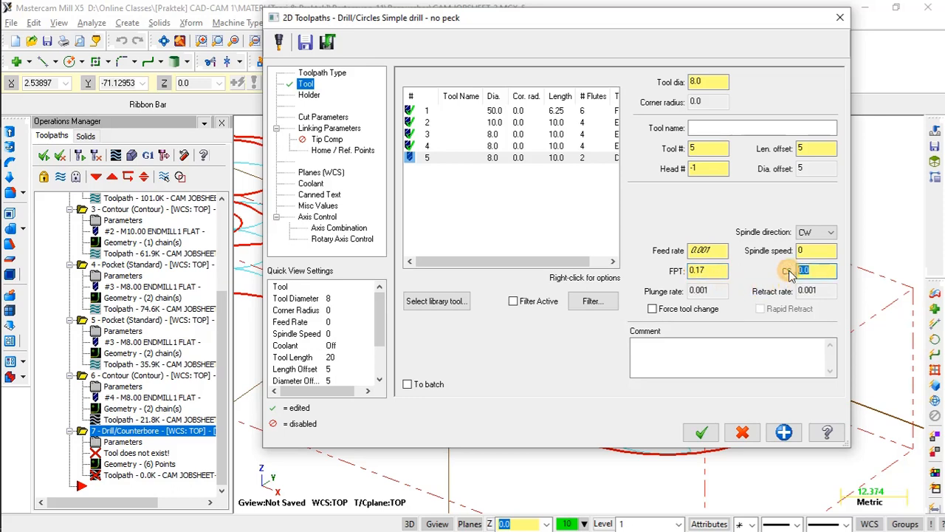
{"action": "type", "text": "77"}
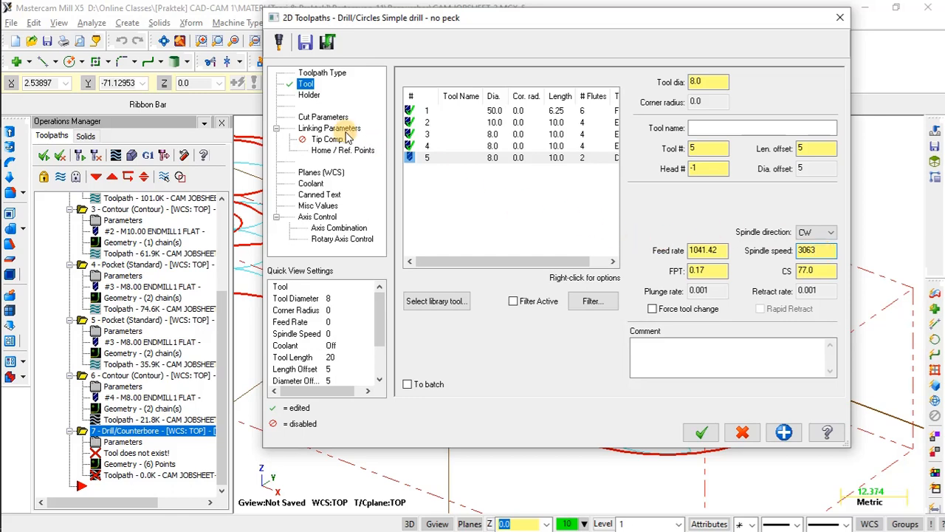
Set the drilling cycle to Peck Drill with a peck of 2 mm
{"action": "left_click", "coordinate": [325, 119]}
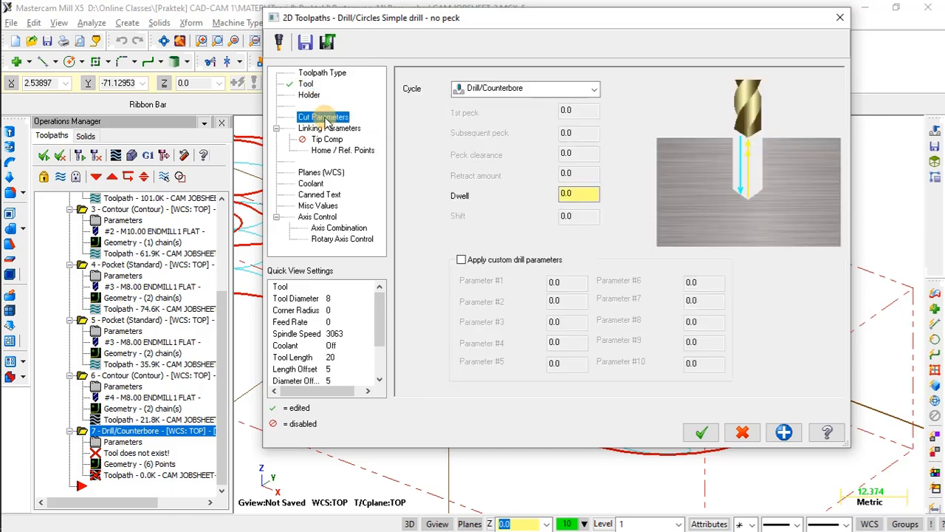
{"action": "left_click", "coordinate": [593, 89]}
{"action": "left_click", "coordinate": [520, 115]}
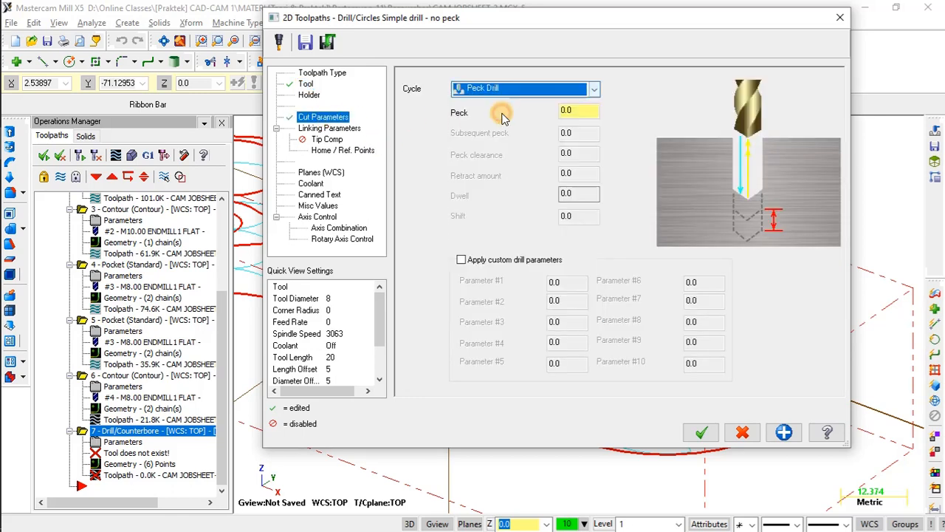
{"action": "left_click", "coordinate": [588, 115]}
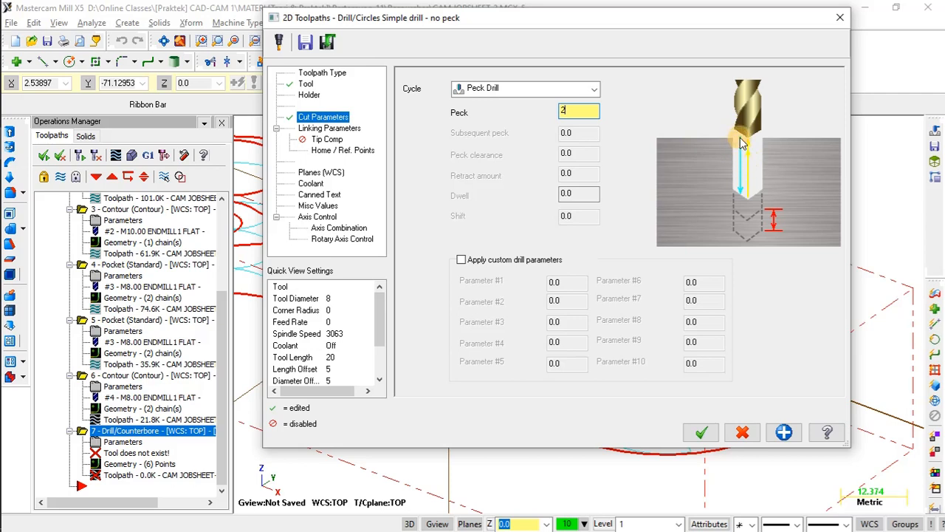
In the linking parameters, set the incremental retract to 2 mm, the absolute top of stock to 0, and the depth mode to Absolute
{"action": "left_click", "coordinate": [334, 130]}
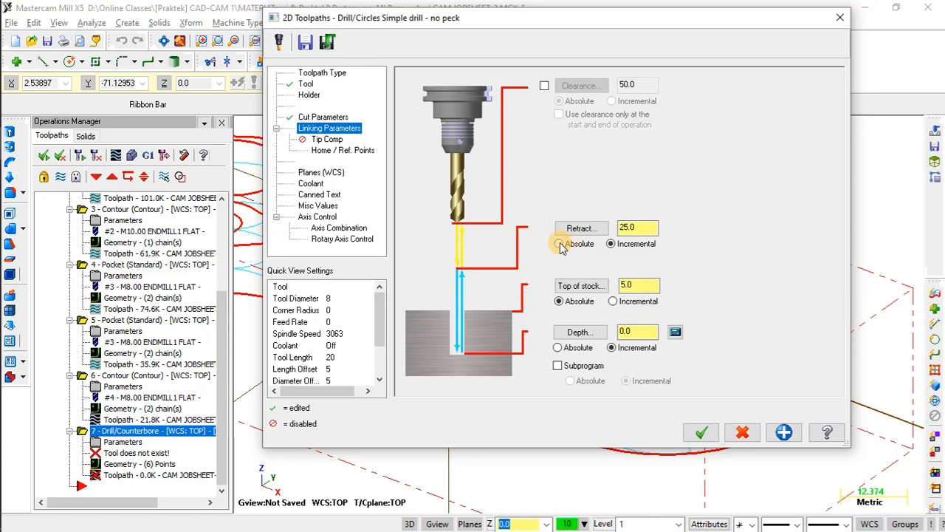
{"action": "left_click_drag", "start_coordinate": [637, 227], "coordinate": [603, 228]}
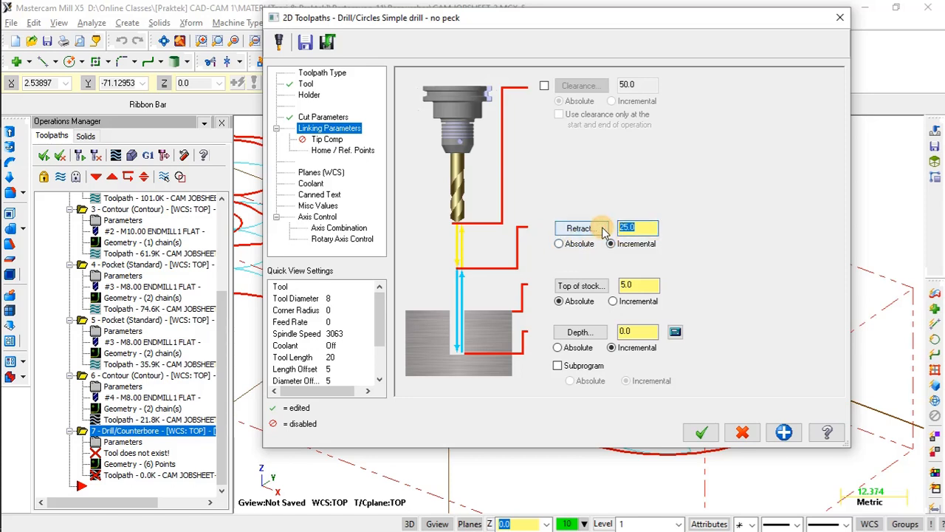
{"action": "type", "text": "2"}
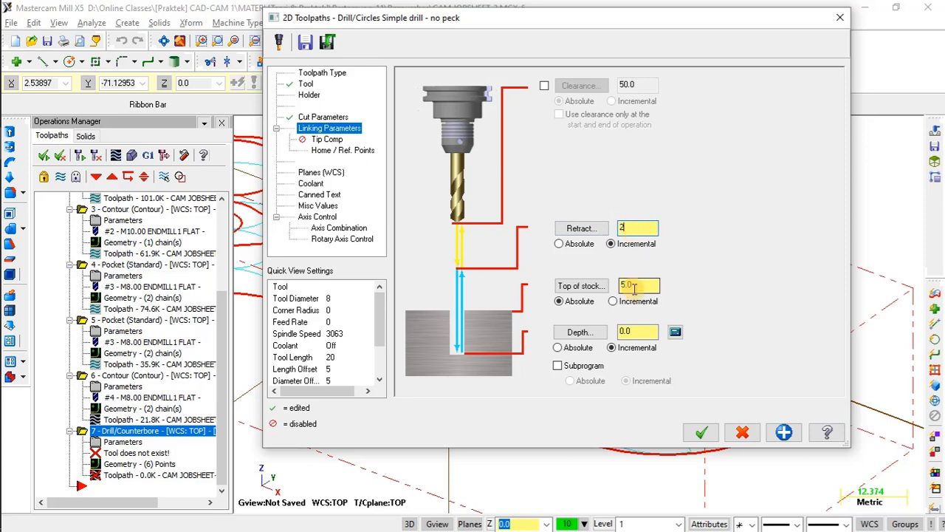
{"action": "left_click", "coordinate": [632, 285]}
{"action": "left_click_drag", "start_coordinate": [632, 285], "coordinate": [614, 287]}
{"action": "type", "text": "0"}
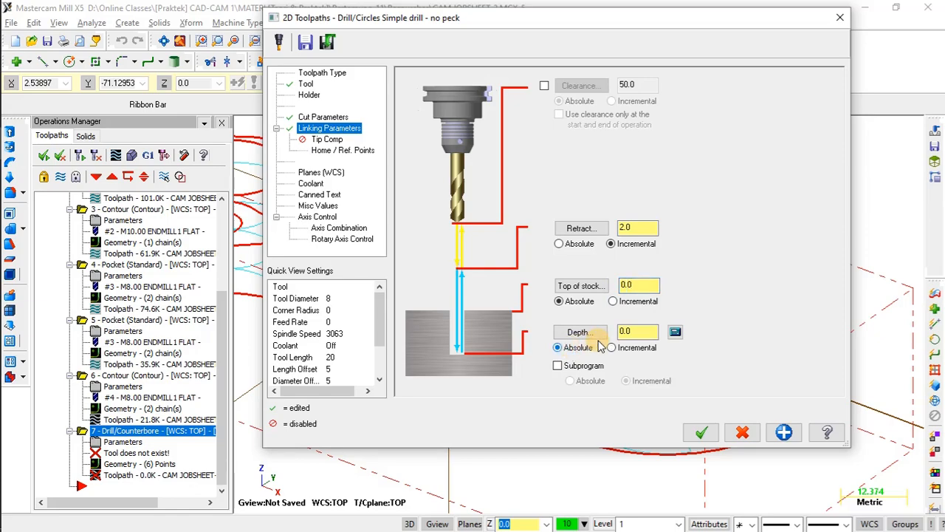
Enter the negative absolute drilling depth taken from Job Sheet 2.pdf in Acrobat Reader and generate the peck drill toolpath
{"action": "left_click", "coordinate": [632, 331]}
{"action": "key", "text": "alt+Tab"}
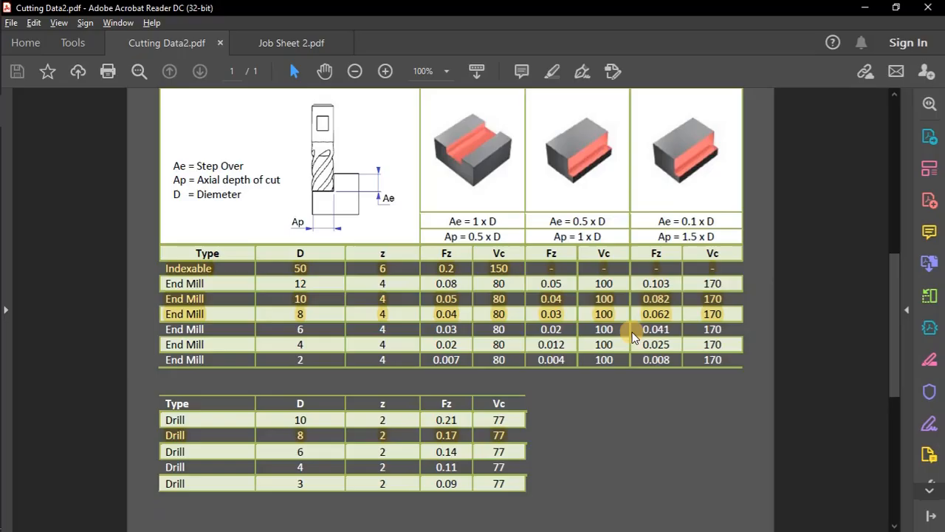
{"action": "left_click", "coordinate": [282, 43]}
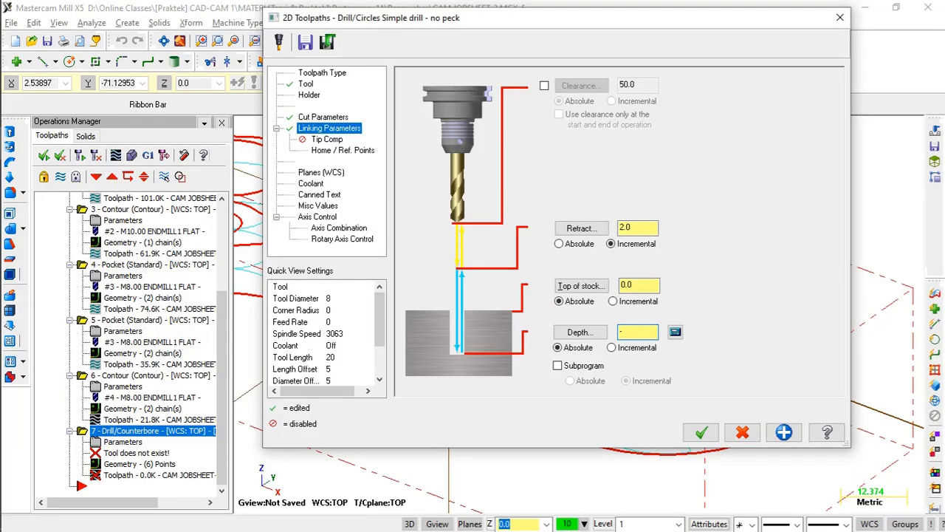
{"action": "left_click", "coordinate": [329, 176]}
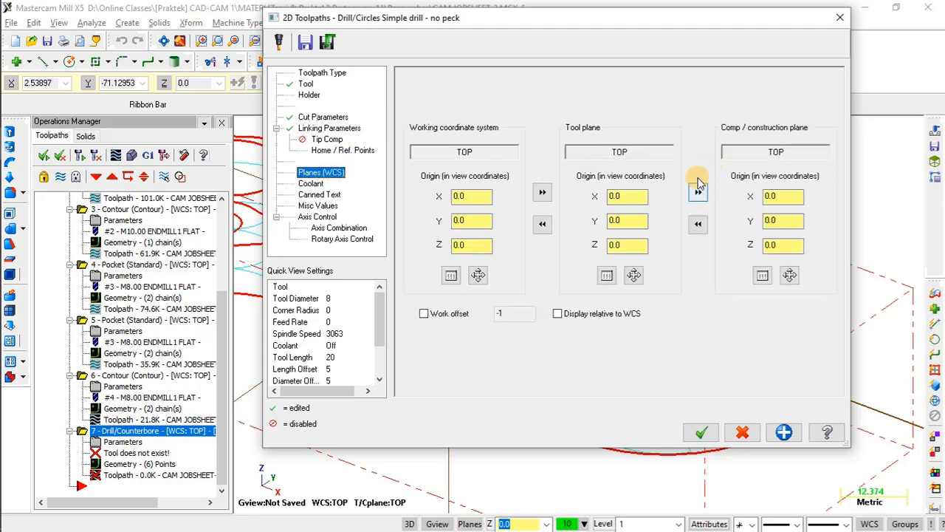
{"action": "left_click", "coordinate": [701, 433]}
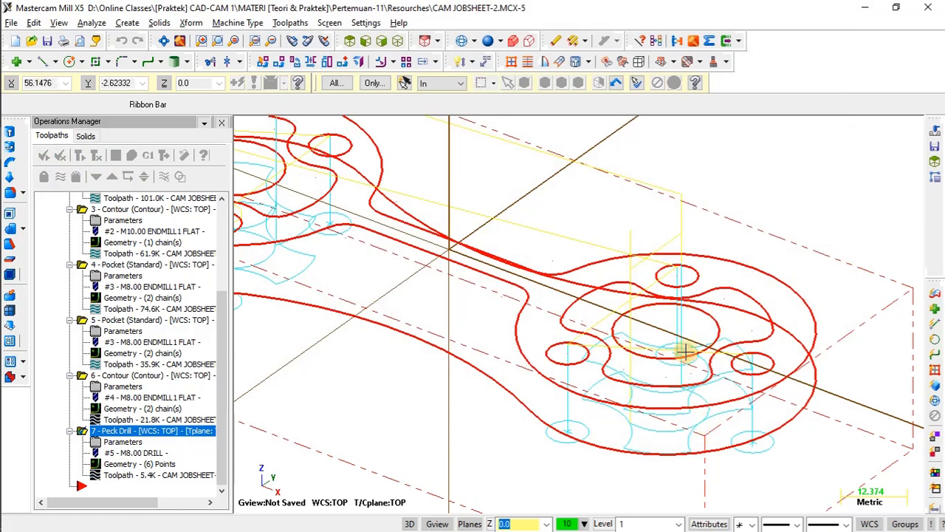
Hide the toolpath display of contour operation 6
{"action": "middle_click_drag", "start_coordinate": [685, 351], "coordinate": [635, 314]}
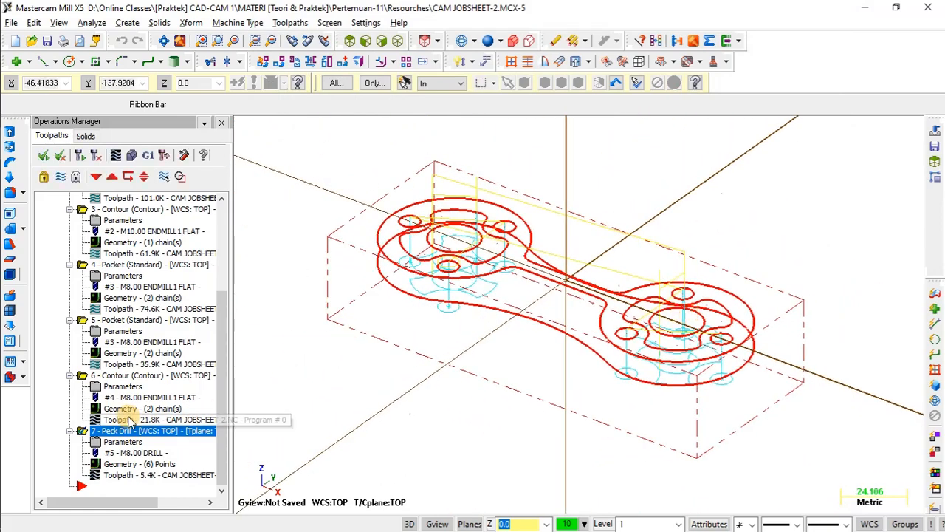
{"action": "left_click", "coordinate": [122, 382]}
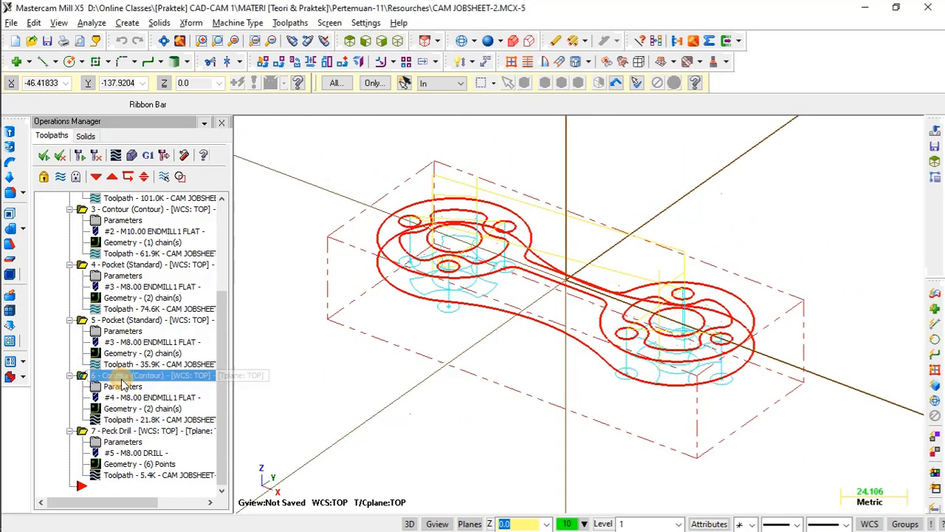
{"action": "left_click", "coordinate": [63, 178]}
Examine the peck drill toolpath's depth and moves between holes from the front view and from tilted views
{"action": "mouse_move", "coordinate": [553, 259]}
{"action": "middle_mouse_down"}
{"action": "mouse_move", "coordinate": [532, 338]}
{"action": "mouse_move", "coordinate": [596, 301]}
{"action": "mouse_move", "coordinate": [596, 276]}
{"action": "mouse_move", "coordinate": [598, 329]}
{"action": "mouse_move", "coordinate": [540, 268]}
{"action": "mouse_move", "coordinate": [551, 257]}
{"action": "middle_mouse_up"}
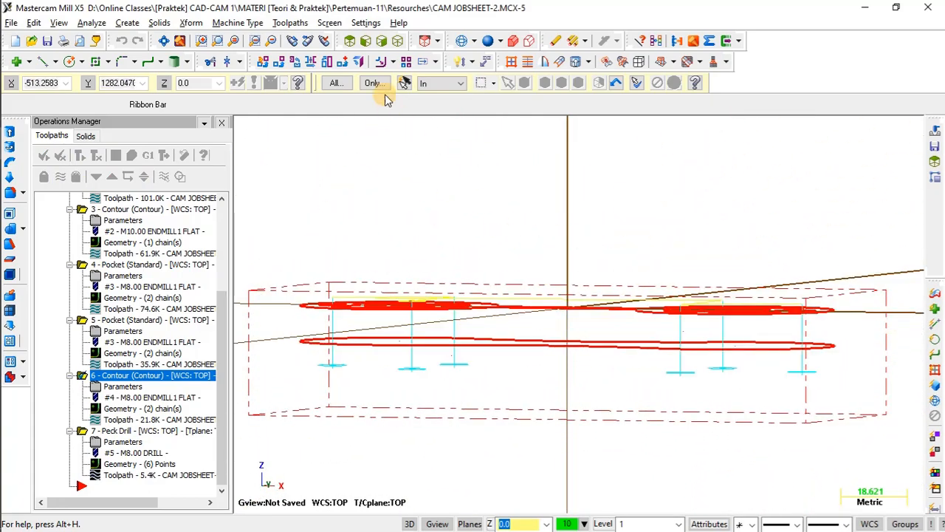
{"action": "left_click", "coordinate": [366, 41]}
{"action": "scroll", "coordinate": [312, 308], "scroll_direction": "up", "scroll_amount": 4}
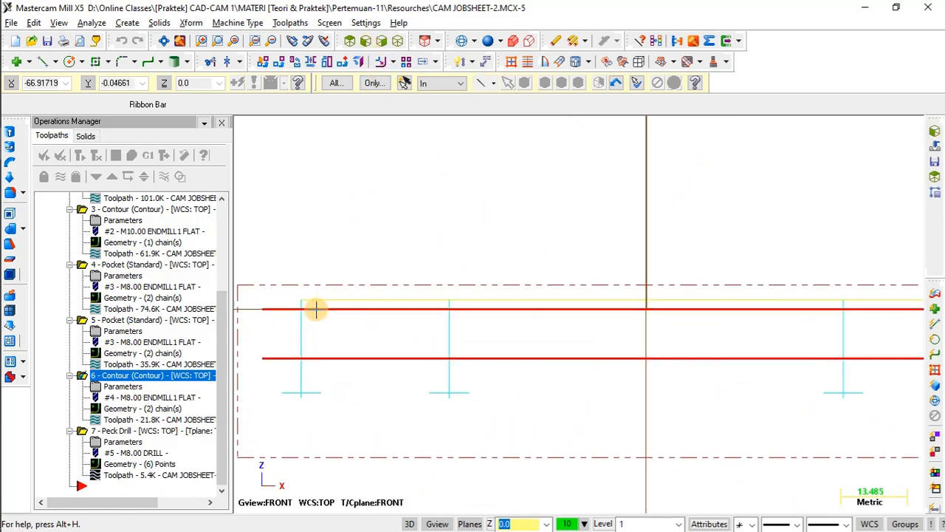
{"action": "scroll", "coordinate": [298, 305], "scroll_direction": "down", "scroll_amount": 2}
{"action": "scroll", "coordinate": [481, 296], "scroll_direction": "up", "scroll_amount": 3}
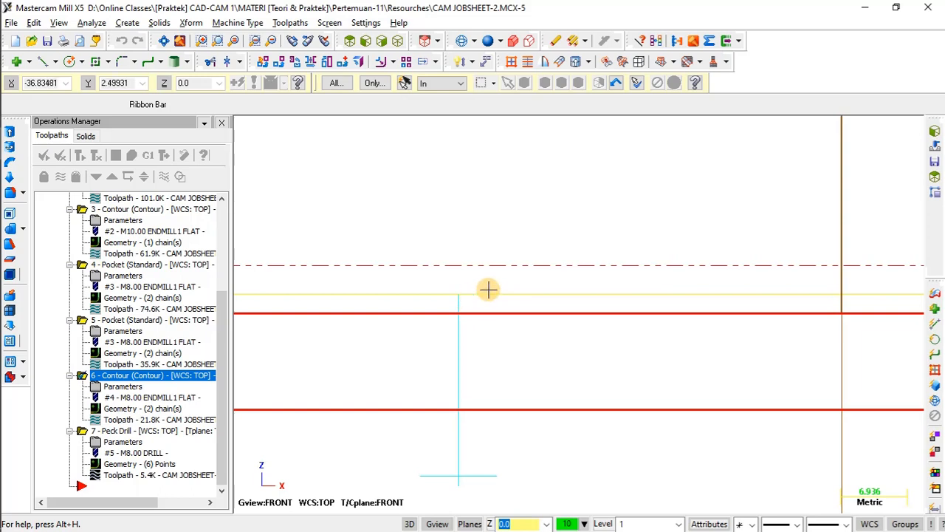
{"action": "scroll", "coordinate": [480, 309], "scroll_direction": "down", "scroll_amount": 4}
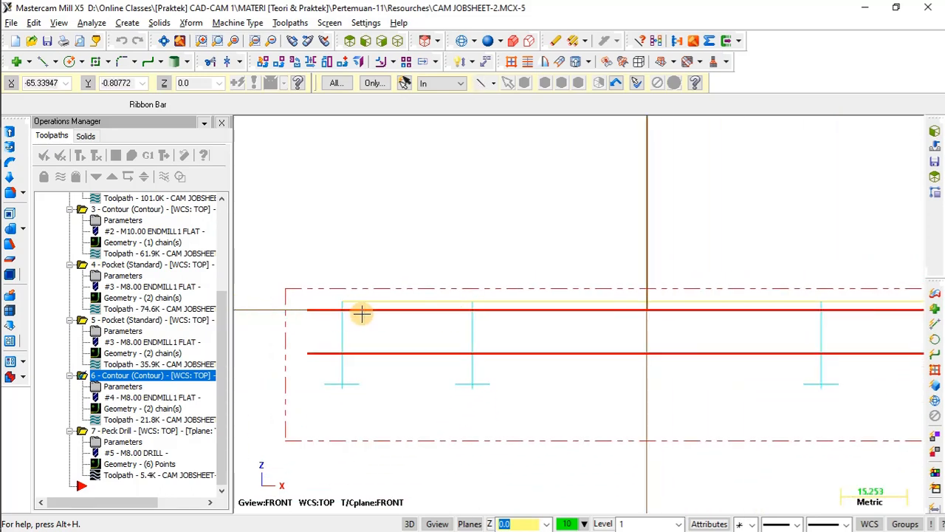
{"action": "scroll", "coordinate": [476, 304], "scroll_direction": "down", "scroll_amount": 2}
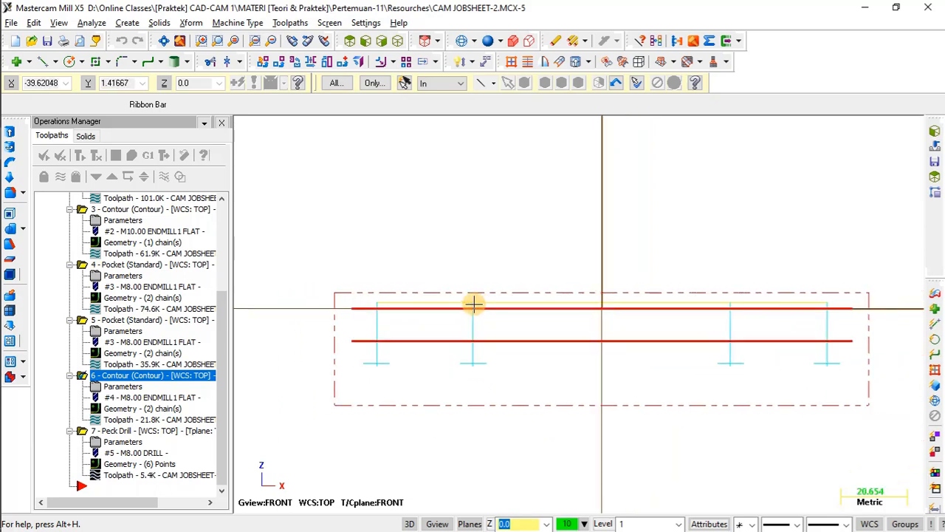
{"action": "middle_click_drag", "start_coordinate": [637, 299], "coordinate": [629, 352]}
{"action": "middle_click_drag", "start_coordinate": [638, 292], "coordinate": [601, 333]}
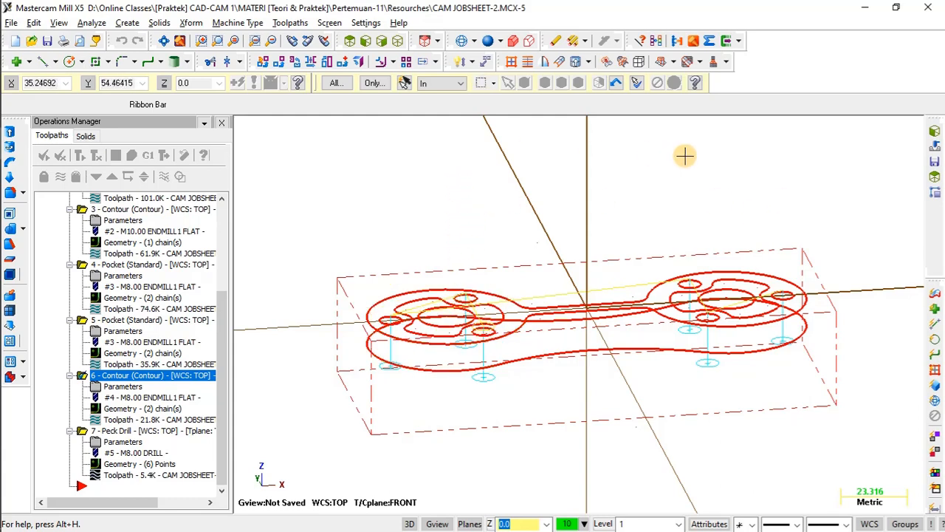
{"action": "middle_click_drag", "start_coordinate": [690, 217], "coordinate": [705, 218]}
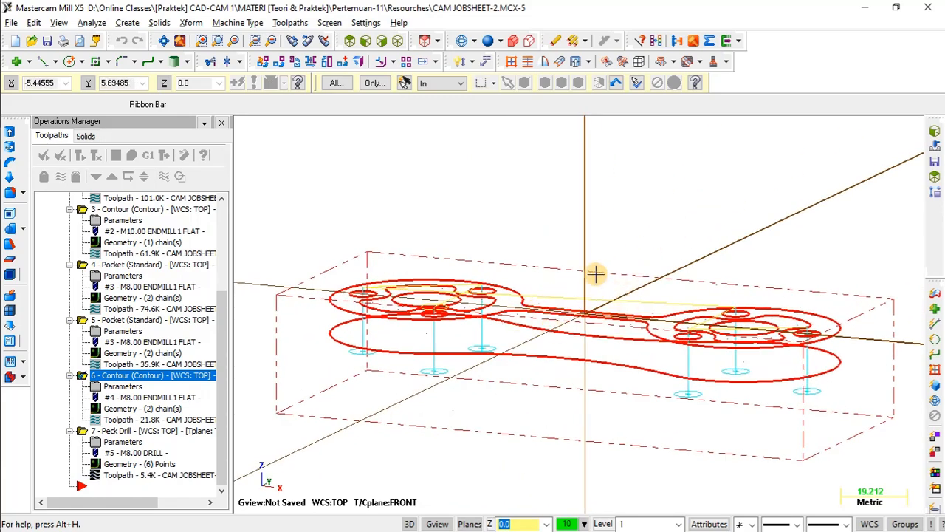
{"action": "mouse_move", "coordinate": [643, 282]}
{"action": "middle_mouse_down"}
{"action": "mouse_move", "coordinate": [649, 263]}
{"action": "mouse_move", "coordinate": [642, 295]}
{"action": "middle_mouse_up"}
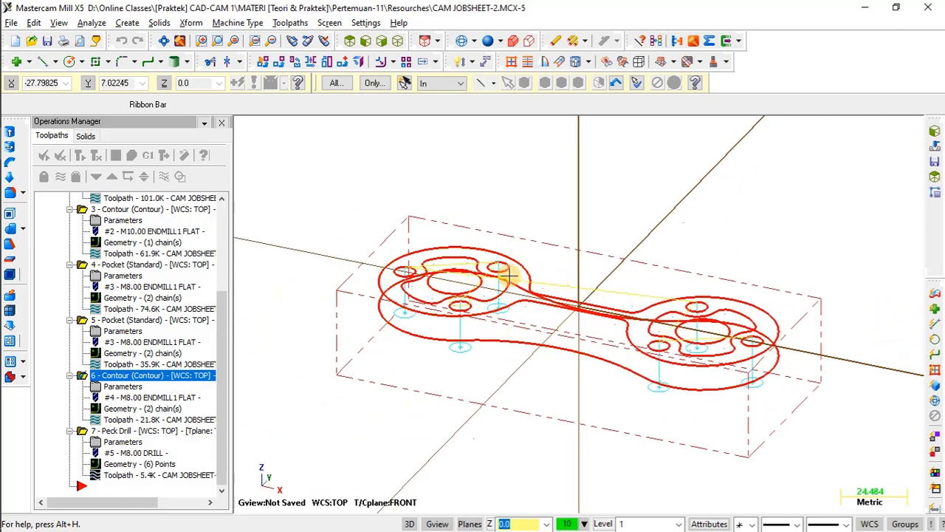
Verify all operations of Toolpath Group-1 by running the solid machining simulation through the peck drilling
{"action": "scroll", "coordinate": [127, 223], "scroll_direction": "up", "scroll_amount": 2}
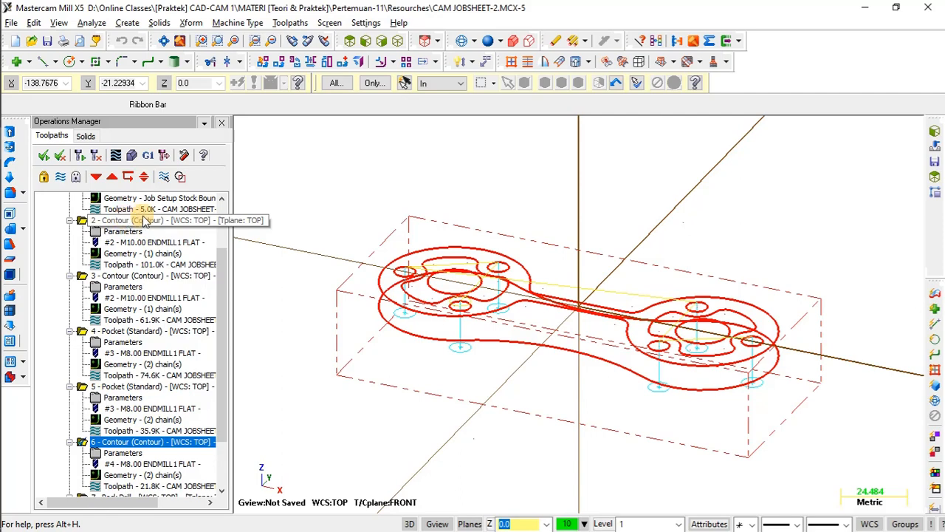
{"action": "scroll", "coordinate": [145, 222], "scroll_direction": "up", "scroll_amount": 2}
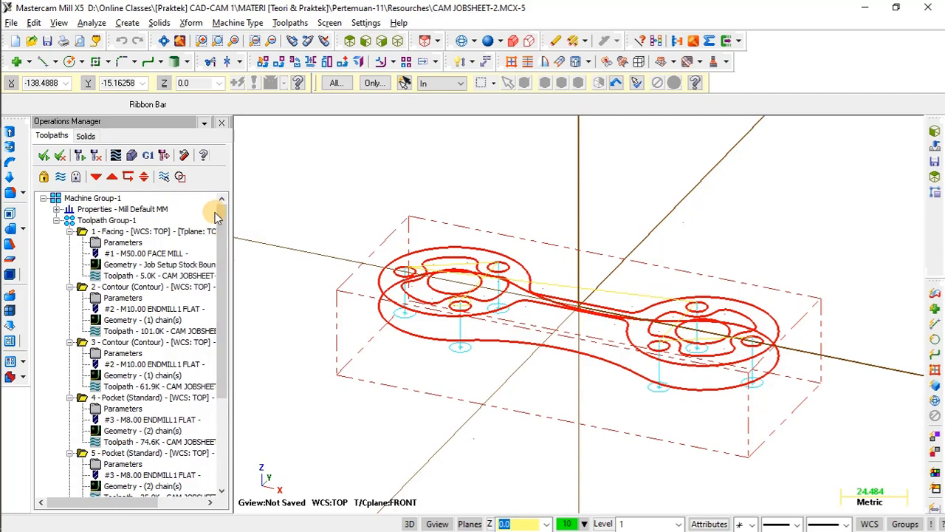
{"action": "left_click", "coordinate": [103, 220]}
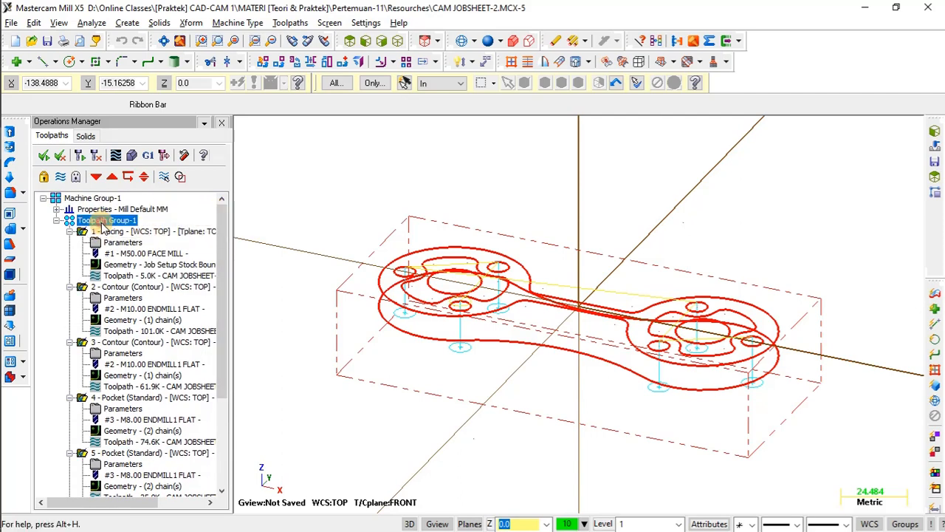
{"action": "left_click", "coordinate": [131, 155]}
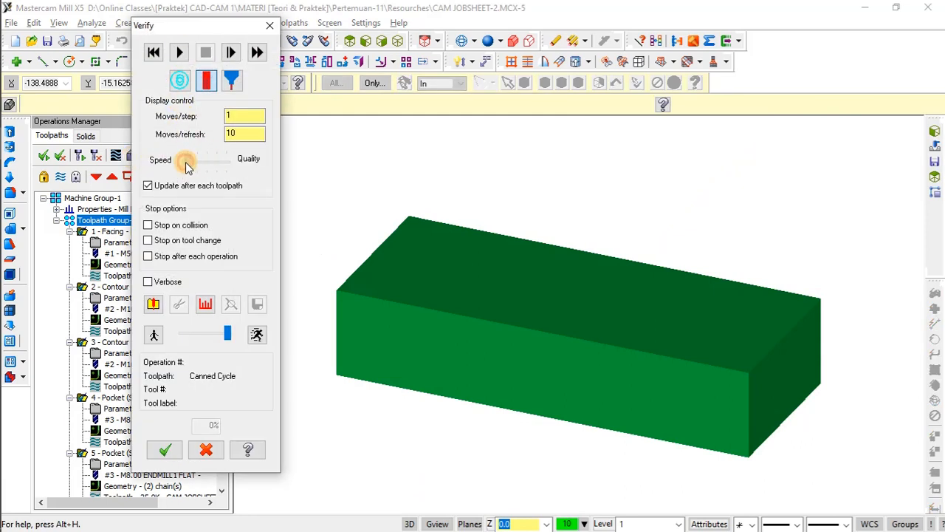
{"action": "left_click", "coordinate": [180, 55]}
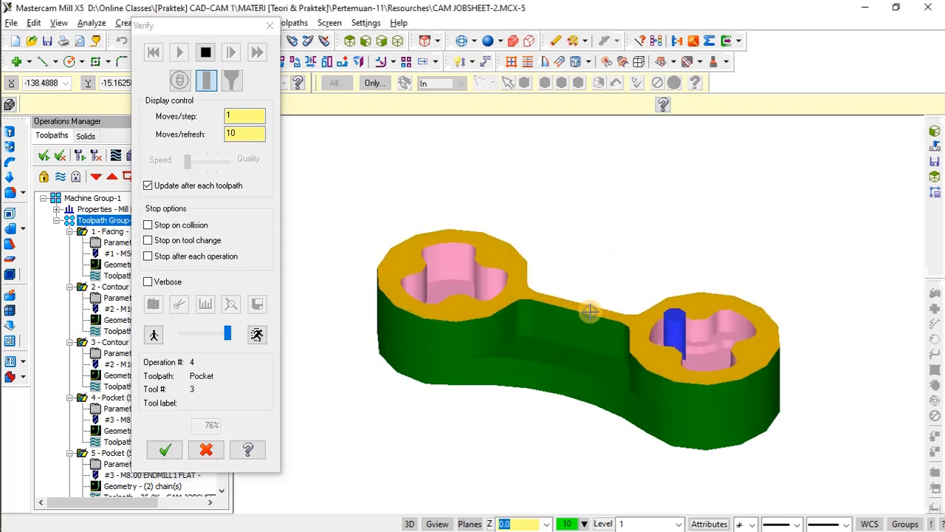
{"action": "scroll", "coordinate": [600, 311], "scroll_direction": "up", "scroll_amount": 2}
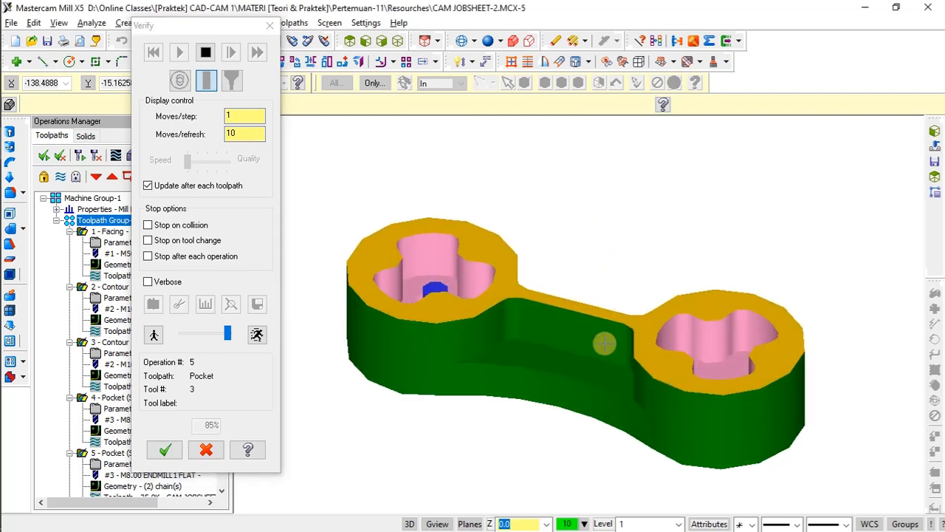
{"action": "middle_click_drag", "start_coordinate": [606, 342], "coordinate": [601, 374]}
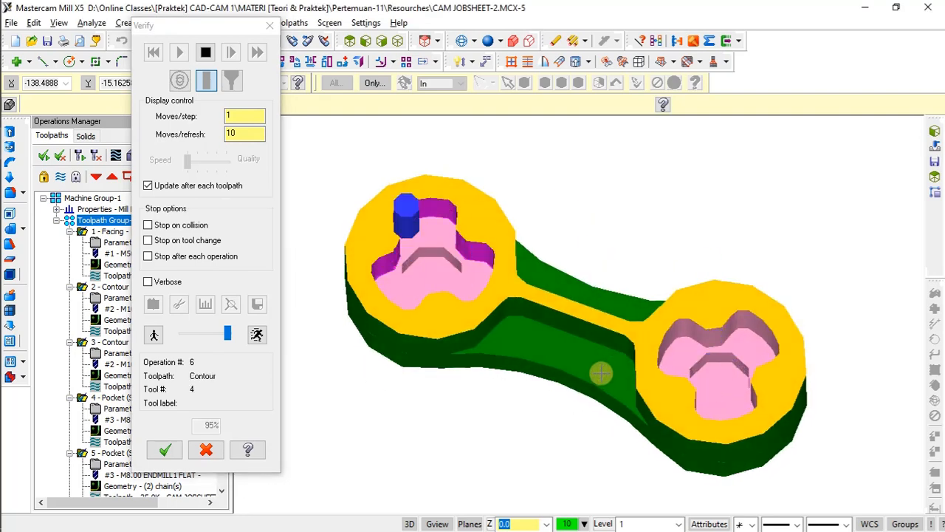
{"action": "middle_click_drag", "start_coordinate": [600, 374], "coordinate": [626, 332]}
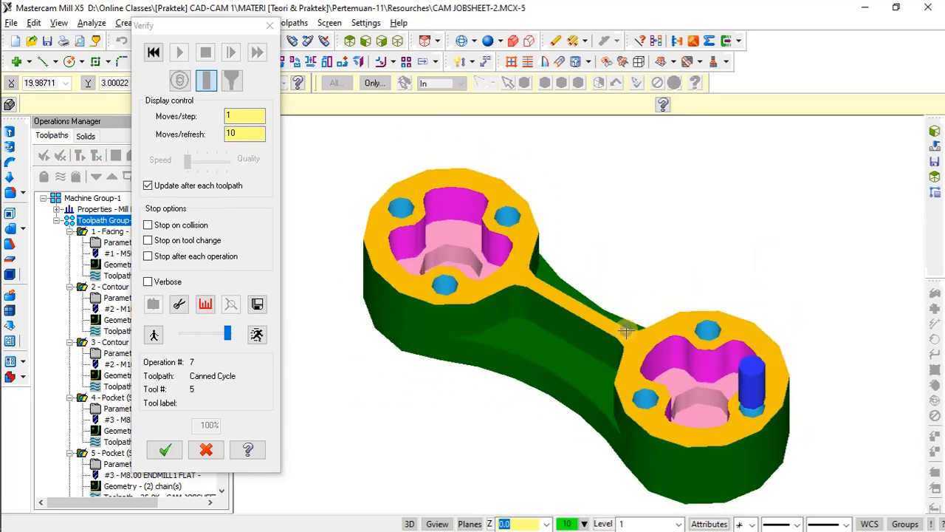
Compare the simulated part with the drawing in Job Sheet 2.pdf in Acrobat Reader, and close the verification
{"action": "key", "text": "alt+Tab"}
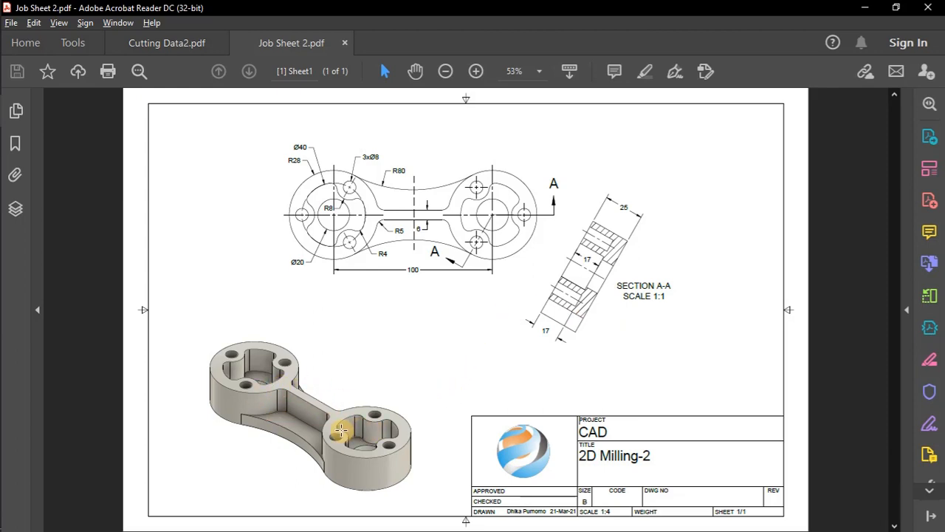
{"action": "key", "text": "alt+Tab"}
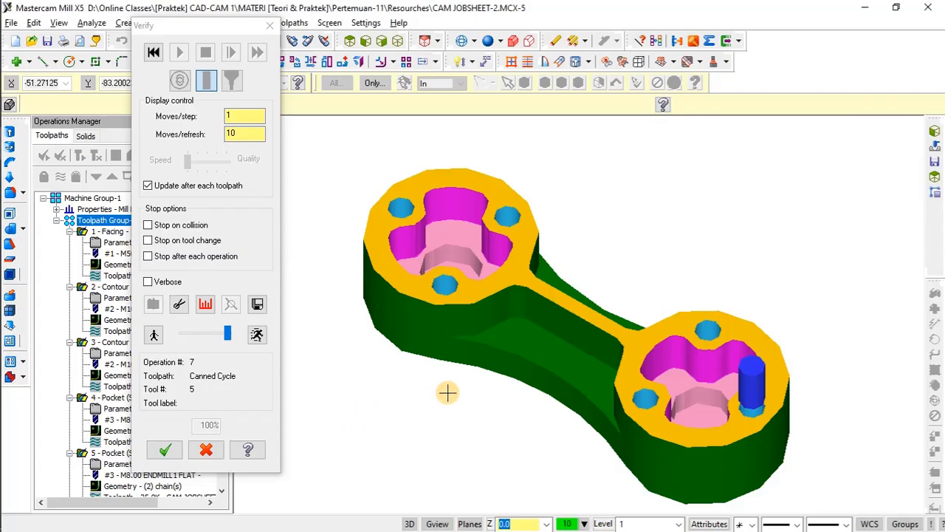
{"action": "left_click", "coordinate": [197, 446]}
{"action": "middle_click_drag", "start_coordinate": [531, 324], "coordinate": [547, 345]}
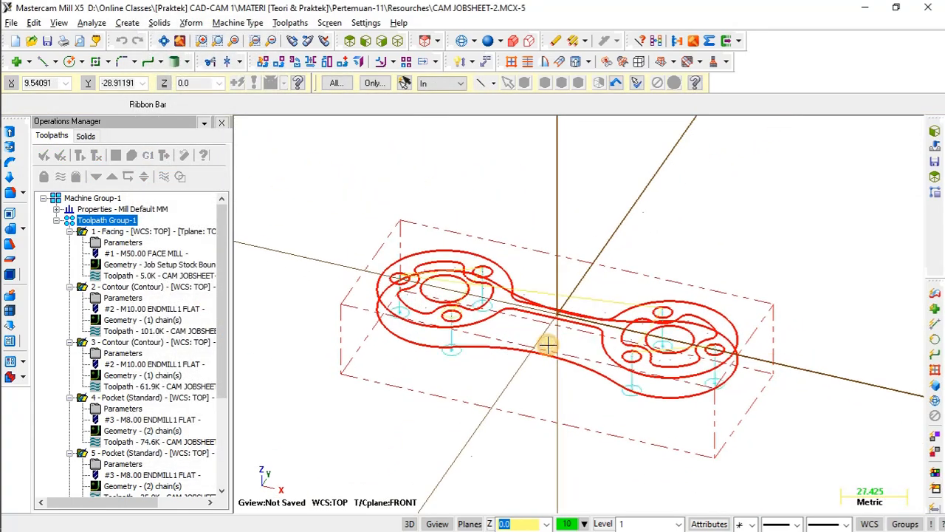
Collapse the details of all seven operations in Toolpath Group-1
{"action": "left_click", "coordinate": [69, 231]}
{"action": "left_click", "coordinate": [69, 242]}
{"action": "left_click", "coordinate": [69, 253]}
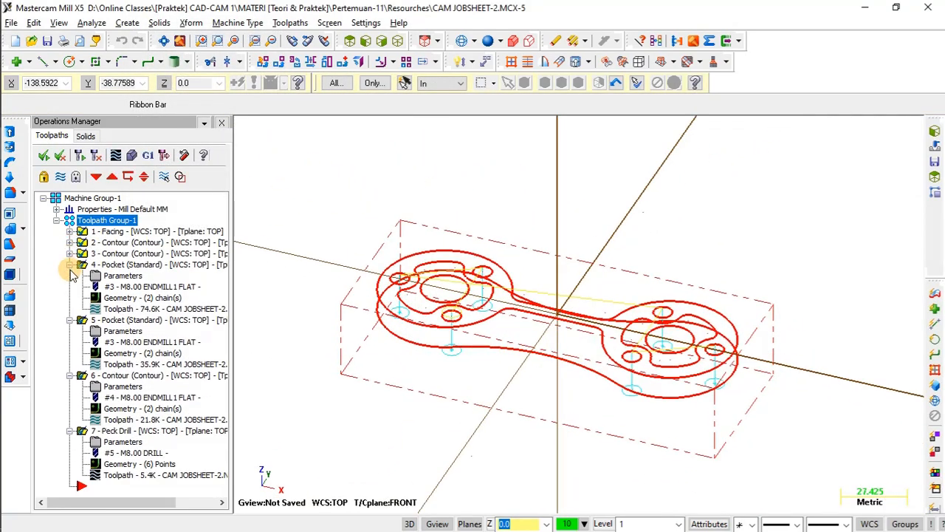
{"action": "left_click", "coordinate": [69, 264]}
{"action": "left_click", "coordinate": [70, 276]}
{"action": "left_click", "coordinate": [69, 286]}
{"action": "left_click", "coordinate": [69, 298]}
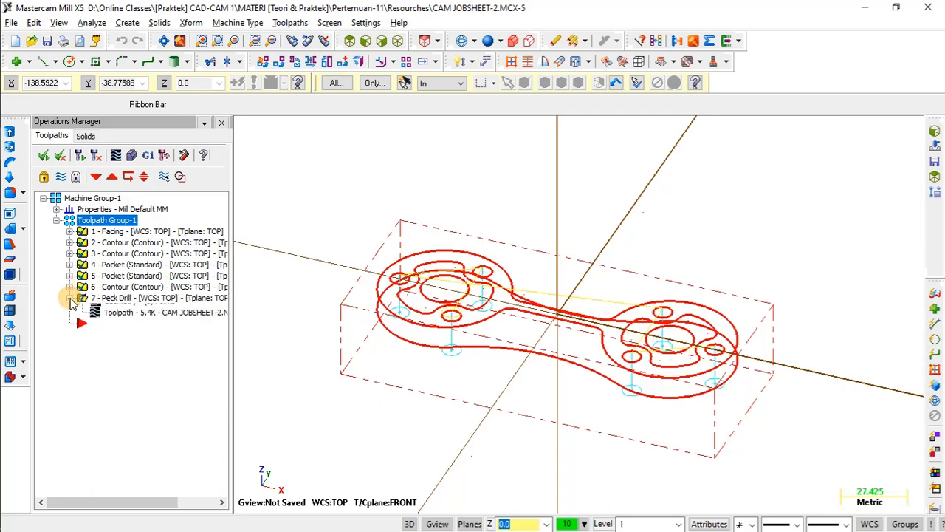
Display the toolpaths of contour operations 2 and 3 together and examine them from the top view
{"action": "left_click", "coordinate": [118, 243]}
{"action": "left_click", "coordinate": [124, 254], "text": "ctrl"}
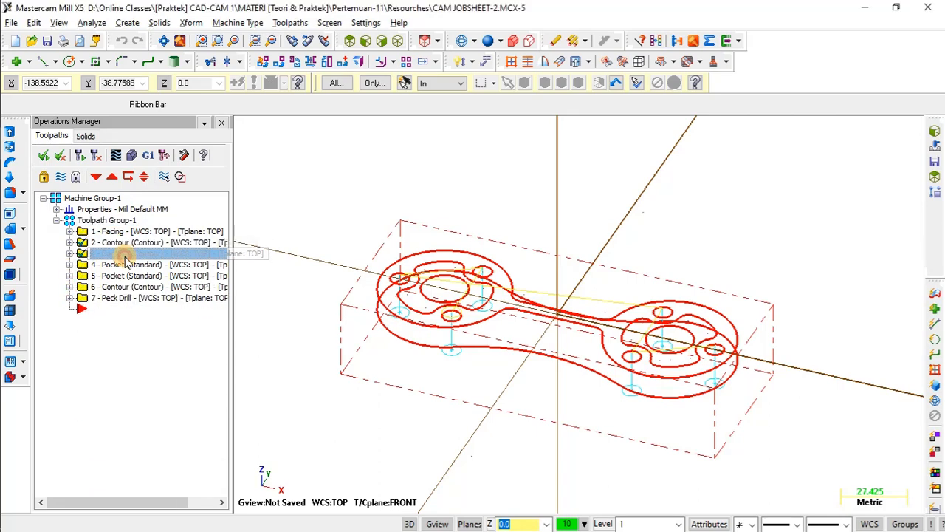
{"action": "left_click", "coordinate": [63, 179]}
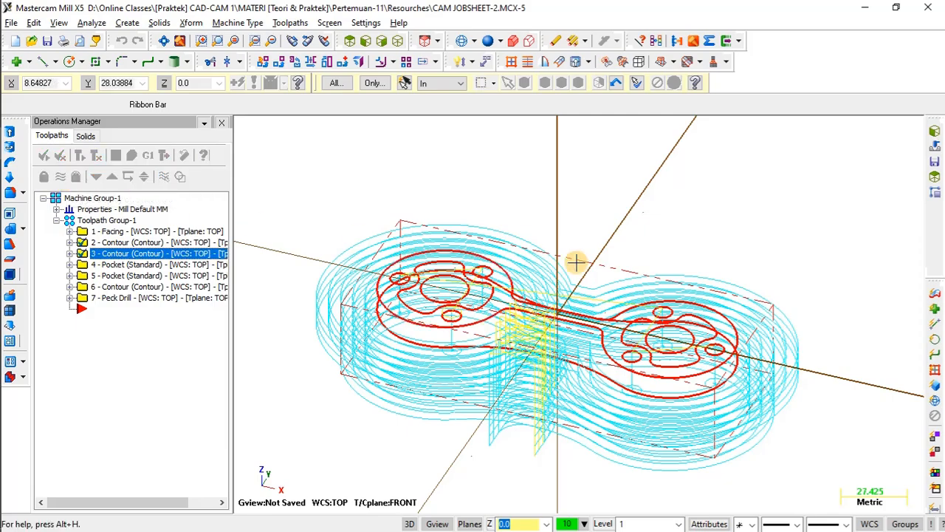
{"action": "key", "text": "alt+1"}
{"action": "scroll", "coordinate": [566, 283], "scroll_direction": "down", "scroll_amount": 1}
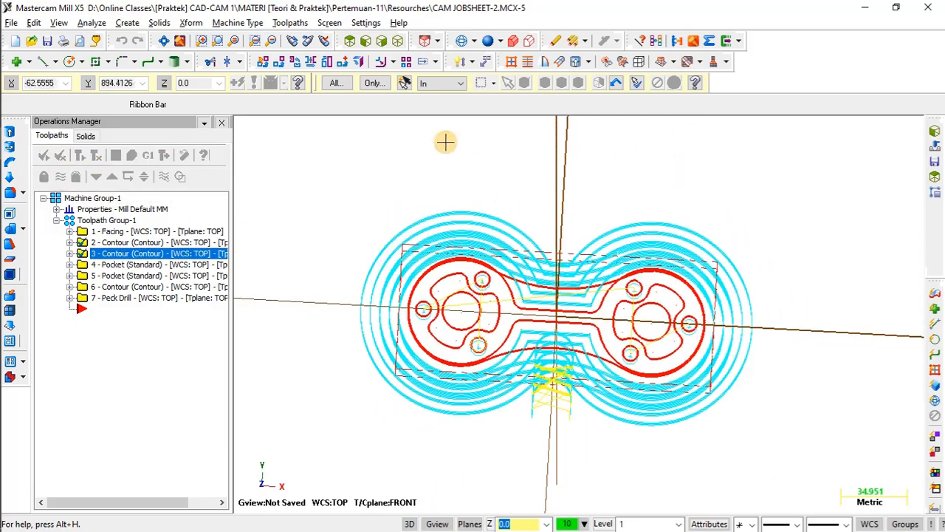
{"action": "left_click", "coordinate": [351, 41]}
{"action": "scroll", "coordinate": [583, 289], "scroll_direction": "down", "scroll_amount": 6}
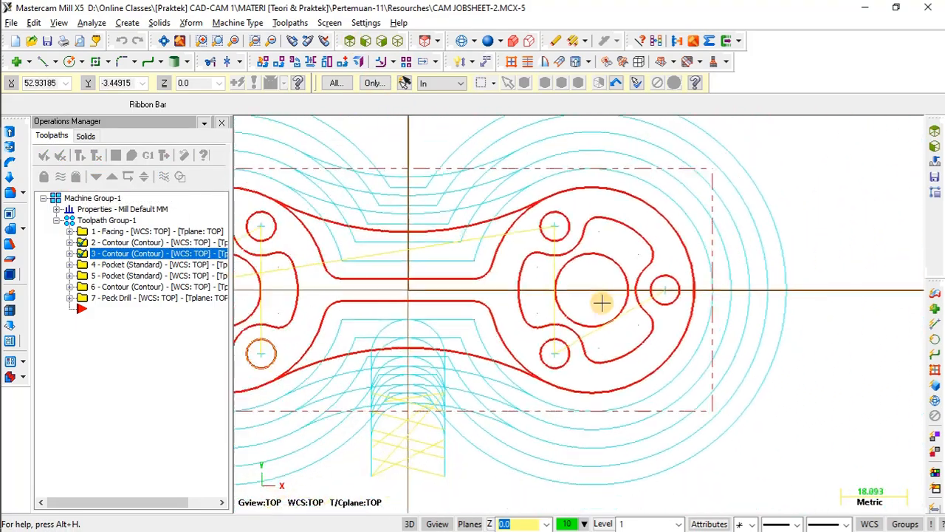
{"action": "scroll", "coordinate": [487, 295], "scroll_direction": "up", "scroll_amount": 1}
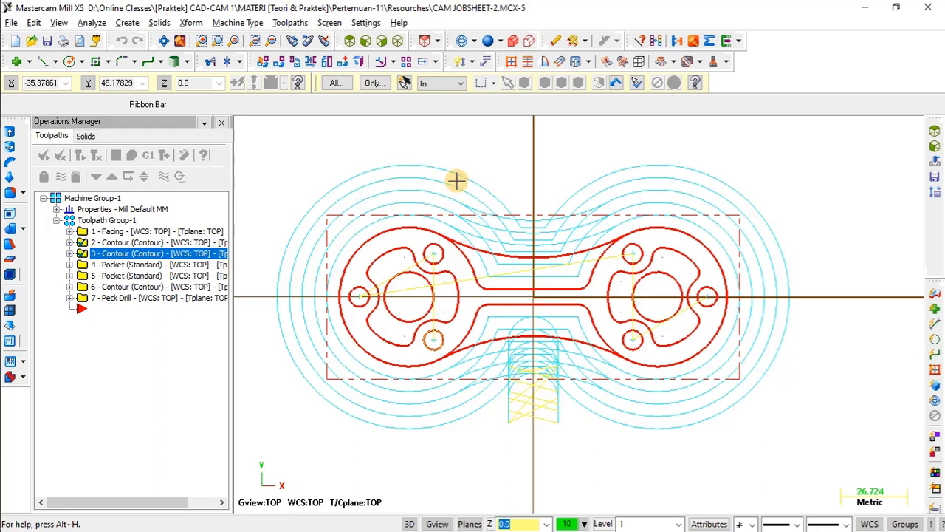
Hide the toolpaths of contour operations 2 and 3 and display only operation 2's toolpath
{"action": "left_click", "coordinate": [125, 243]}
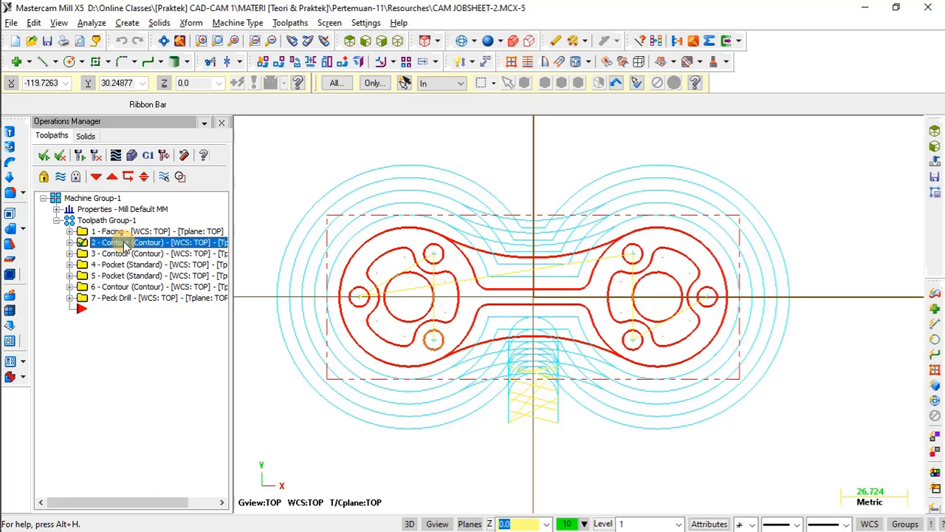
{"action": "left_click", "coordinate": [60, 178]}
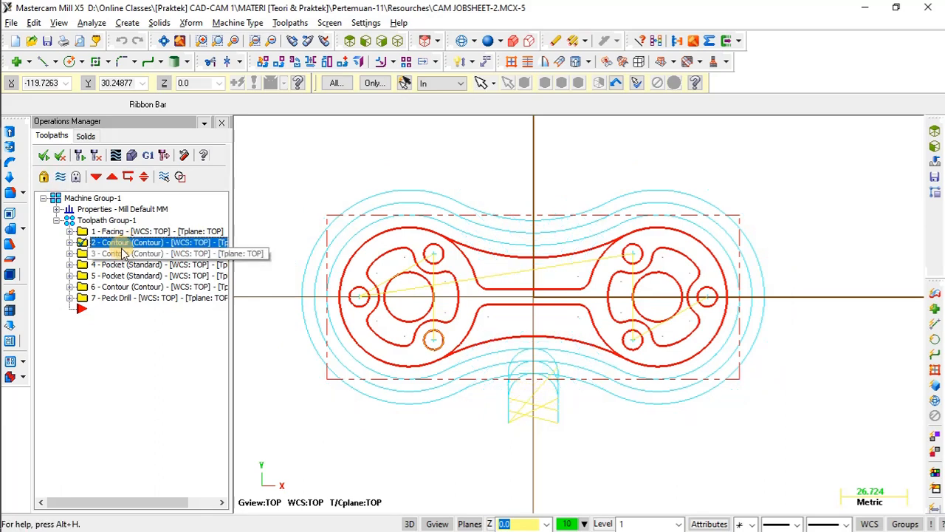
{"action": "left_click", "coordinate": [67, 180]}
{"action": "left_click", "coordinate": [125, 242]}
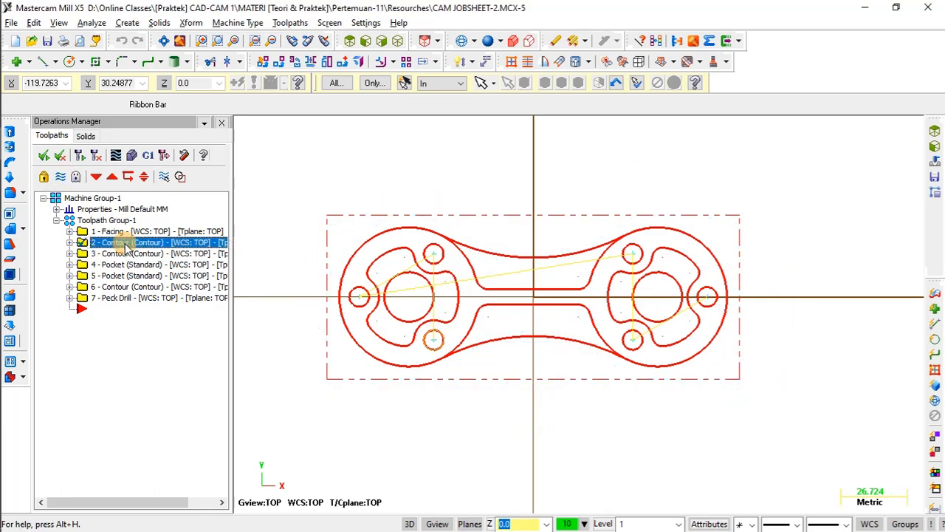
{"action": "left_click", "coordinate": [61, 180]}
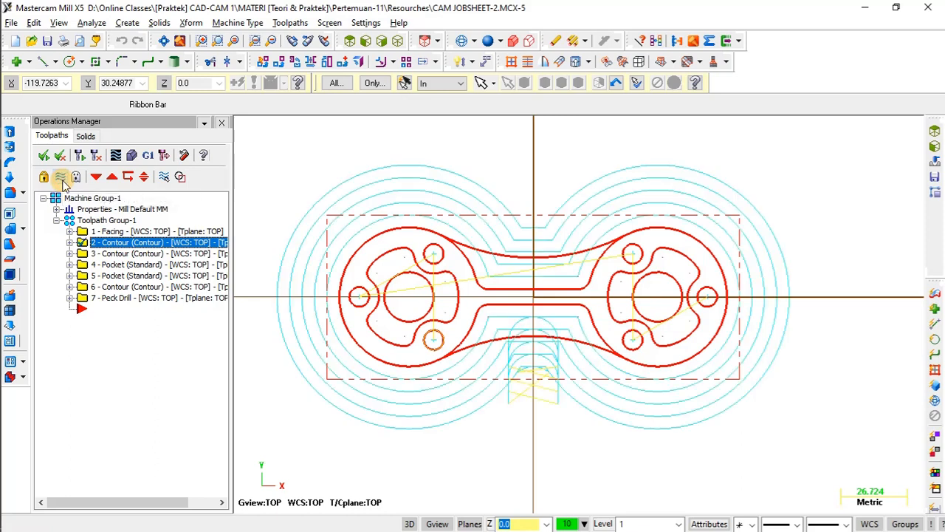
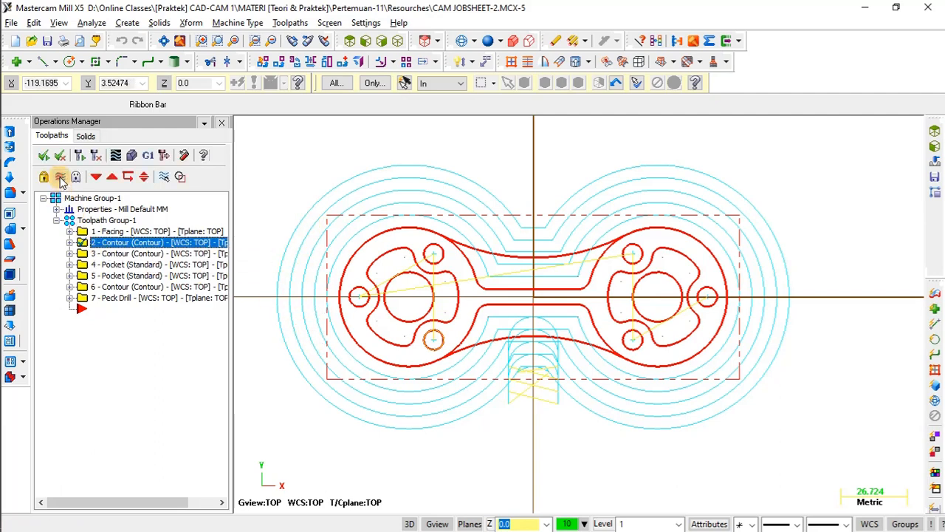
Display contour operation 3's toolpath in place of operation 2's, and bring operation 2's toolpath back alongside it
{"action": "left_click", "coordinate": [61, 177]}
{"action": "left_click", "coordinate": [103, 253]}
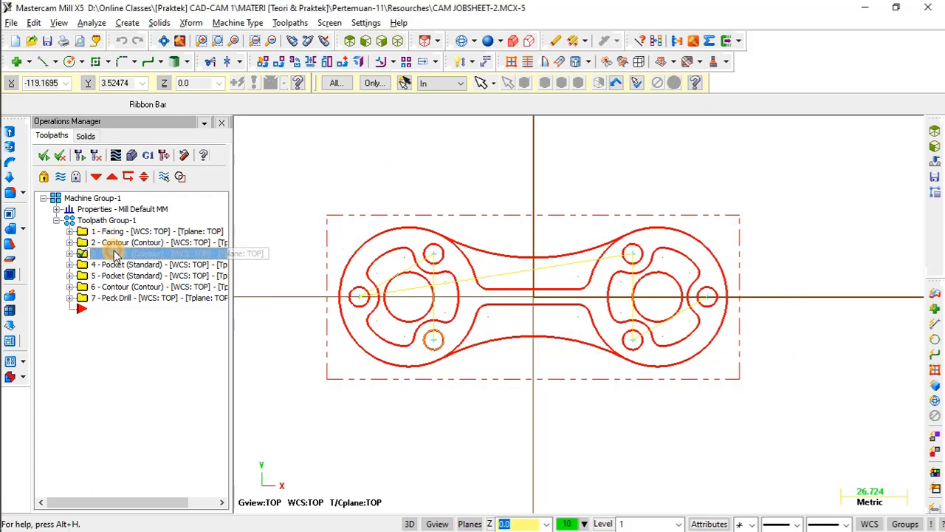
{"action": "left_click", "coordinate": [60, 177]}
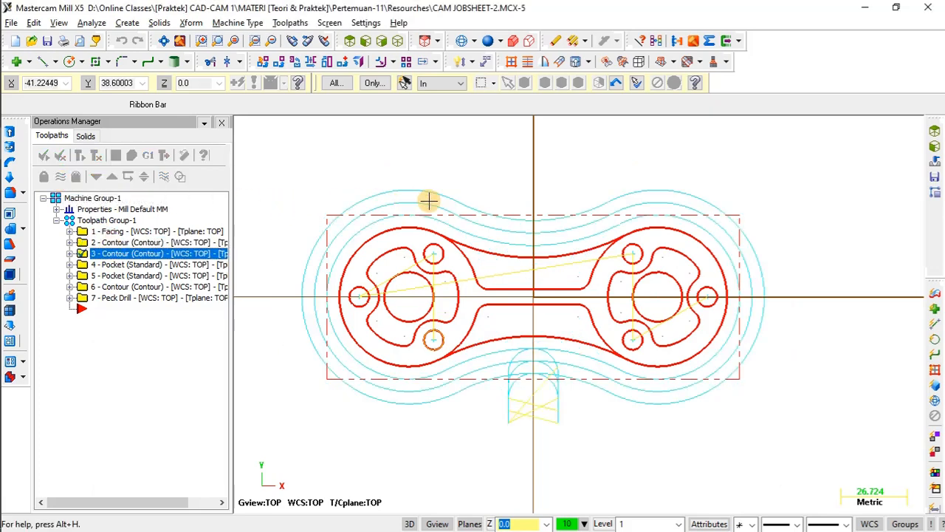
{"action": "left_click", "coordinate": [204, 242]}
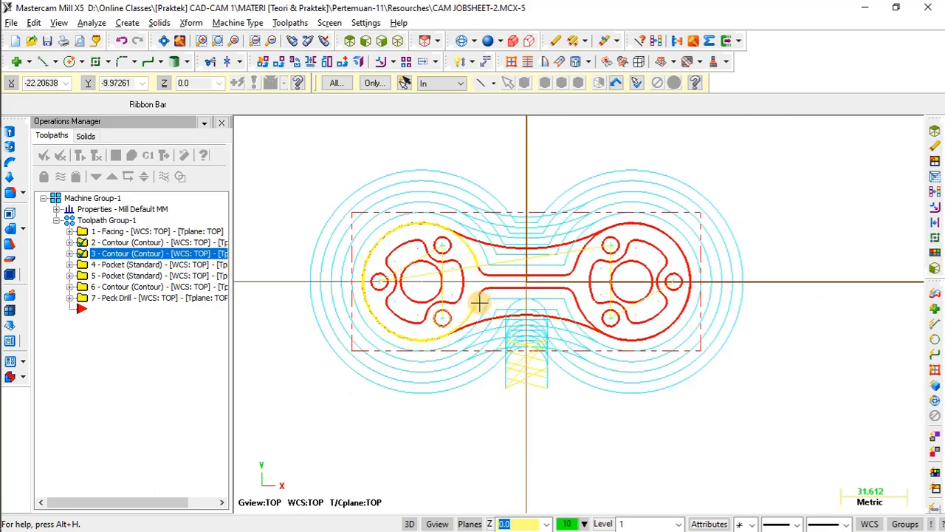
Backplot contour operations 2 and 3 together and check their total cycle time in the expanded backplot information
{"action": "left_click", "coordinate": [138, 244]}
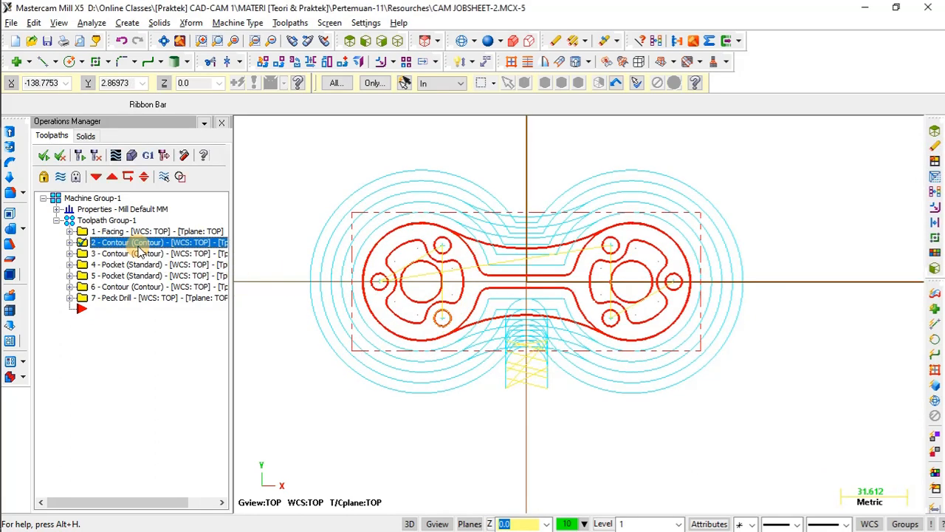
{"action": "left_click", "coordinate": [133, 254]}
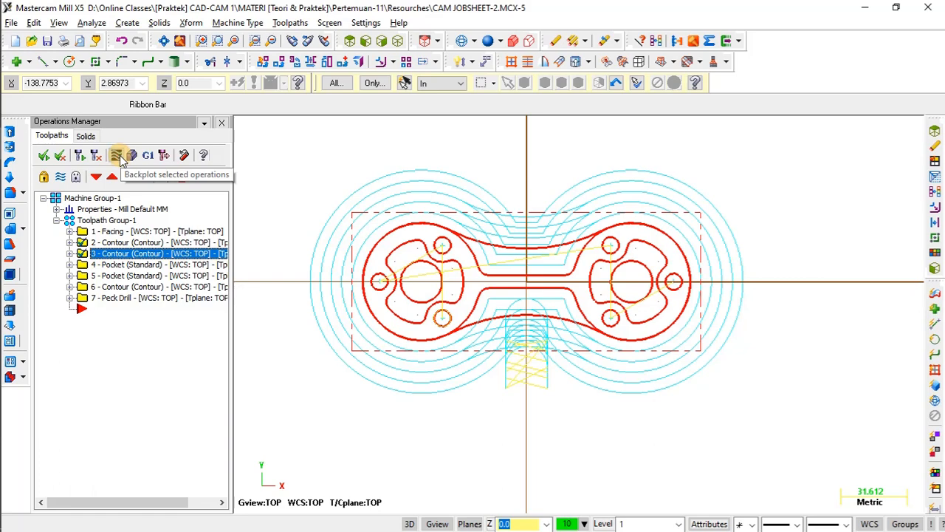
{"action": "left_click", "coordinate": [118, 159]}
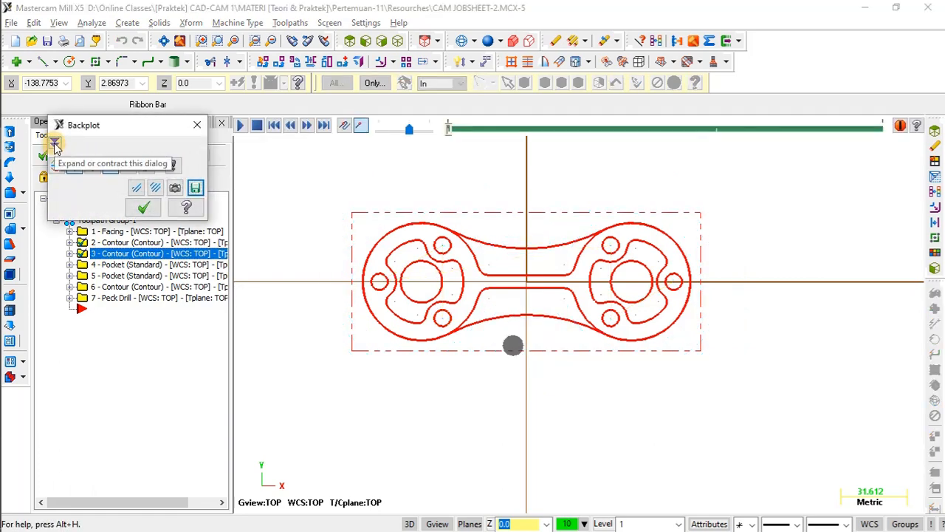
{"action": "left_click", "coordinate": [55, 144]}
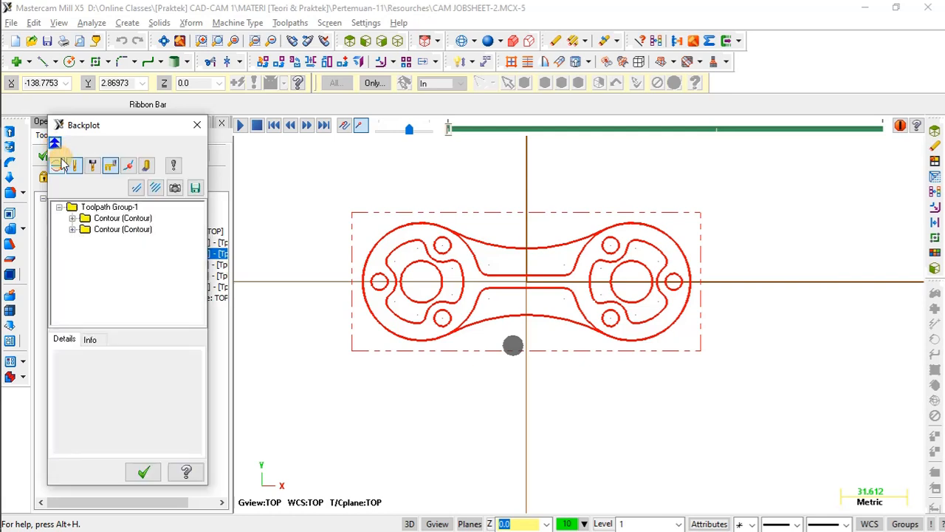
{"action": "left_click", "coordinate": [91, 339]}
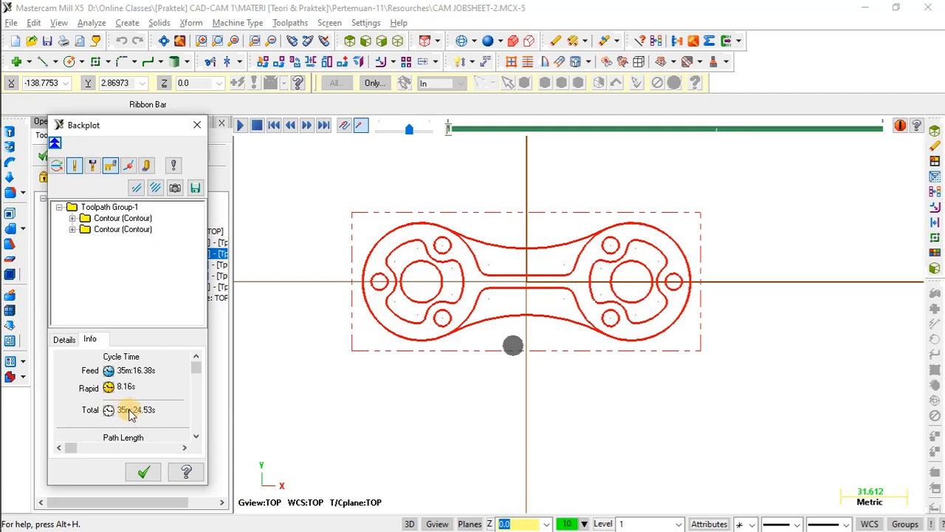
{"action": "left_click", "coordinate": [143, 472]}
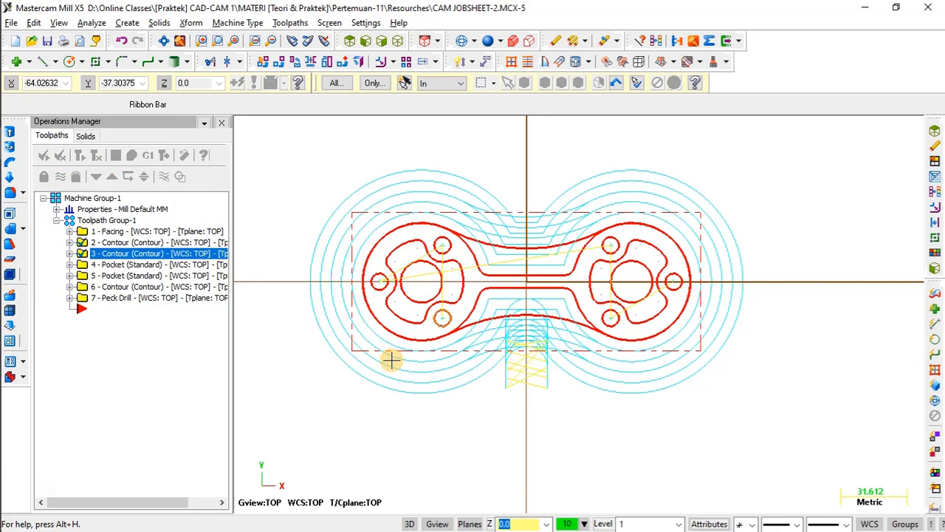
Draw a rectangle about 166.4 by 66.5 mm on level 2, from the stock boundary's upper-left corner to its lower-right corner
{"action": "scroll", "coordinate": [372, 368], "scroll_direction": "up", "scroll_amount": 1}
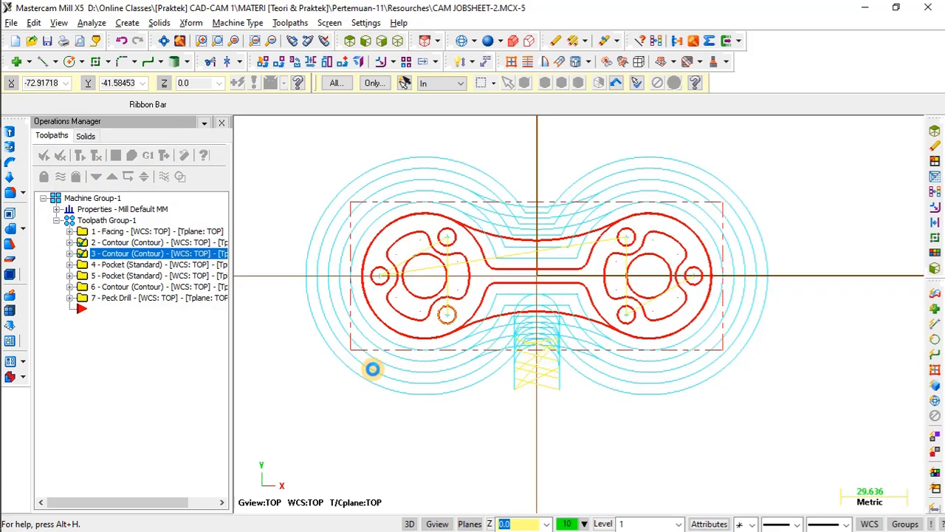
{"action": "scroll", "coordinate": [428, 410], "scroll_direction": "down", "scroll_amount": 1}
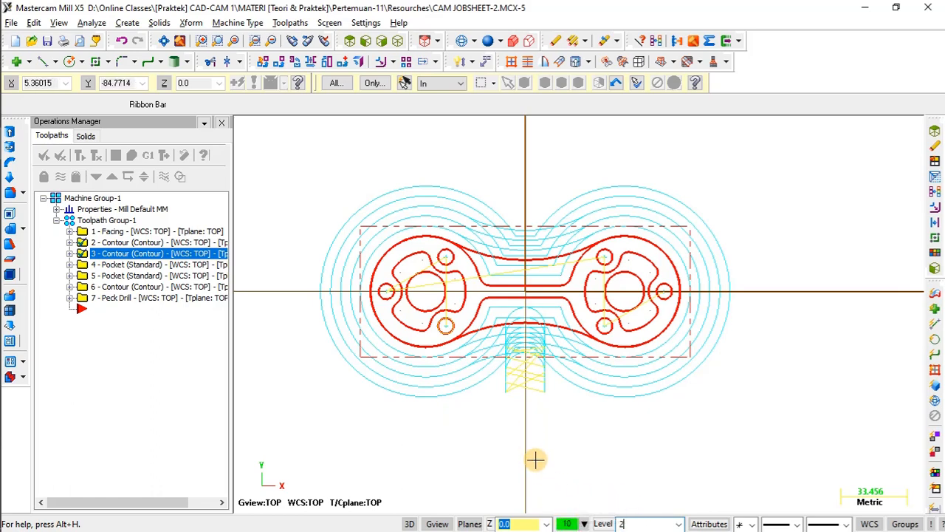
{"action": "left_click", "coordinate": [97, 63]}
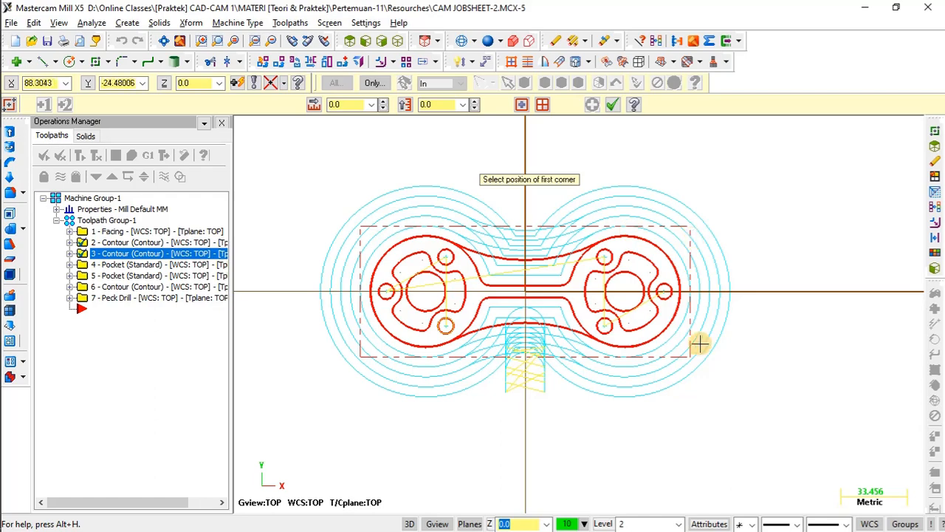
{"action": "scroll", "coordinate": [366, 248], "scroll_direction": "up", "scroll_amount": 8}
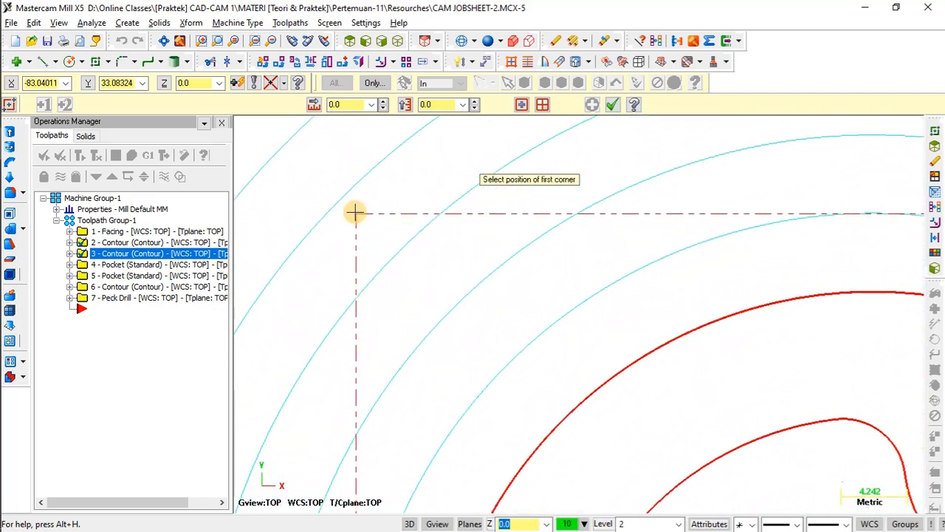
{"action": "left_click", "coordinate": [355, 213]}
{"action": "scroll", "coordinate": [378, 245], "scroll_direction": "down", "scroll_amount": 6}
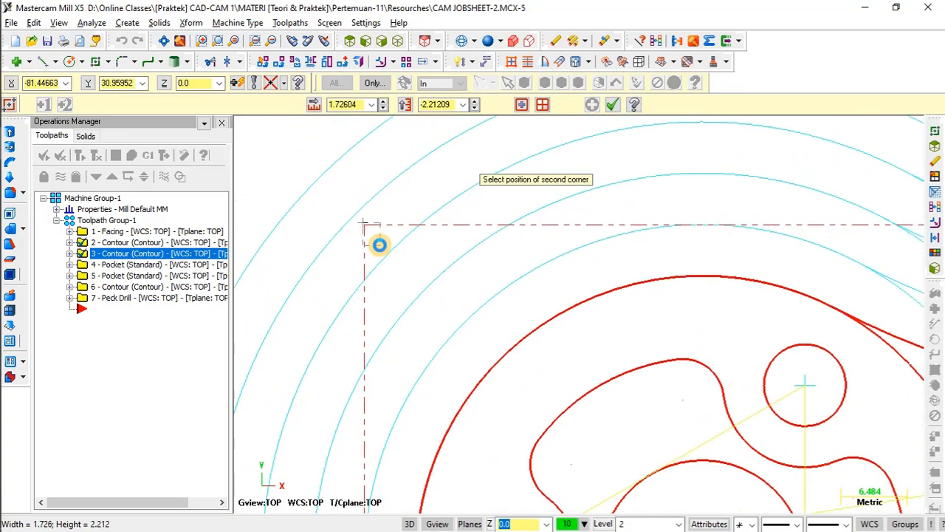
{"action": "scroll", "coordinate": [379, 248], "scroll_direction": "down", "scroll_amount": 3}
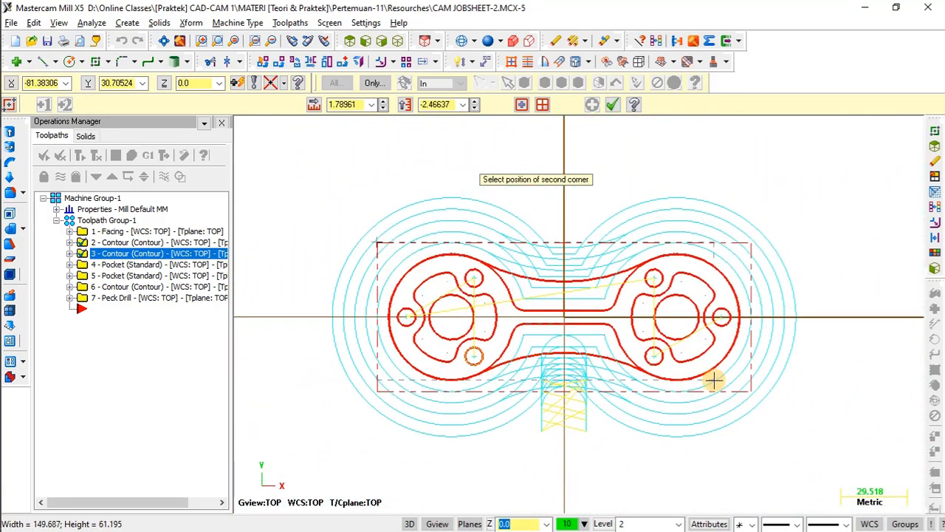
{"action": "scroll", "coordinate": [755, 397], "scroll_direction": "up", "scroll_amount": 6}
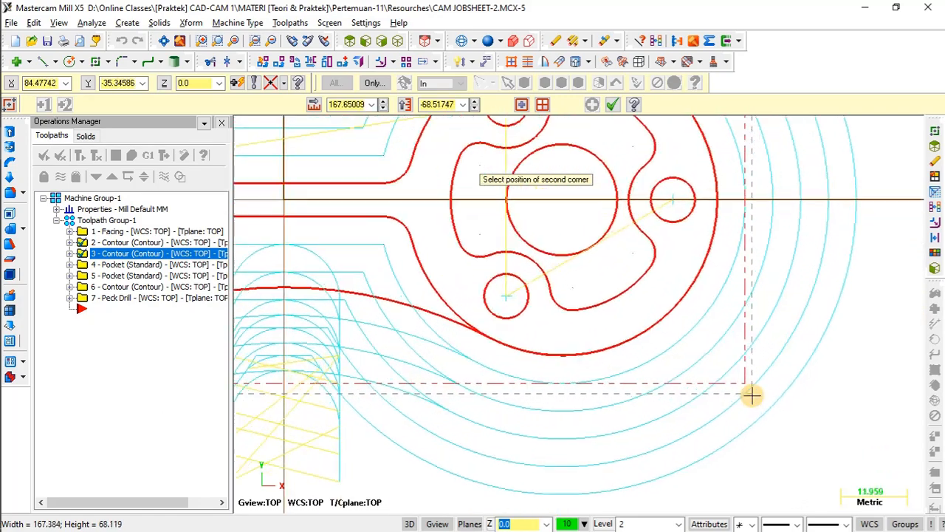
{"action": "scroll", "coordinate": [748, 391], "scroll_direction": "up", "scroll_amount": 3}
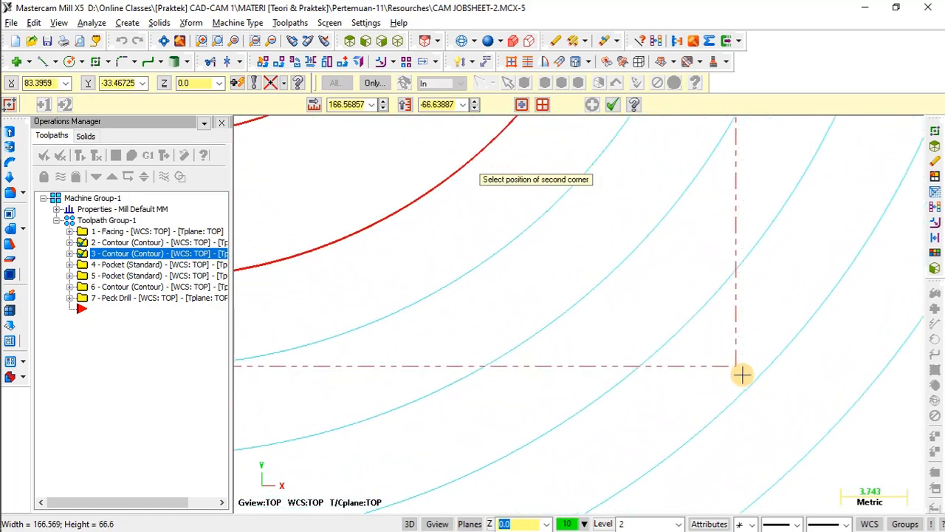
{"action": "left_click", "coordinate": [738, 371]}
{"action": "scroll", "coordinate": [719, 376], "scroll_direction": "down", "scroll_amount": 7}
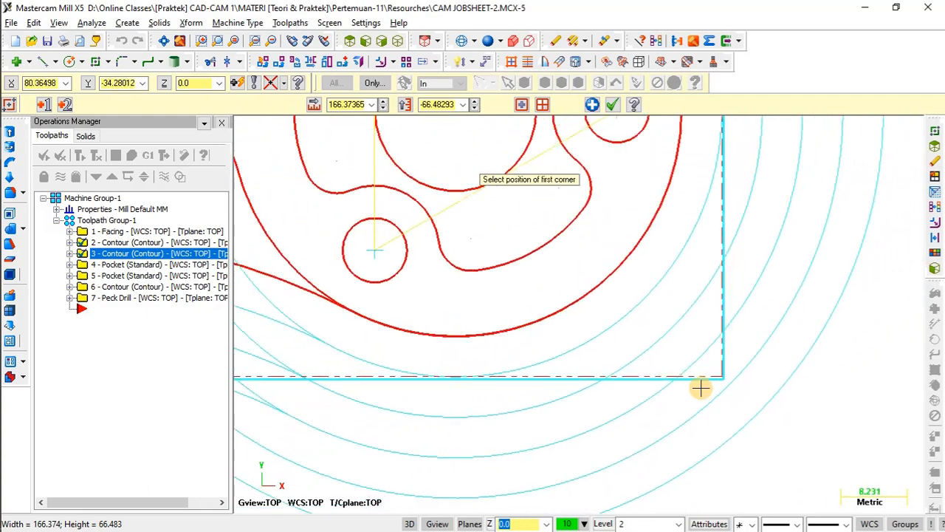
{"action": "scroll", "coordinate": [697, 384], "scroll_direction": "down", "scroll_amount": 3}
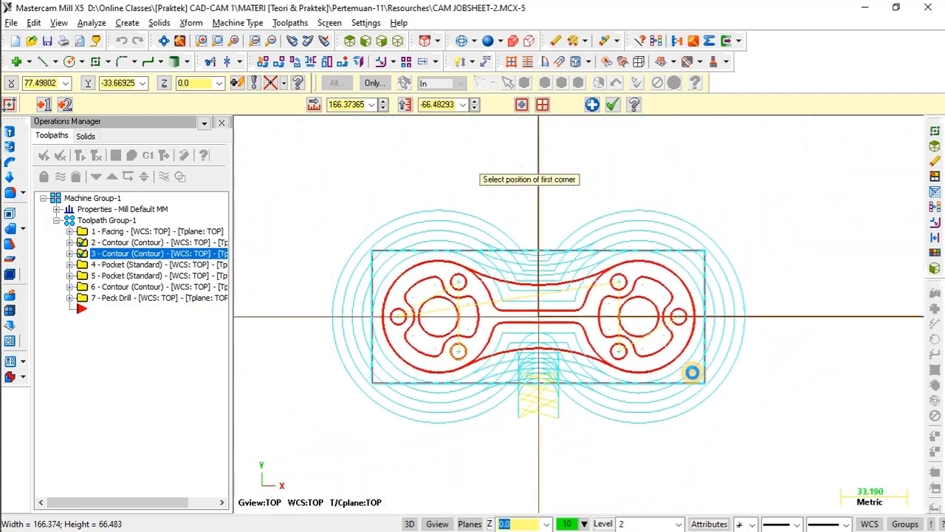
{"action": "left_click", "coordinate": [612, 104]}
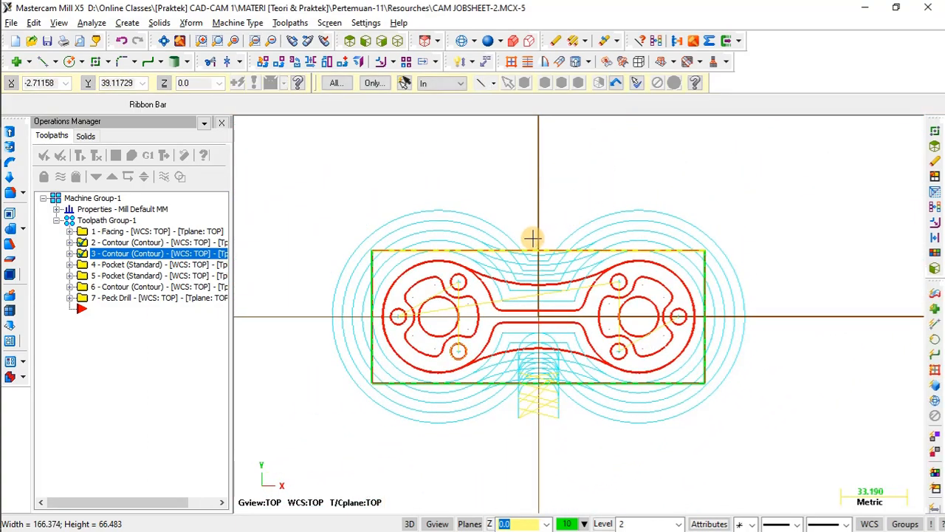
Offset the rectangle outward by 5 mm with Offset Contour in Move mode, and clear the result colors
{"action": "scroll", "coordinate": [435, 240], "scroll_direction": "up", "scroll_amount": 1}
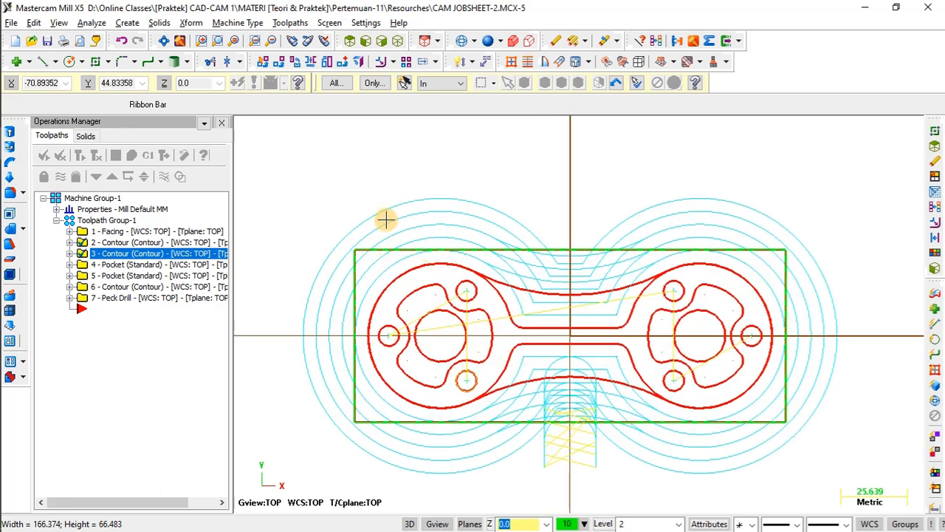
{"action": "left_click", "coordinate": [193, 25]}
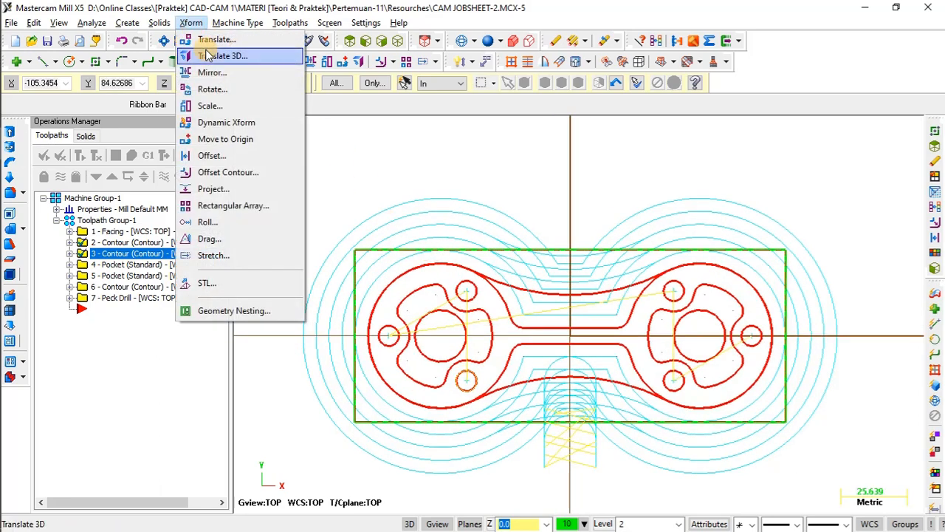
{"action": "left_click", "coordinate": [224, 174]}
{"action": "scroll", "coordinate": [480, 246], "scroll_direction": "down", "scroll_amount": 2}
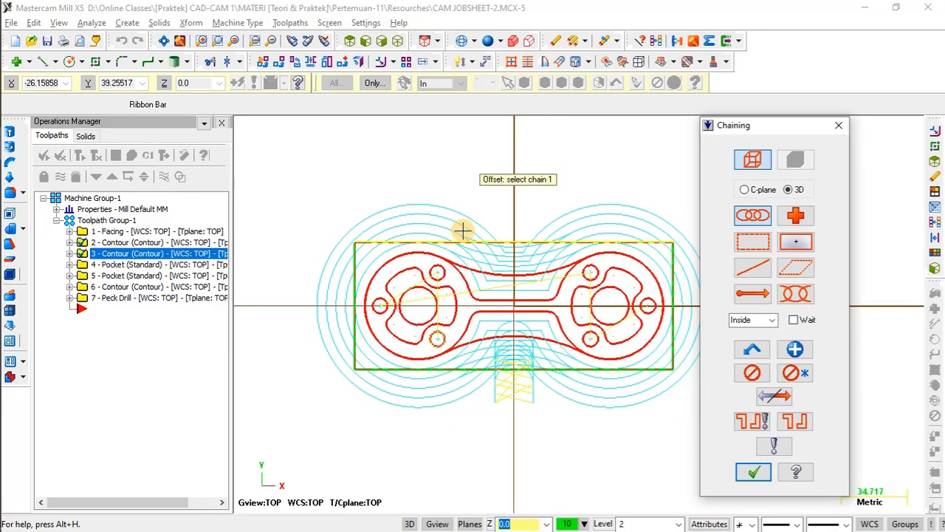
{"action": "left_click", "coordinate": [469, 237]}
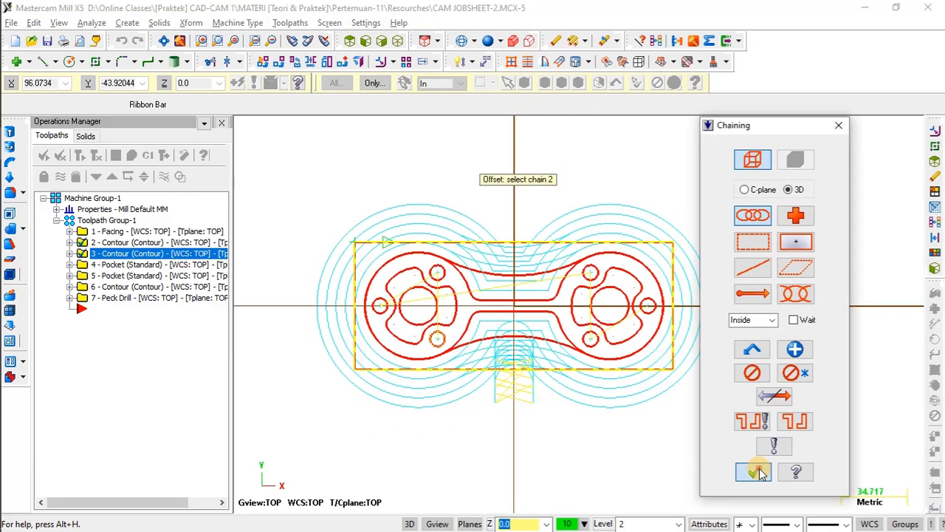
{"action": "left_click", "coordinate": [753, 471]}
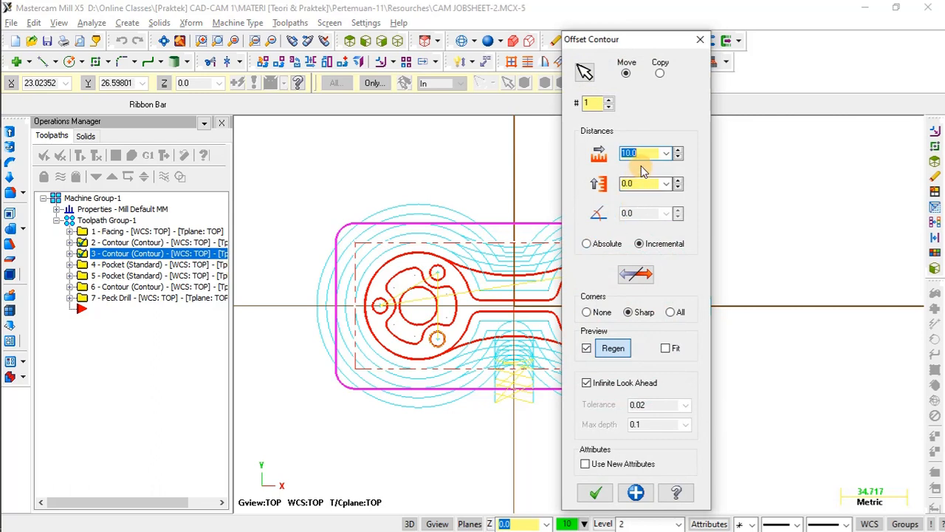
{"action": "left_click_drag", "start_coordinate": [647, 155], "coordinate": [612, 158]}
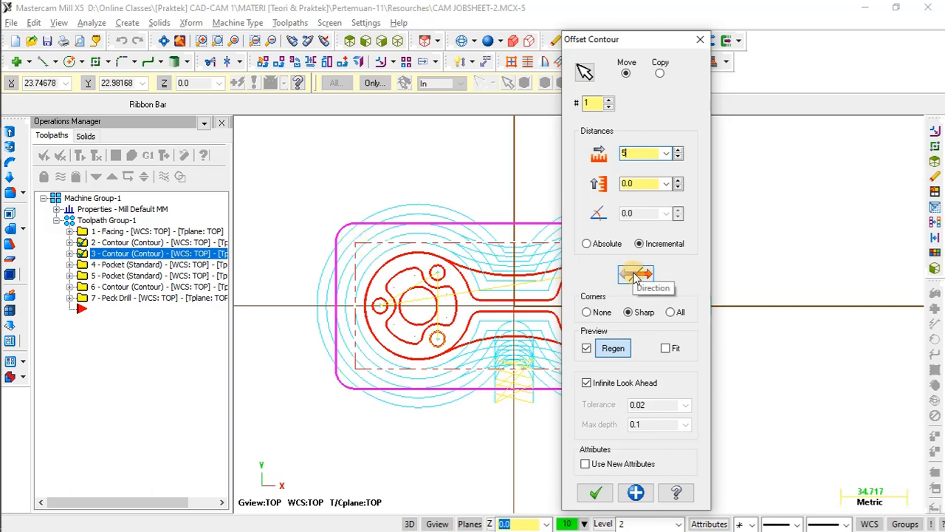
{"action": "left_click", "coordinate": [641, 184]}
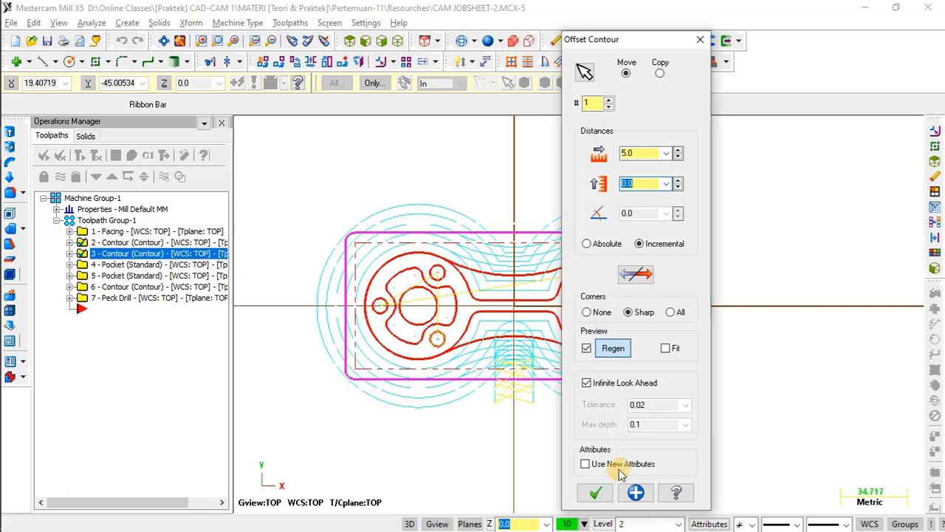
{"action": "left_click", "coordinate": [595, 491]}
{"action": "middle_click_drag", "start_coordinate": [599, 483], "coordinate": [579, 378]}
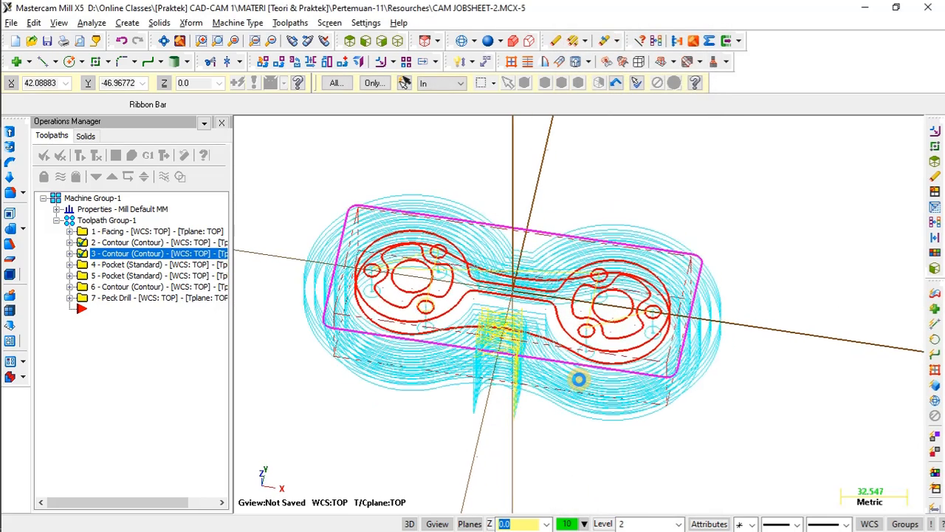
{"action": "left_click", "coordinate": [659, 43]}
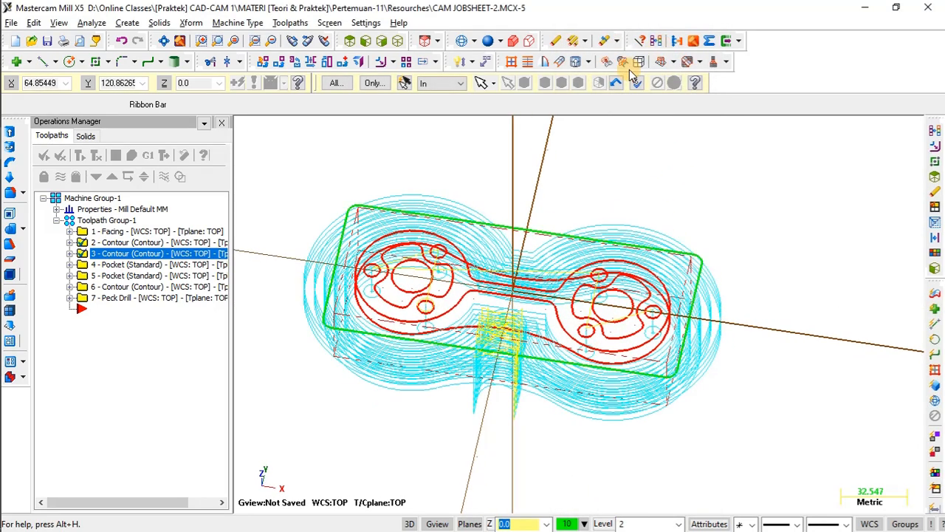
Start a Trim toolpath with the offset rectangle as trimming boundary, keeping the side inside it
{"action": "left_click", "coordinate": [289, 23]}
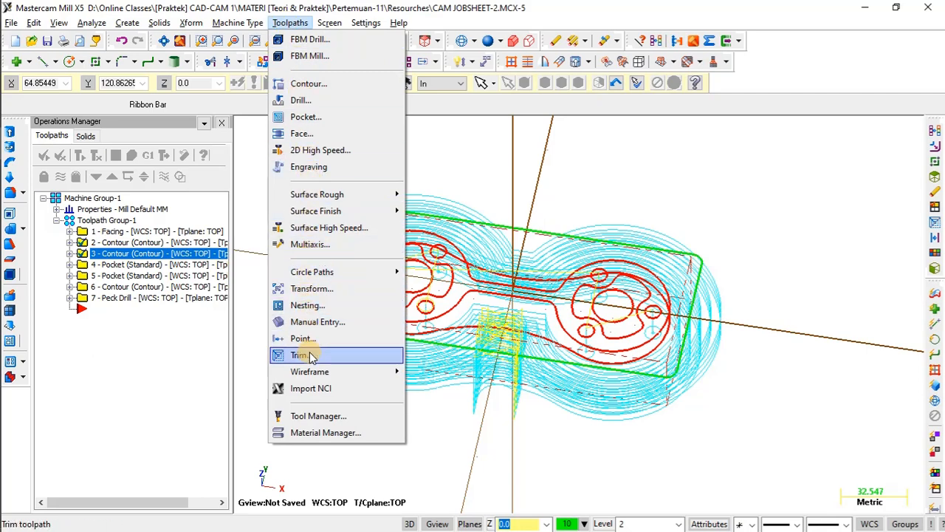
{"action": "left_click", "coordinate": [310, 357]}
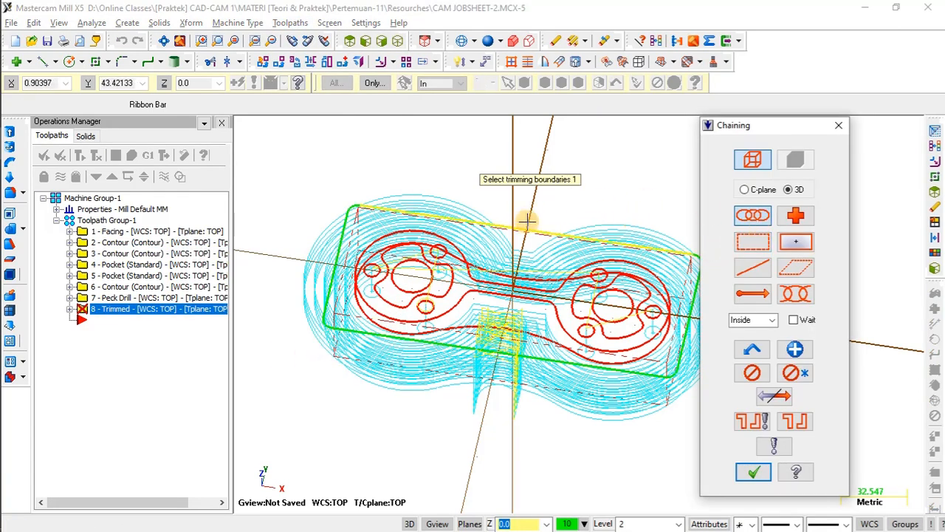
{"action": "left_click", "coordinate": [323, 246]}
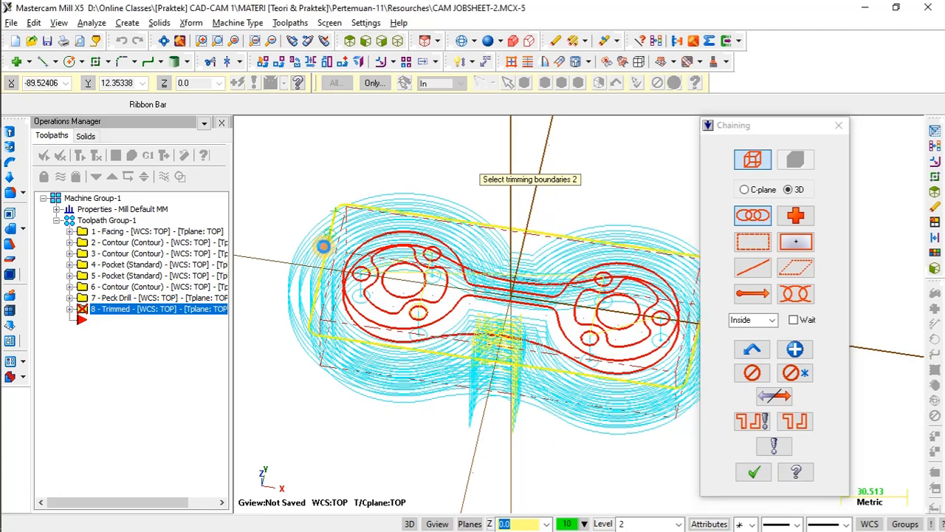
{"action": "left_click", "coordinate": [752, 468]}
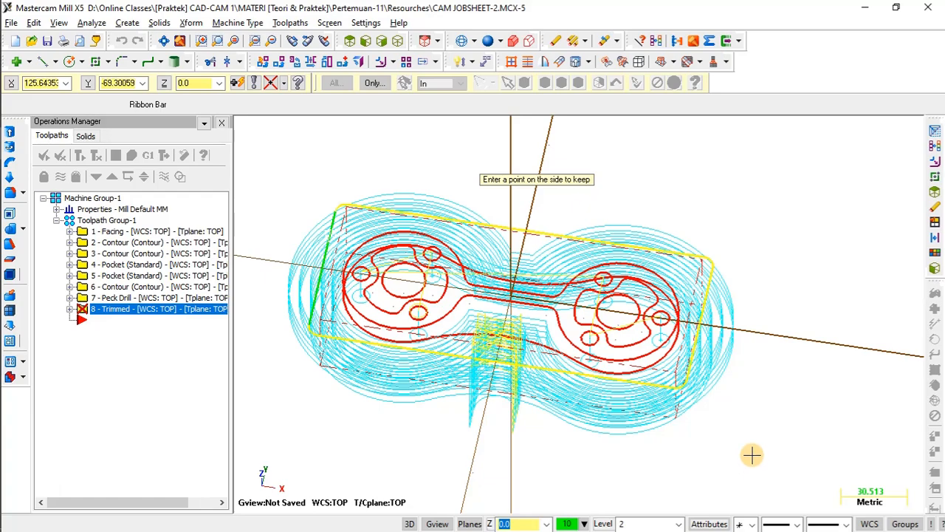
{"action": "middle_click_drag", "start_coordinate": [620, 194], "coordinate": [538, 260]}
{"action": "mouse_move", "coordinate": [536, 268]}
{"action": "middle_mouse_down"}
{"action": "mouse_move", "coordinate": [549, 244]}
{"action": "mouse_move", "coordinate": [543, 223]}
{"action": "mouse_move", "coordinate": [518, 271]}
{"action": "mouse_move", "coordinate": [525, 263]}
{"action": "mouse_move", "coordinate": [526, 283]}
{"action": "middle_mouse_up"}
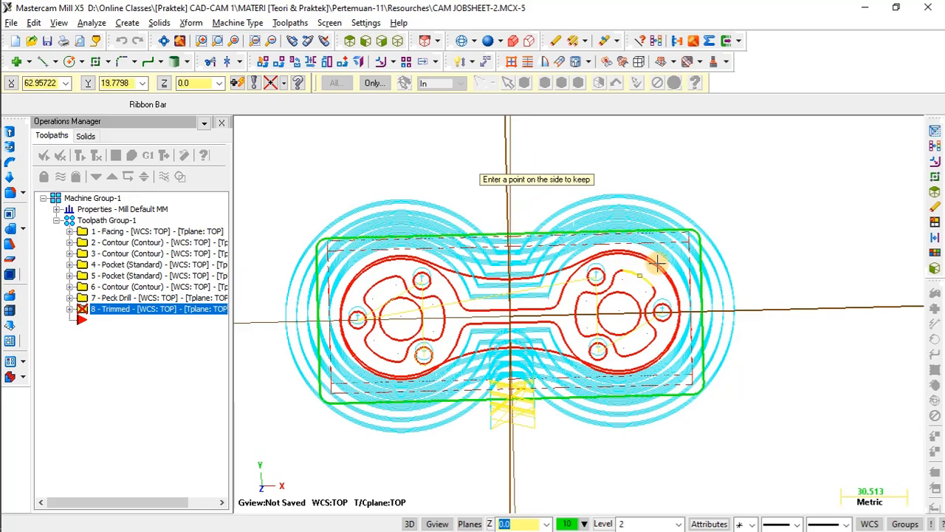
{"action": "left_click", "coordinate": [528, 267]}
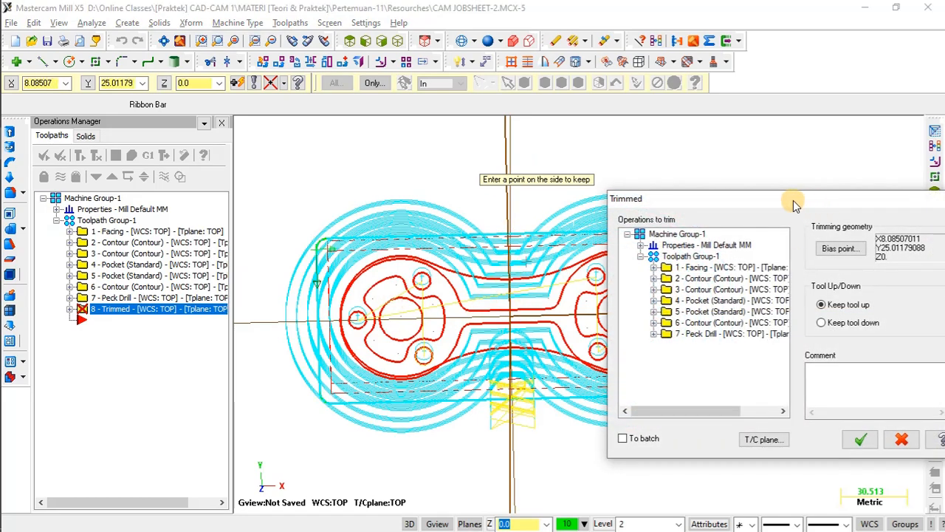
Choose contour operations 2 and 3 as the operations to trim and generate the trimmed toolpath
{"action": "left_click_drag", "start_coordinate": [794, 205], "coordinate": [742, 141]}
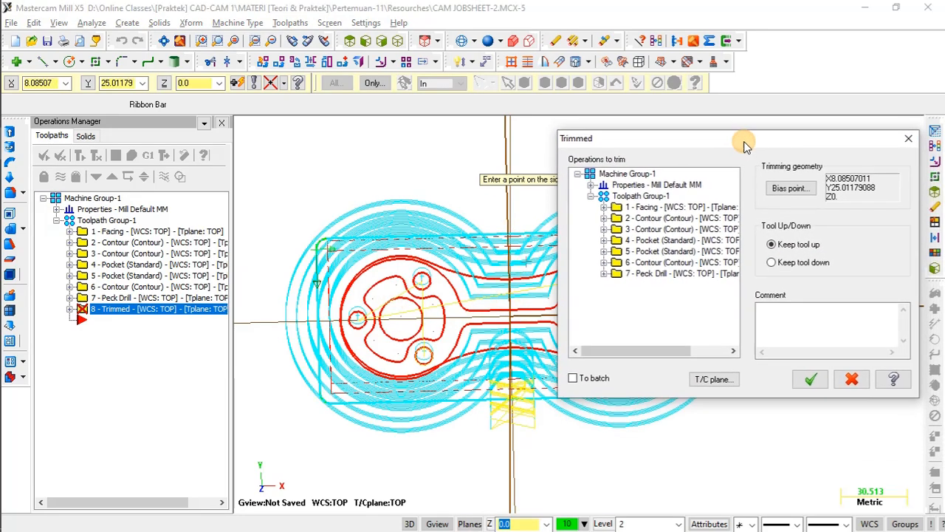
{"action": "left_click", "coordinate": [644, 216]}
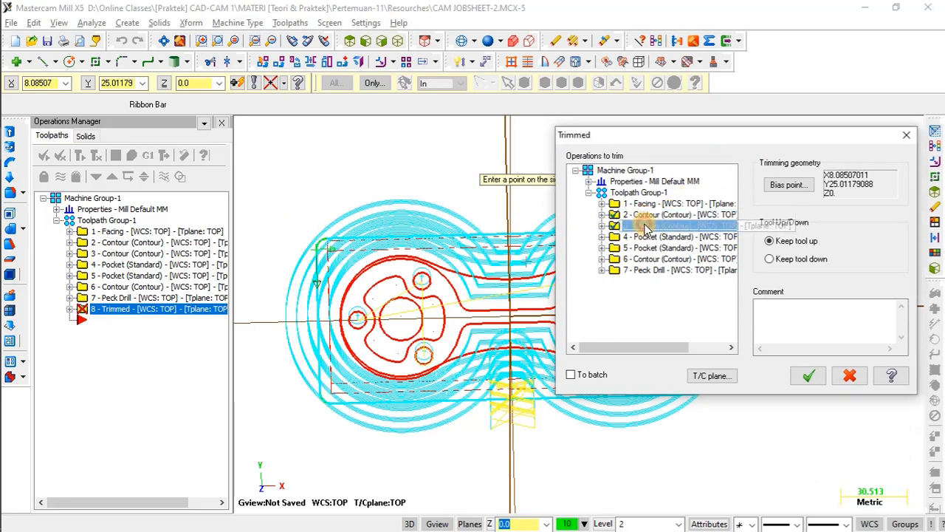
{"action": "left_click", "coordinate": [650, 226]}
{"action": "left_click", "coordinate": [809, 378]}
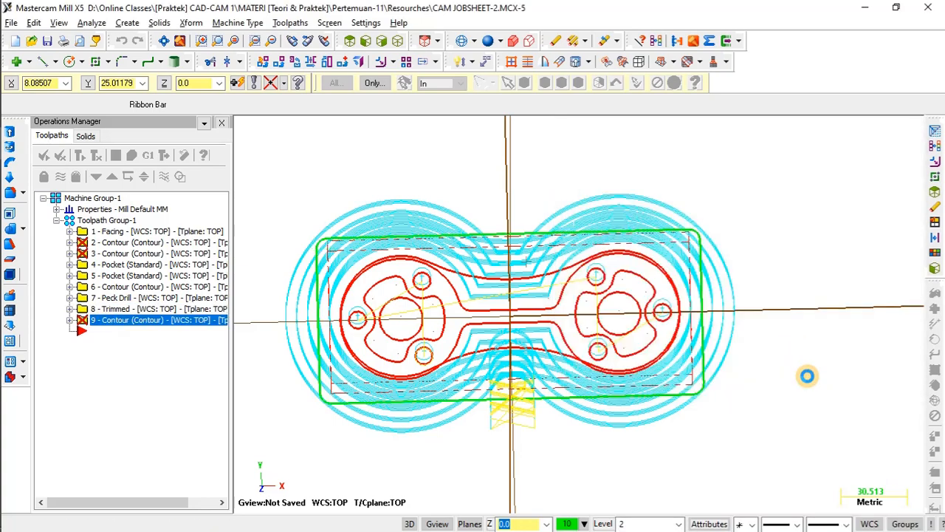
Examine the trimmed contour toolpaths against the rectangular boundary from the top view and from an angle
{"action": "middle_click_drag", "start_coordinate": [558, 278], "coordinate": [538, 258]}
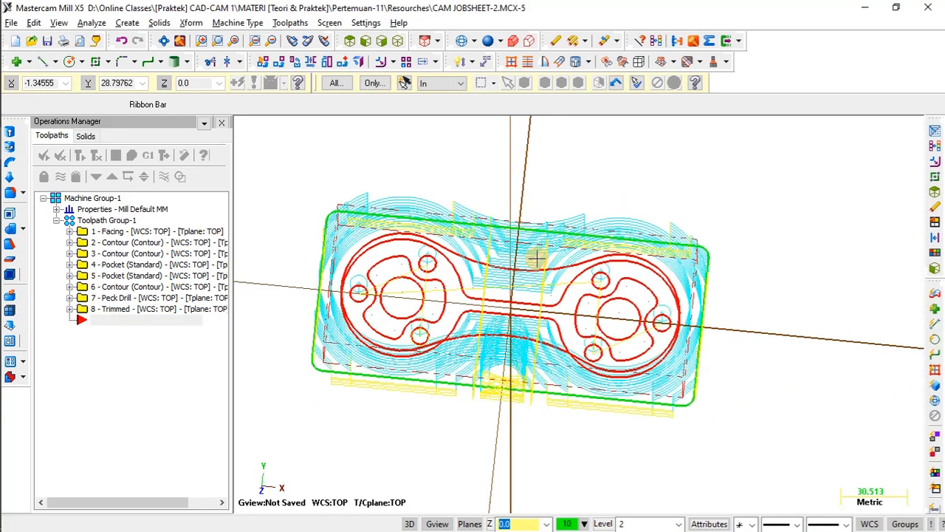
{"action": "scroll", "coordinate": [538, 257], "scroll_direction": "up", "scroll_amount": 2}
{"action": "left_click", "coordinate": [349, 41]}
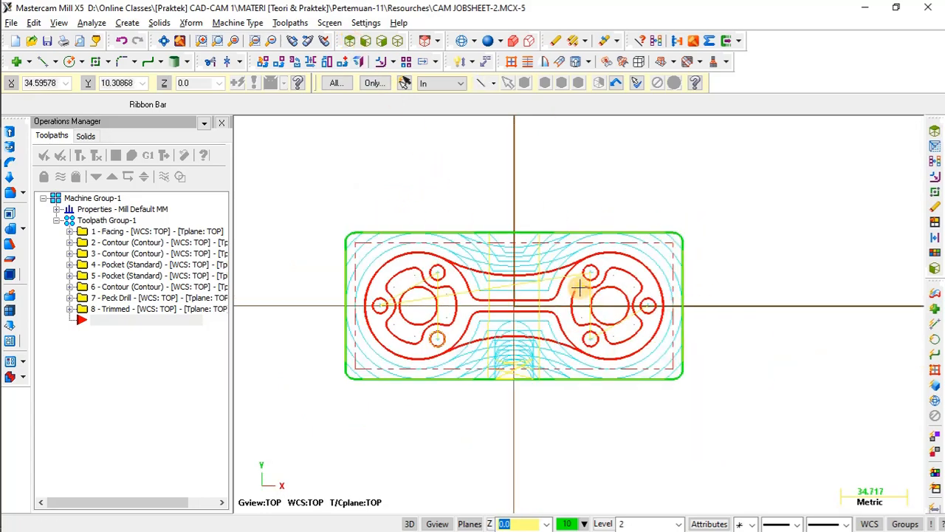
{"action": "middle_click_drag", "start_coordinate": [643, 285], "coordinate": [617, 211]}
{"action": "scroll", "coordinate": [516, 294], "scroll_direction": "up", "scroll_amount": 2}
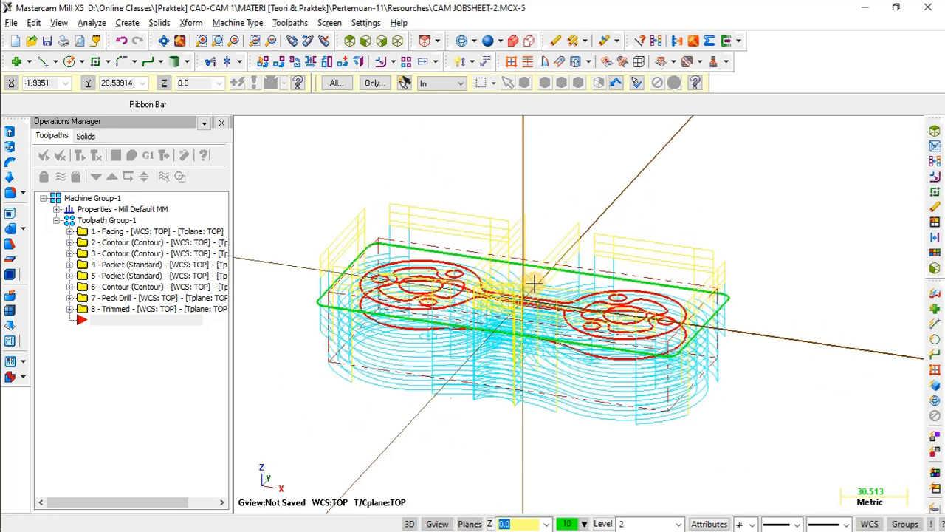
{"action": "scroll", "coordinate": [581, 196], "scroll_direction": "down", "scroll_amount": 1}
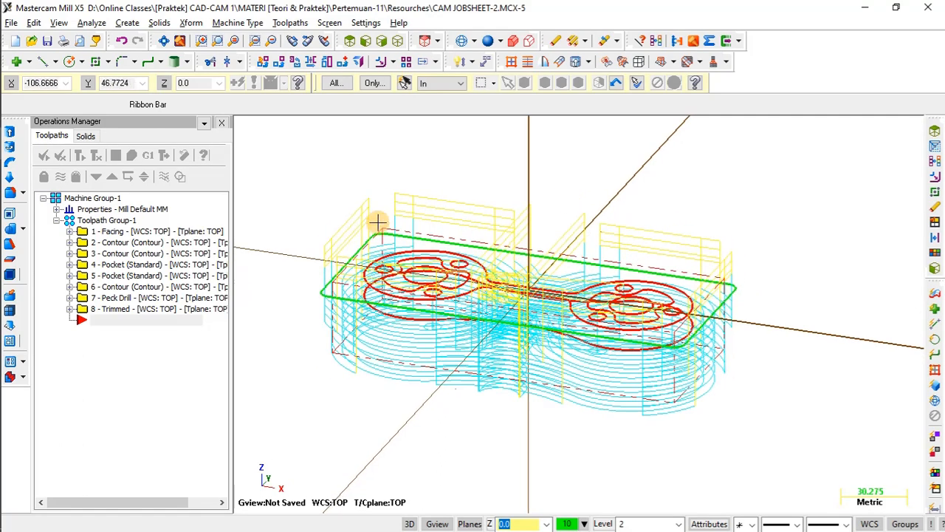
Select contour operations 2 and 3 together and toggle their toolpath display off and back on
{"action": "left_click", "coordinate": [148, 242]}
{"action": "left_click", "coordinate": [129, 253], "text": "ctrl"}
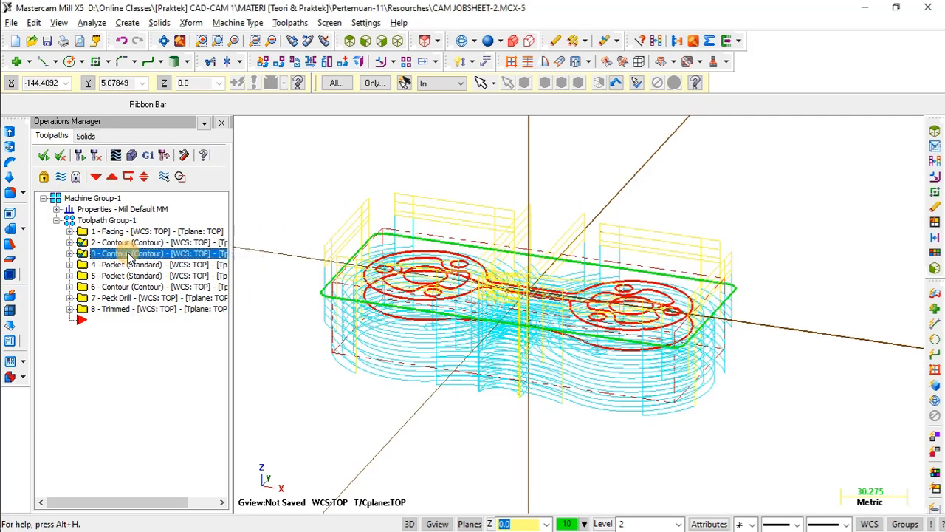
{"action": "left_click", "coordinate": [64, 177]}
{"action": "left_click", "coordinate": [64, 177]}
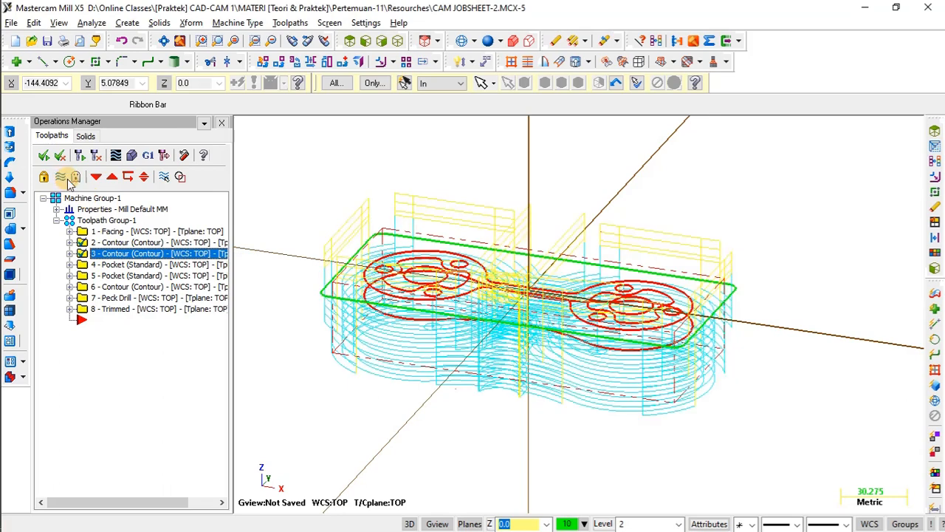
Backplot contour operations 2 and 3 together, check their total cycle time, and close the backplot
{"action": "left_click", "coordinate": [116, 155]}
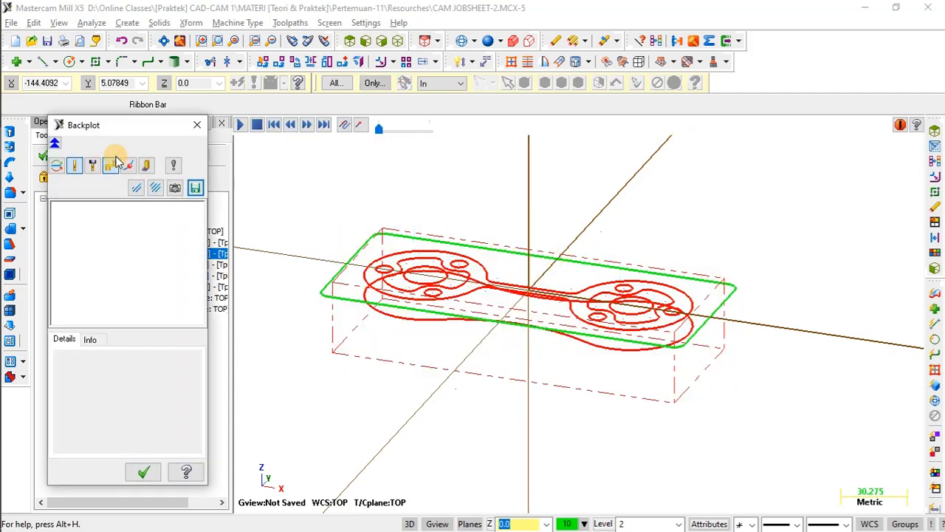
{"action": "left_click", "coordinate": [92, 339]}
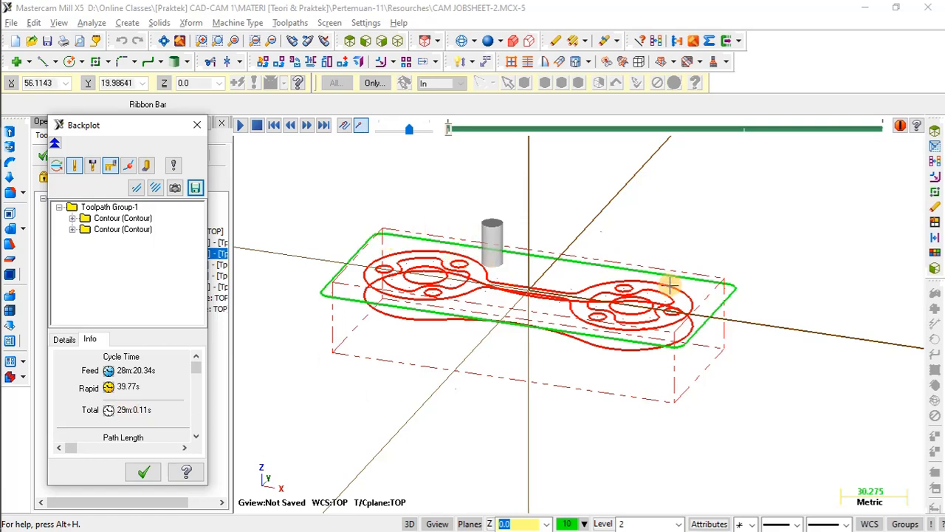
{"action": "middle_click_drag", "start_coordinate": [517, 289], "coordinate": [533, 293]}
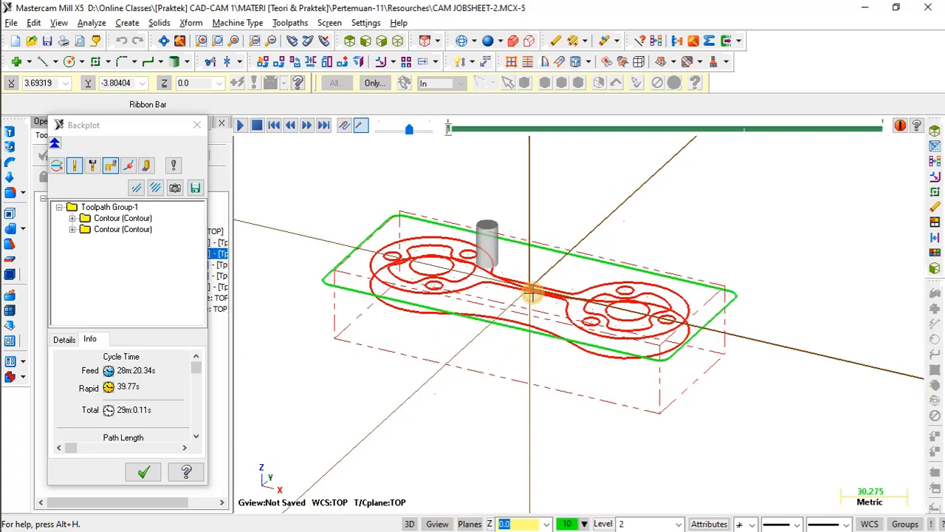
{"action": "scroll", "coordinate": [532, 293], "scroll_direction": "up", "scroll_amount": 2}
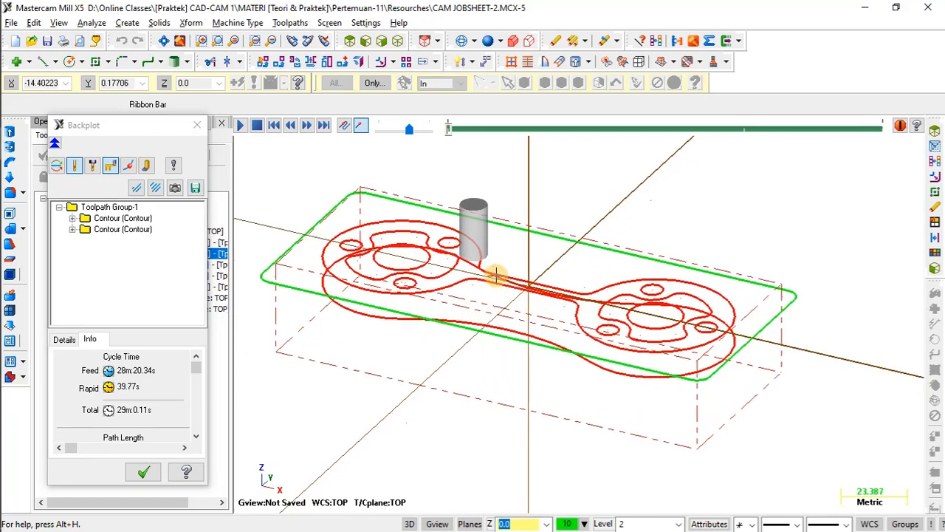
{"action": "middle_click_drag", "start_coordinate": [489, 274], "coordinate": [408, 338]}
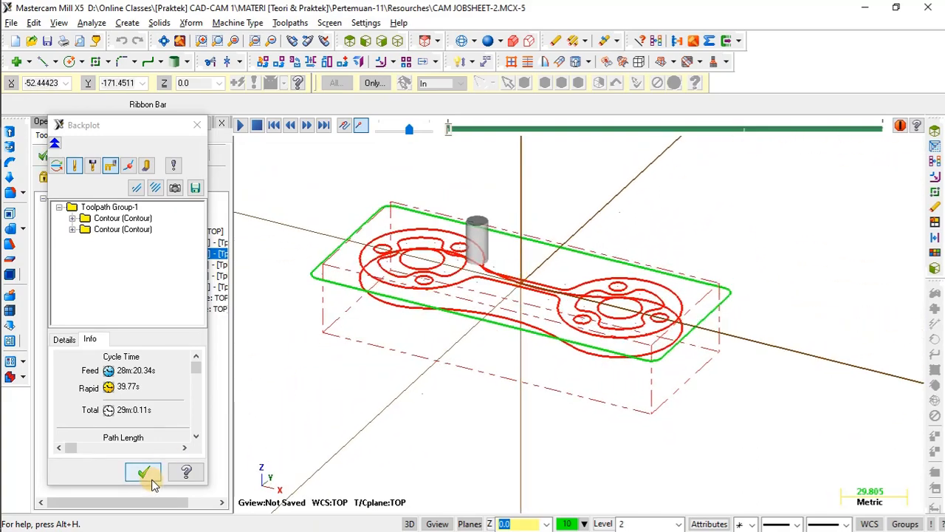
{"action": "left_click", "coordinate": [144, 474]}
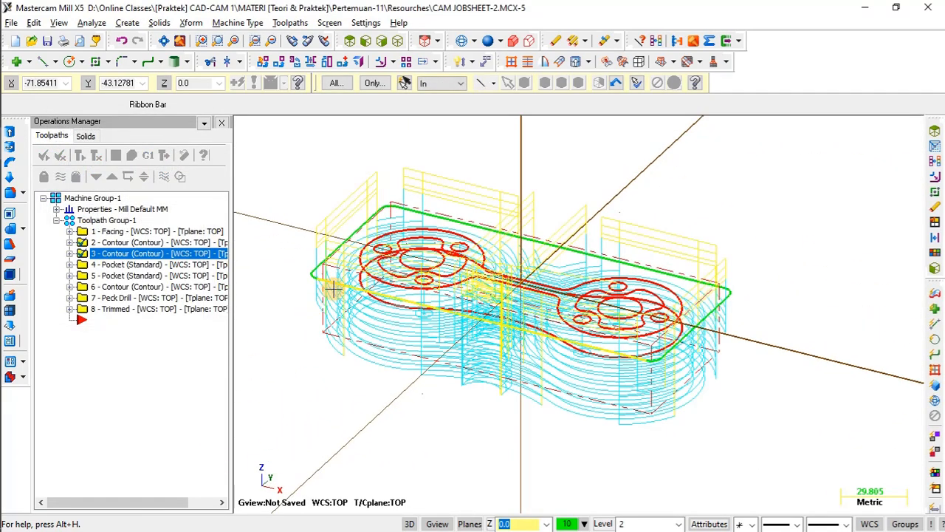
Select all operations in Toolpath Group-1, run the Verify machining simulation on the stock, inspect the cut part, and close the simulation
{"action": "middle_click_drag", "start_coordinate": [352, 275], "coordinate": [354, 301]}
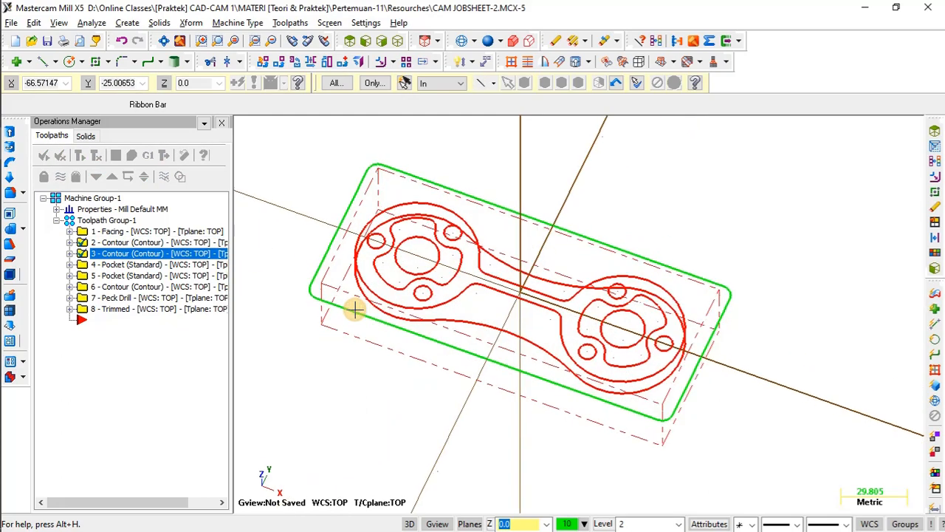
{"action": "left_click", "coordinate": [110, 222]}
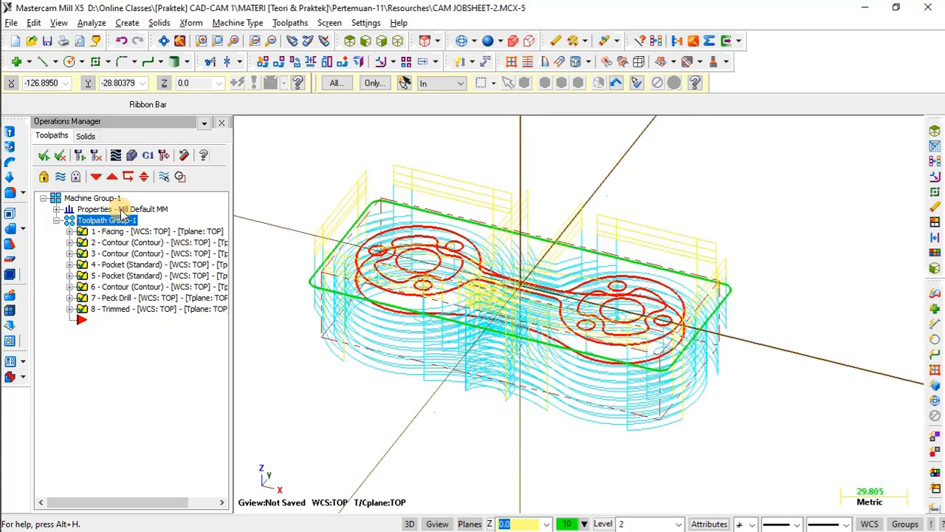
{"action": "left_click", "coordinate": [132, 157]}
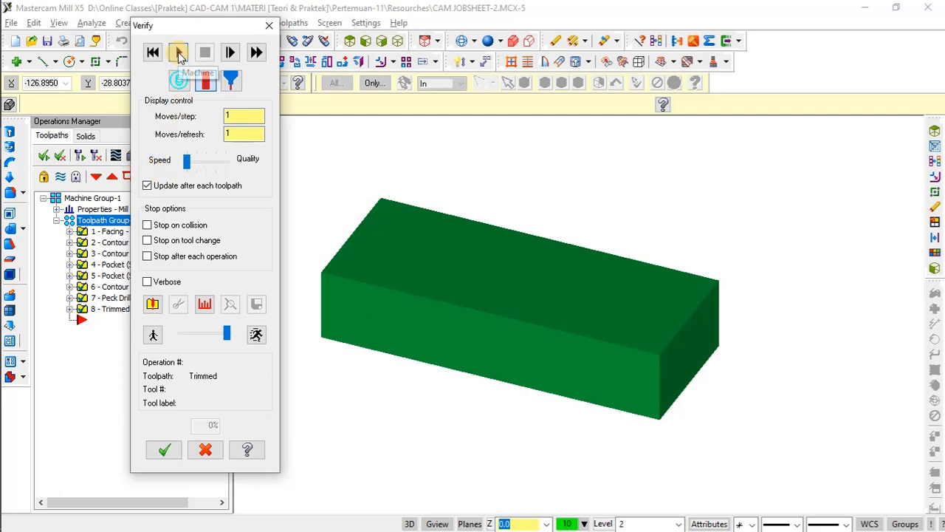
{"action": "left_click", "coordinate": [178, 54]}
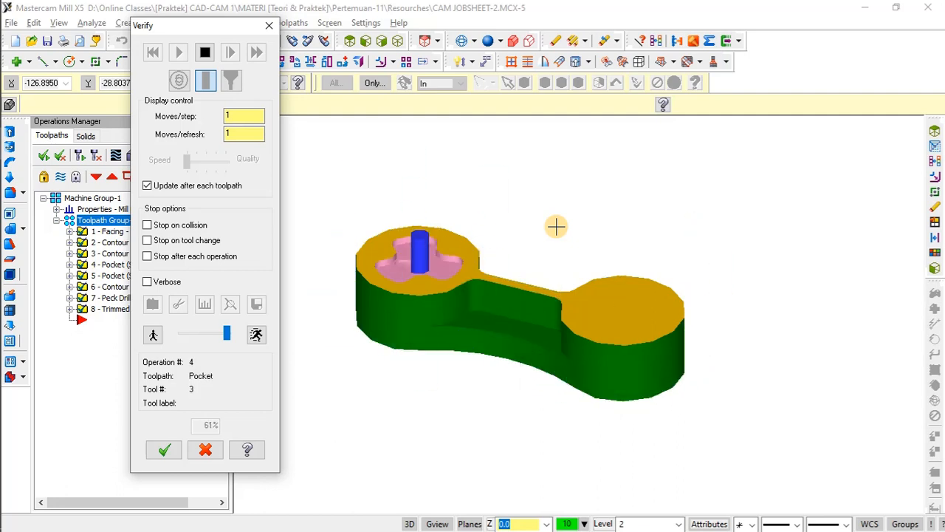
{"action": "middle_click_drag", "start_coordinate": [548, 226], "coordinate": [528, 260]}
{"action": "scroll", "coordinate": [461, 270], "scroll_direction": "up", "scroll_amount": 1}
{"action": "middle_click_drag", "start_coordinate": [460, 270], "coordinate": [517, 299]}
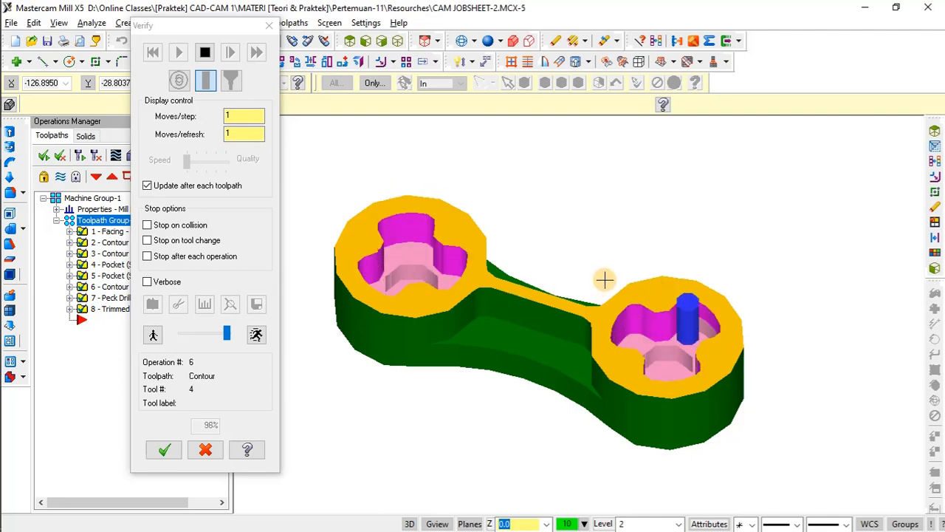
{"action": "mouse_move", "coordinate": [610, 275]}
{"action": "middle_mouse_down"}
{"action": "mouse_move", "coordinate": [601, 308]}
{"action": "mouse_move", "coordinate": [620, 258]}
{"action": "mouse_move", "coordinate": [638, 258]}
{"action": "mouse_move", "coordinate": [603, 283]}
{"action": "middle_mouse_up"}
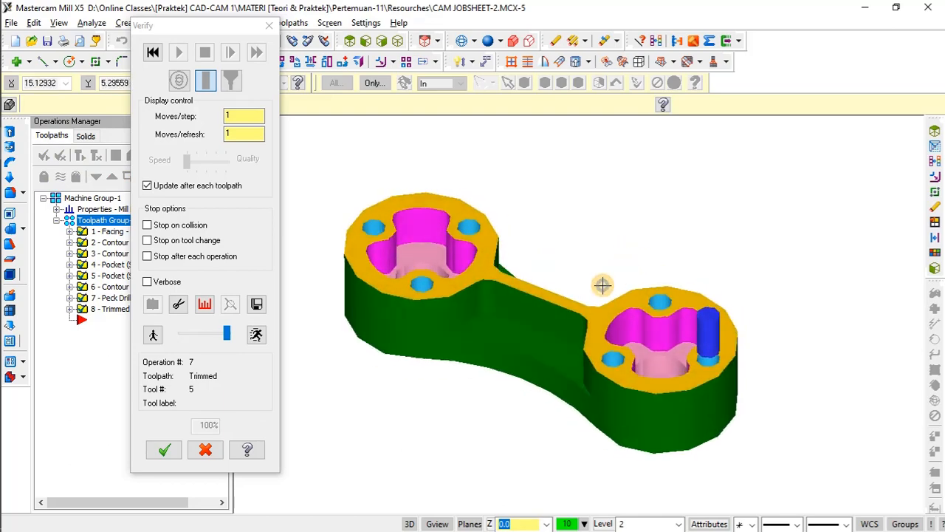
{"action": "left_click", "coordinate": [169, 452]}
Examine the complete set of toolpaths, including the trimmed contours against the rectangular boundary, from several angles
{"action": "middle_click_drag", "start_coordinate": [514, 332], "coordinate": [510, 358]}
{"action": "scroll", "coordinate": [513, 359], "scroll_direction": "down", "scroll_amount": 2}
{"action": "middle_click_drag", "start_coordinate": [574, 349], "coordinate": [569, 325]}
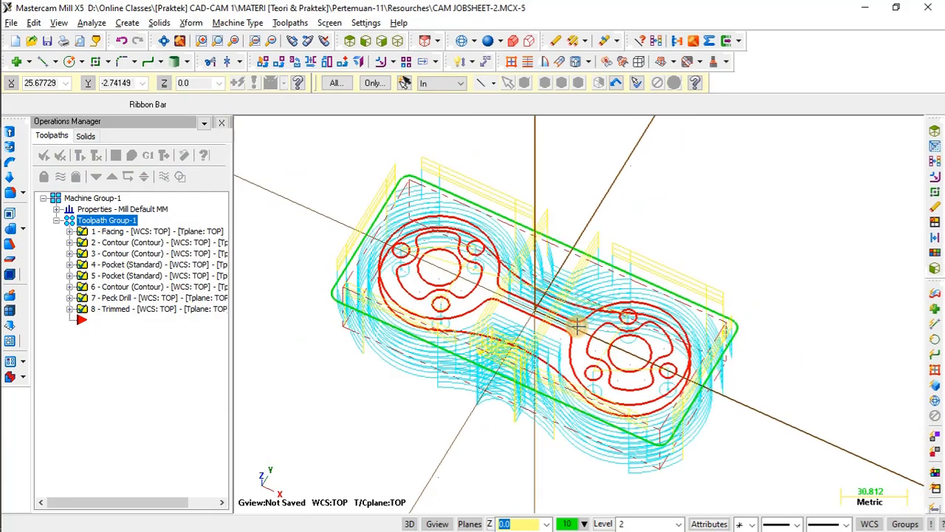
{"action": "scroll", "coordinate": [561, 271], "scroll_direction": "up", "scroll_amount": 3}
{"action": "scroll", "coordinate": [532, 267], "scroll_direction": "down", "scroll_amount": 1}
{"action": "middle_click_drag", "start_coordinate": [531, 268], "coordinate": [531, 312]}
{"action": "scroll", "coordinate": [570, 294], "scroll_direction": "down", "scroll_amount": 1}
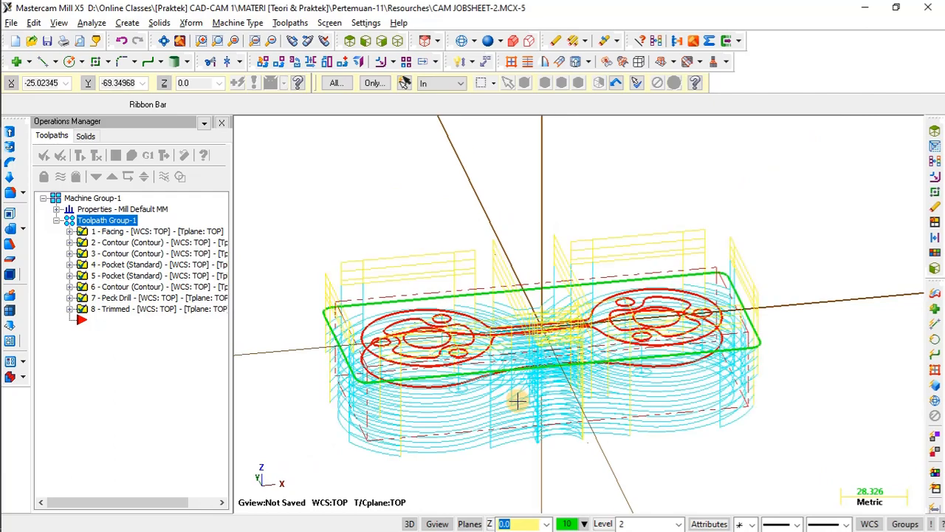
{"action": "middle_click_drag", "start_coordinate": [574, 396], "coordinate": [529, 449]}
{"action": "scroll", "coordinate": [473, 458], "scroll_direction": "up", "scroll_amount": 1}
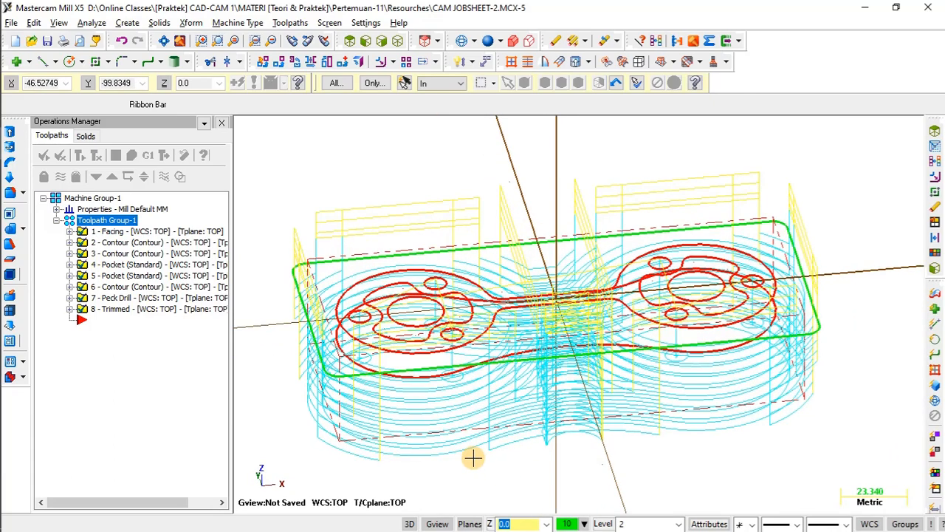
{"action": "scroll", "coordinate": [579, 367], "scroll_direction": "down", "scroll_amount": 1}
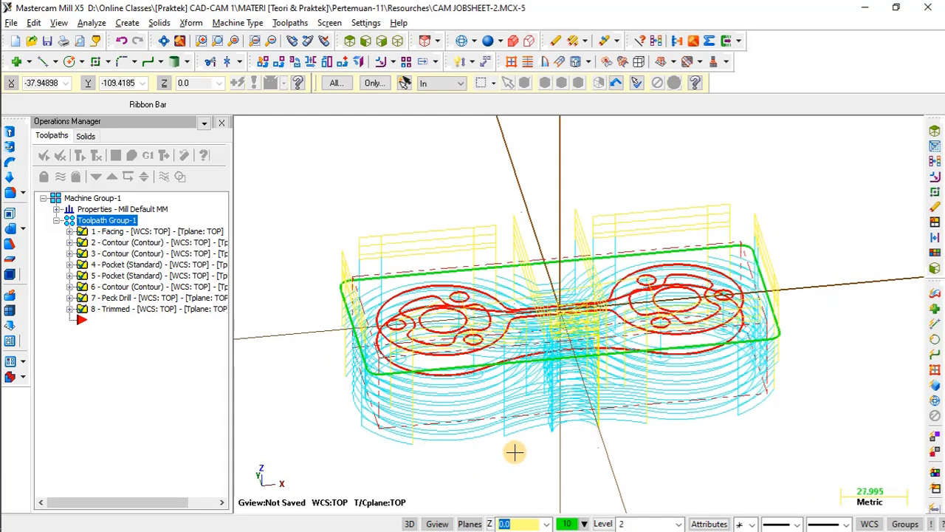
{"action": "scroll", "coordinate": [515, 452], "scroll_direction": "up", "scroll_amount": 2}
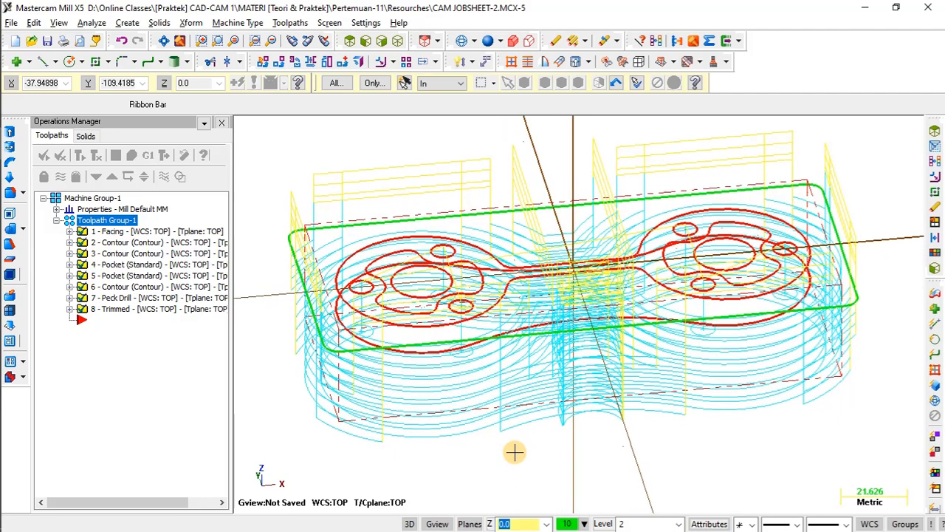